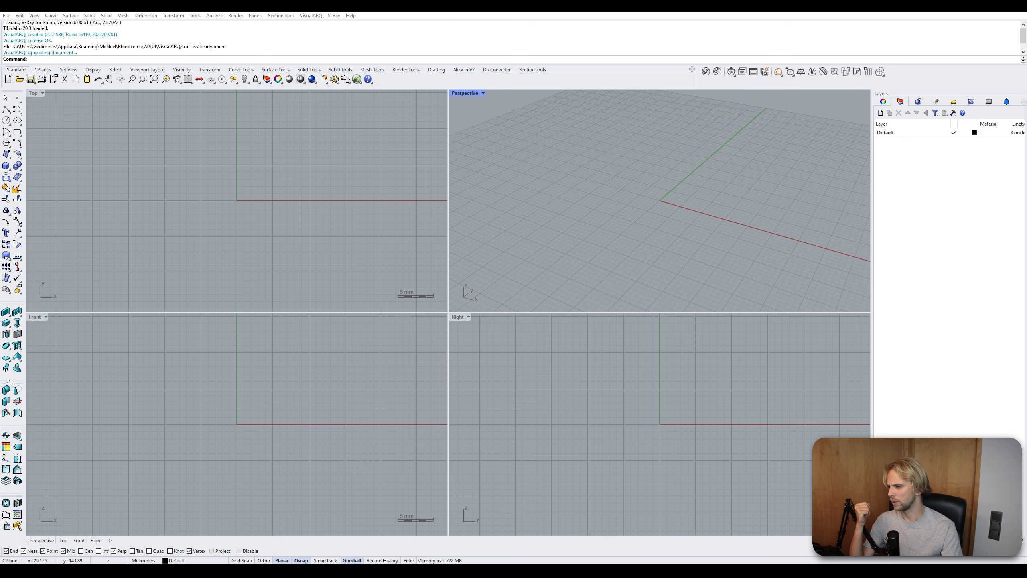
pyautogui.moveTo(11, 382)
pyautogui.mouseDown()
pyautogui.moveTo(119, 378)
pyautogui.moveTo(30, 404)
pyautogui.moveTo(17, 382)
pyautogui.mouseUp()
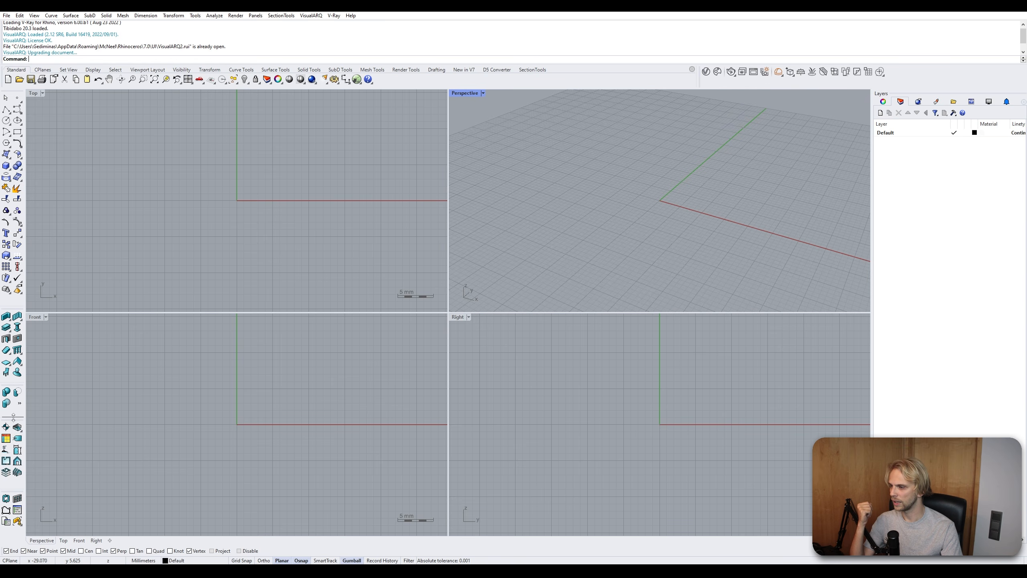
pyautogui.moveTo(13, 420); pyautogui.dragTo(14, 423)
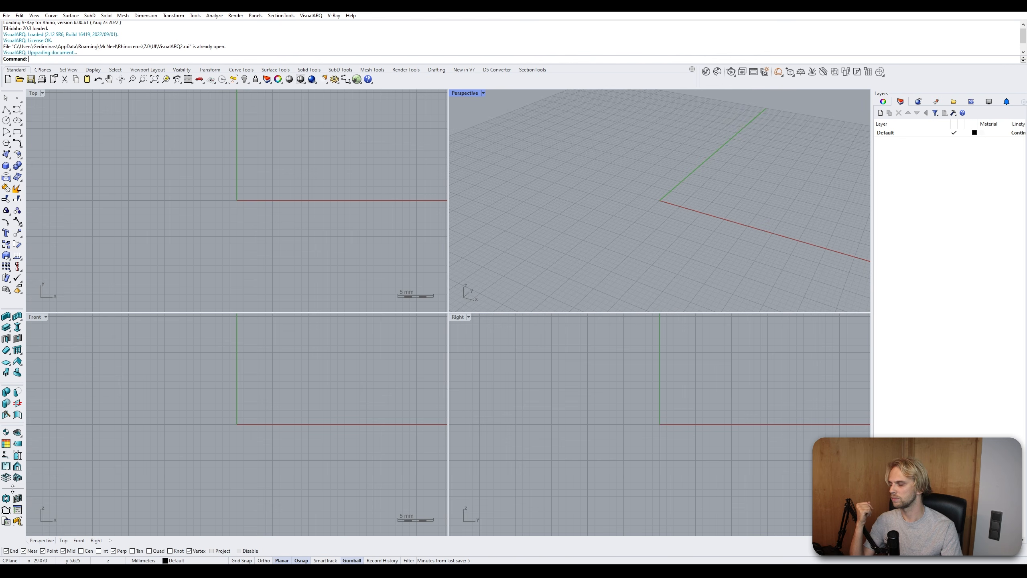
pyautogui.moveTo(10, 490); pyautogui.dragTo(38, 497)
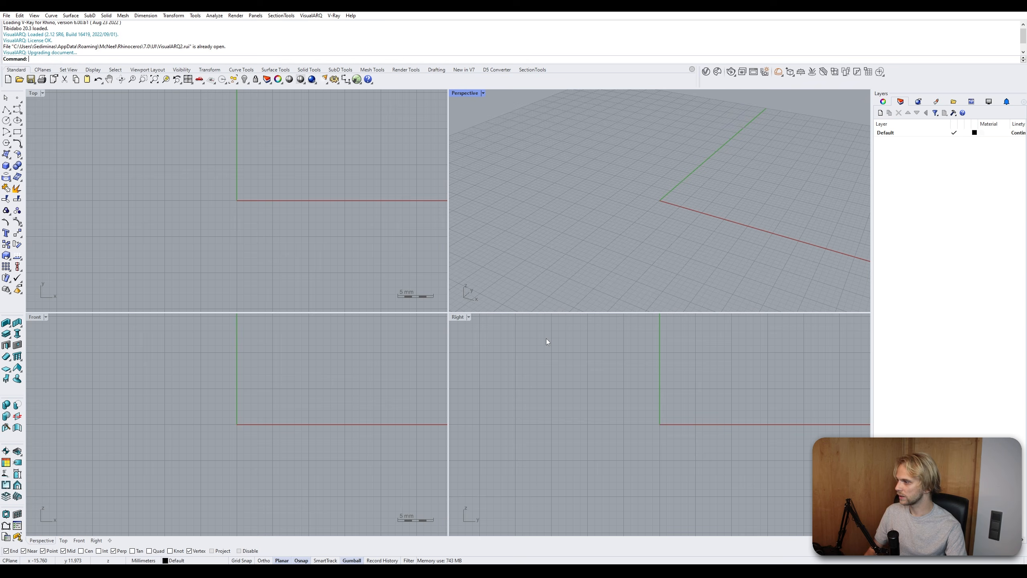
# - Open the Options dialog to examine the VisualARQ document settings and the VisualARQ2 toolbar collection, then close it
pyautogui.write('tions')
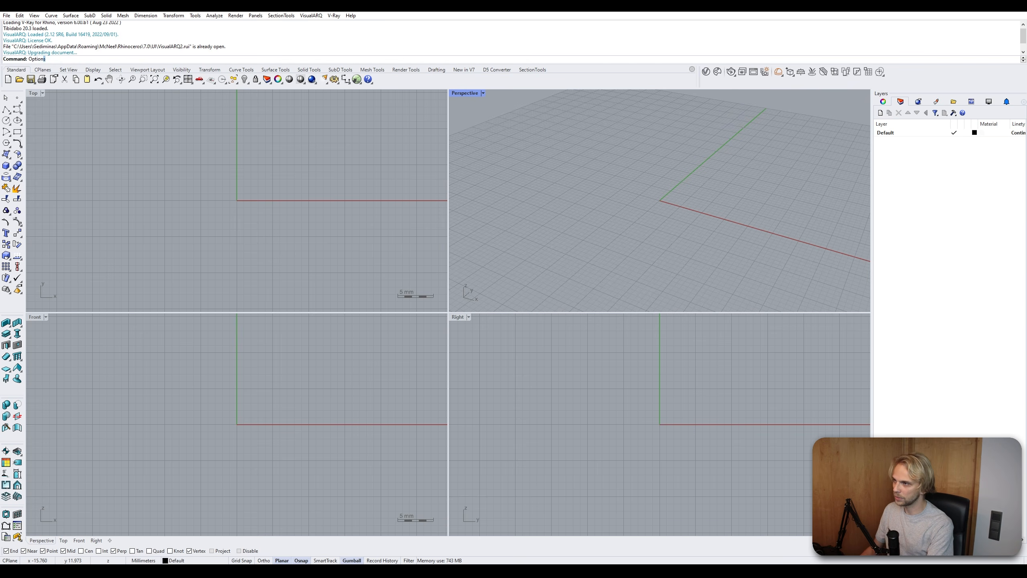
pyautogui.press('Return')
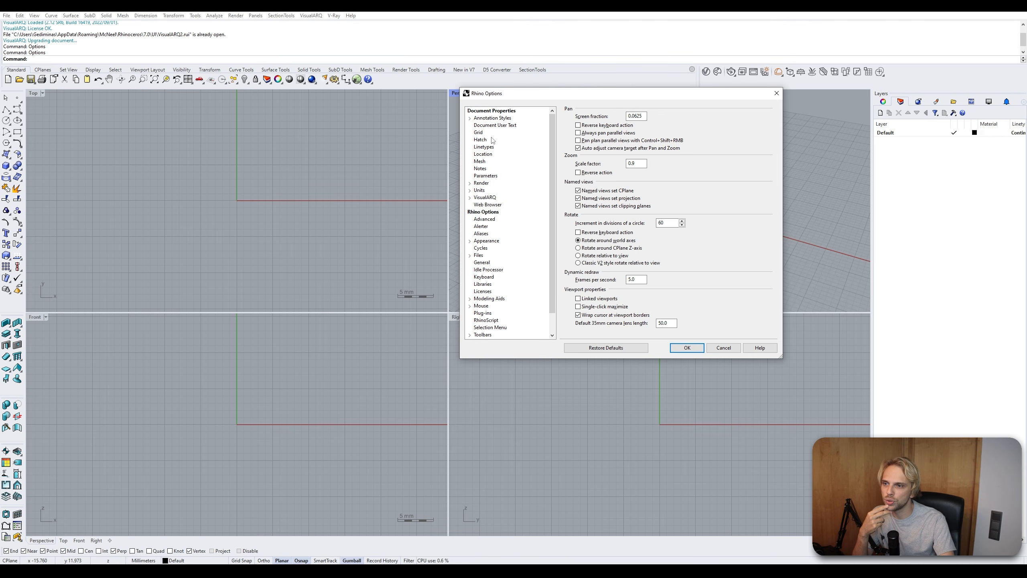
pyautogui.click(484, 198)
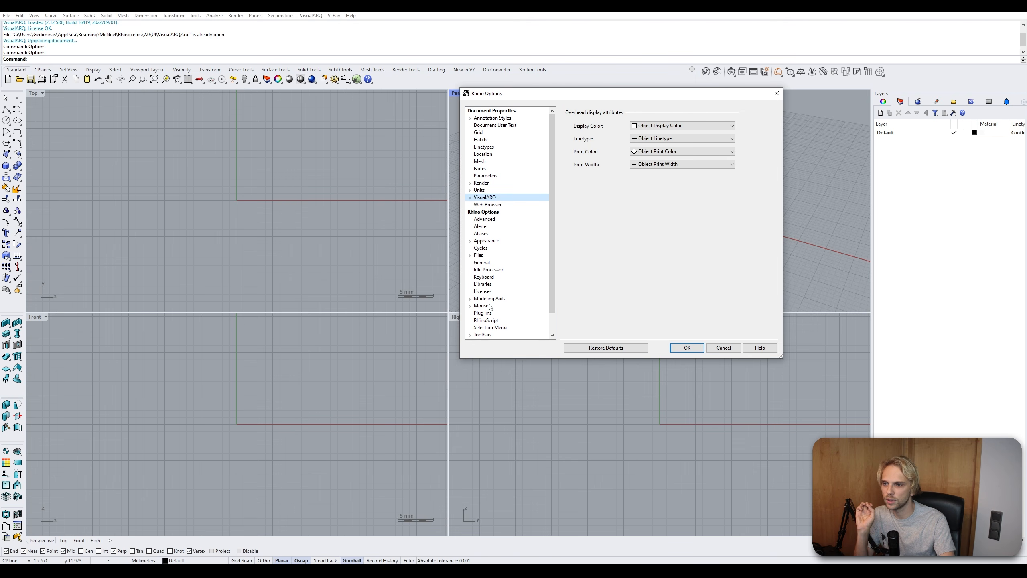
pyautogui.scroll(-1, 489, 306)
pyautogui.click(483, 314)
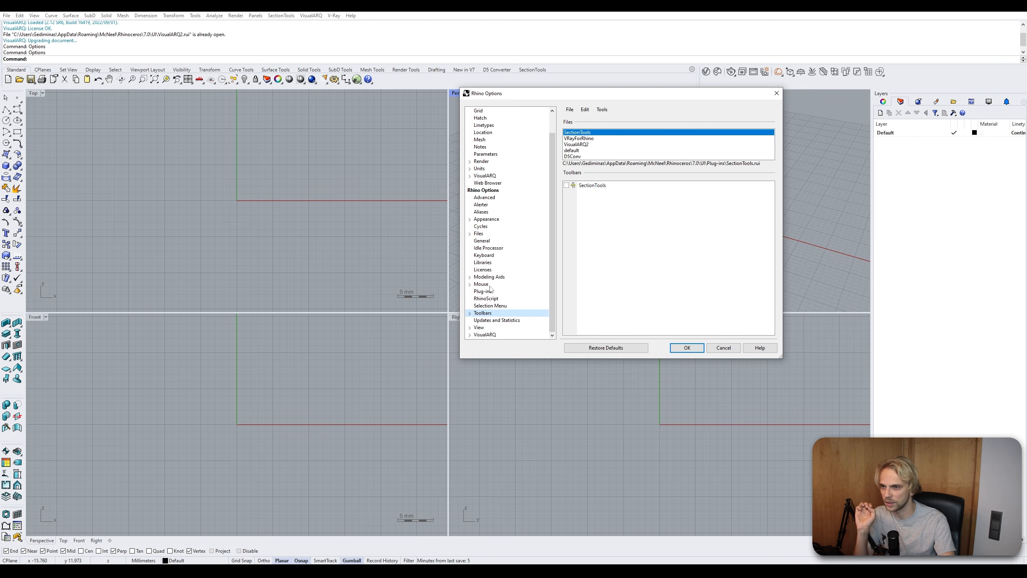
pyautogui.click(578, 144)
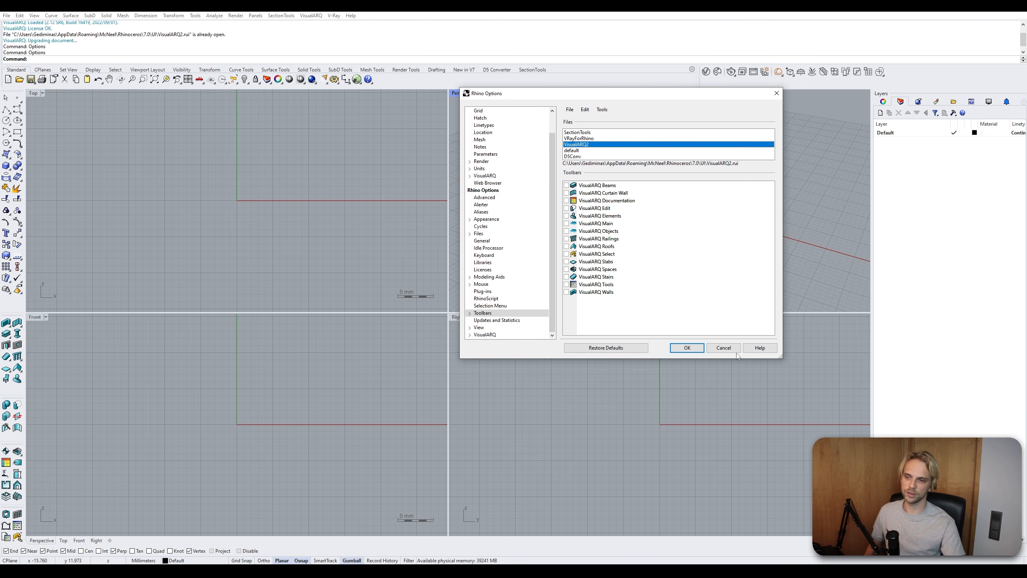
pyautogui.click(724, 348)
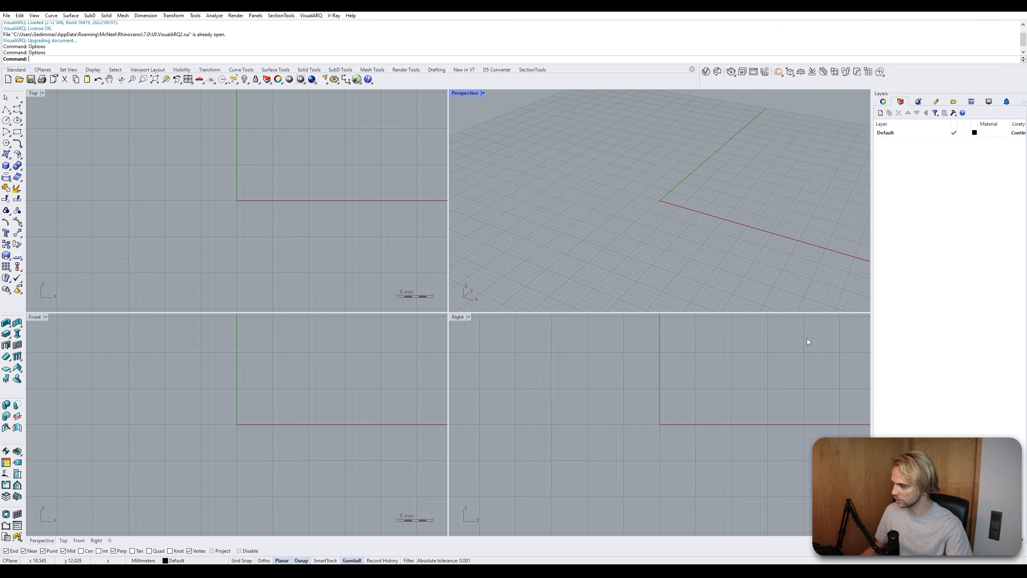
# - Draw a small box near the origin with the Box tool
pyautogui.scroll(10, 392, 278)
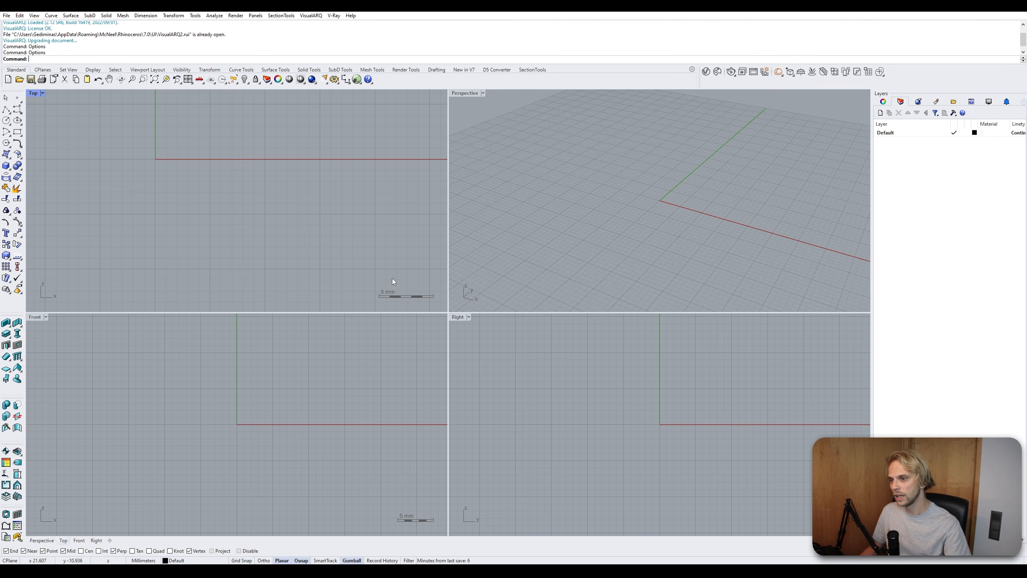
pyautogui.scroll(-20, 368, 269)
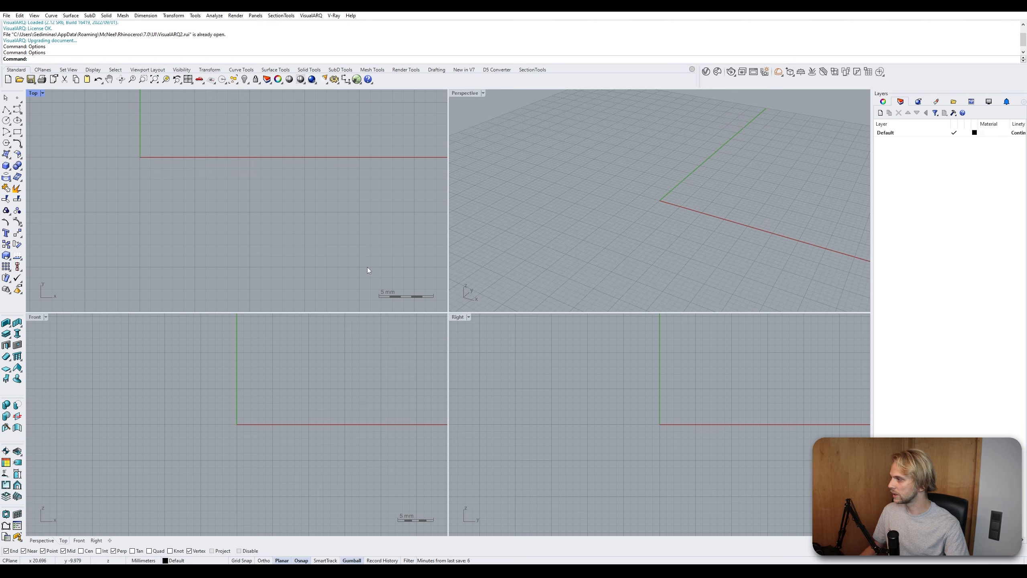
pyautogui.scroll(-5, 367, 270)
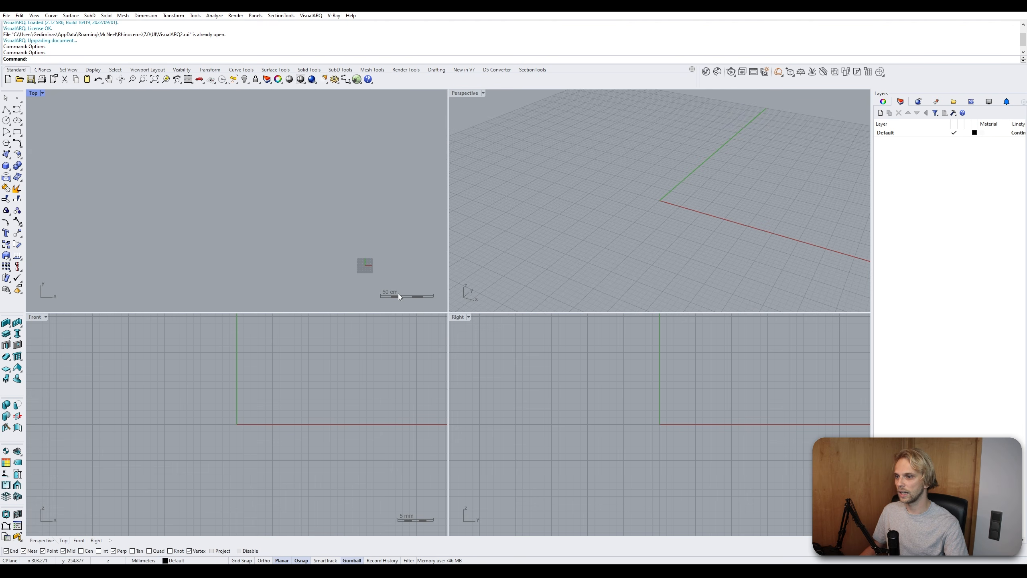
pyautogui.scroll(5, 387, 282)
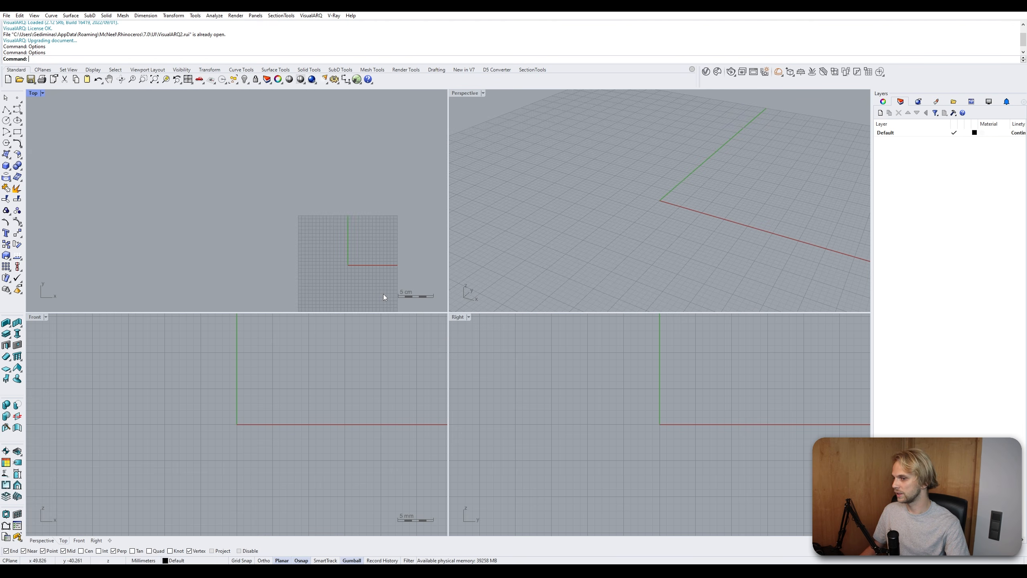
pyautogui.scroll(2, 382, 294)
pyautogui.moveTo(353, 247); pyautogui.dragTo(261, 208, button='right')
pyautogui.click(465, 93)
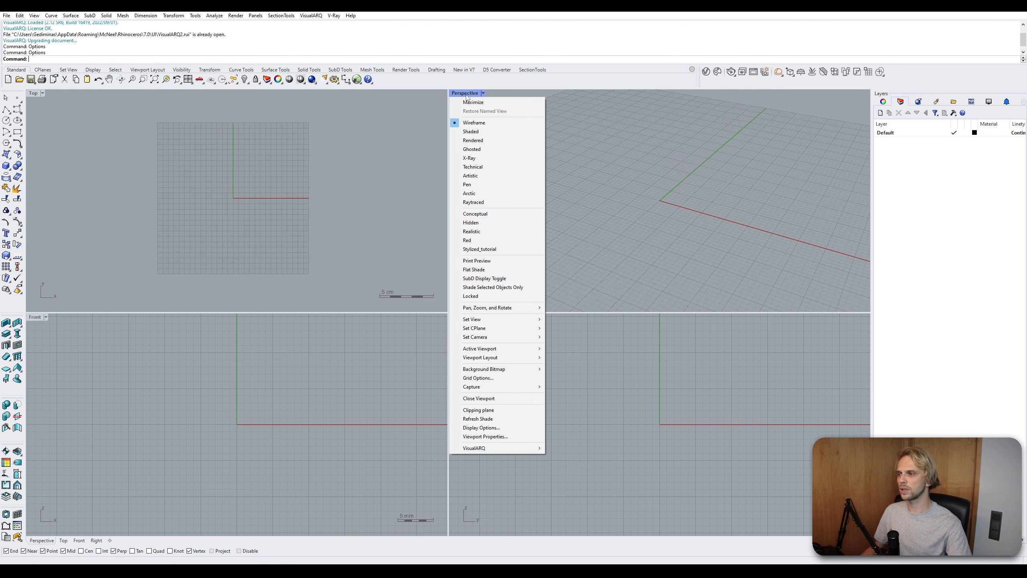
pyautogui.click(6, 166)
pyautogui.click(519, 251)
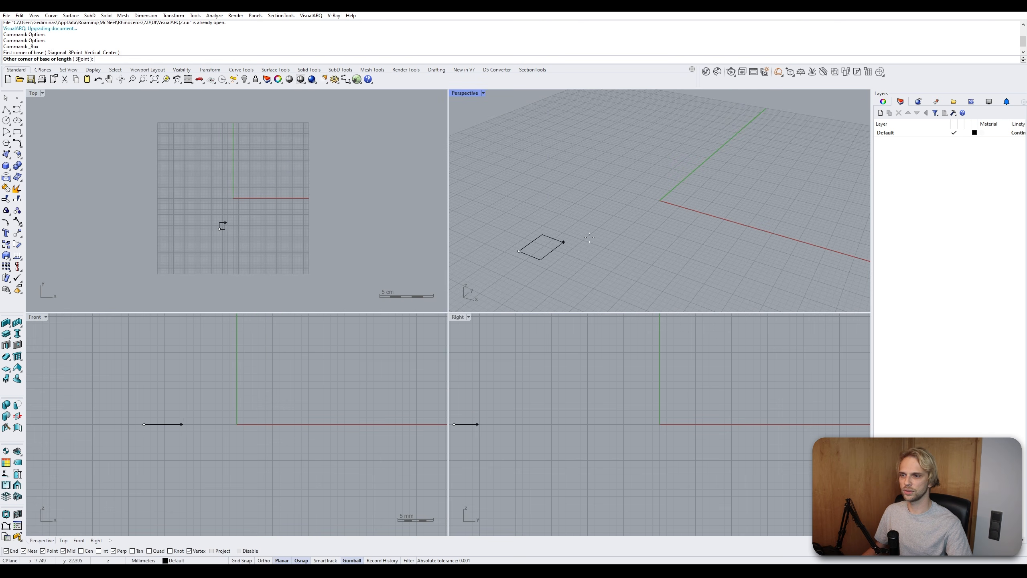
pyautogui.click(769, 185)
pyautogui.click(749, 130)
# - Draw a second, larger flat box underneath and around the first box
pyautogui.scroll(-6, 717, 191)
pyautogui.keyDown('shift'); pyautogui.moveTo(710, 191); pyautogui.dragTo(647, 181, button='right'); pyautogui.keyUp('shift')
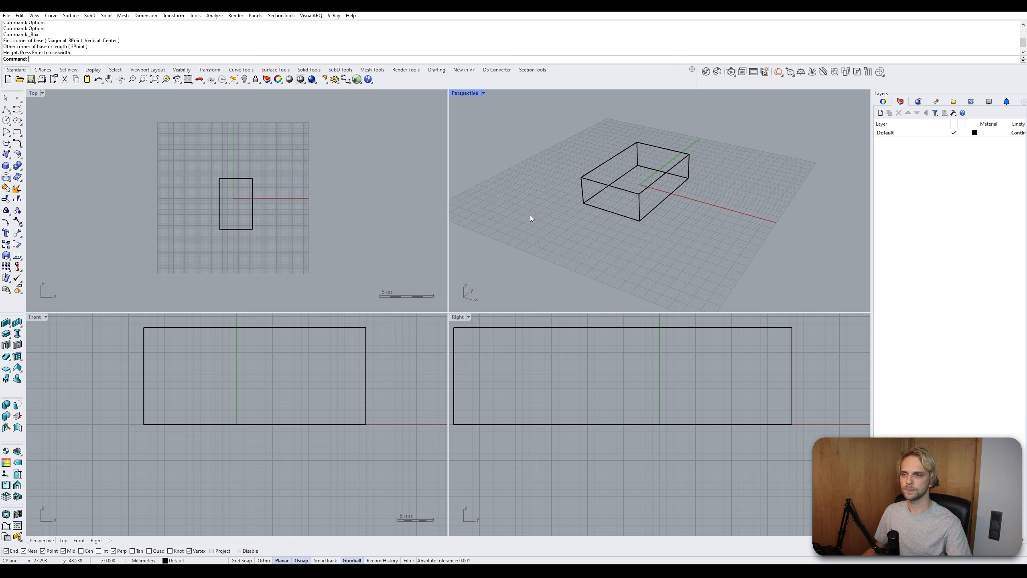
pyautogui.rightClick(531, 220)
pyautogui.click(514, 226)
pyautogui.click(791, 165)
pyautogui.click(789, 181)
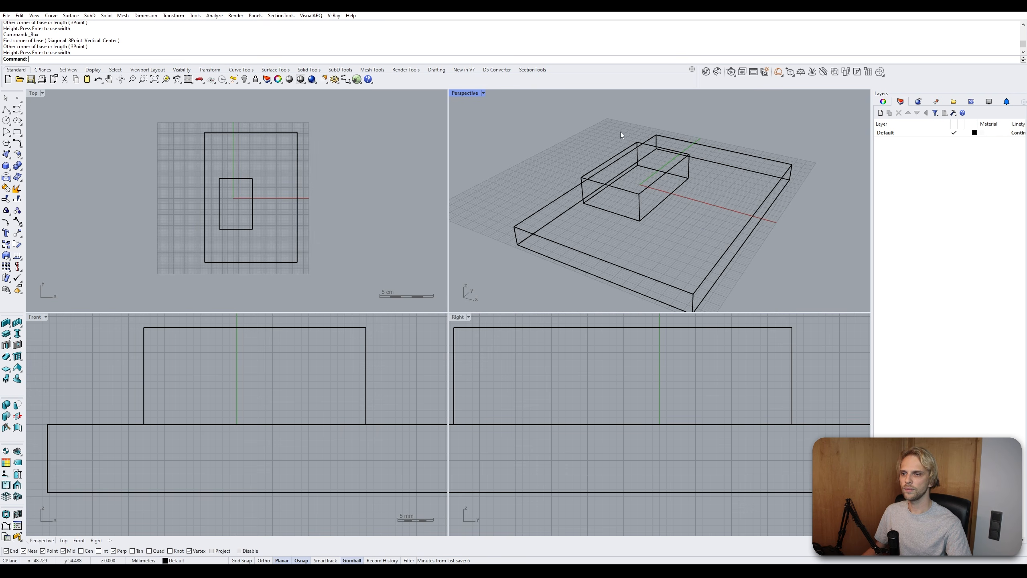
# - Set the Perspective viewport to Conceptual display mode and maximize it
pyautogui.click(483, 93)
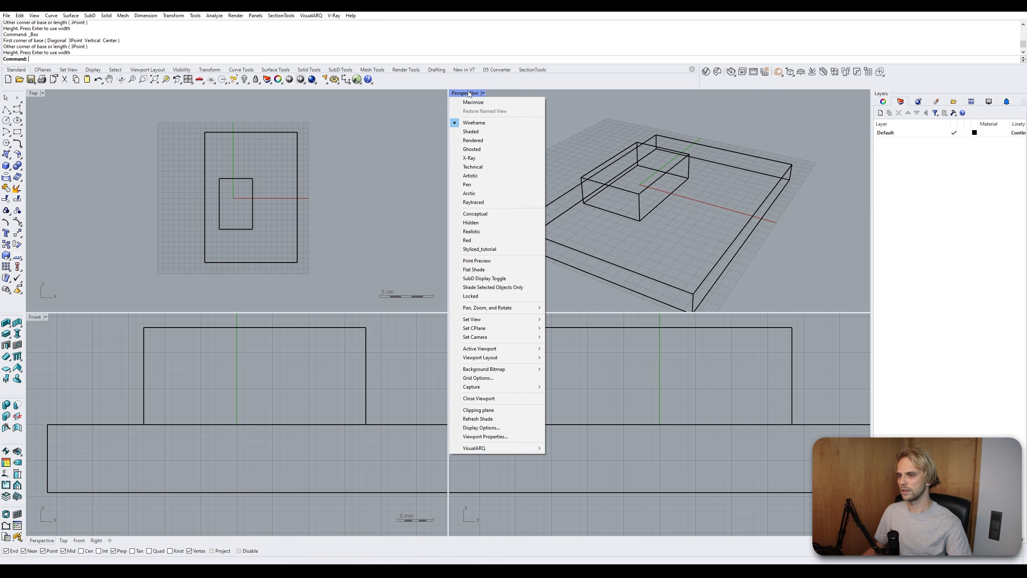
pyautogui.click(494, 214)
pyautogui.doubleClick(464, 93)
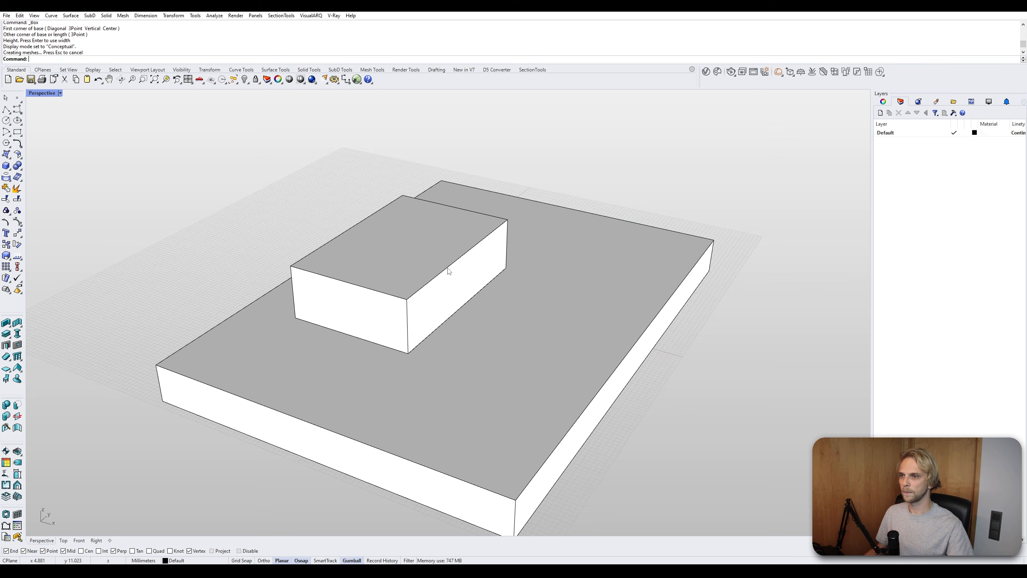
# - Select the small box's end face and pull it outward with the gizmo to lengthen the box
pyautogui.moveTo(452, 269); pyautogui.dragTo(392, 230, button='right')
pyautogui.keyDown('ctrl'); pyautogui.keyDown('shift'); pyautogui.click(444, 253); pyautogui.keyUp('shift'); pyautogui.keyUp('ctrl')
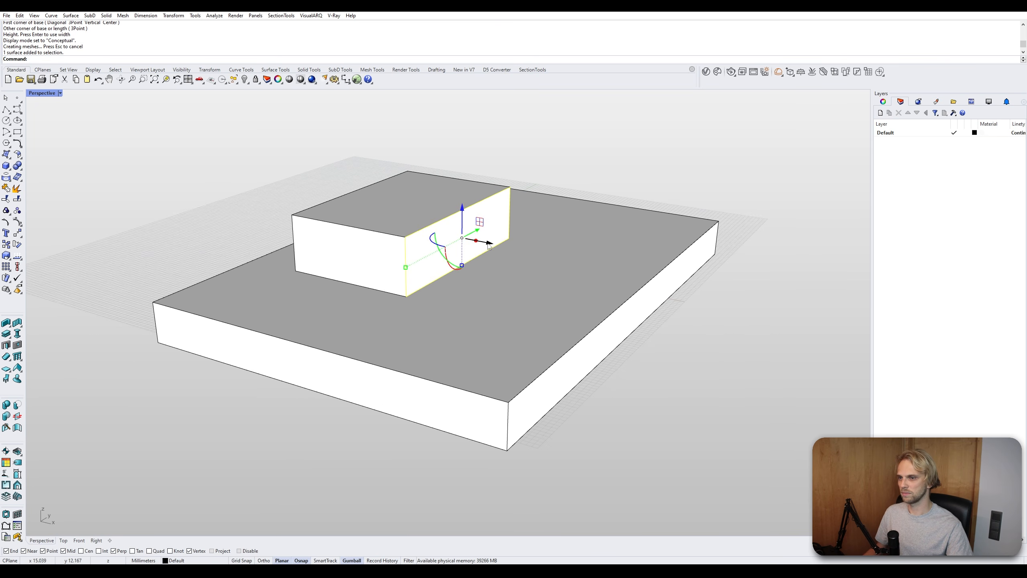
pyautogui.moveTo(488, 246); pyautogui.dragTo(531, 254)
pyautogui.press('Escape')
# - Try the Hidden and then the Realistic display modes on the viewport
pyautogui.click(49, 94)
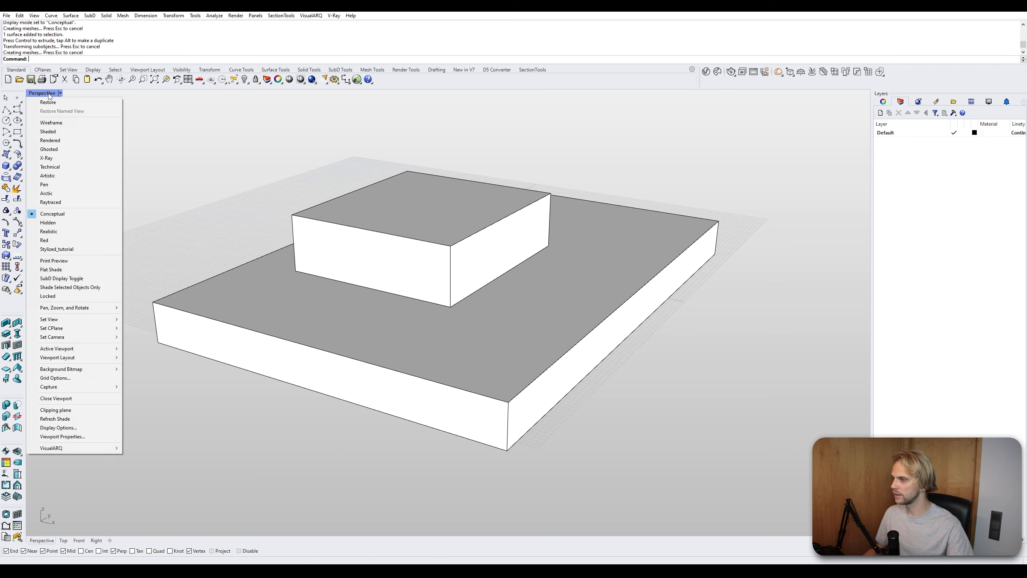
pyautogui.click(48, 223)
pyautogui.moveTo(355, 284); pyautogui.dragTo(289, 281, button='right')
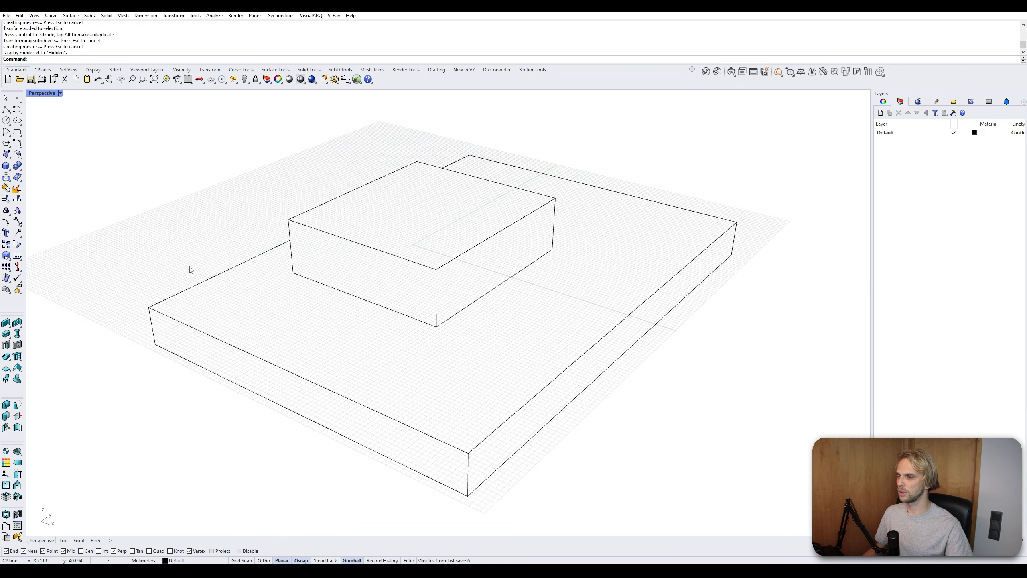
pyautogui.click(59, 93)
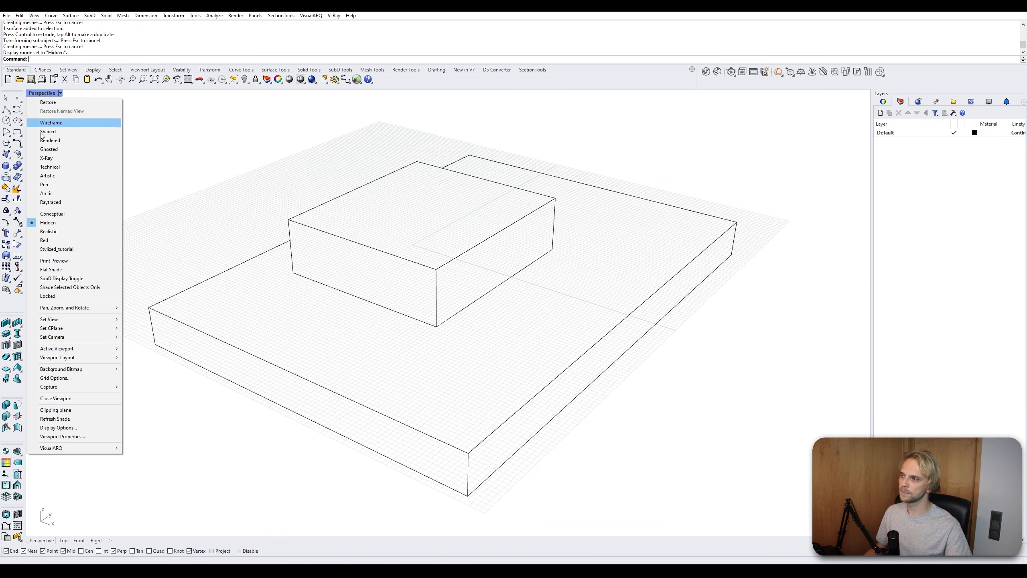
pyautogui.click(63, 235)
# - Switch the viewport to Shaded display mode
pyautogui.moveTo(351, 305)
pyautogui.mouseDown(button='right')
pyautogui.moveTo(380, 307)
pyautogui.moveTo(408, 291)
pyautogui.moveTo(369, 303)
pyautogui.mouseUp(button='right')
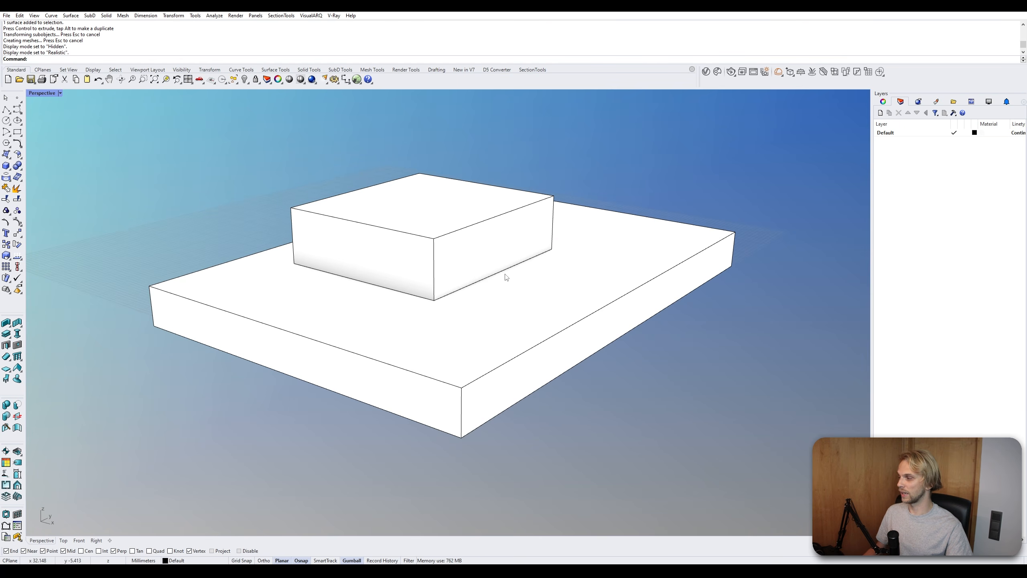
pyautogui.click(59, 93)
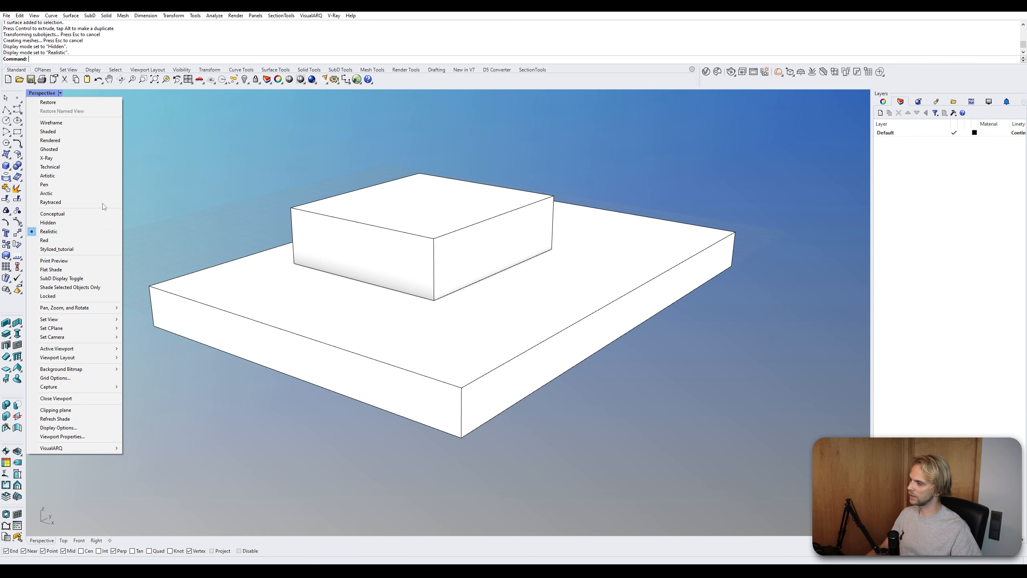
pyautogui.click(93, 131)
# - Delete both boxes from the model
pyautogui.click(371, 234)
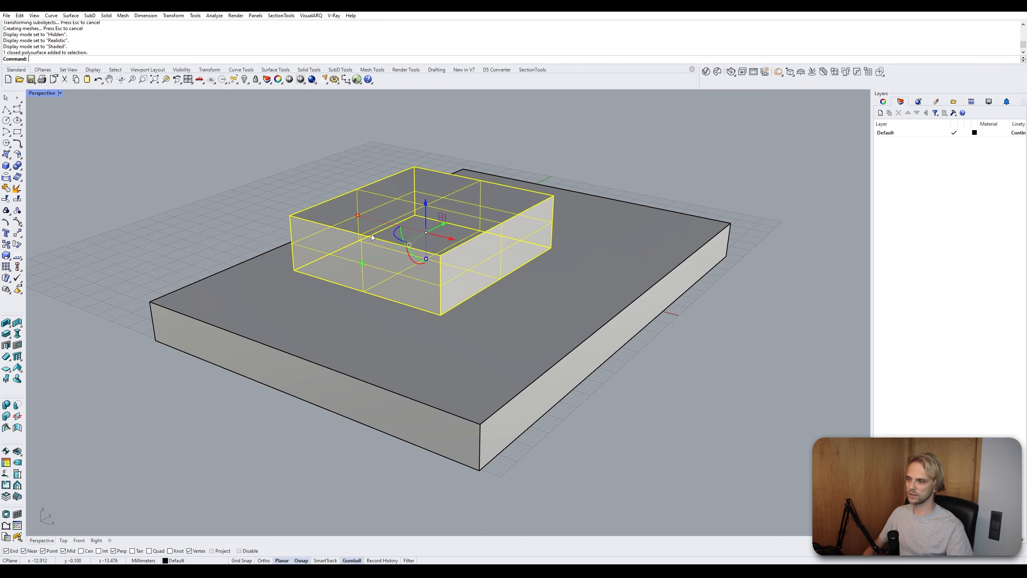
pyautogui.press('Delete')
pyautogui.click(380, 279)
pyautogui.press('Delete')
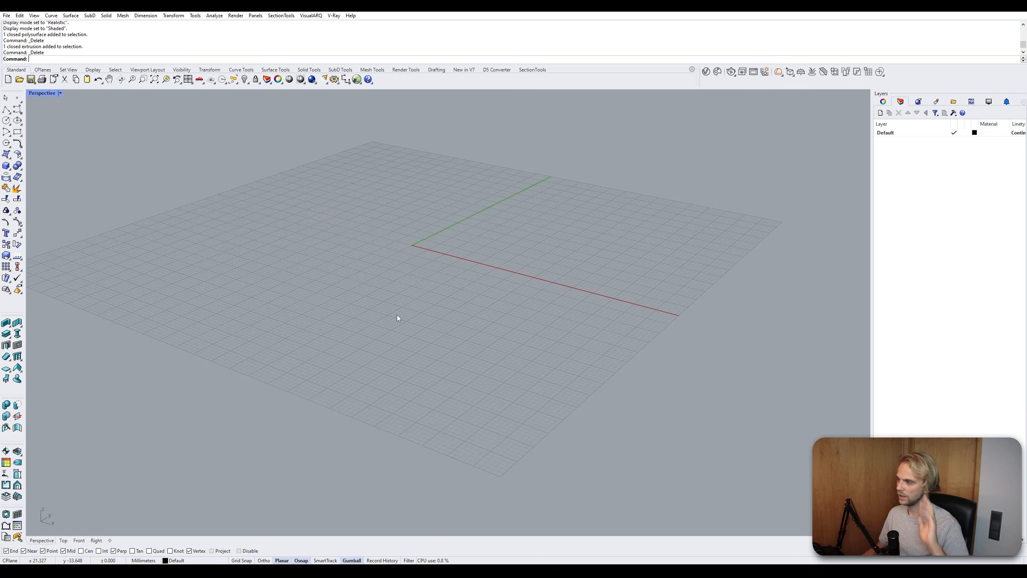
pyautogui.scroll(-6, 371, 340)
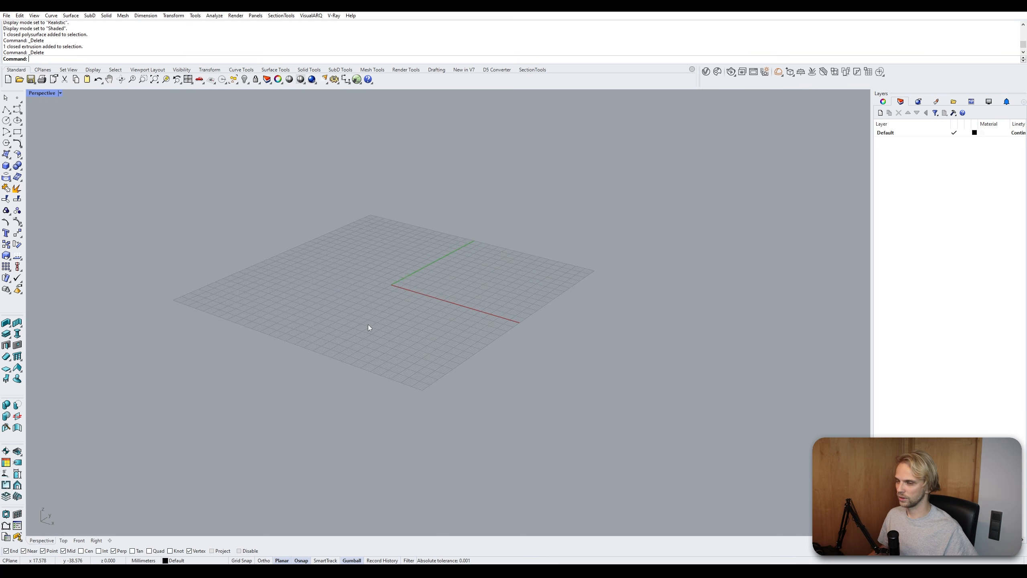
pyautogui.keyDown('shift'); pyautogui.moveTo(360, 316); pyautogui.dragTo(399, 311, button='right'); pyautogui.keyUp('shift')
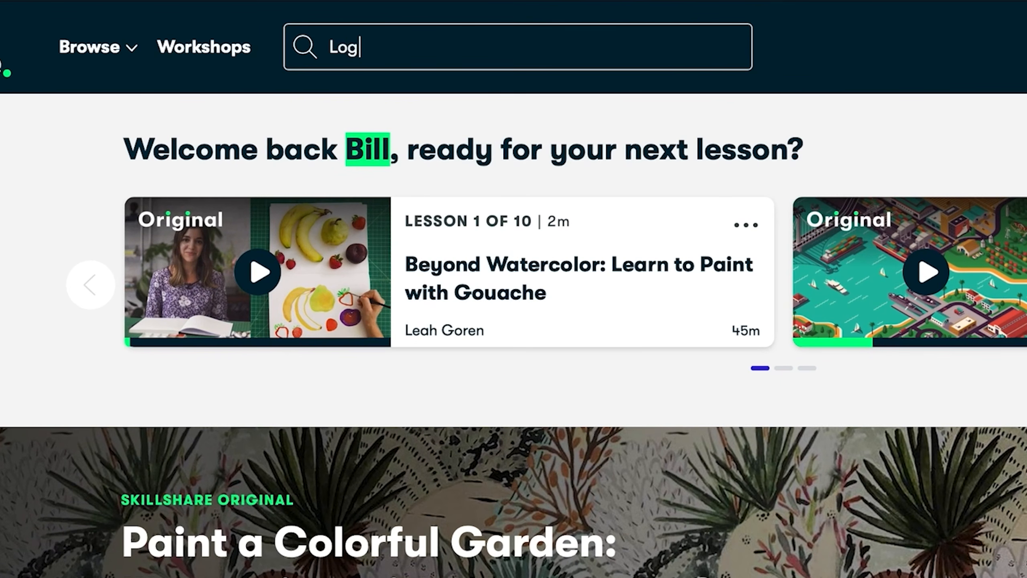
pyautogui.write('o D')
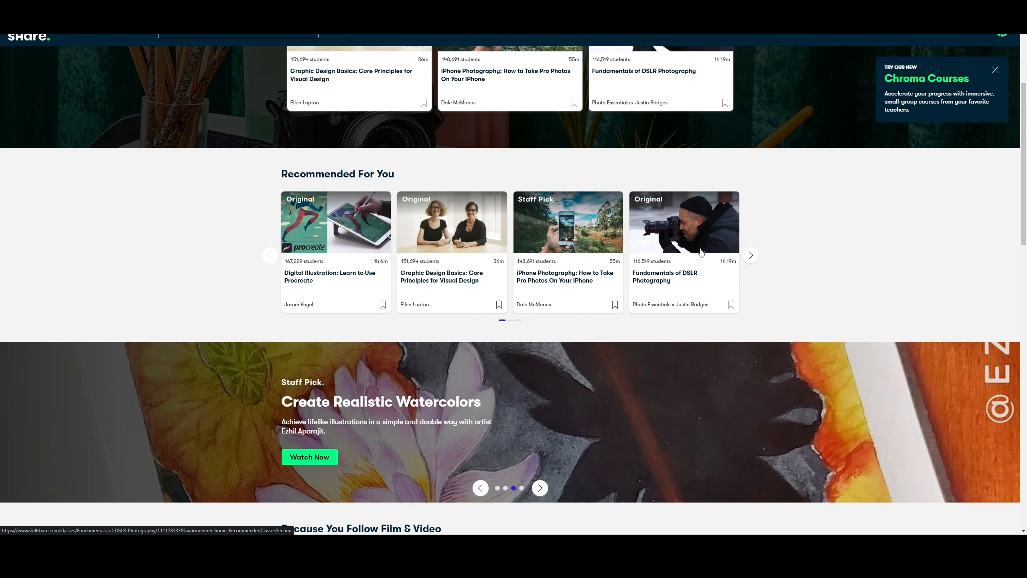
pyautogui.click(701, 252)
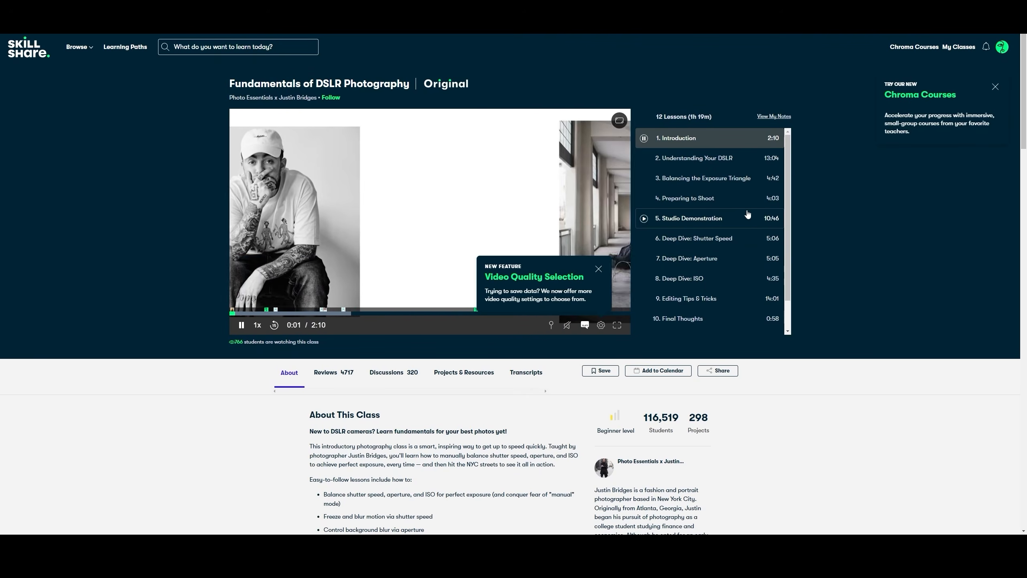
pyautogui.scroll(-1, 748, 215)
pyautogui.scroll(-4, 704, 234)
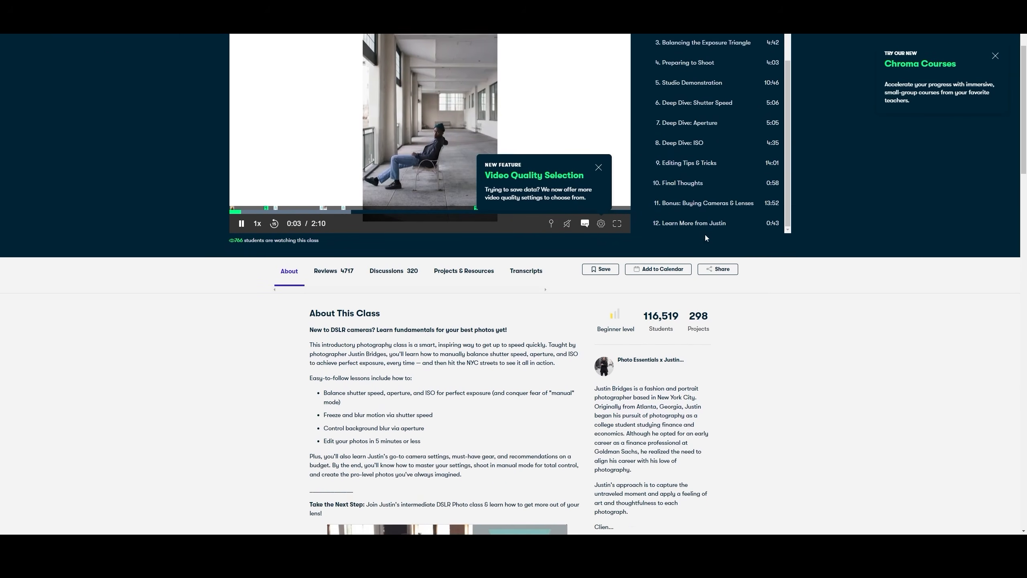
pyautogui.scroll(-3, 765, 341)
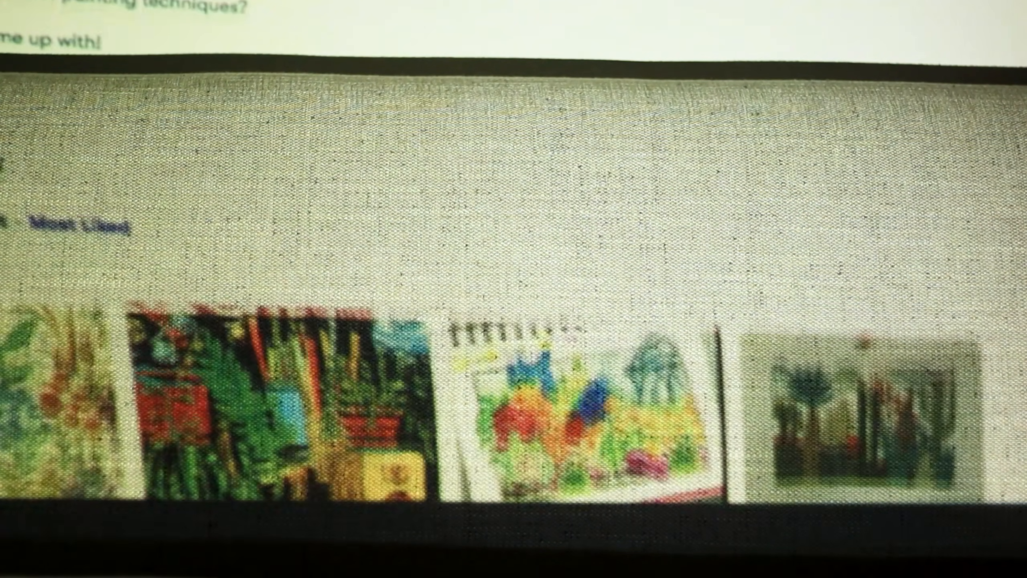
pyautogui.scroll(-15, 513, 283)
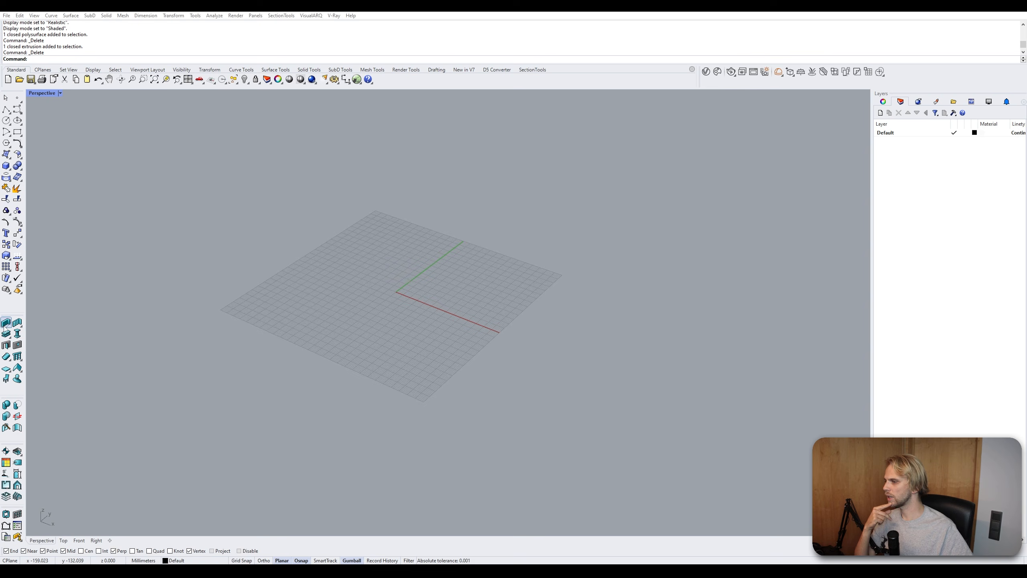
# - Tear off the VisualARQ Objects toolbar as a floating palette and place it over the viewport
pyautogui.moveTo(5, 328); pyautogui.dragTo(99, 123)
pyautogui.moveTo(157, 155); pyautogui.dragTo(241, 157)
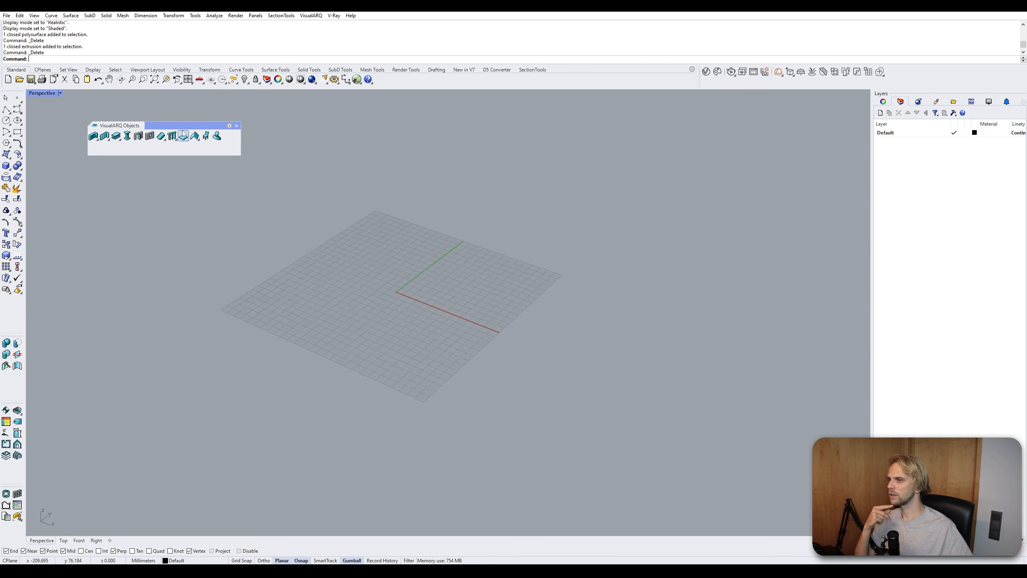
# - Reposition the VisualARQ Objects palette in the viewport corner and start the Wall command from it
pyautogui.moveTo(122, 153); pyautogui.dragTo(87, 142)
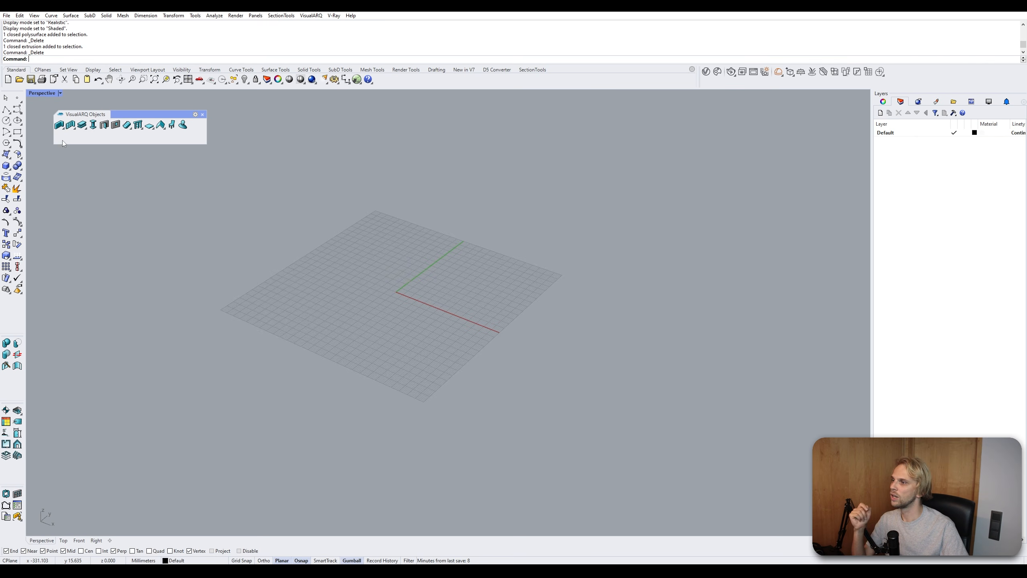
pyautogui.click(63, 129)
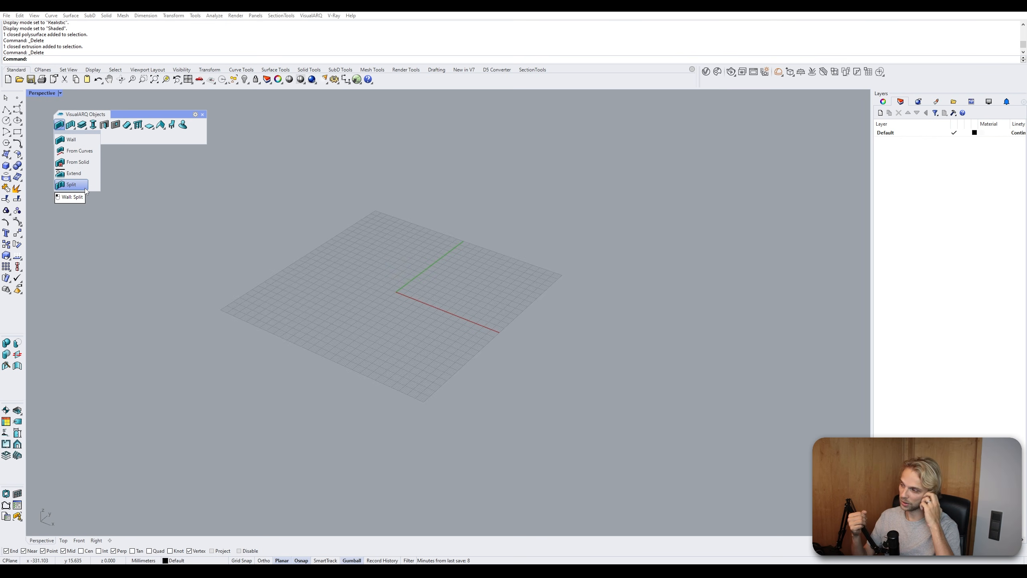
pyautogui.click(69, 139)
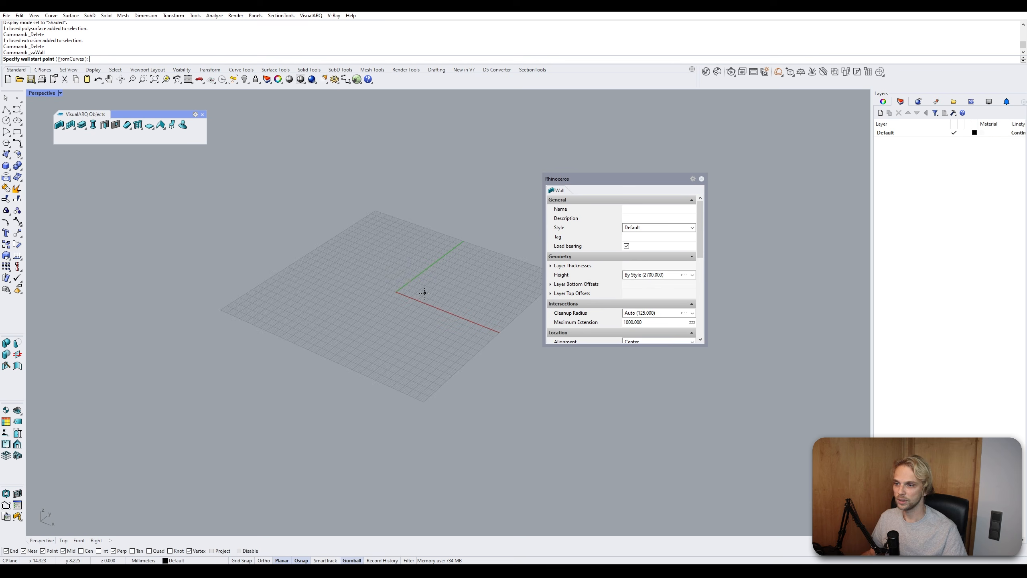
# - Move and enlarge the Wall properties dialog so its settings and preview are fully shown
pyautogui.scroll(-2, 417, 296)
pyautogui.keyDown('shift'); pyautogui.moveTo(414, 296); pyautogui.dragTo(348, 291, button='right'); pyautogui.keyUp('shift')
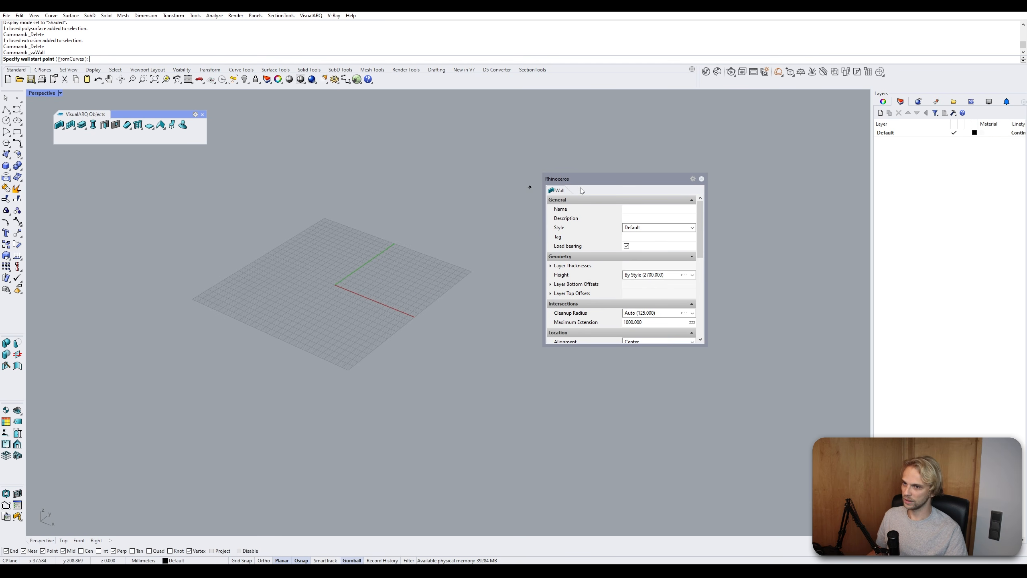
pyautogui.moveTo(602, 184); pyautogui.dragTo(647, 157)
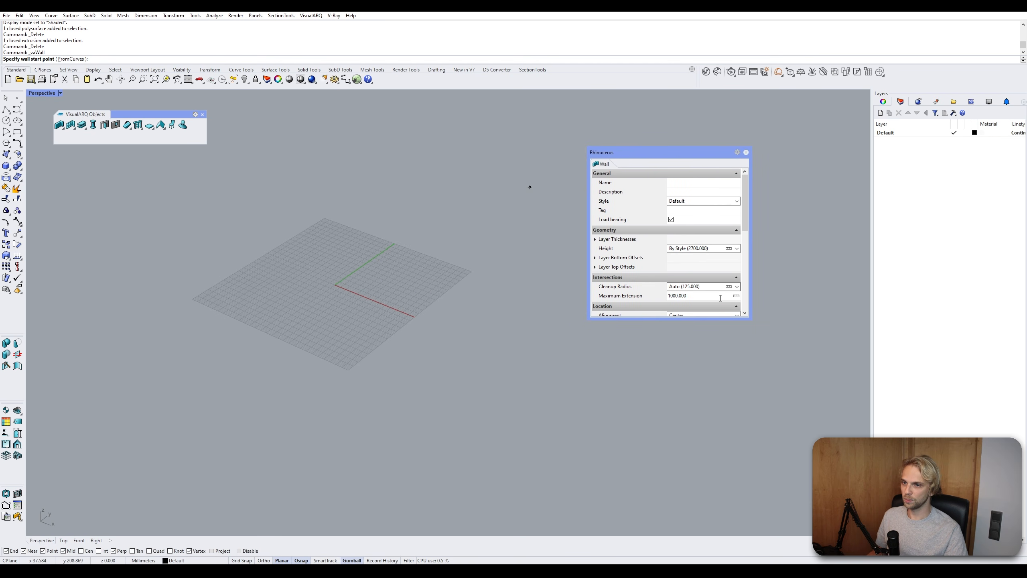
pyautogui.moveTo(795, 367); pyautogui.dragTo(824, 410)
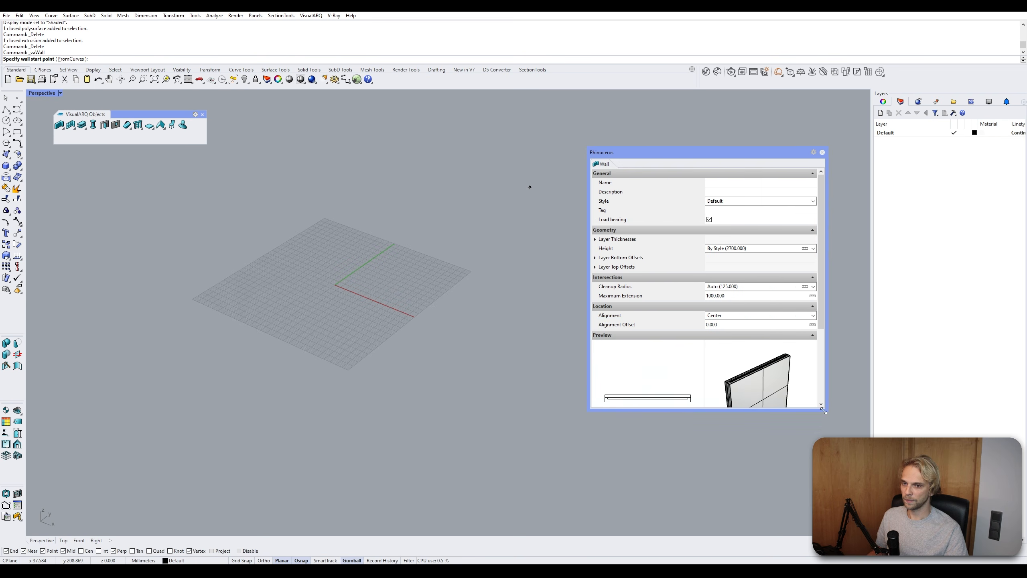
pyautogui.scroll(-1, 695, 261)
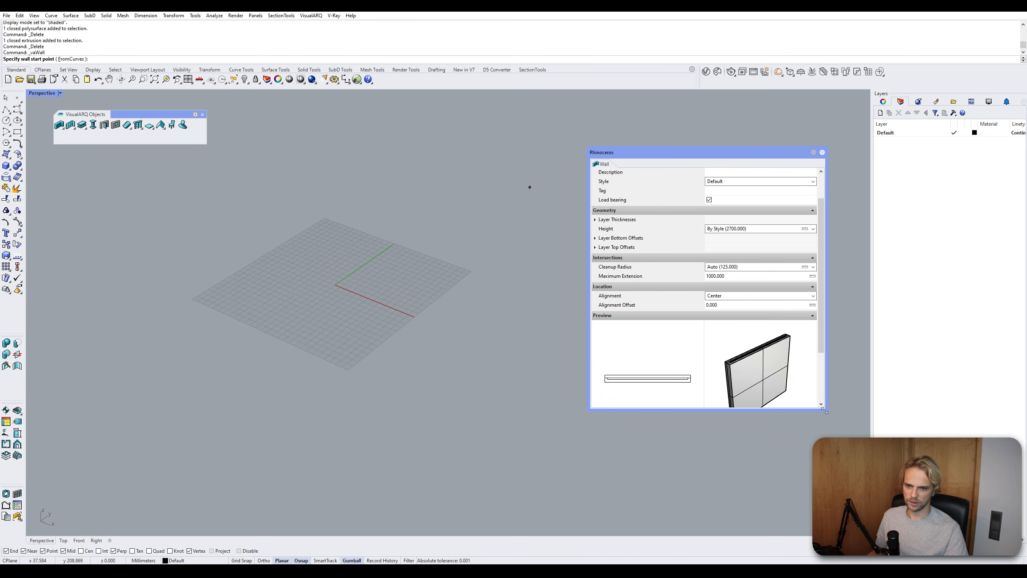
pyautogui.moveTo(825, 408); pyautogui.dragTo(939, 462)
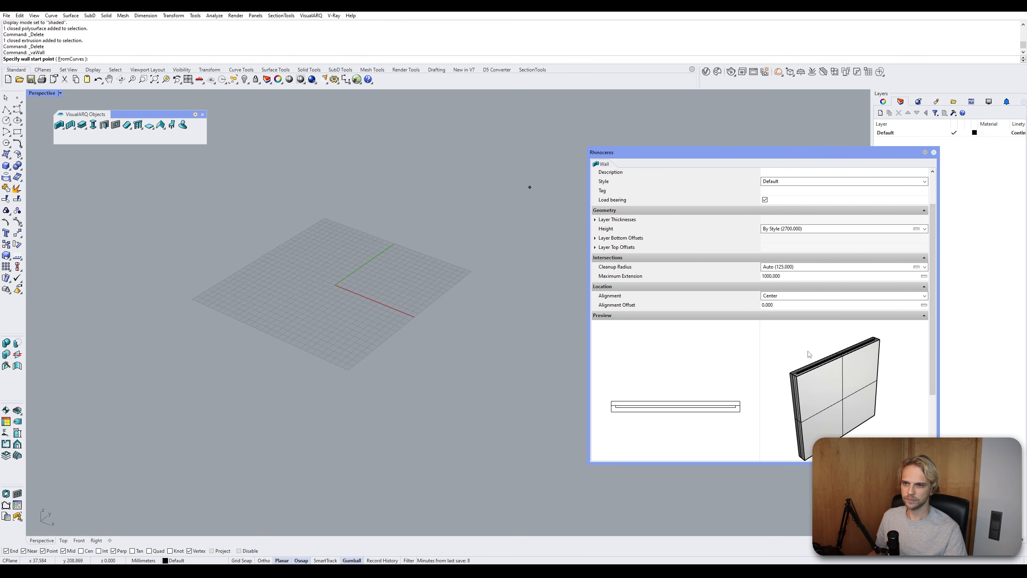
pyautogui.scroll(1, 743, 235)
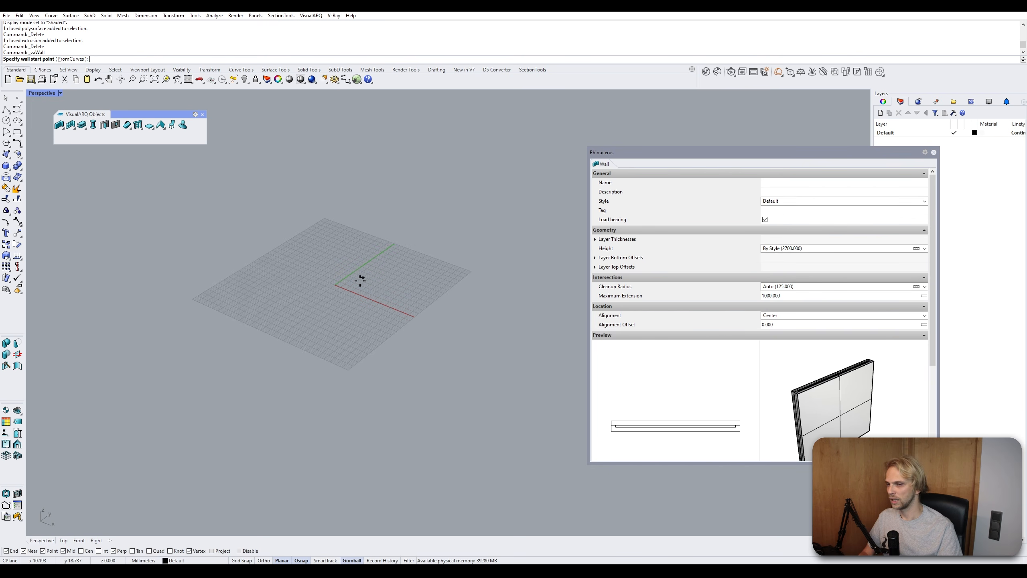
# - Place the wall start point near the origin and draw a straight wall 5000 mm long with Ortho on
pyautogui.click(306, 308)
pyautogui.scroll(-5, 410, 207)
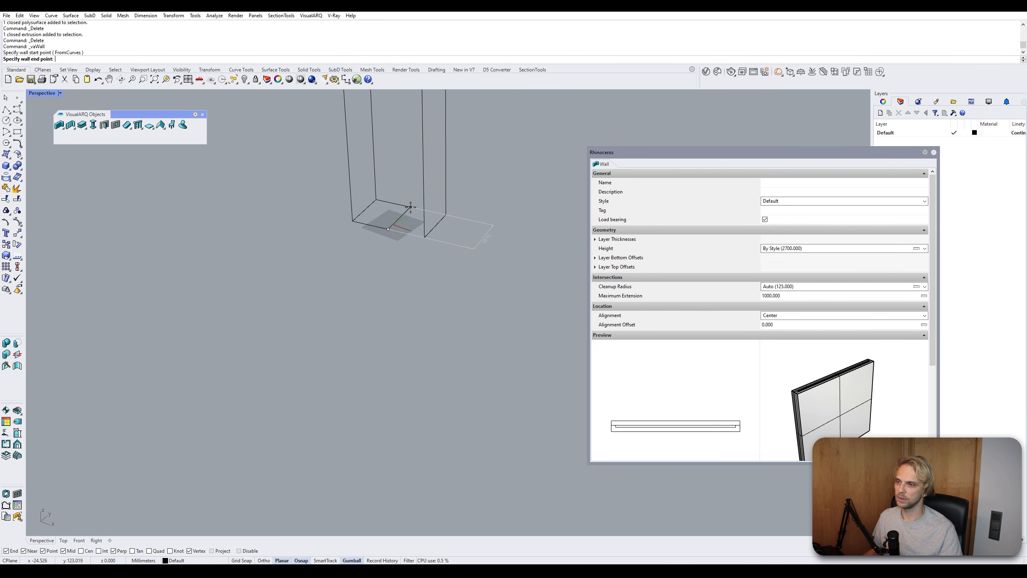
pyautogui.scroll(-3, 410, 207)
pyautogui.press('shift')
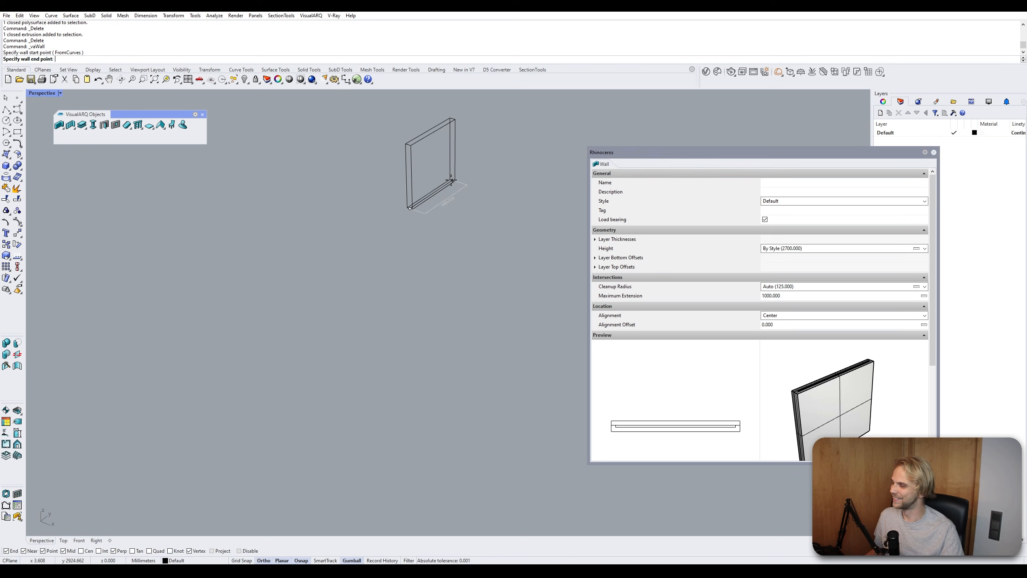
pyautogui.scroll(4, 341, 272)
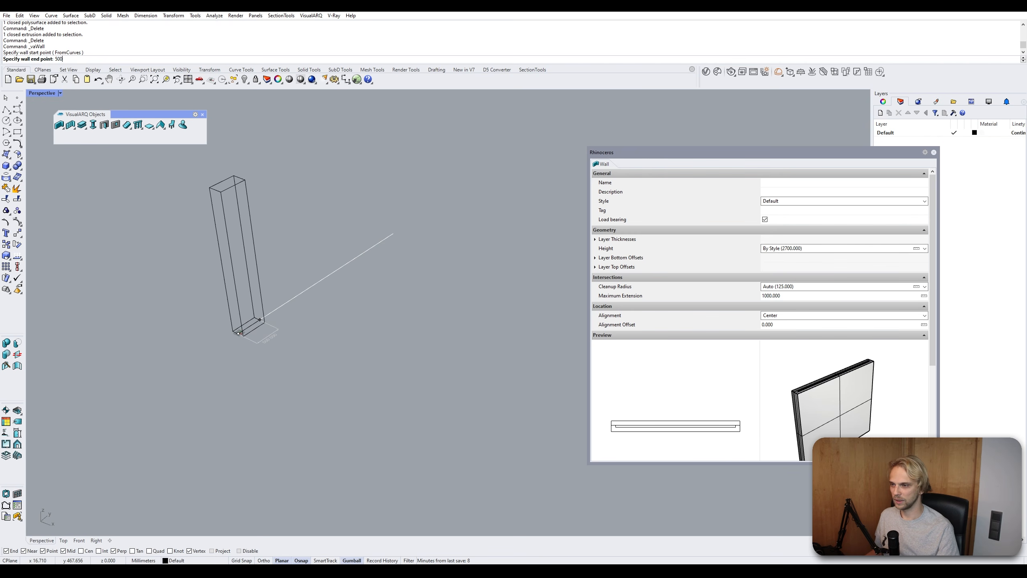
pyautogui.write('5000')
pyautogui.press('F8')
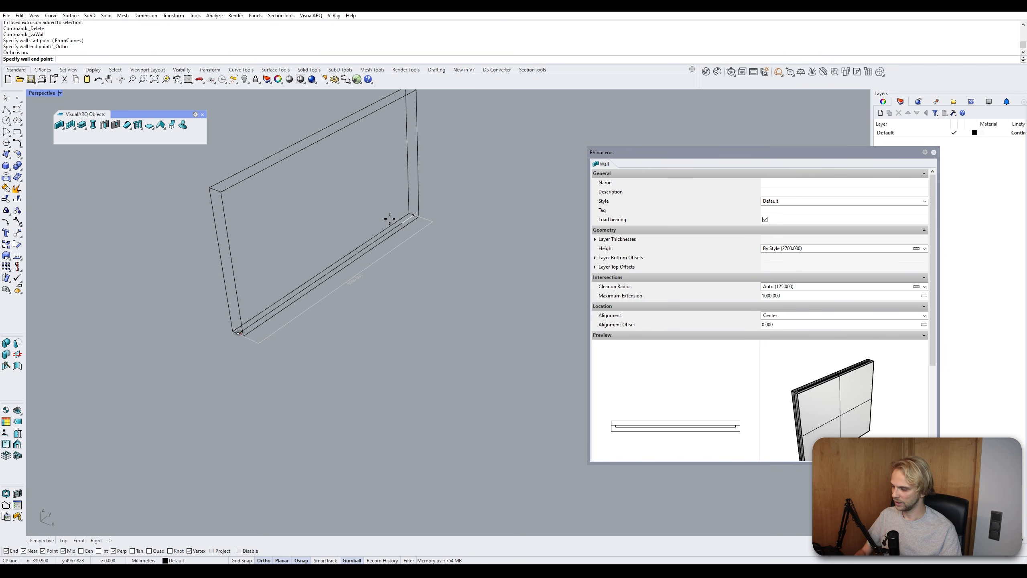
pyautogui.press('Return')
# - Continue the wall through several more corner points to enclose a room, then finish the command
pyautogui.scroll(-6, 460, 275)
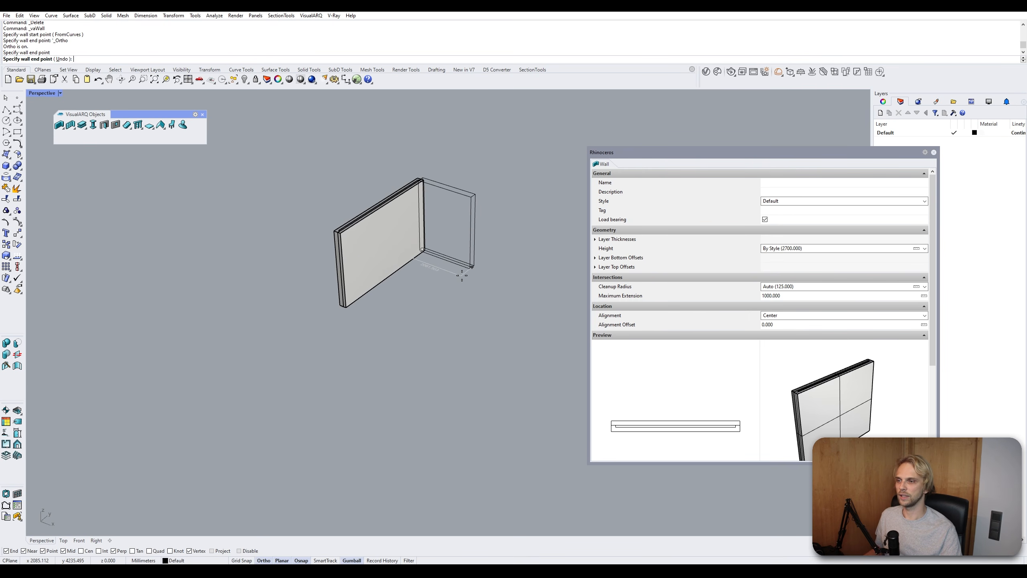
pyautogui.keyDown('shift'); pyautogui.moveTo(461, 276); pyautogui.dragTo(328, 238, button='right'); pyautogui.keyUp('shift')
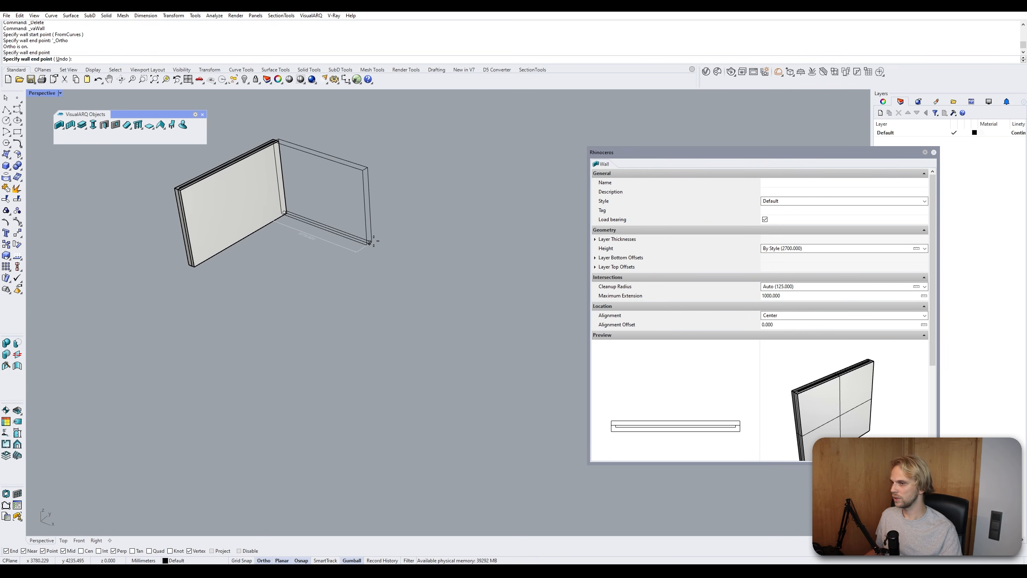
pyautogui.click(372, 242)
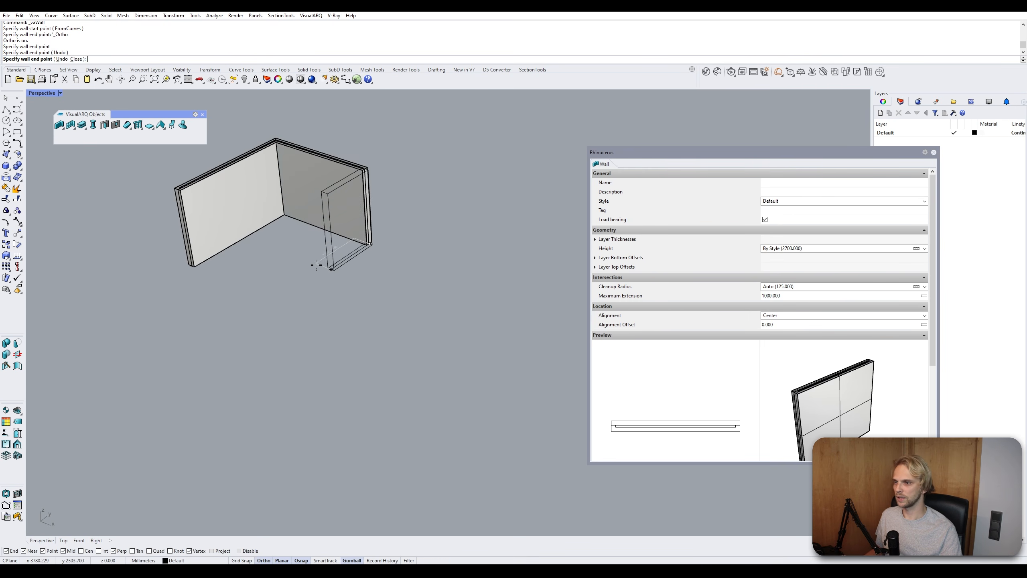
pyautogui.click(358, 289)
pyautogui.click(415, 314)
pyautogui.click(282, 381)
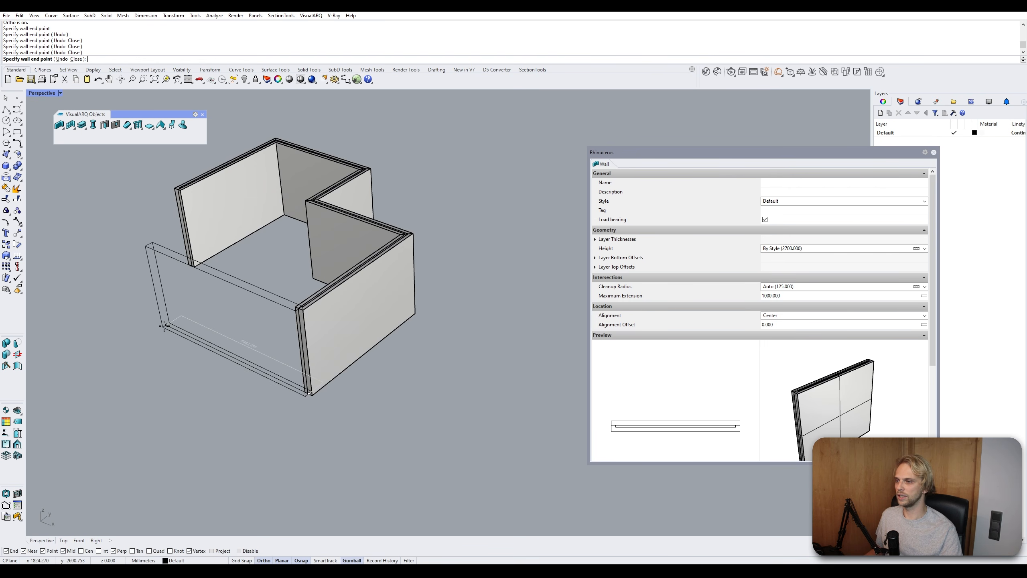
pyautogui.click(165, 326)
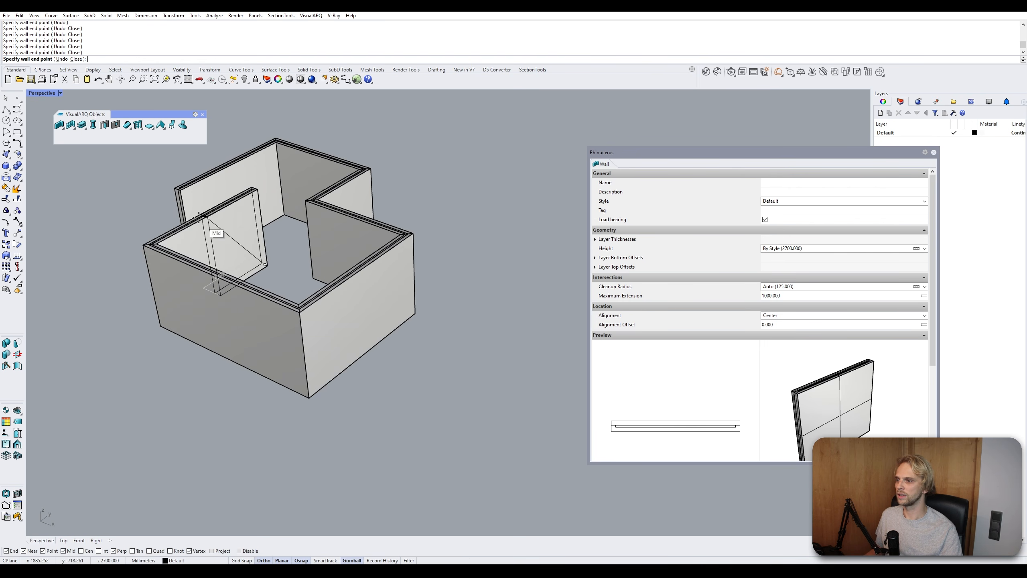
pyautogui.click(150, 178)
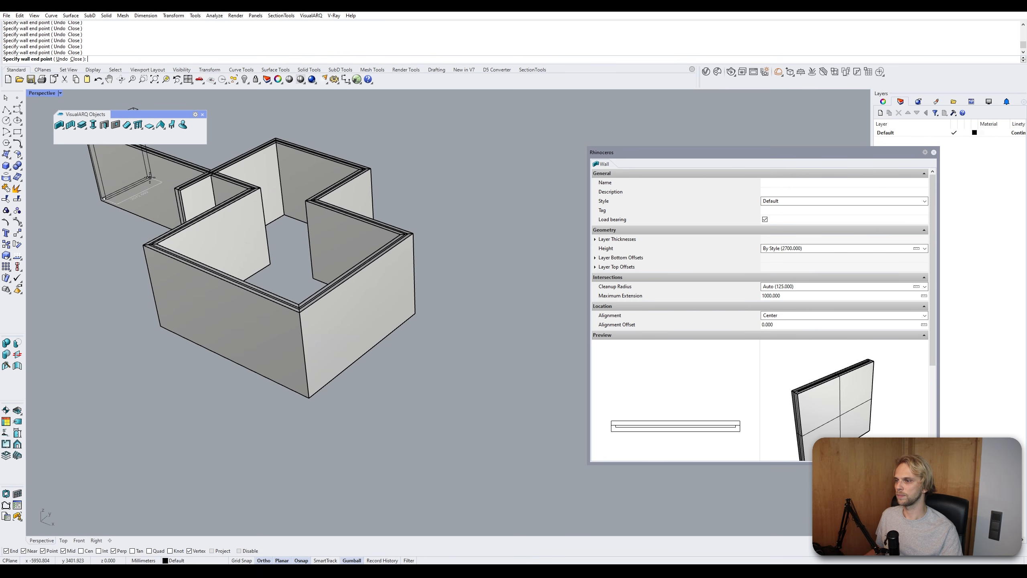
pyautogui.rightClick(150, 178)
# - Orbit around the new walls and select individual walls to examine their grips
pyautogui.moveTo(130, 205); pyautogui.dragTo(265, 277, button='right')
pyautogui.rightClick(227, 243)
pyautogui.scroll(6, 252, 285)
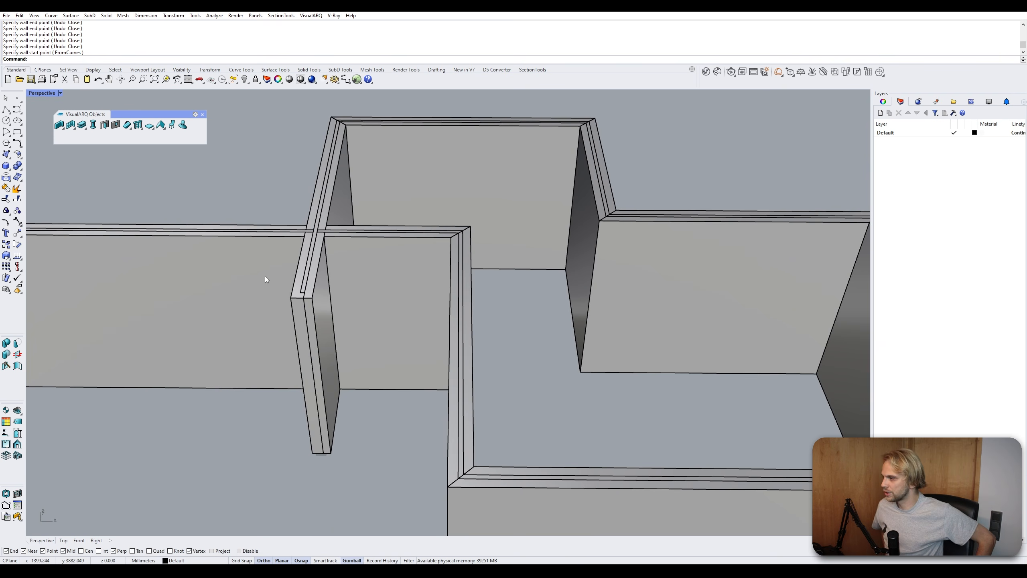
pyautogui.moveTo(264, 277); pyautogui.dragTo(430, 252, button='right')
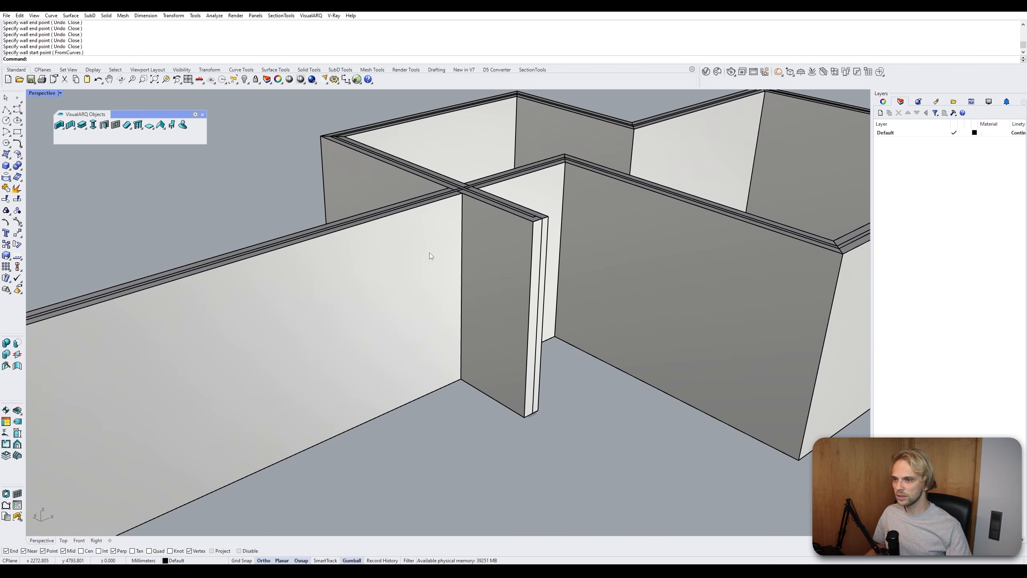
pyautogui.click(410, 225)
pyautogui.moveTo(272, 199); pyautogui.dragTo(369, 270, button='right')
pyautogui.click(395, 417)
pyautogui.click(345, 317)
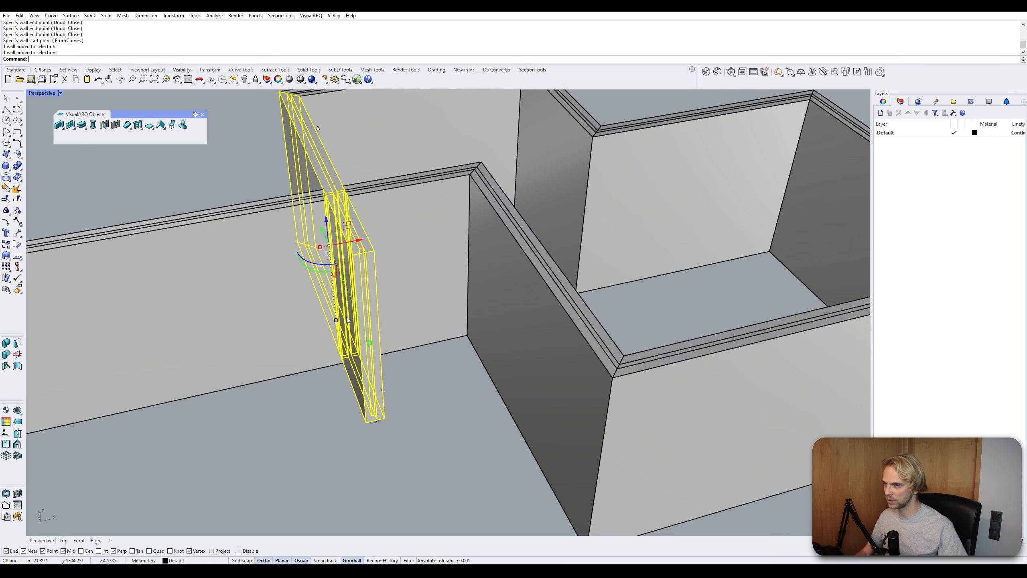
pyautogui.click(429, 399)
pyautogui.moveTo(419, 380); pyautogui.dragTo(427, 360, button='right')
pyautogui.click(397, 333)
pyautogui.click(401, 391)
pyautogui.click(424, 322)
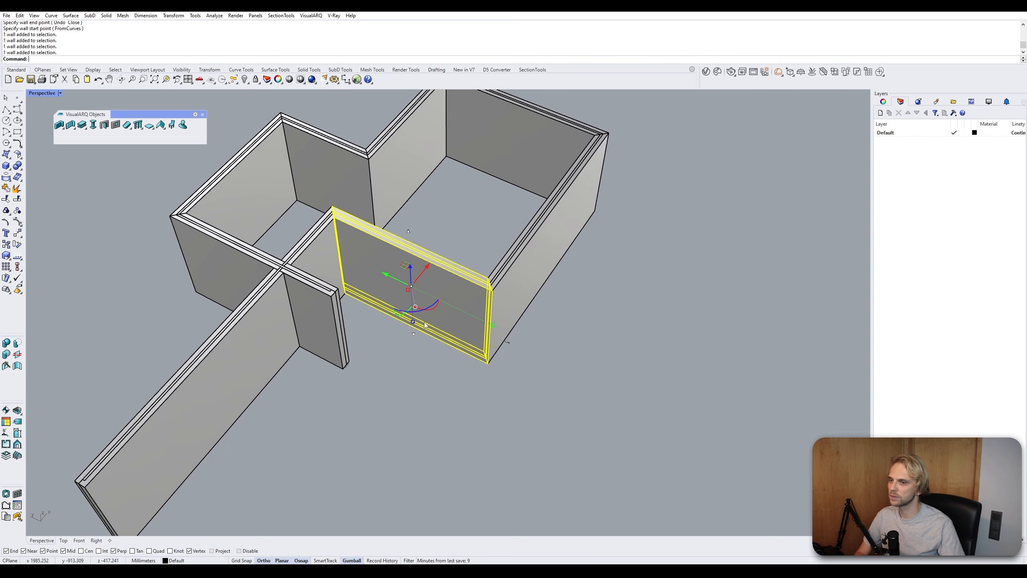
pyautogui.moveTo(559, 394); pyautogui.dragTo(439, 339, button='right')
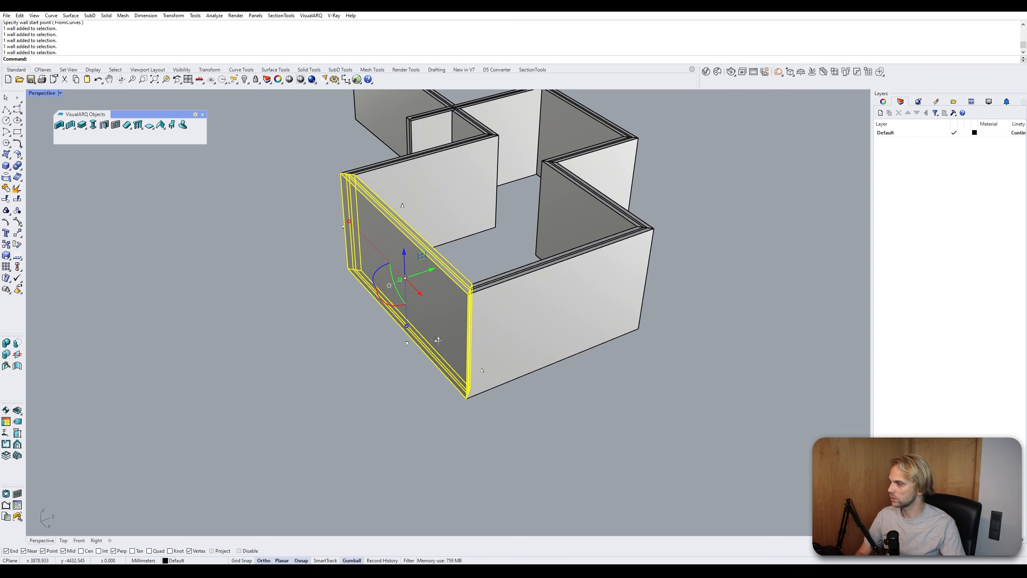
pyautogui.click(484, 321)
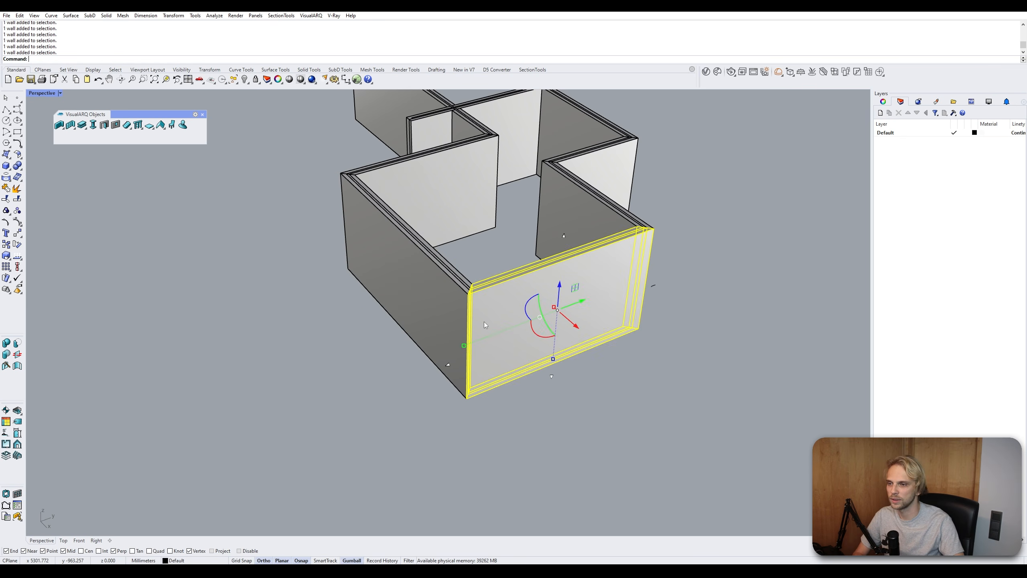
pyautogui.moveTo(484, 322); pyautogui.dragTo(355, 286, button='right')
pyautogui.moveTo(414, 324); pyautogui.dragTo(412, 205, button='right')
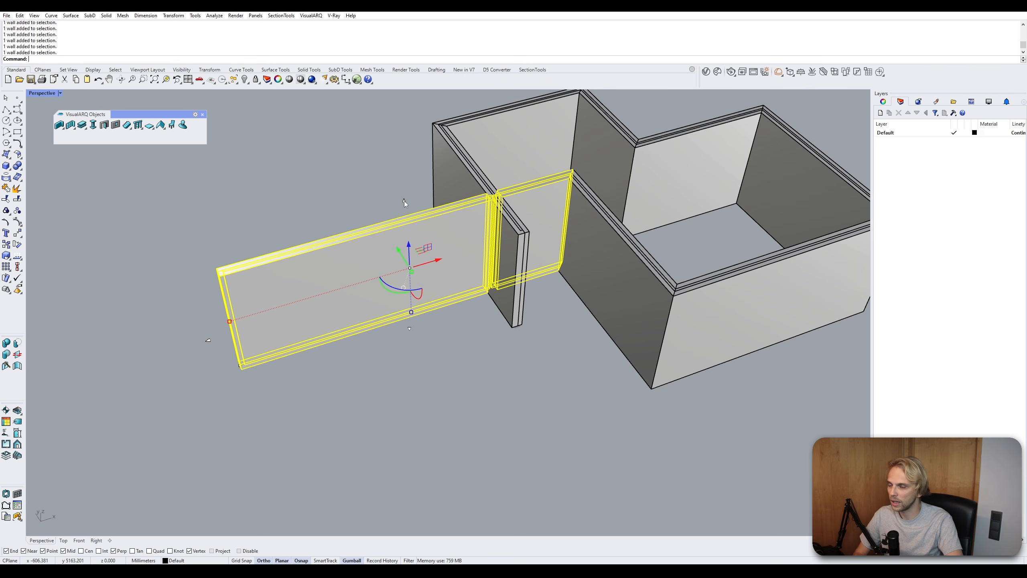
# - Shorten the outer left wall by dragging its start grip and adjust the partition's height grip
pyautogui.moveTo(404, 199); pyautogui.dragTo(339, 189)
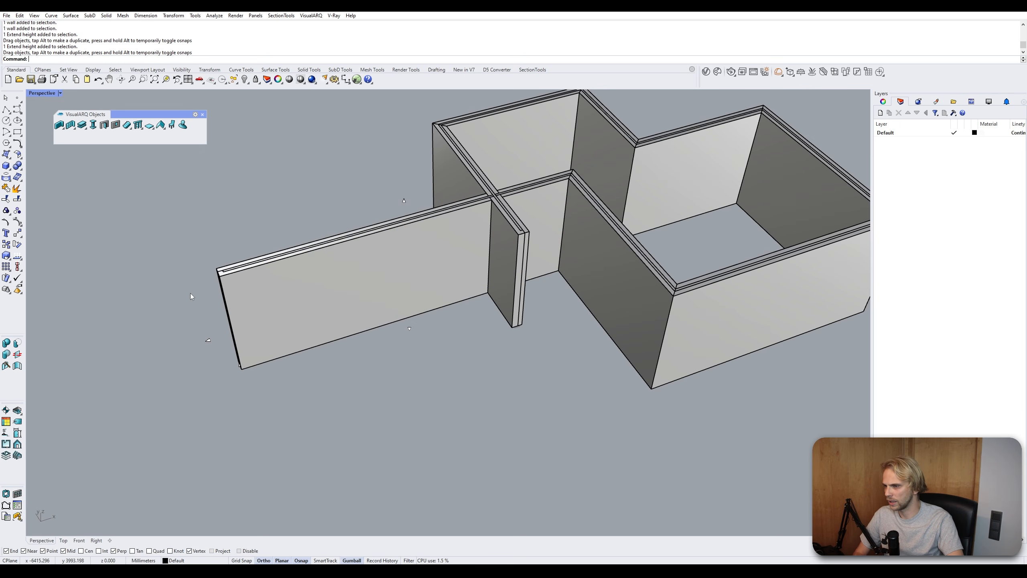
pyautogui.moveTo(208, 342); pyautogui.dragTo(325, 328)
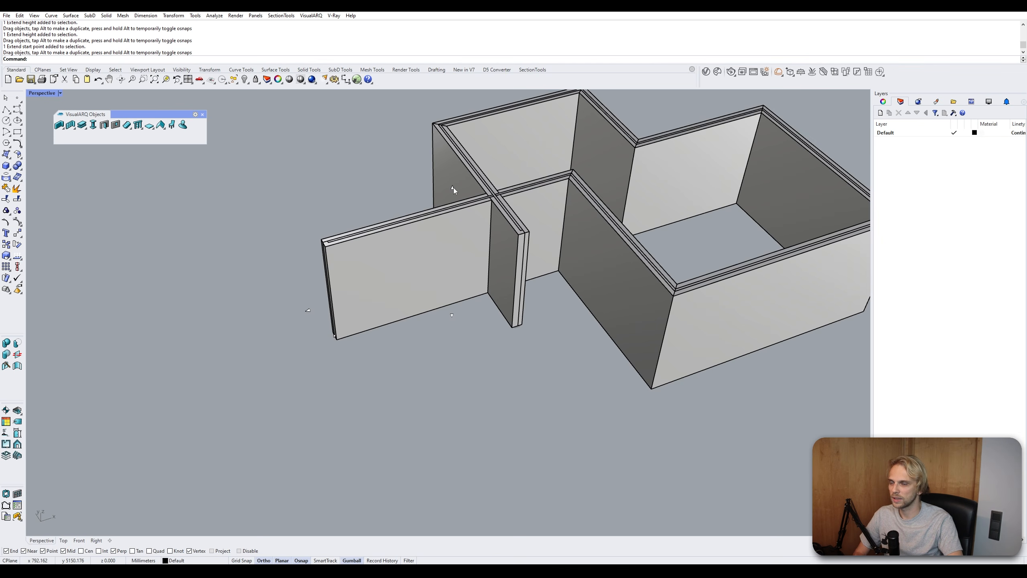
pyautogui.click(453, 188)
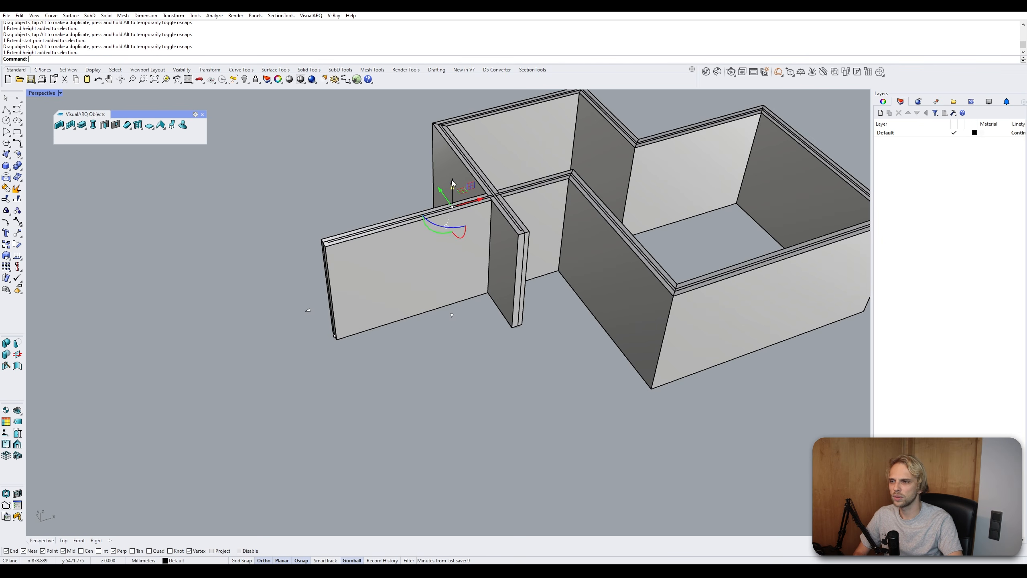
pyautogui.moveTo(452, 180); pyautogui.dragTo(454, 214)
pyautogui.click(454, 171)
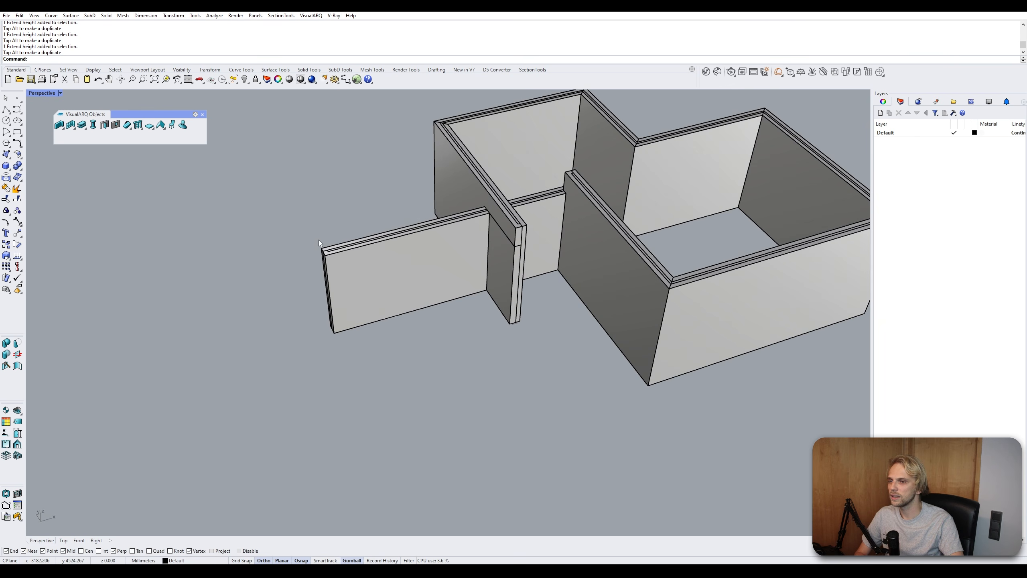
# - Try shortening the inner room wall by dragging its start grip to open a gap
pyautogui.keyDown('shift'); pyautogui.moveTo(343, 230); pyautogui.dragTo(267, 222, button='right'); pyautogui.keyUp('shift')
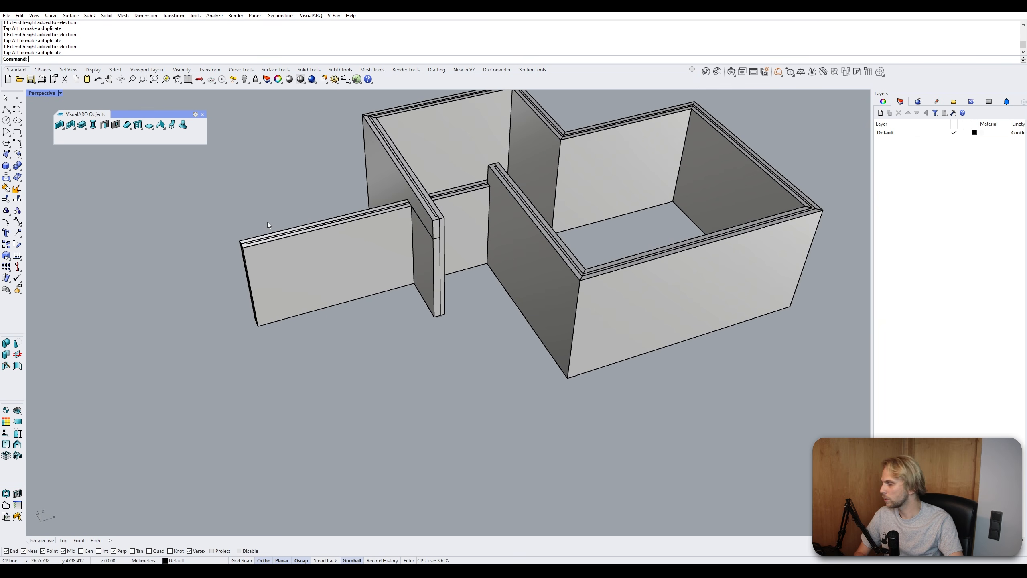
pyautogui.click(646, 142)
pyautogui.keyDown('shift'); pyautogui.moveTo(646, 142); pyautogui.dragTo(486, 186, button='right'); pyautogui.keyUp('shift')
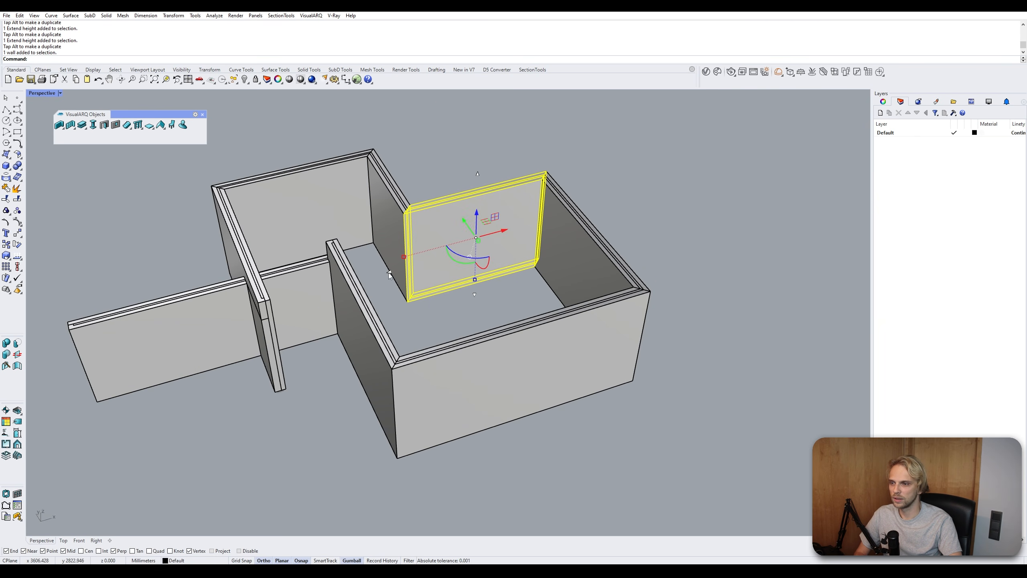
pyautogui.moveTo(389, 274); pyautogui.dragTo(435, 179)
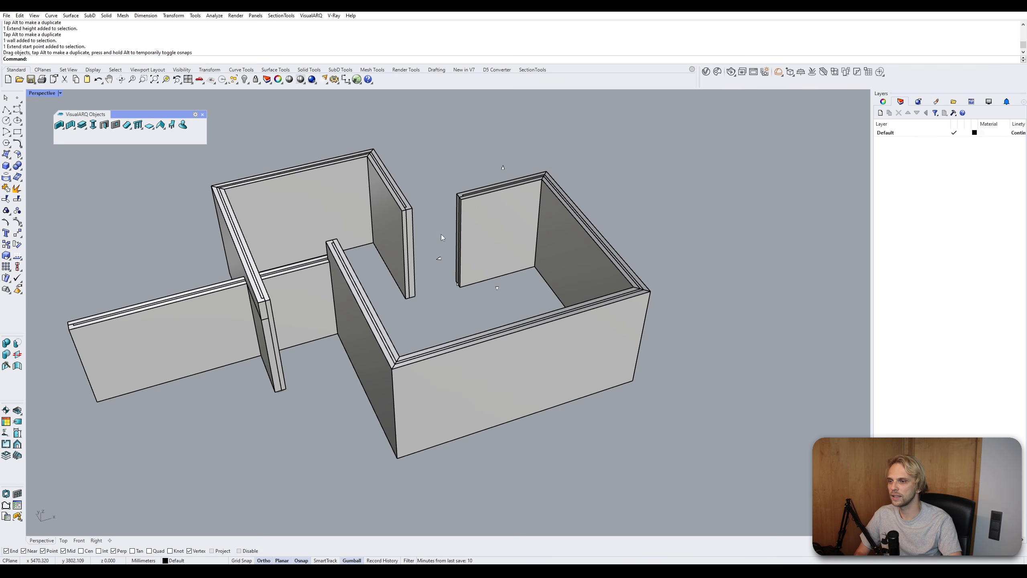
pyautogui.moveTo(439, 258); pyautogui.dragTo(453, 160)
# - Lower the inner room wall by dragging its height grip down
pyautogui.click(483, 205)
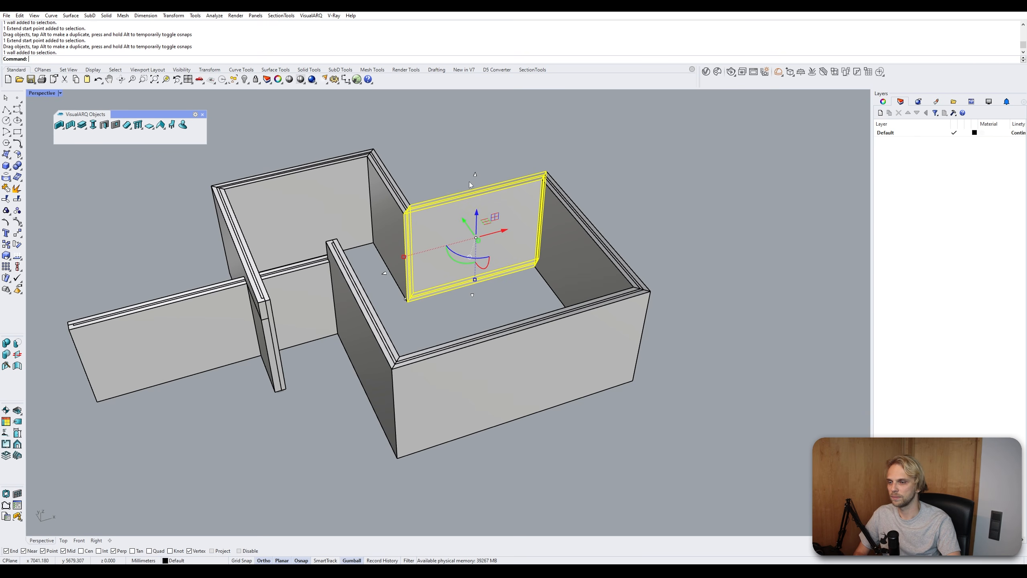
pyautogui.click(476, 175)
pyautogui.moveTo(475, 167); pyautogui.dragTo(472, 203)
pyautogui.click(493, 149)
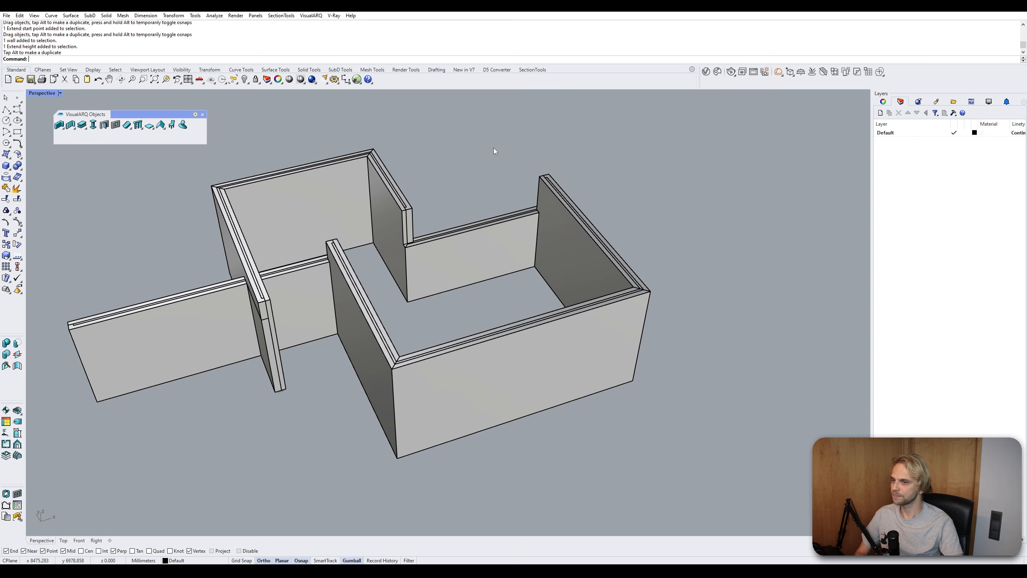
# - Open the wall styles manager, move it aside, and start a new wall style under Wall styles
pyautogui.moveTo(428, 191); pyautogui.dragTo(439, 209, button='right')
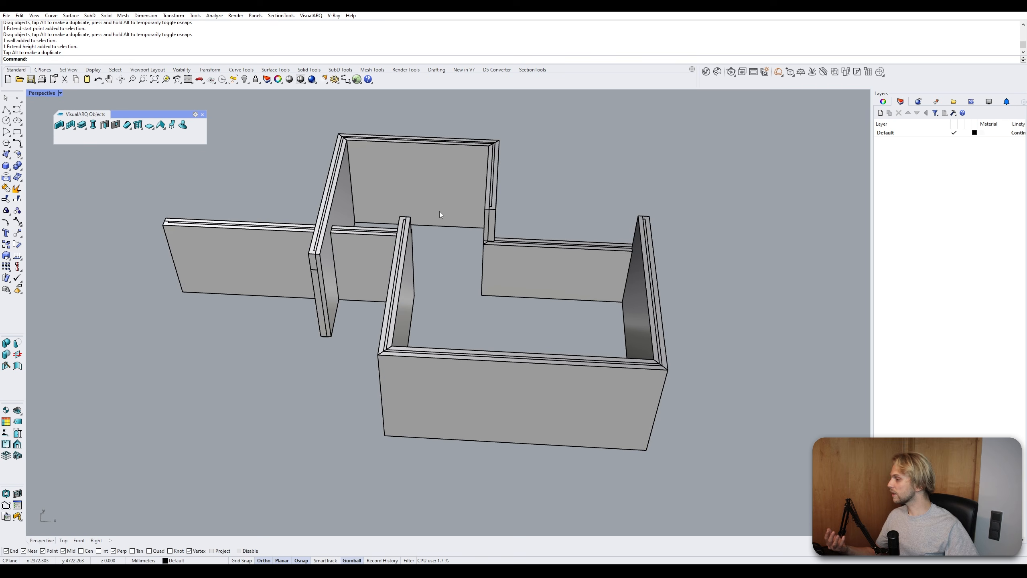
pyautogui.rightClick(61, 126)
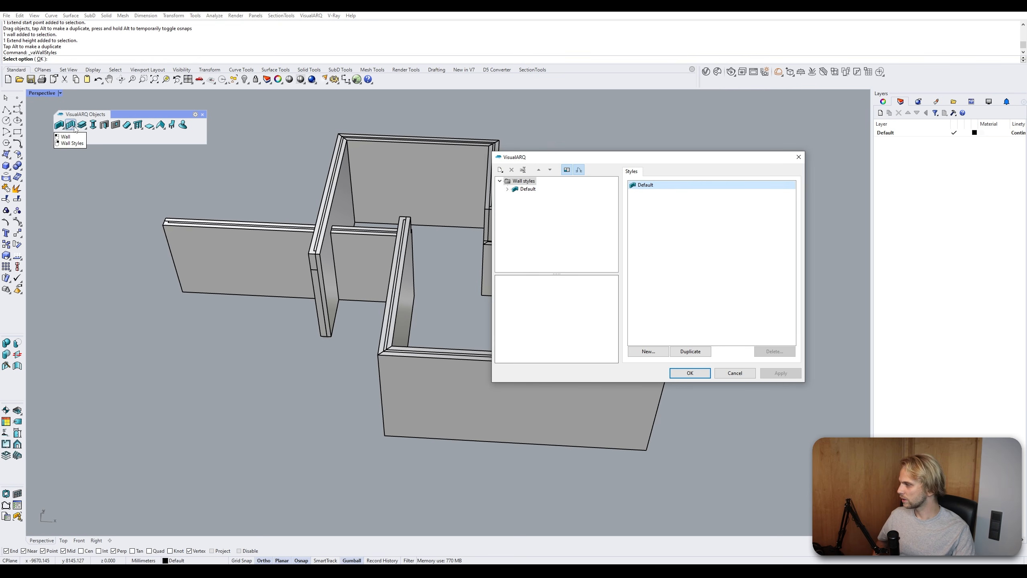
pyautogui.moveTo(511, 158); pyautogui.dragTo(490, 112)
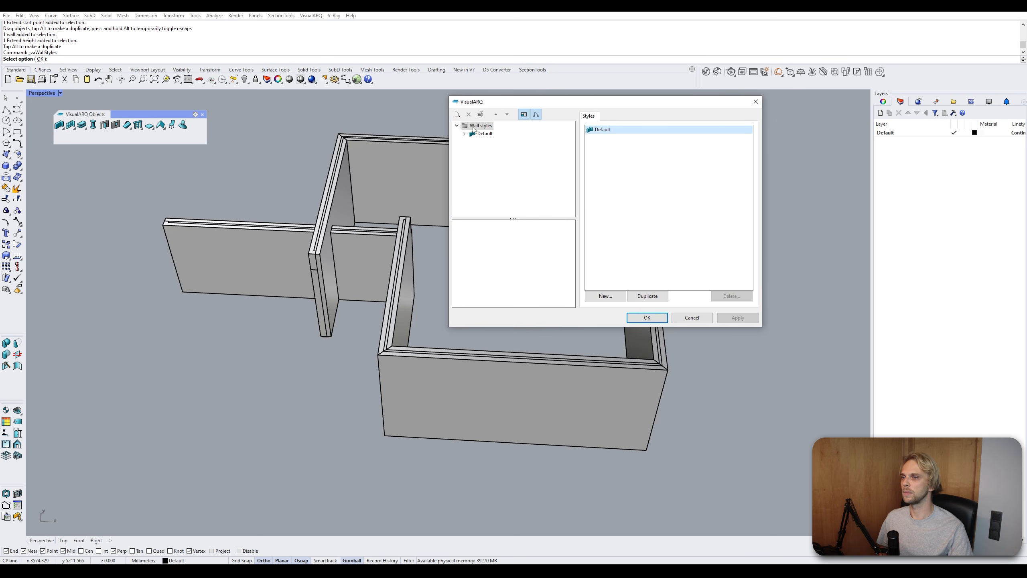
pyautogui.click(484, 134)
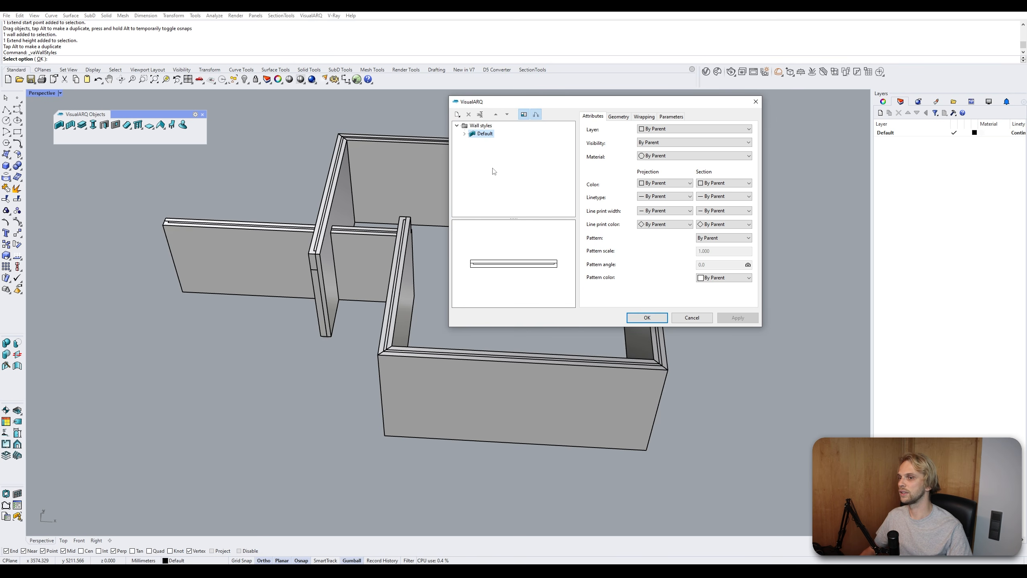
pyautogui.click(480, 126)
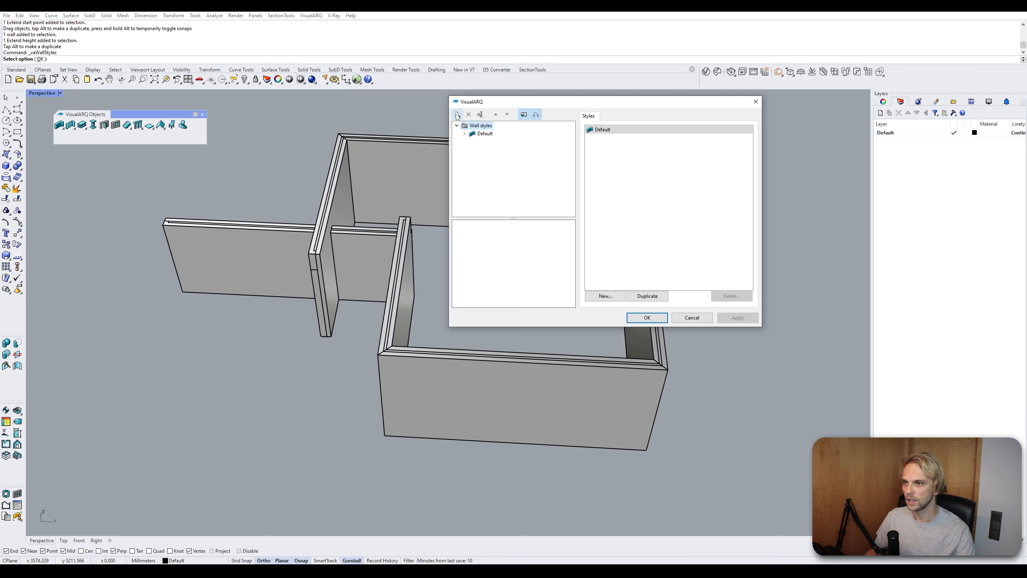
pyautogui.click(476, 126)
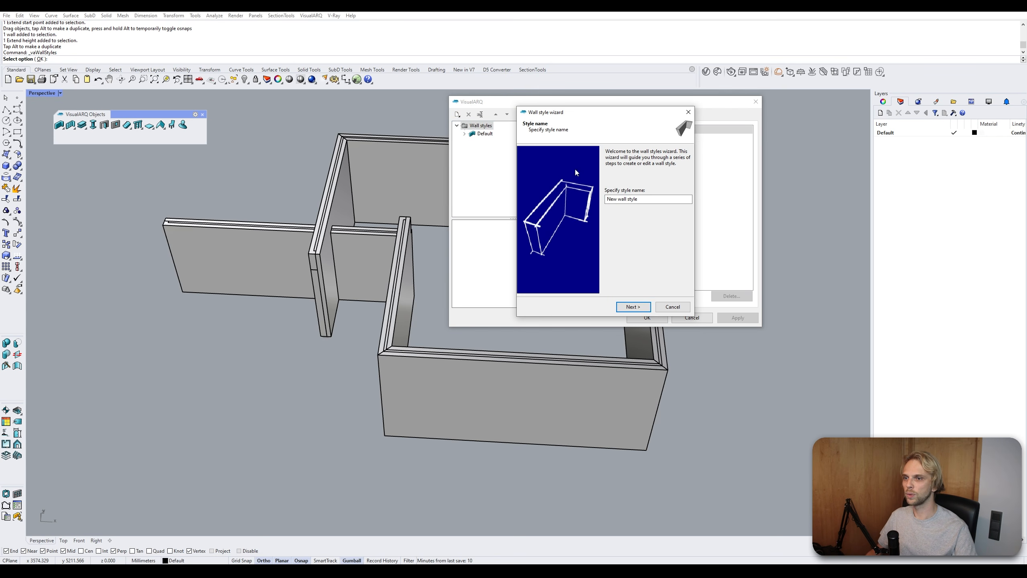
# - Name the new wall style with your own name followed by Wall and continue
pyautogui.click(650, 197)
pyautogui.hotkey('ctrl', 'a')
pyautogui.write('G')
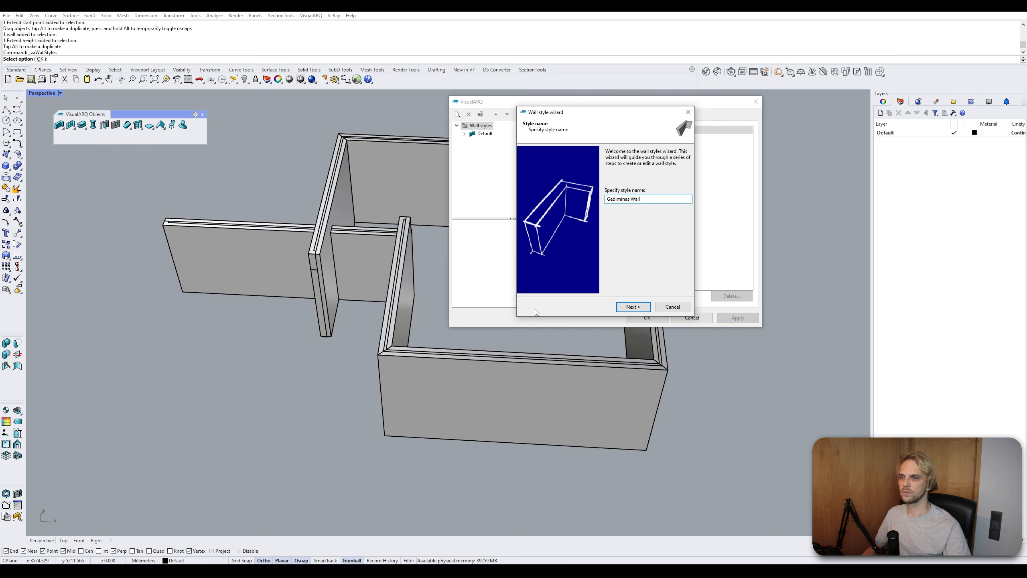
pyautogui.click(633, 306)
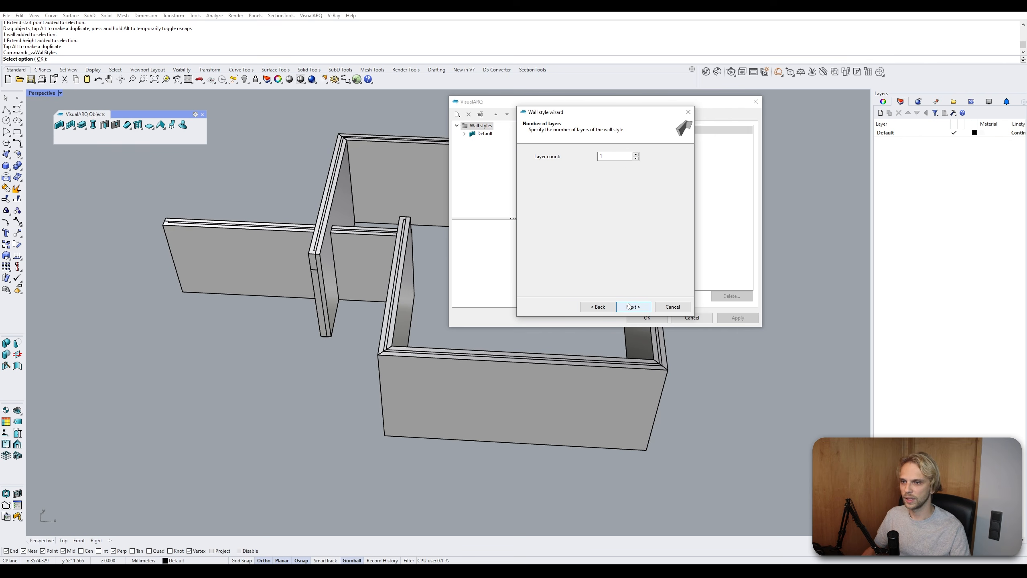
# - Set the wall style's layer count to 4 and continue to the layer settings
pyautogui.click(601, 157)
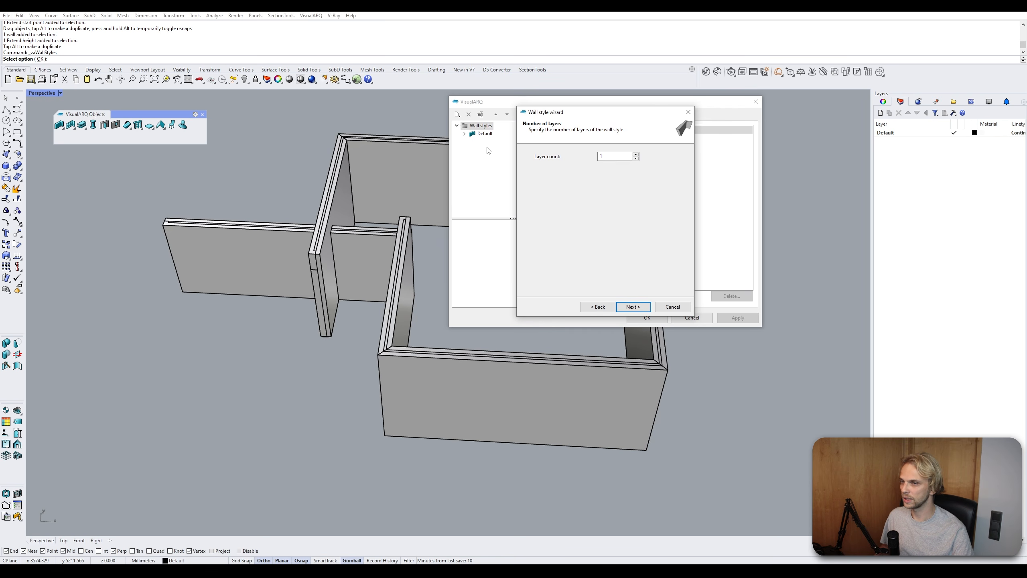
pyautogui.doubleClick(601, 156)
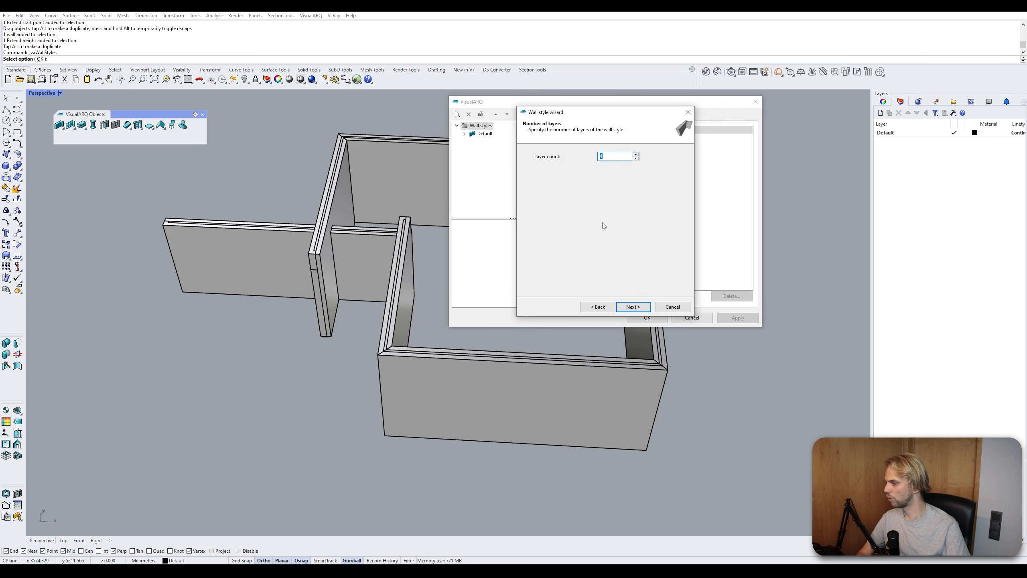
pyautogui.click(633, 307)
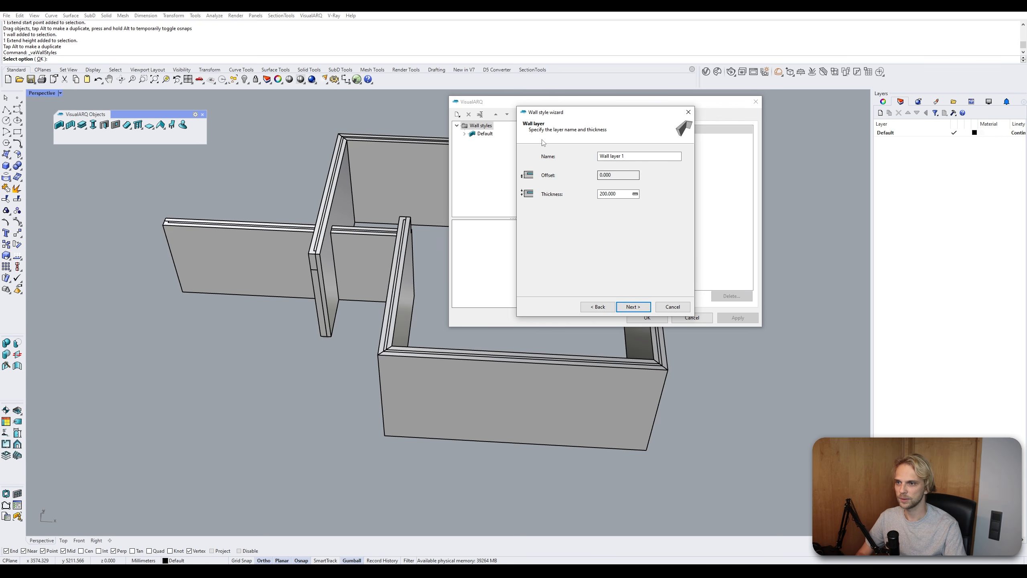
# - Name the first wall layer Outer brick with a thickness of 125 mm and continue
pyautogui.click(637, 157)
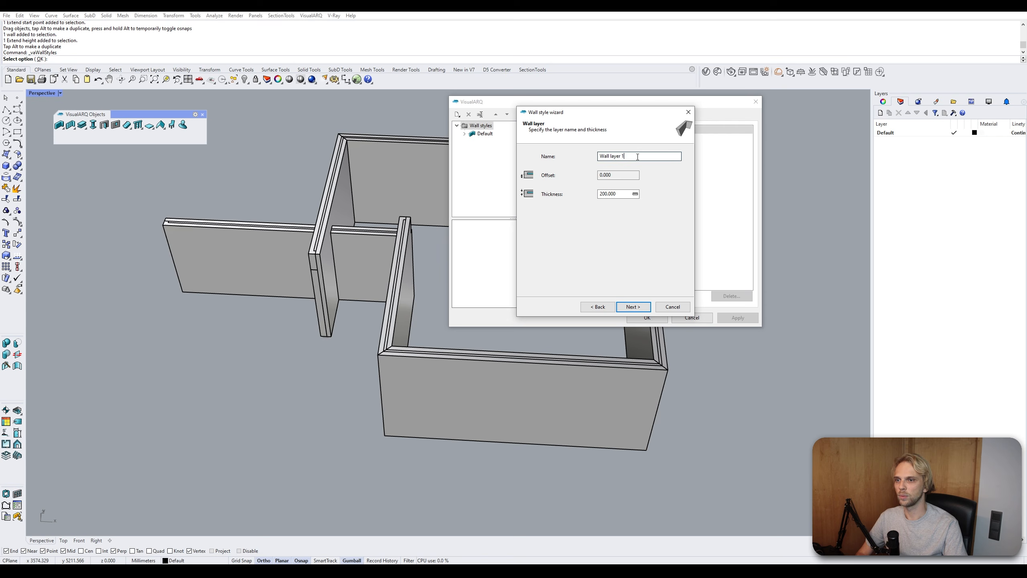
pyautogui.moveTo(637, 157); pyautogui.dragTo(513, 158)
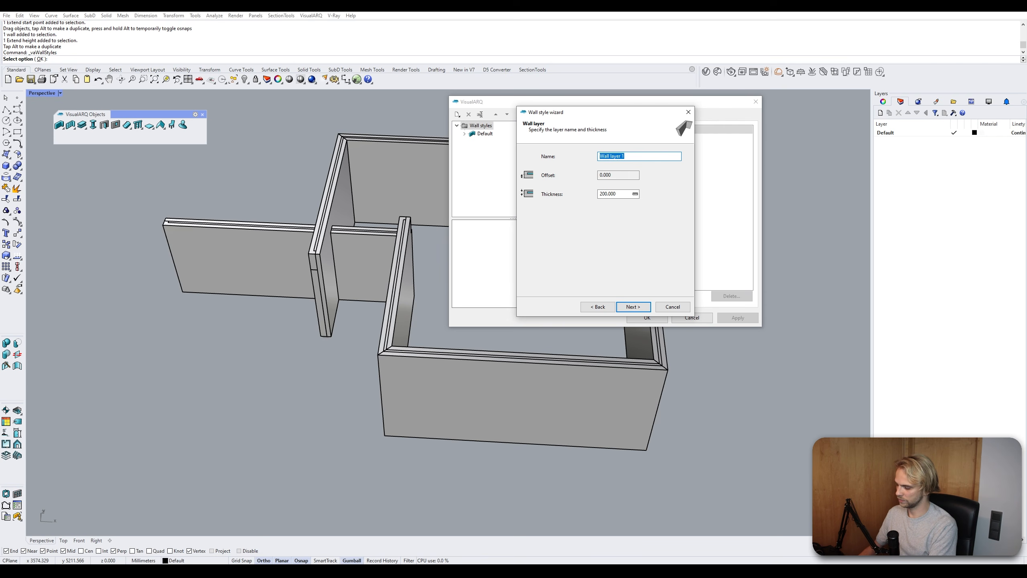
pyautogui.write('Outer brick')
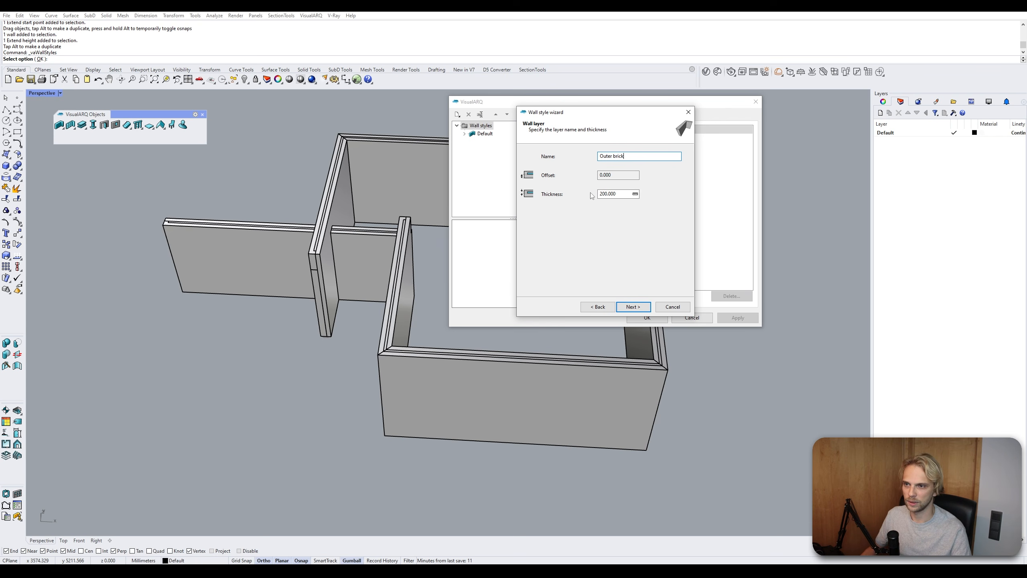
pyautogui.press('Tab')
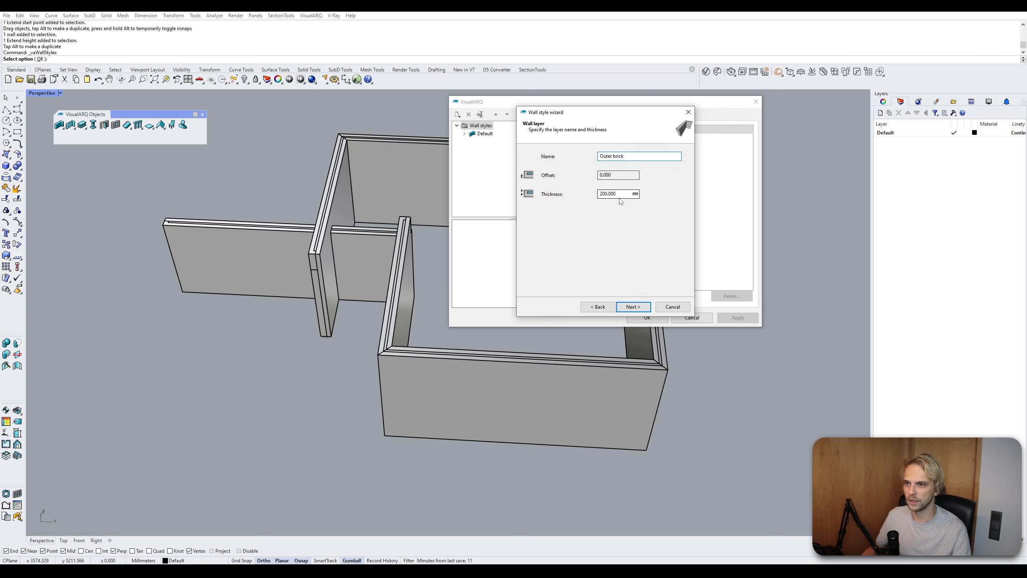
pyautogui.press('Tab')
pyautogui.write('1')
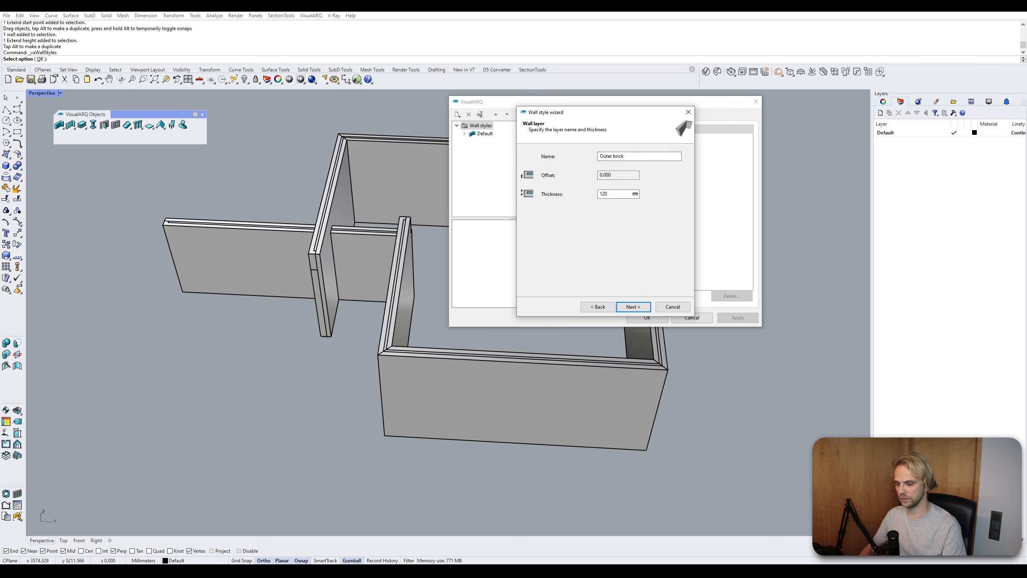
pyautogui.click(622, 157)
pyautogui.click(632, 307)
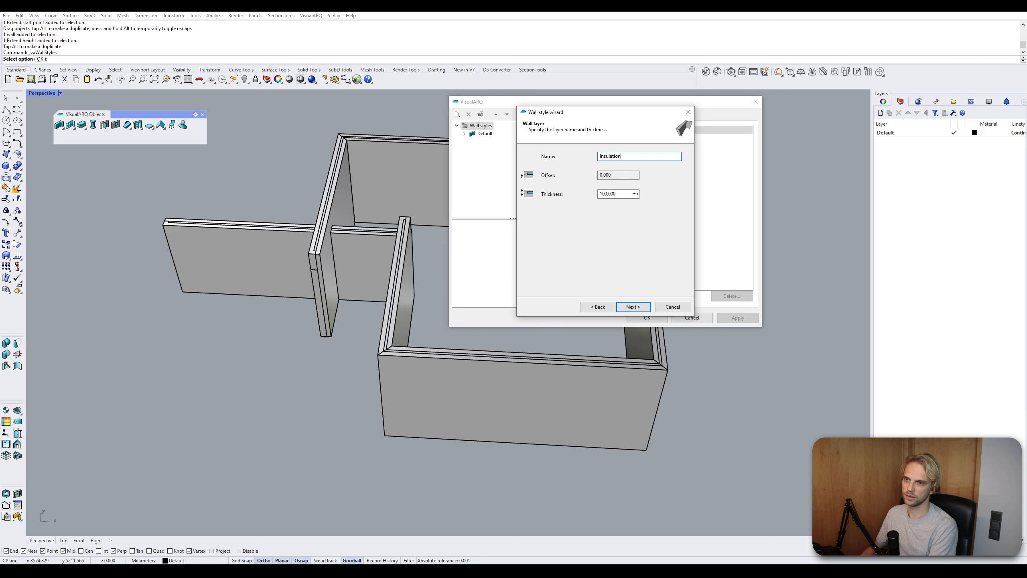
# - Name the second layer Insulation at 100 mm and the third layer insulation 2 at 300 mm
pyautogui.press('Tab')
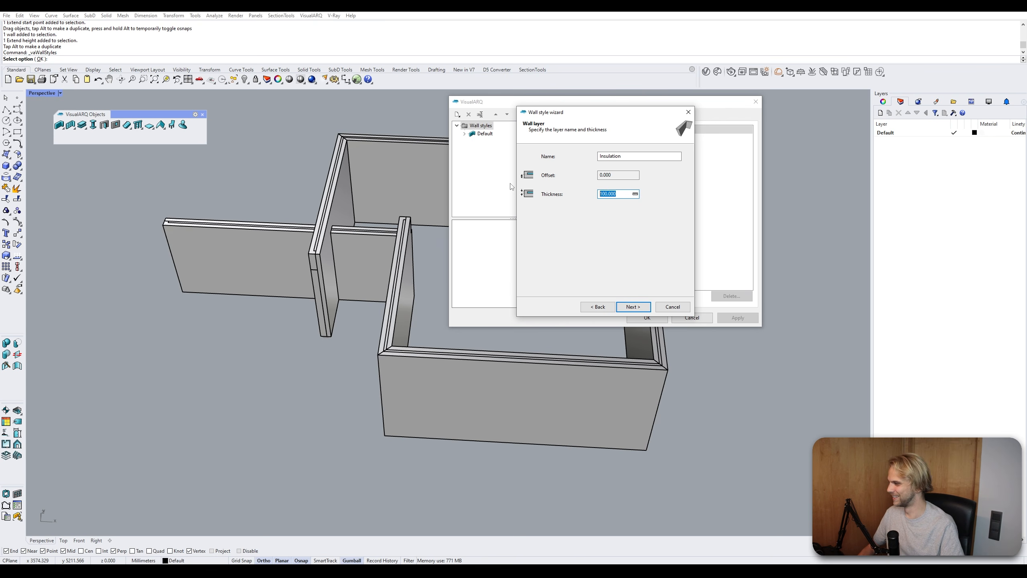
pyautogui.click(633, 306)
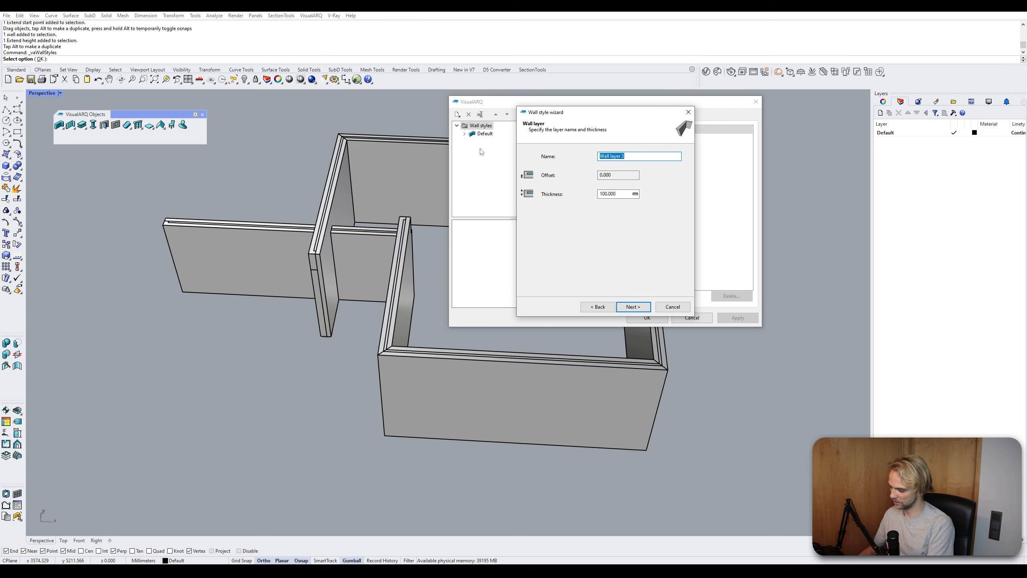
pyautogui.write('insulation 2')
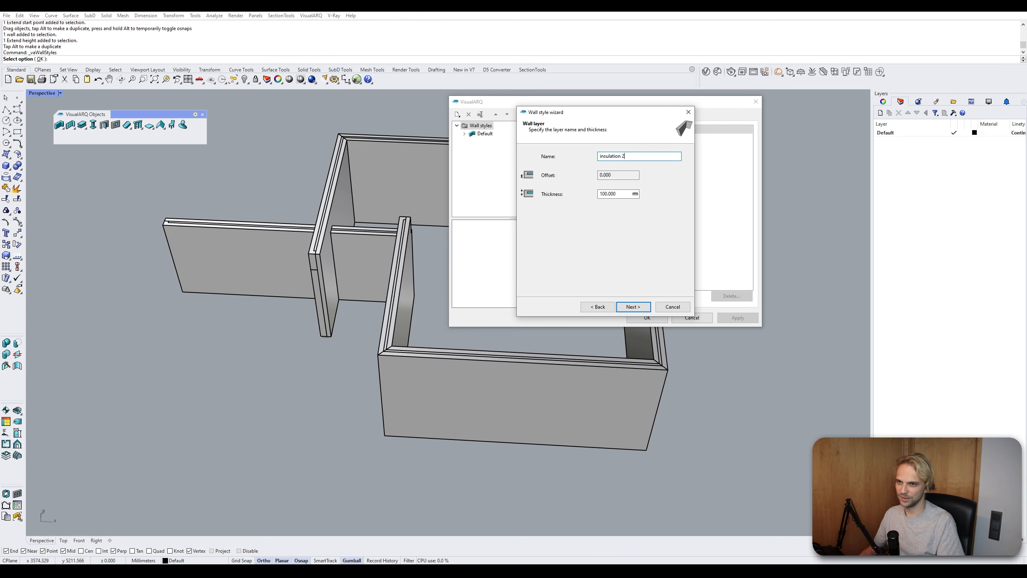
pyautogui.doubleClick(615, 195)
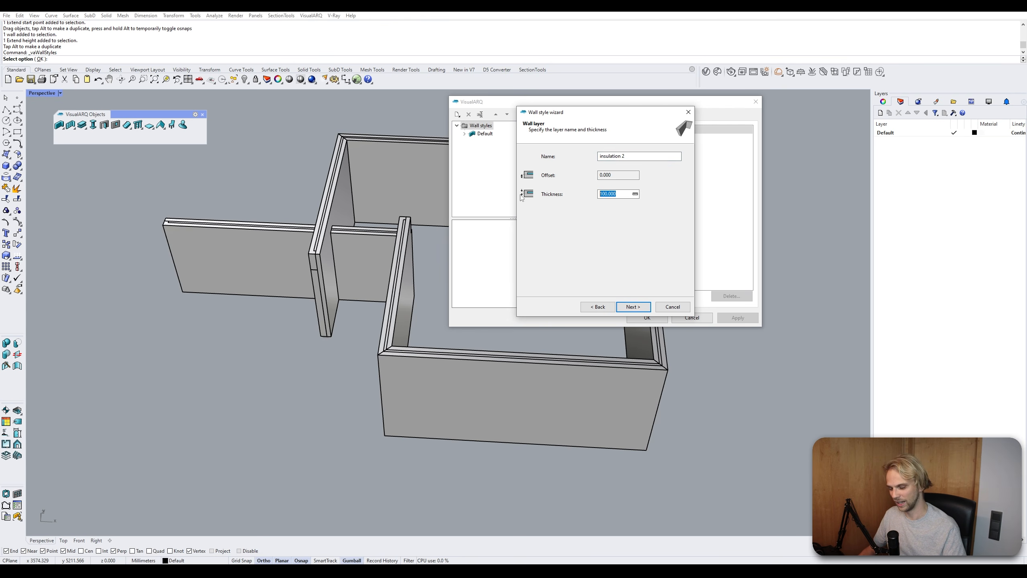
pyautogui.write('3')
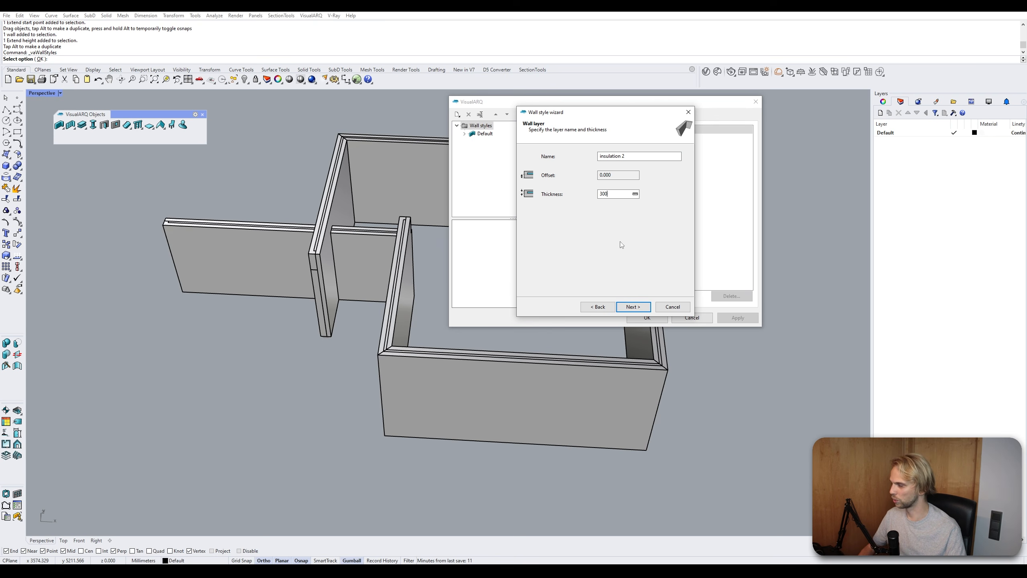
pyautogui.click(646, 310)
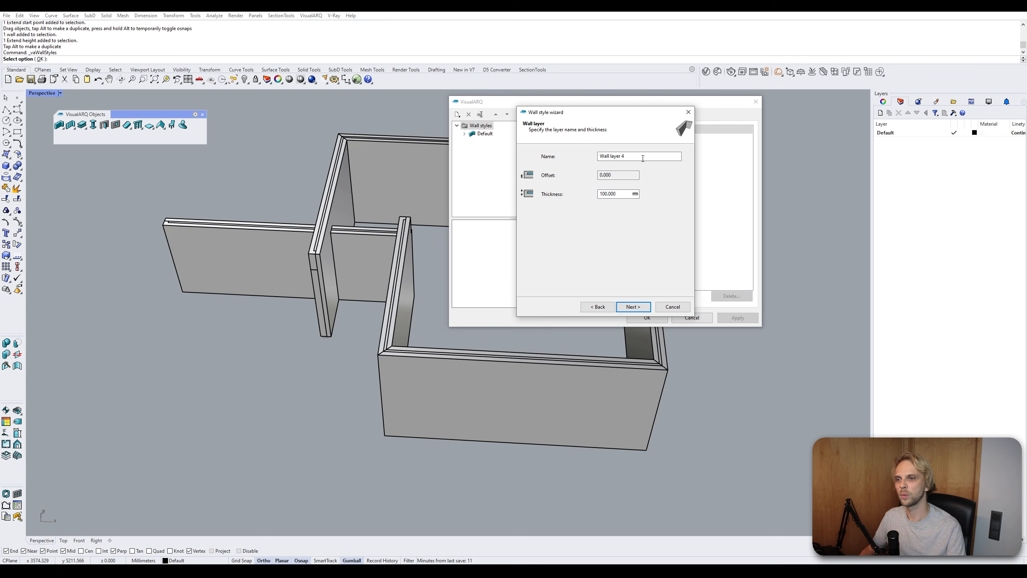
# - Name the fourth layer Inner finish with a thickness of 10 mm and continue
pyautogui.write('Inne')
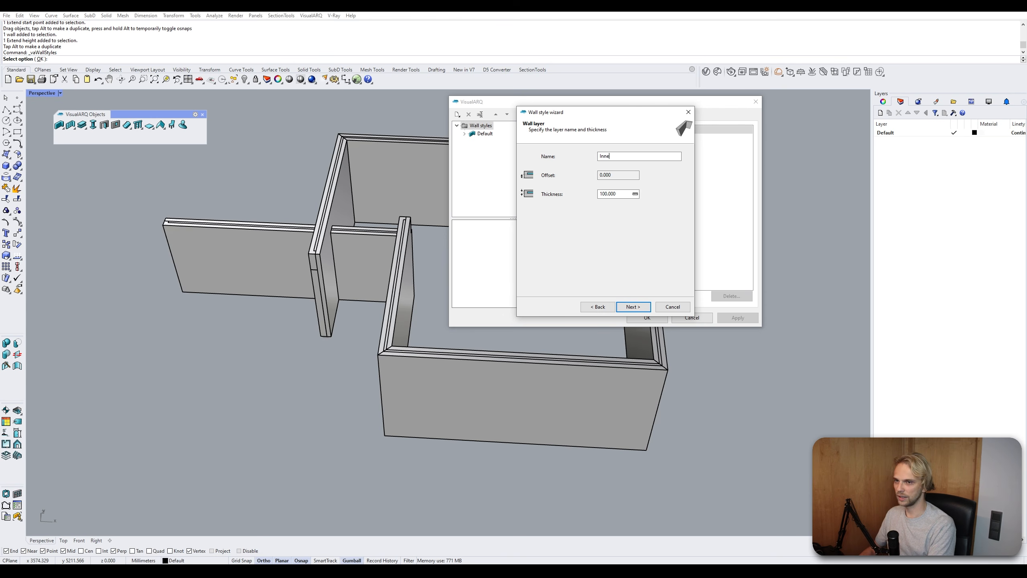
pyautogui.write('r finish')
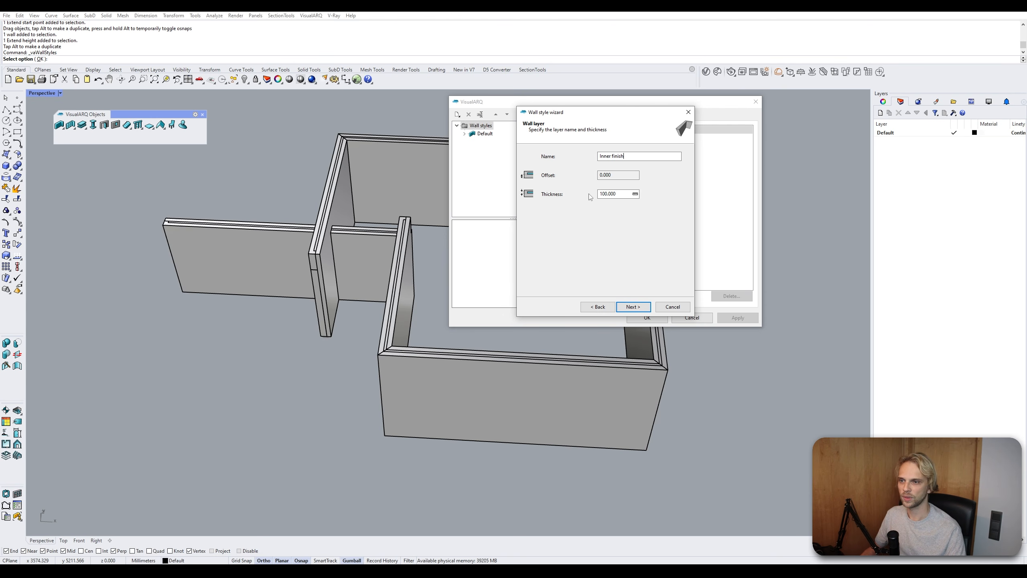
pyautogui.press('Tab')
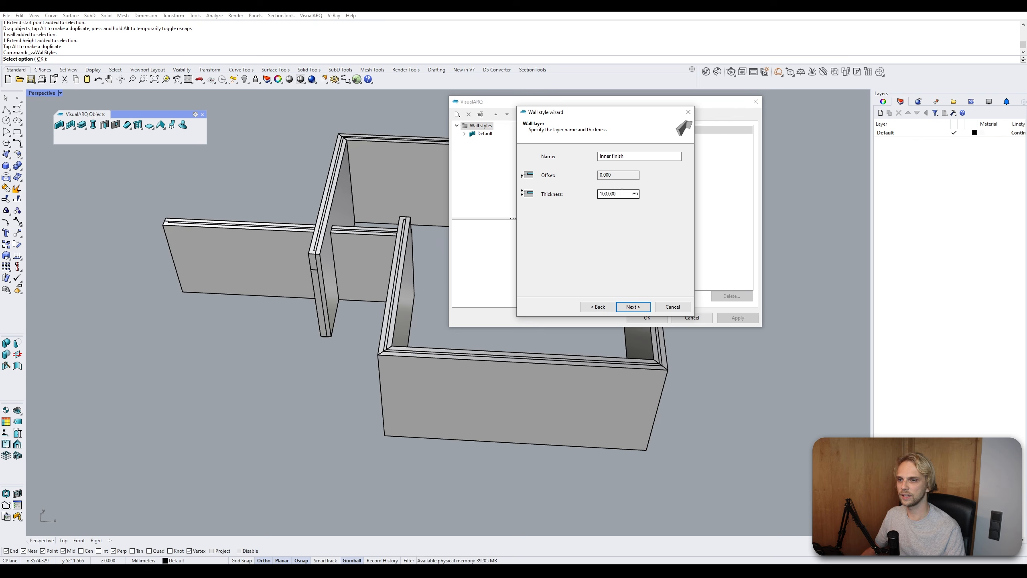
pyautogui.write('5')
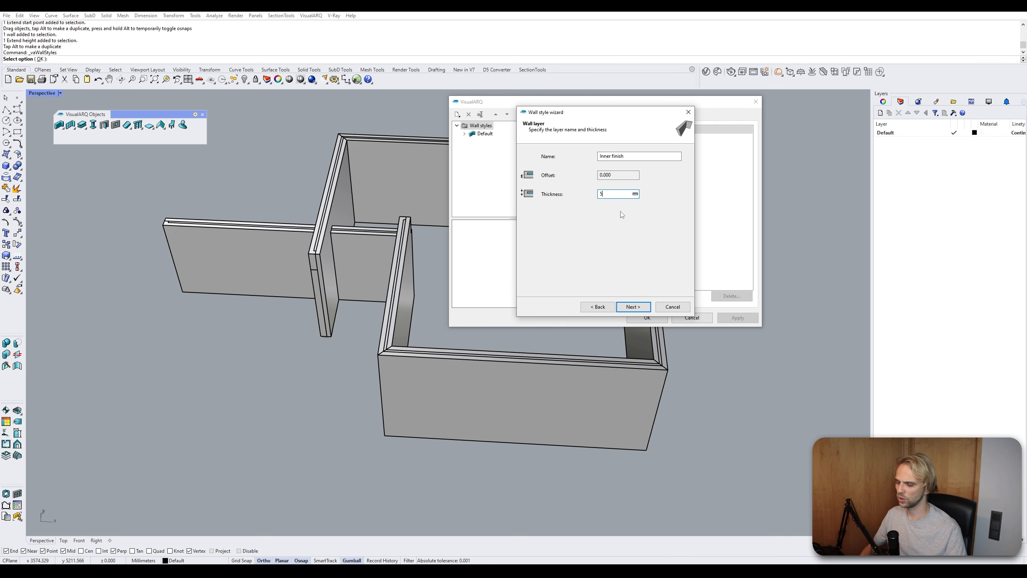
pyautogui.write('0')
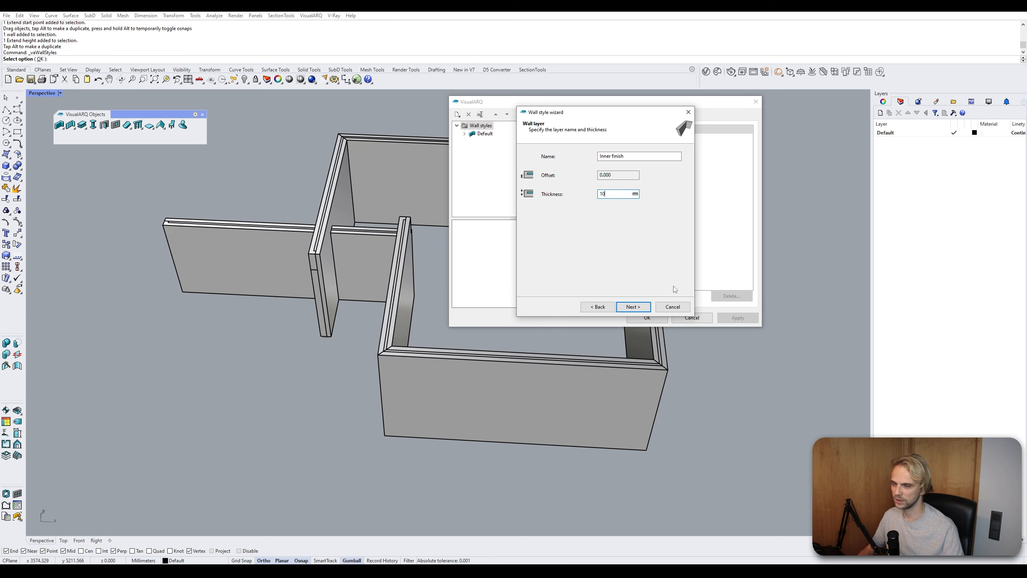
pyautogui.click(635, 307)
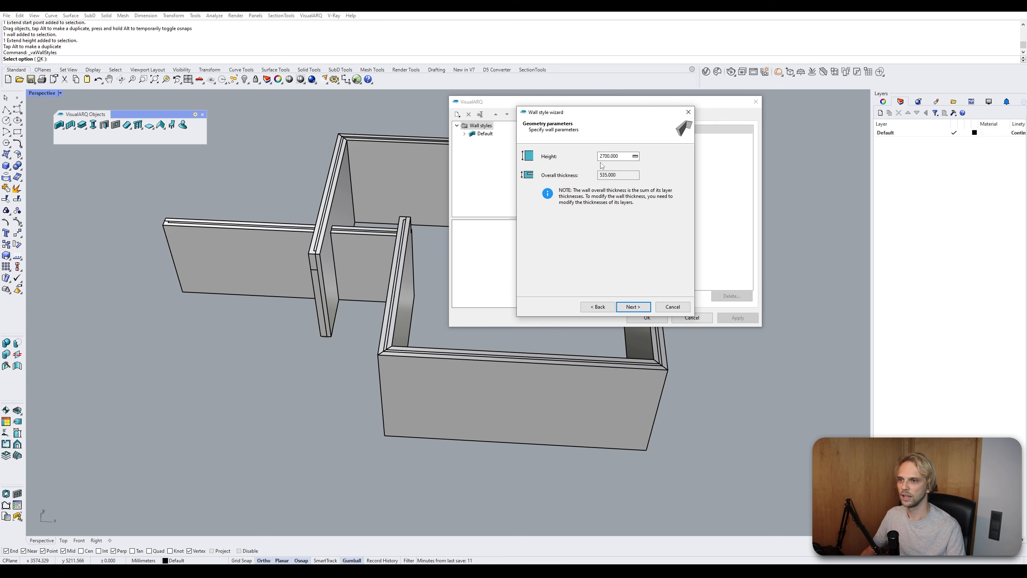
# - Set the wall style height to 3200 mm and finish the wizard
pyautogui.doubleClick(614, 155)
pyautogui.write('32')
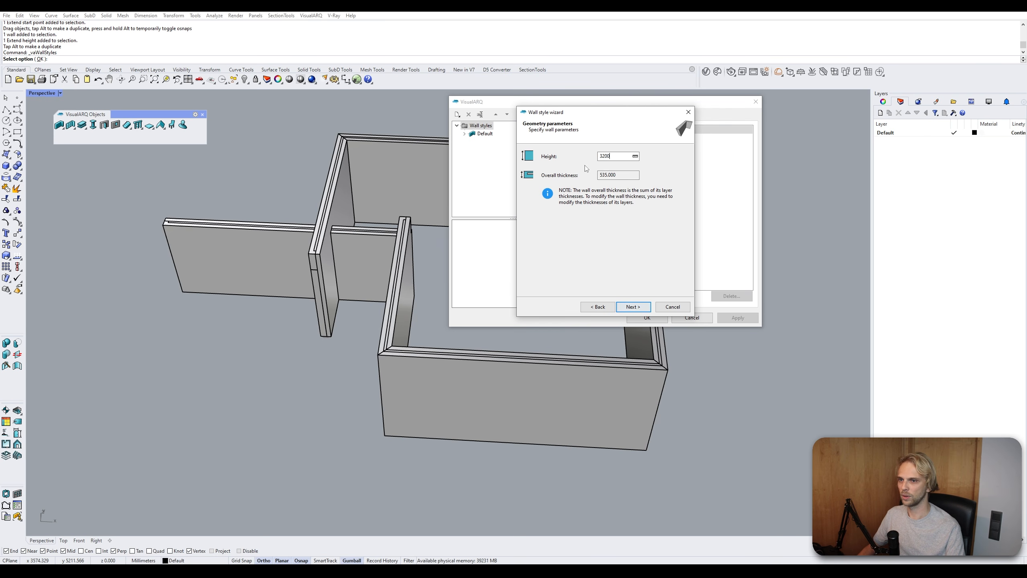
pyautogui.click(633, 306)
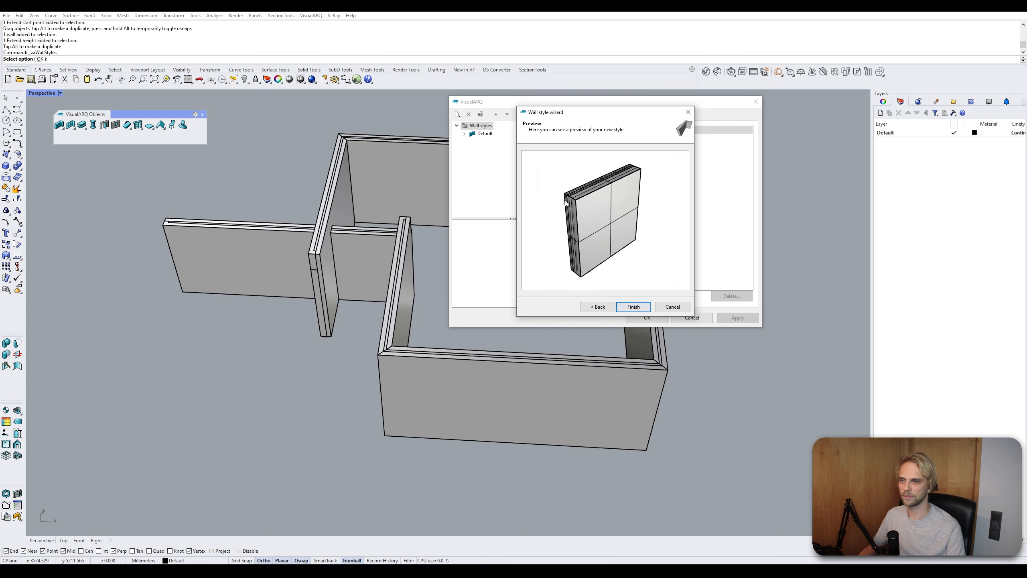
pyautogui.click(633, 307)
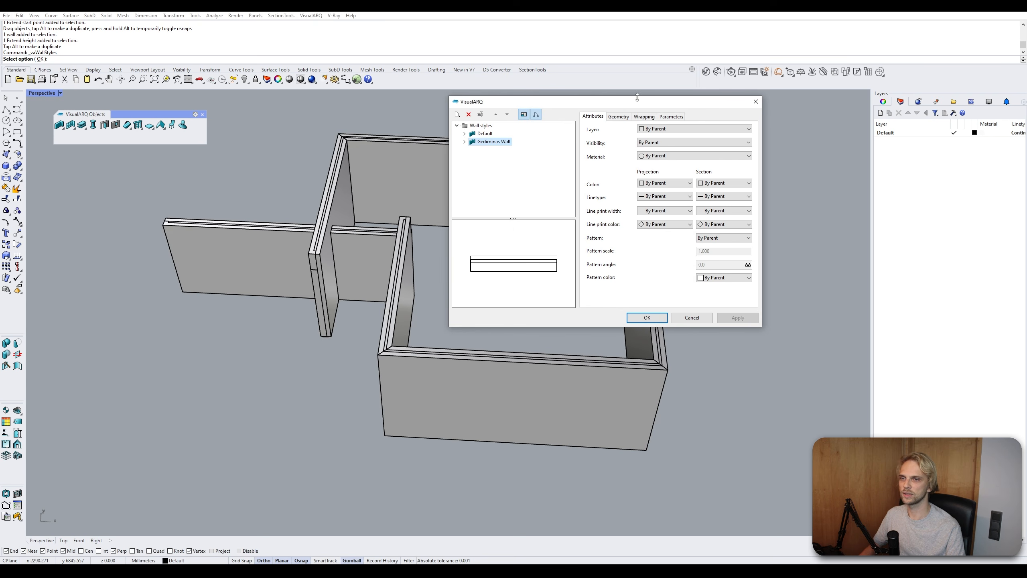
# - Close the wall styles manager, keeping the new style
pyautogui.click(236, 210)
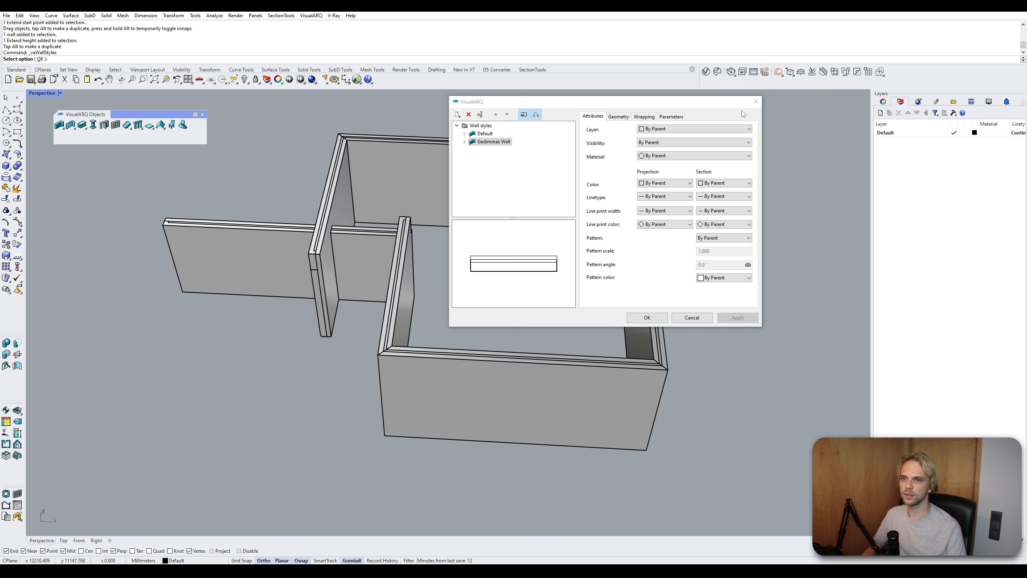
pyautogui.click(642, 319)
pyautogui.click(646, 318)
# - Select the outer left wall and open its object properties
pyautogui.click(338, 247)
pyautogui.moveTo(339, 247); pyautogui.dragTo(396, 285, button='right')
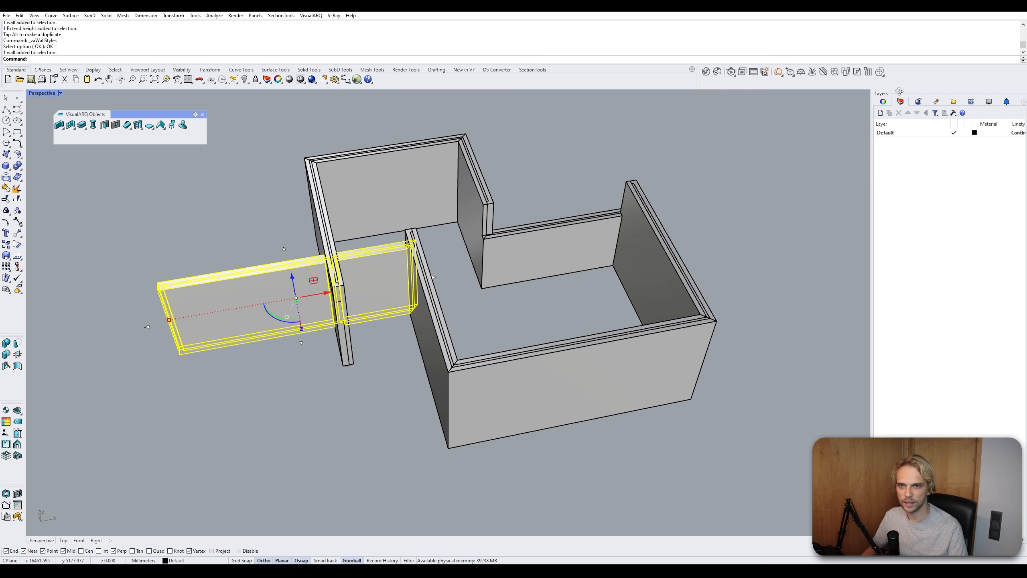
pyautogui.click(881, 113)
pyautogui.click(883, 101)
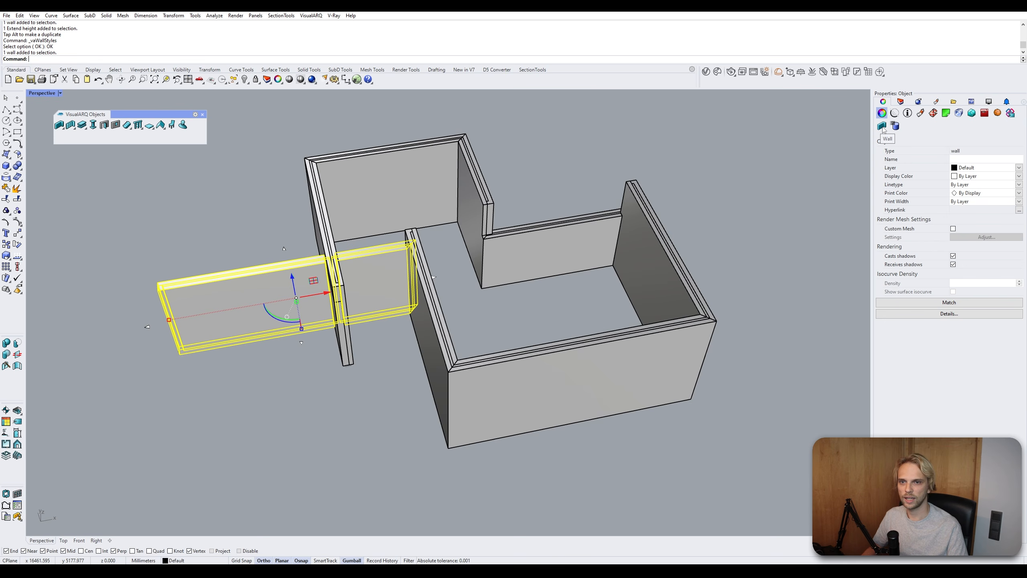
# - Assign the Gediminas Wall style to the selected wall
pyautogui.click(882, 126)
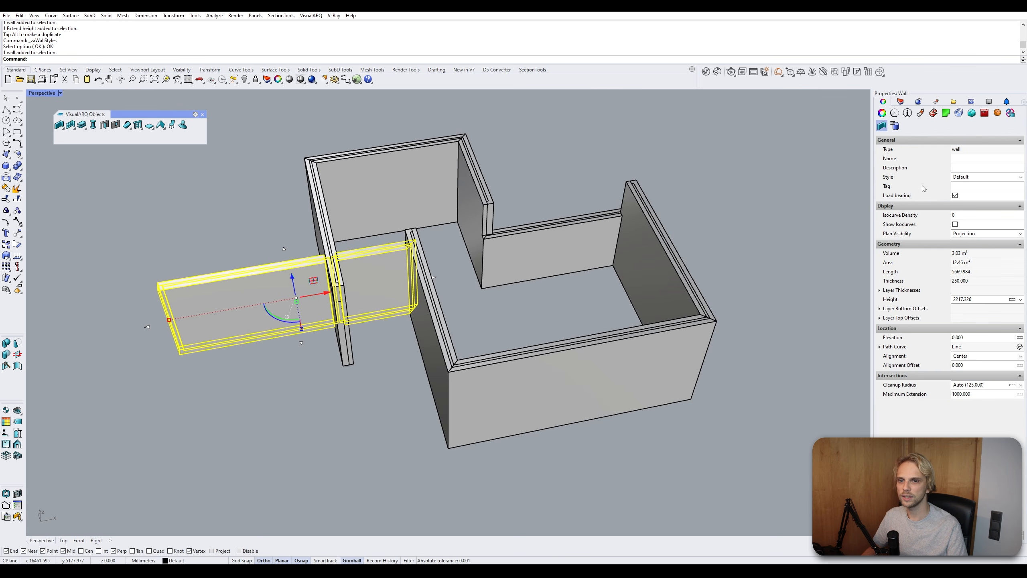
pyautogui.click(969, 177)
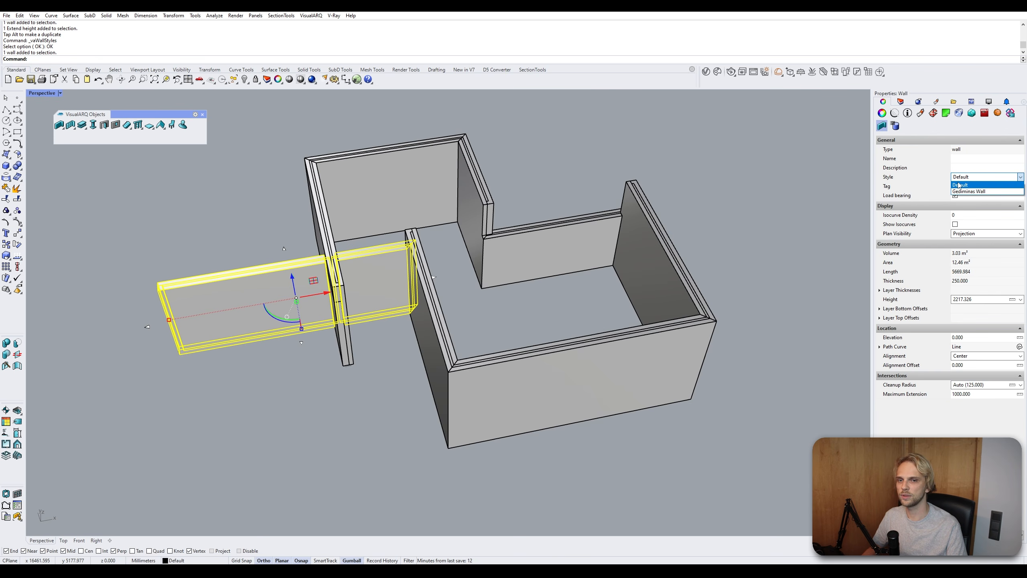
pyautogui.click(967, 192)
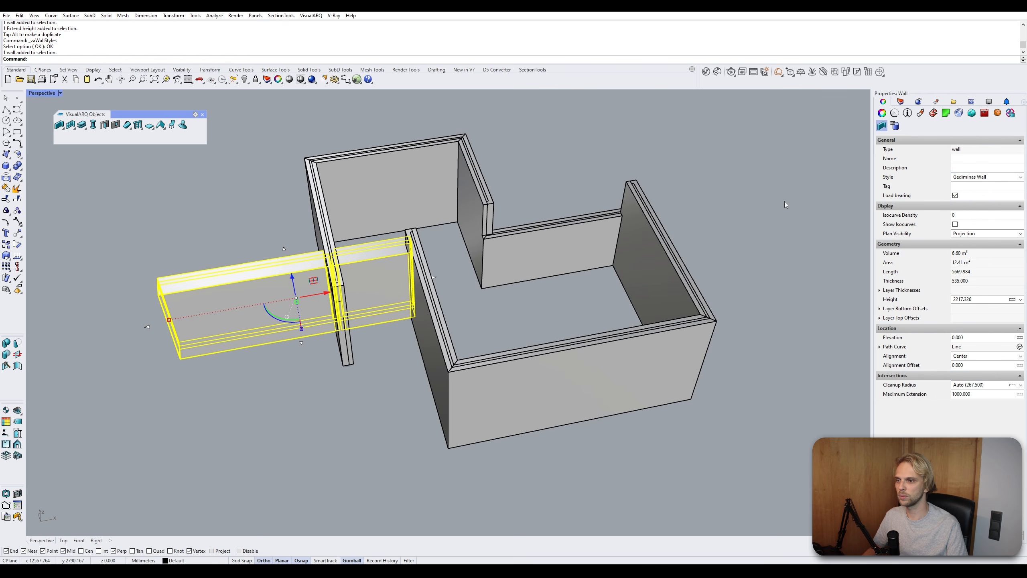
# - Zoom in close to inspect the restyled wall's layer build-up and its joint with the other walls
pyautogui.click(450, 230)
pyautogui.moveTo(449, 230); pyautogui.dragTo(526, 252, button='right')
pyautogui.scroll(6, 377, 286)
pyautogui.scroll(-4, 526, 252)
pyautogui.keyDown('shift'); pyautogui.moveTo(512, 350); pyautogui.dragTo(395, 236, button='right'); pyautogui.keyUp('shift')
pyautogui.click(395, 237)
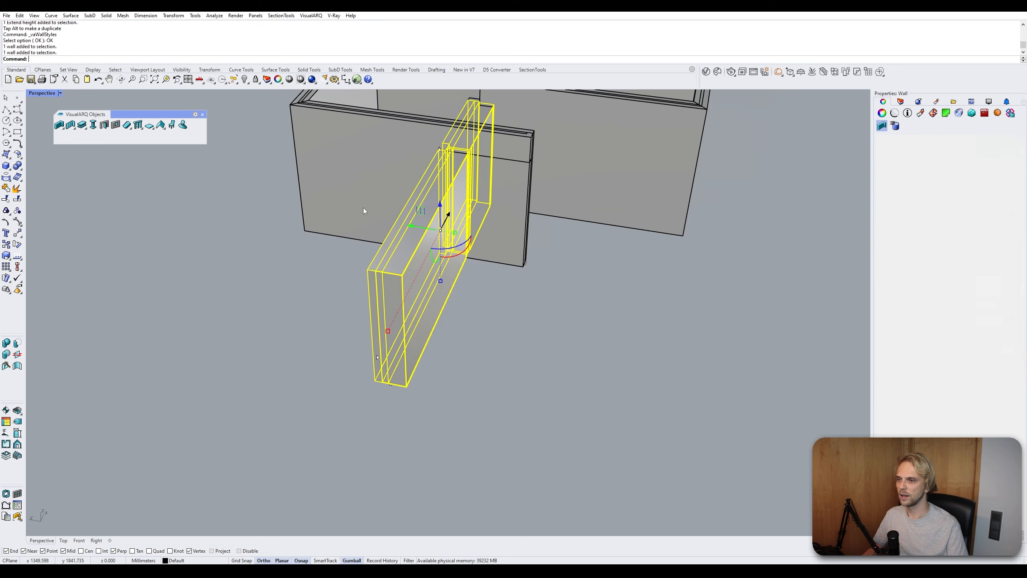
pyautogui.scroll(5, 455, 222)
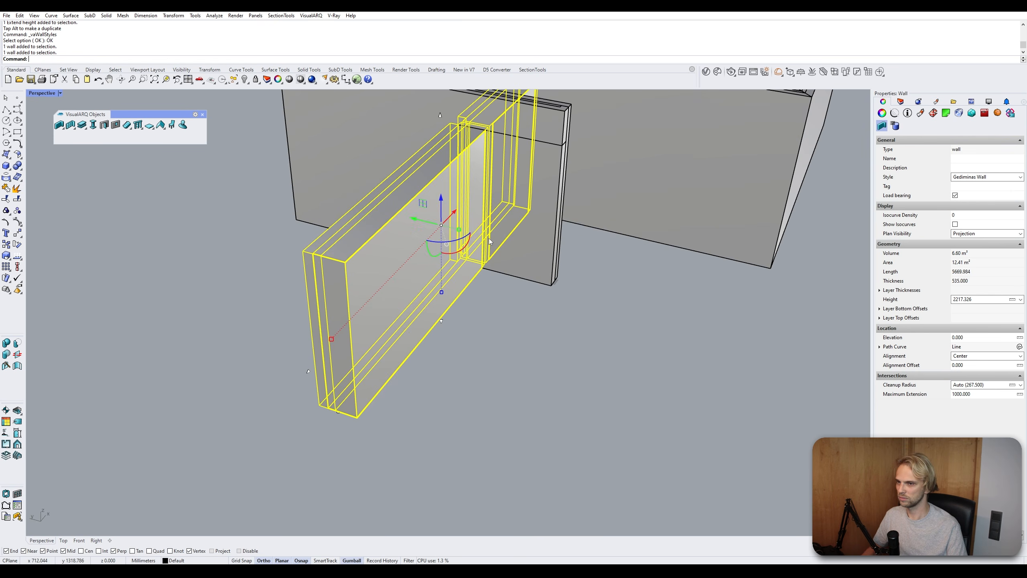
pyautogui.moveTo(490, 241); pyautogui.dragTo(651, 253, button='right')
pyautogui.click(658, 235)
pyautogui.scroll(6, 647, 298)
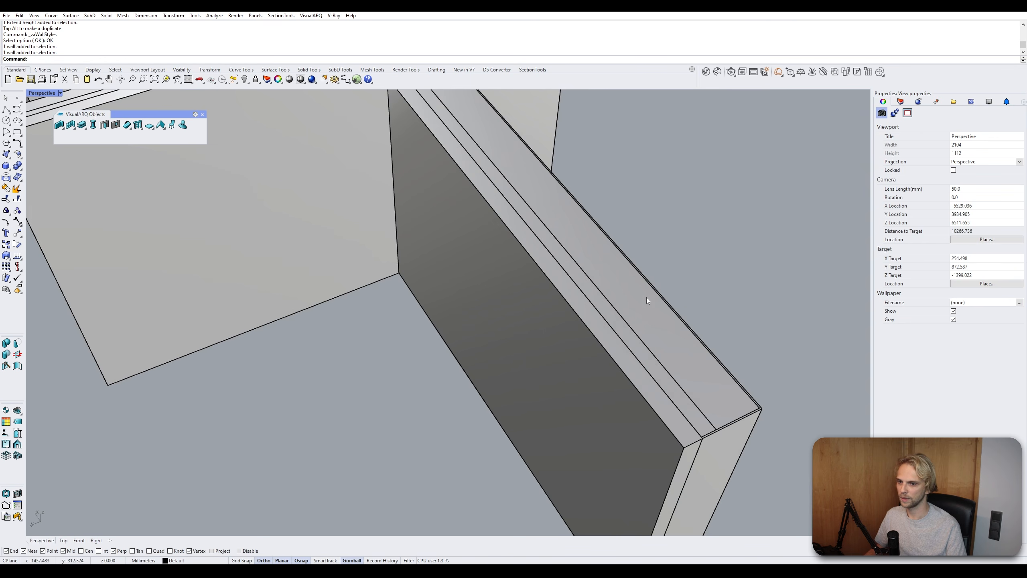
pyautogui.scroll(3, 562, 282)
pyautogui.scroll(2, 472, 348)
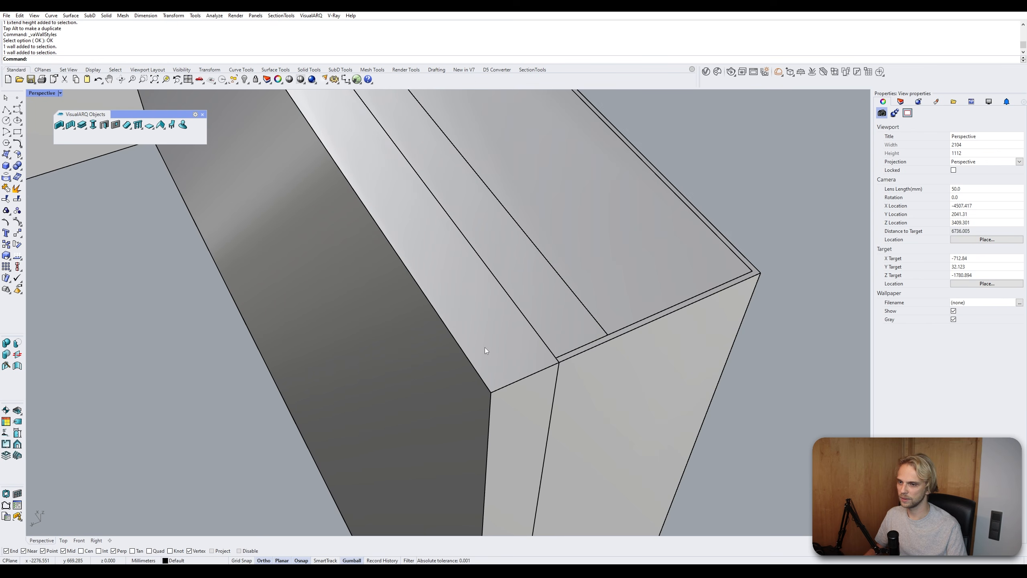
pyautogui.scroll(-3, 487, 348)
pyautogui.scroll(2, 489, 365)
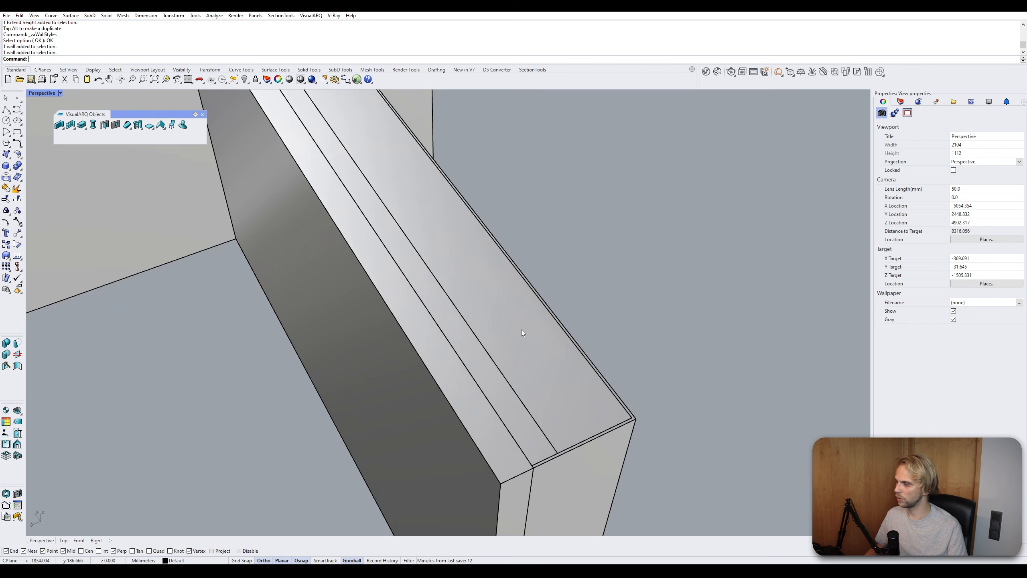
pyautogui.scroll(3, 600, 368)
pyautogui.scroll(-3, 606, 393)
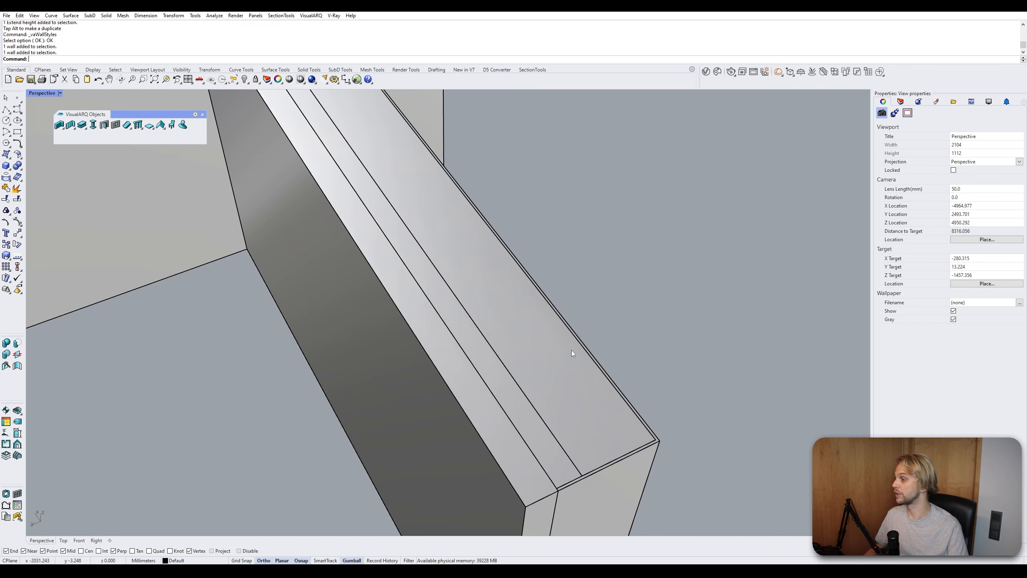
pyautogui.scroll(-8, 570, 348)
pyautogui.moveTo(538, 308); pyautogui.dragTo(581, 330, button='right')
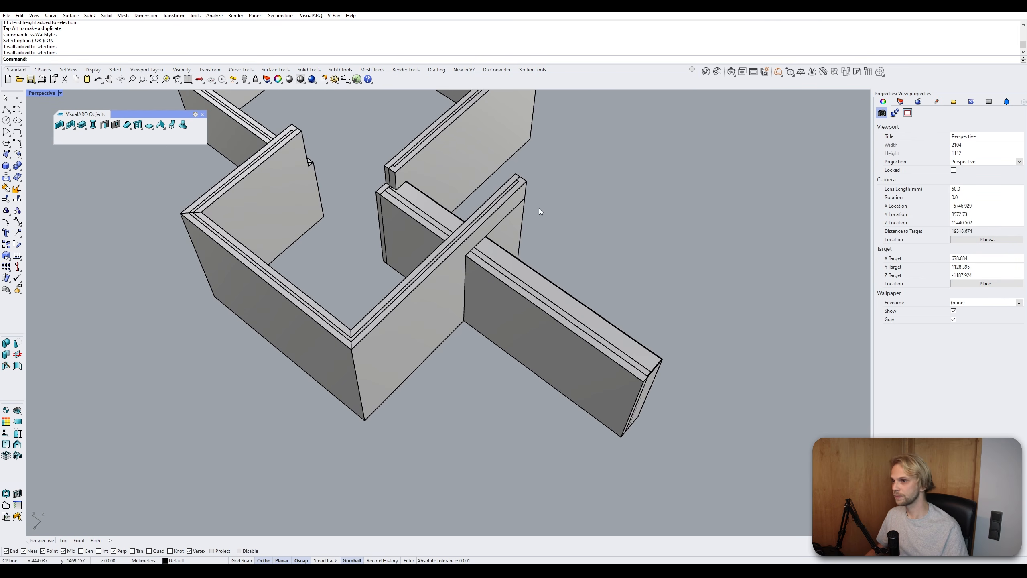
pyautogui.moveTo(538, 208); pyautogui.dragTo(520, 342, button='right')
# - Select the restyled wall and flip its direction
pyautogui.click(462, 274)
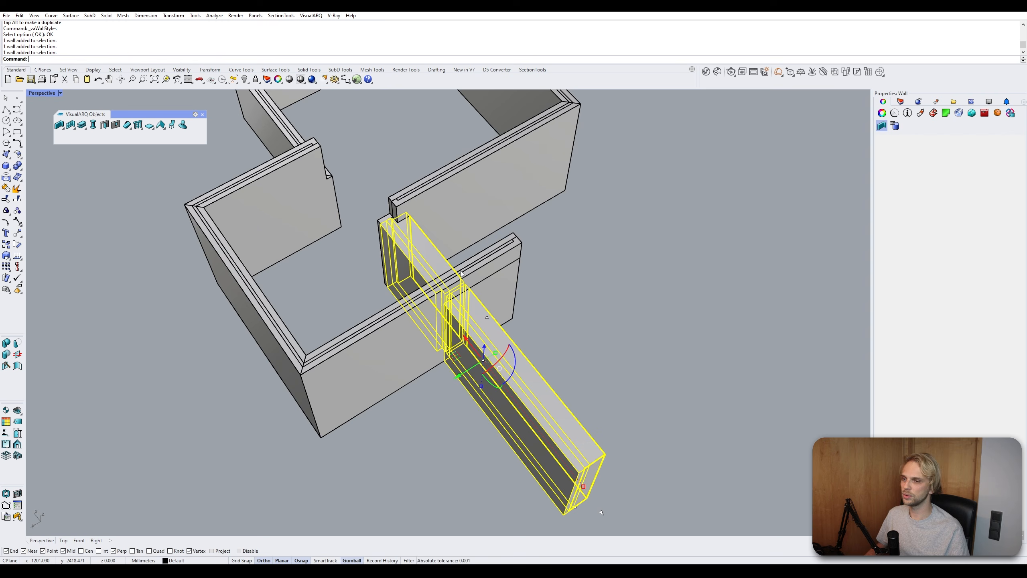
pyautogui.click(63, 130)
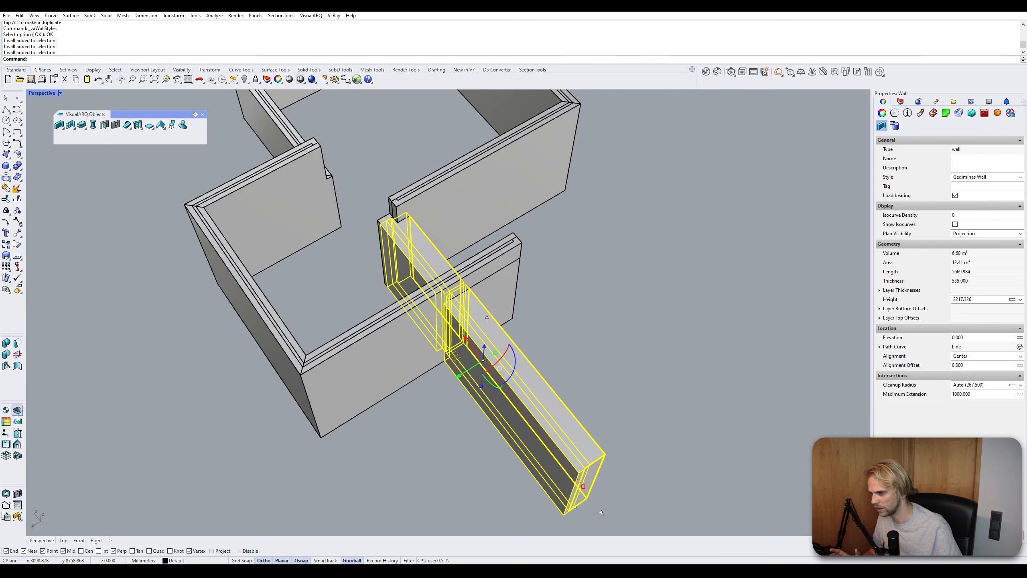
pyautogui.click(18, 354)
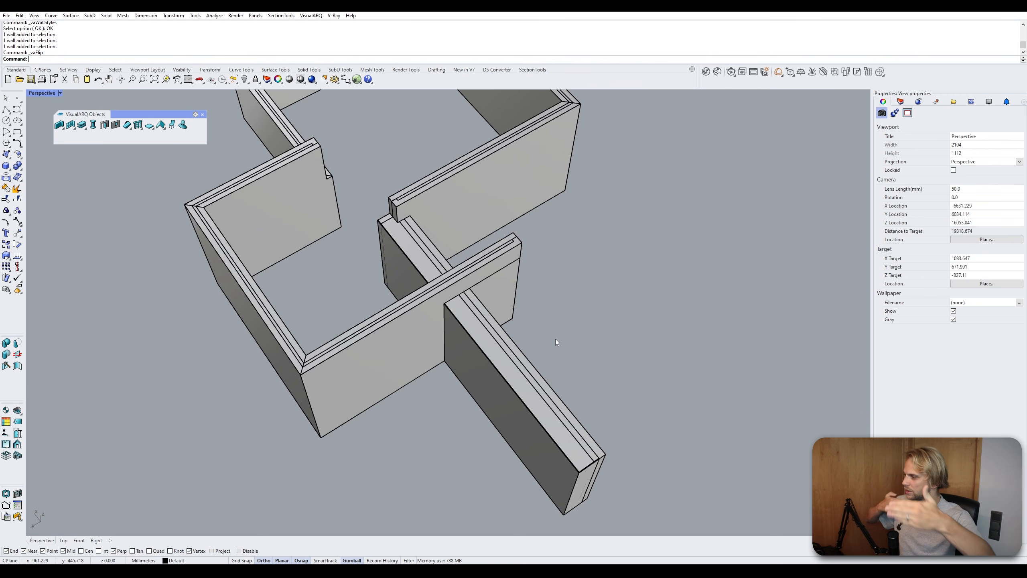
# - Draw a new multi-segment wall run in the Gediminas Wall style, forming a room on the left
pyautogui.moveTo(546, 304); pyautogui.dragTo(199, 175, button='right')
pyautogui.click(59, 125)
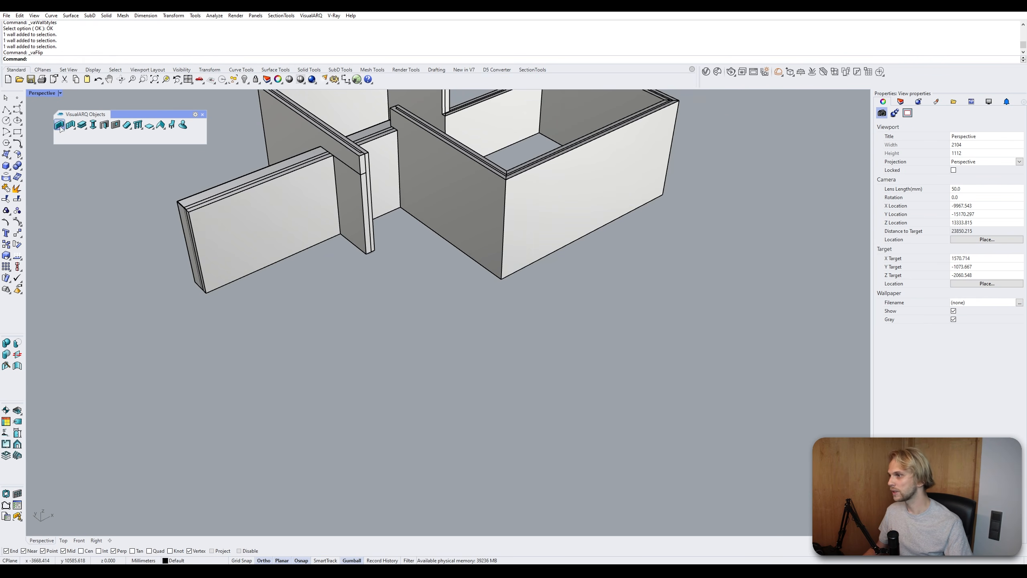
pyautogui.moveTo(394, 252); pyautogui.dragTo(395, 284, button='right')
pyautogui.click(849, 201)
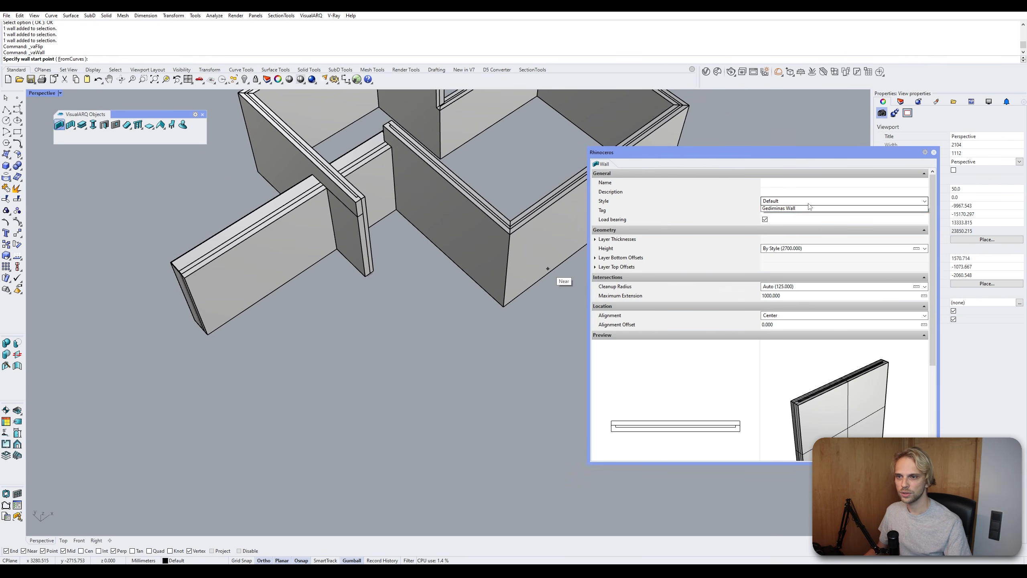
pyautogui.click(778, 219)
pyautogui.scroll(-3, 359, 265)
pyautogui.click(383, 331)
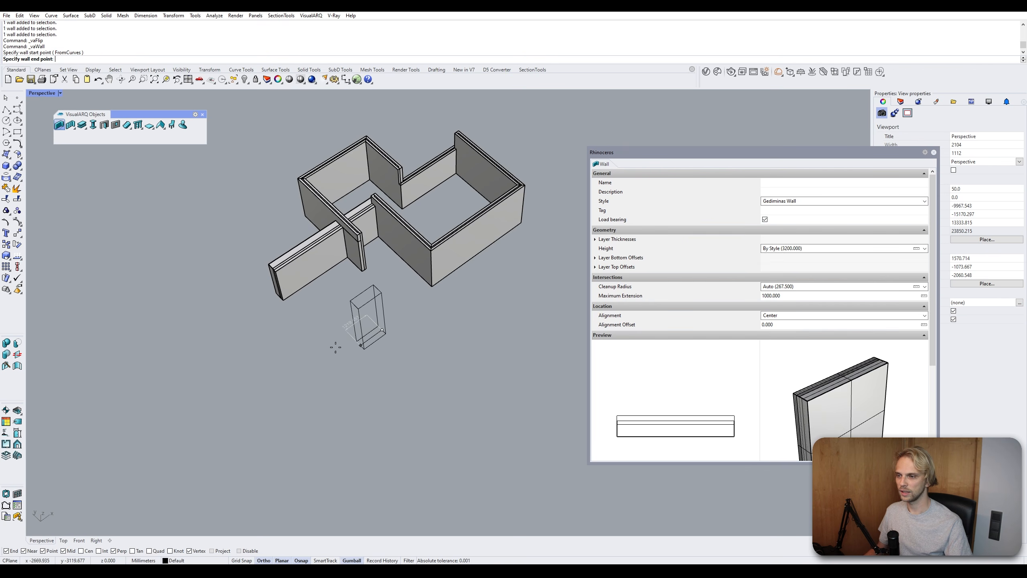
pyautogui.click(309, 382)
pyautogui.click(238, 317)
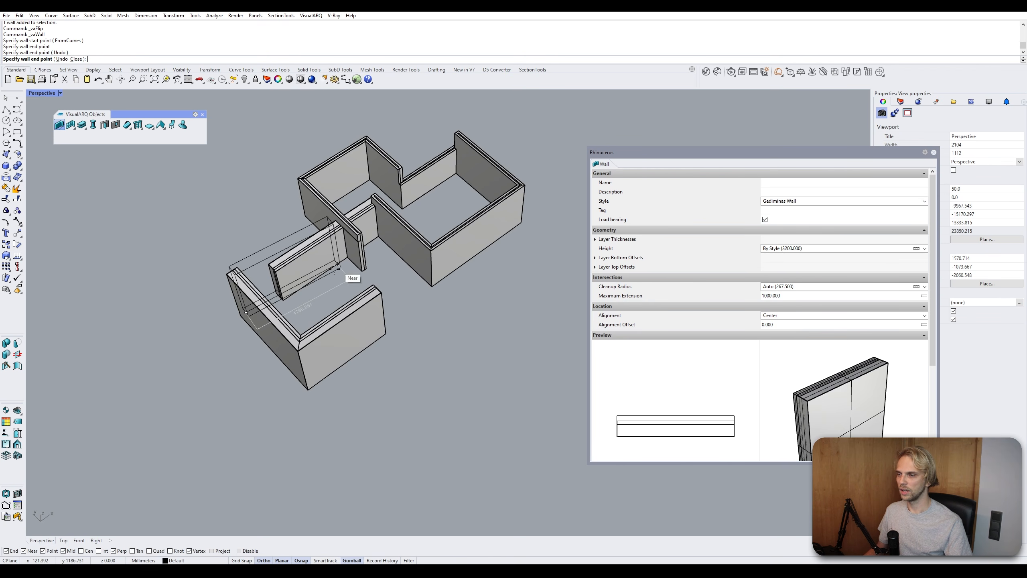
pyautogui.click(321, 214)
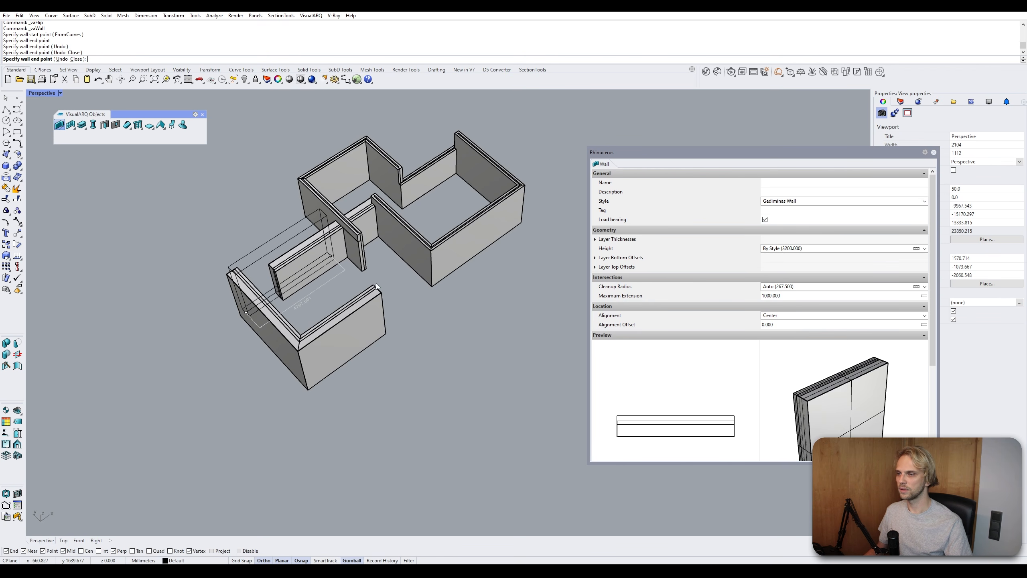
pyautogui.click(408, 309)
pyautogui.press('Return')
pyautogui.moveTo(408, 309); pyautogui.dragTo(378, 305, button='right')
pyautogui.press('Escape')
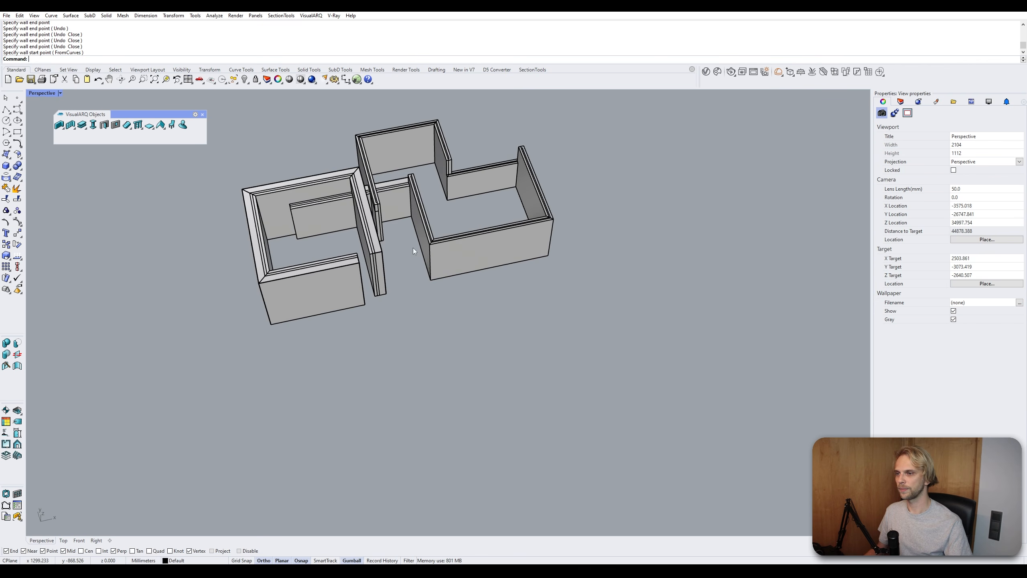
# - Orbit and zoom around the new room to inspect its walls
pyautogui.keyDown('shift'); pyautogui.moveTo(412, 247); pyautogui.dragTo(348, 324, button='right'); pyautogui.keyUp('shift')
pyautogui.scroll(5, 168, 290)
pyautogui.click(165, 285)
pyautogui.moveTo(163, 288); pyautogui.dragTo(315, 251, button='right')
pyautogui.click(332, 274)
pyautogui.moveTo(330, 244); pyautogui.dragTo(333, 301)
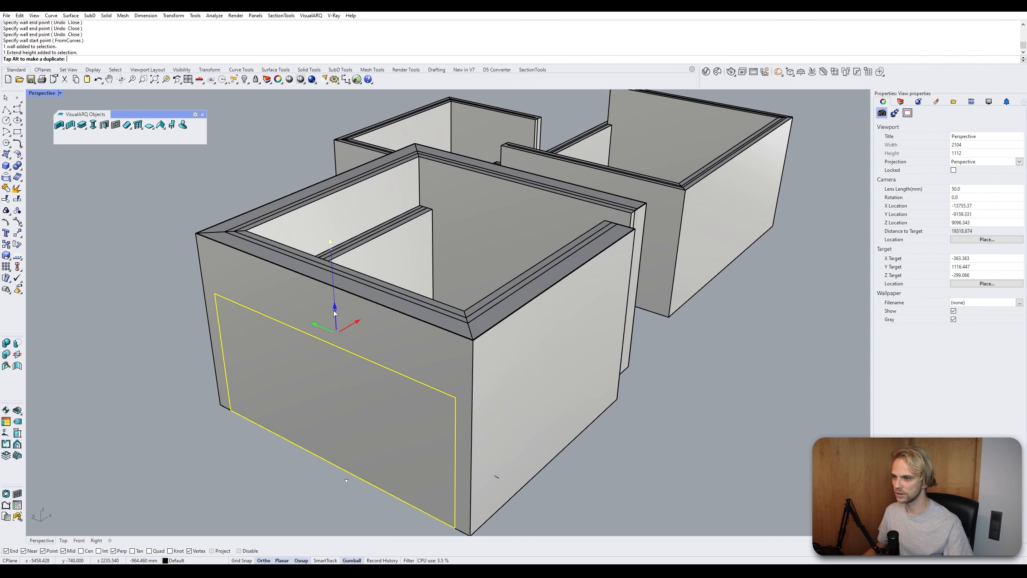
pyautogui.click(684, 443)
pyautogui.moveTo(684, 443); pyautogui.dragTo(510, 420, button='right')
pyautogui.scroll(-7, 567, 405)
pyautogui.scroll(2, 439, 314)
# - Select the short middle wall and raise its height by dragging its top upward
pyautogui.click(441, 304)
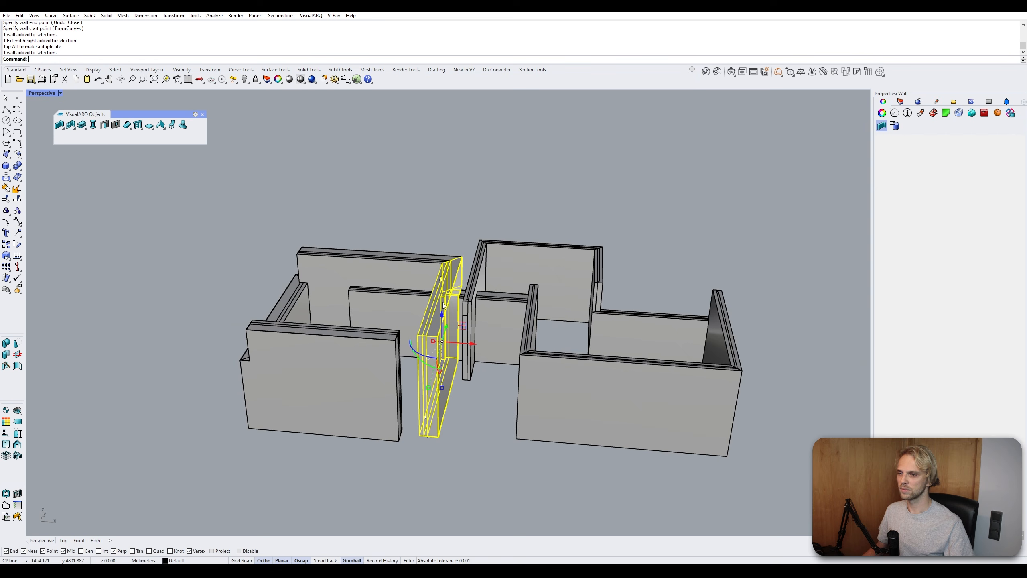
pyautogui.click(443, 283)
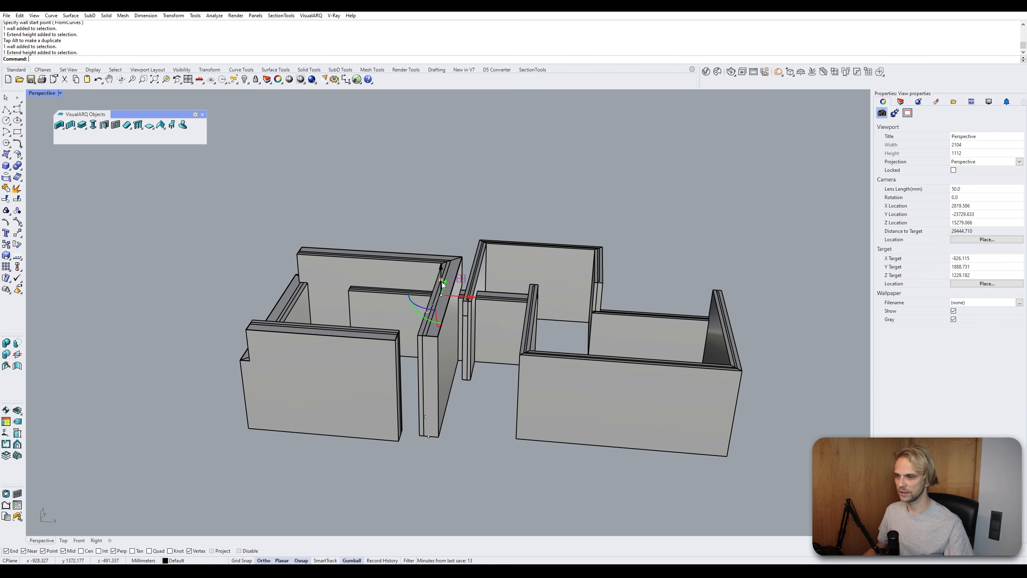
pyautogui.moveTo(443, 268); pyautogui.dragTo(444, 238)
pyautogui.press('Escape')
pyautogui.keyDown('shift'); pyautogui.moveTo(497, 373); pyautogui.dragTo(410, 358, button='right'); pyautogui.keyUp('shift')
pyautogui.moveTo(398, 442)
pyautogui.mouseDown(button='right')
pyautogui.moveTo(182, 442)
pyautogui.moveTo(389, 436)
pyautogui.mouseUp(button='right')
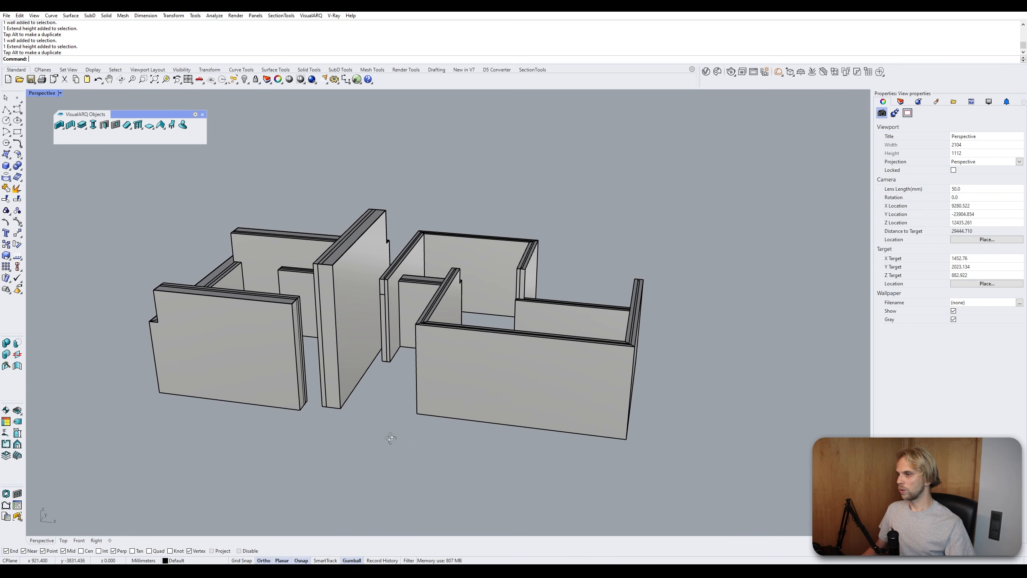
# - Draw a curtain wall in the default style across the opening between the front walls
pyautogui.click(68, 126)
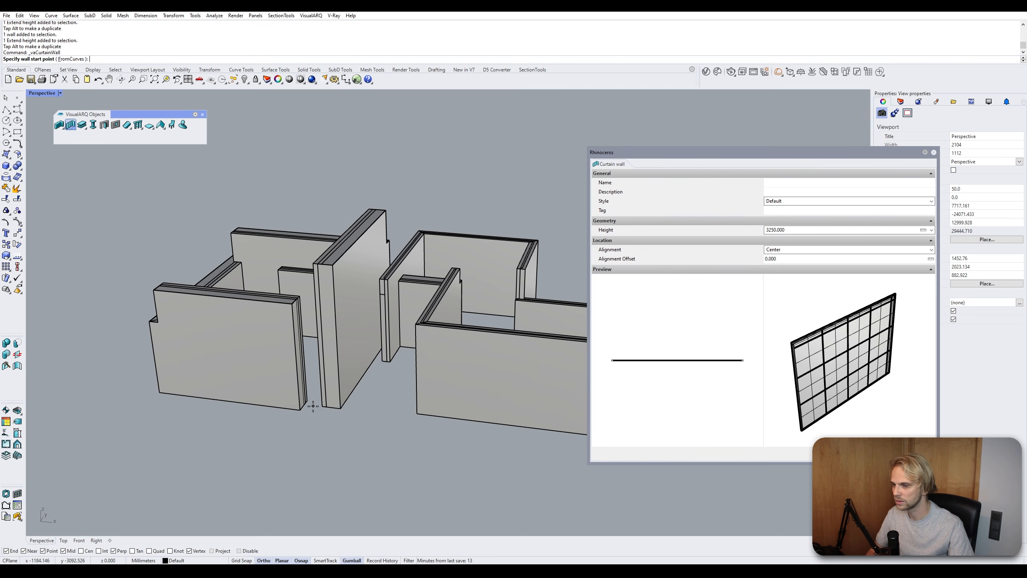
pyautogui.moveTo(313, 406); pyautogui.dragTo(344, 472, button='right')
pyautogui.click(339, 474)
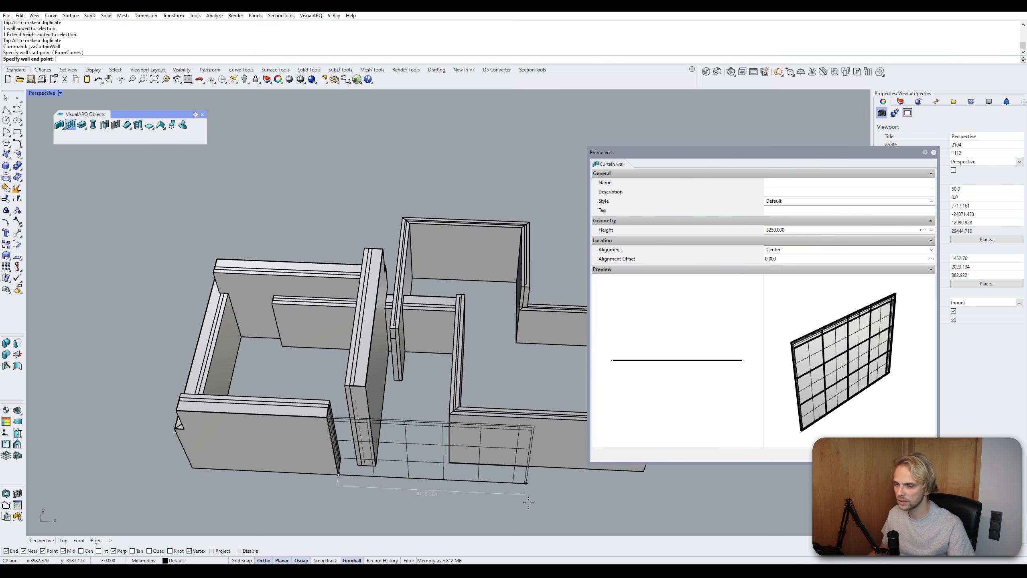
pyautogui.keyDown('shift'); pyautogui.moveTo(560, 501); pyautogui.dragTo(419, 468, button='right'); pyautogui.keyUp('shift')
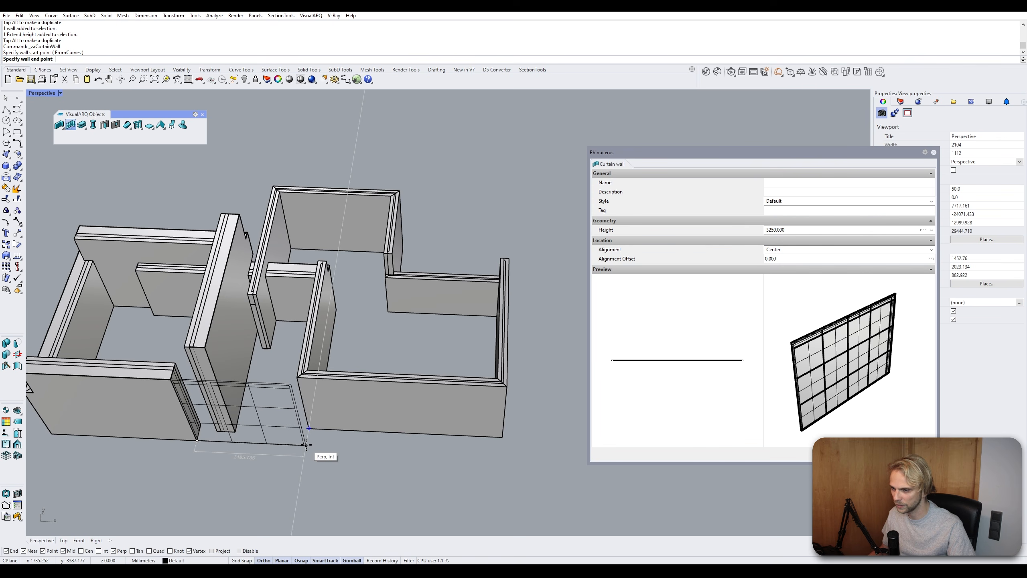
pyautogui.click(306, 444)
pyautogui.click(309, 430)
pyautogui.press('Return')
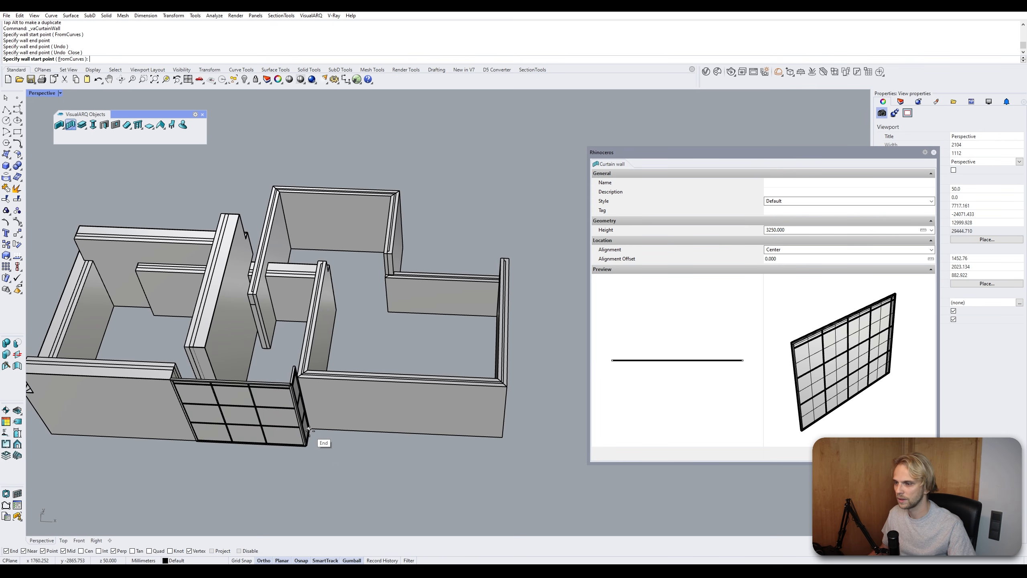
pyautogui.moveTo(323, 451); pyautogui.dragTo(482, 401, button='right')
pyautogui.press('Return')
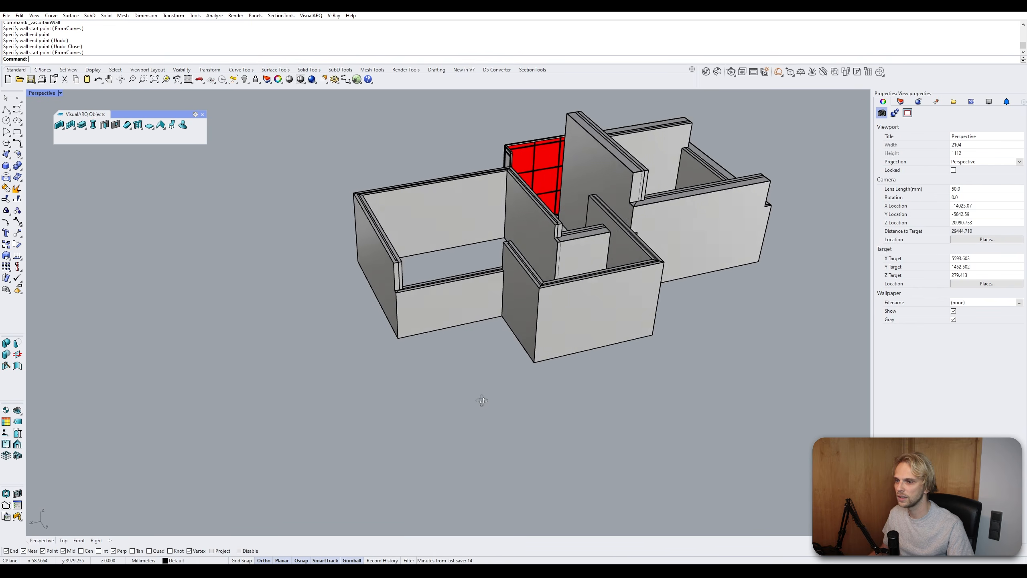
# - Draw a second curtain wall along the top of the left room's front wall
pyautogui.scroll(8, 435, 295)
pyautogui.press('Return')
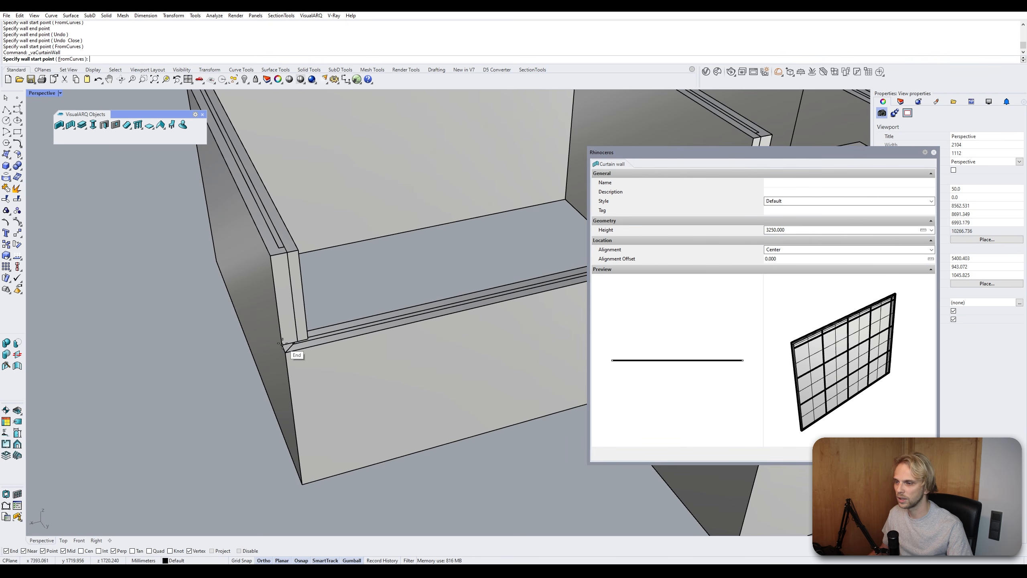
pyautogui.click(282, 343)
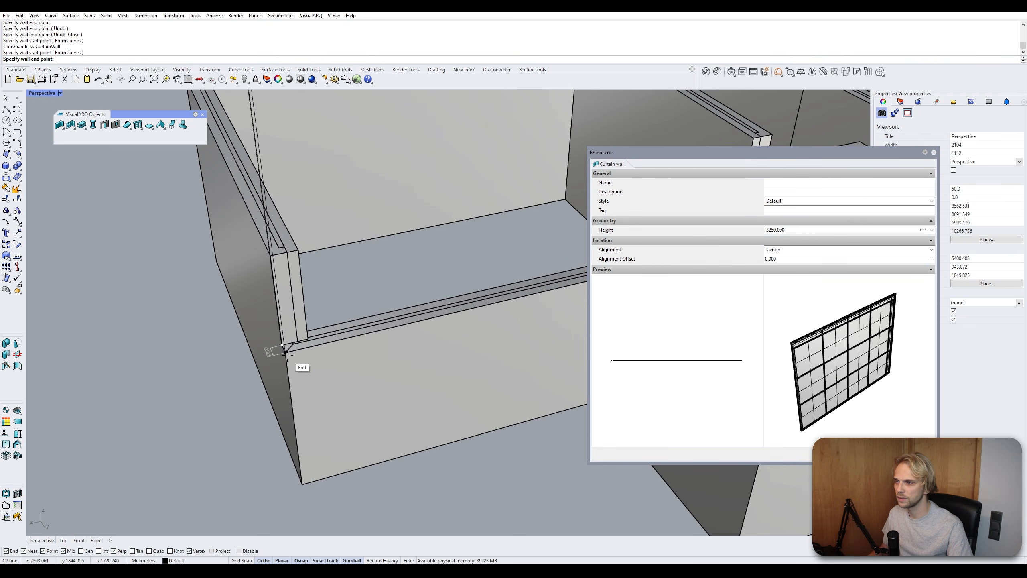
pyautogui.scroll(-5, 285, 350)
pyautogui.scroll(5, 285, 351)
pyautogui.click(286, 350)
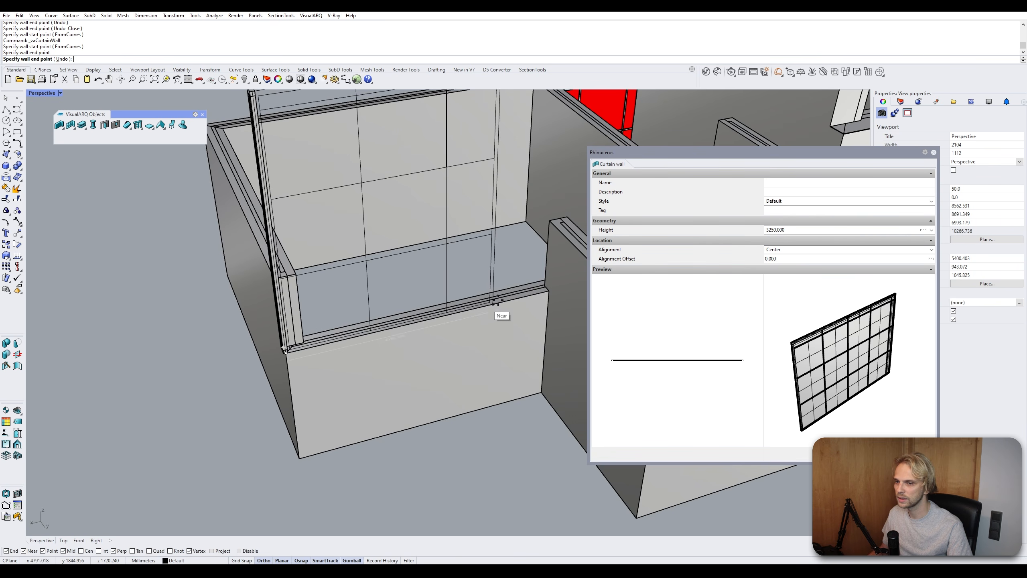
pyautogui.click(549, 290)
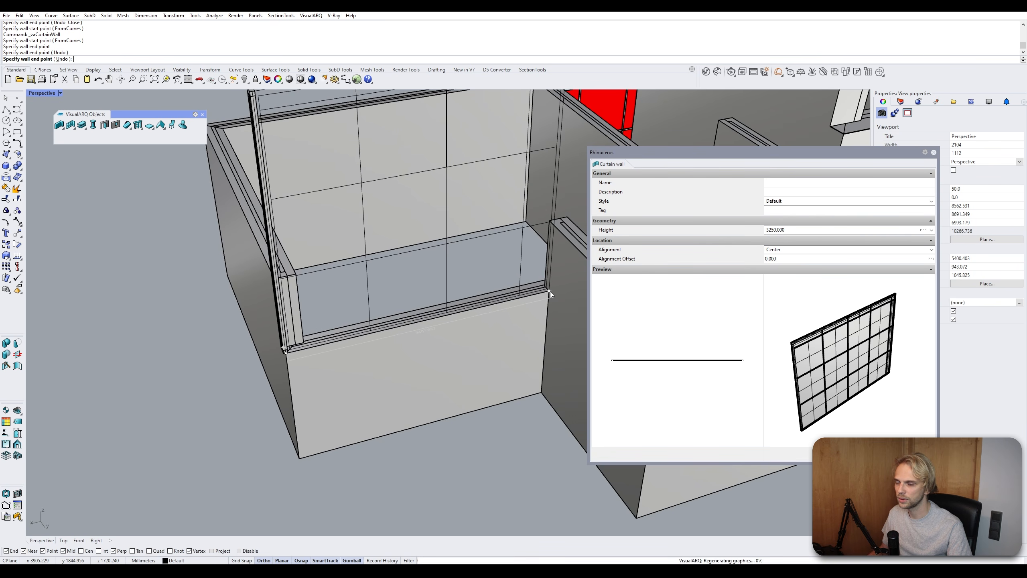
pyautogui.rightClick(461, 351)
pyautogui.scroll(-7, 400, 367)
pyautogui.scroll(4, 348, 301)
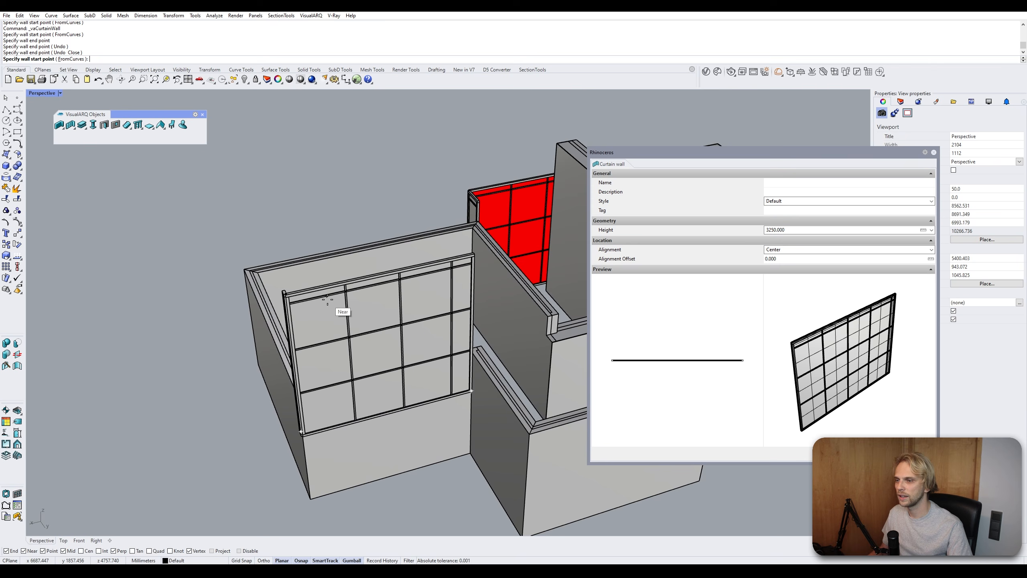
pyautogui.press('Escape')
# - Select the second curtain wall and drag its top height grip down so it sits as a low glazed band over the front wall
pyautogui.click(351, 288)
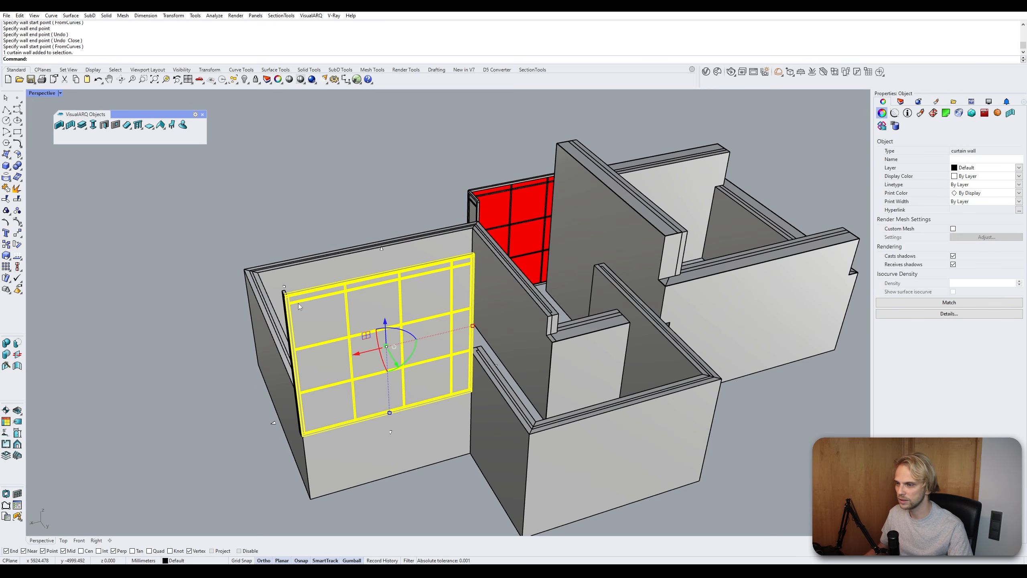
pyautogui.moveTo(299, 303); pyautogui.dragTo(367, 300, button='right')
pyautogui.scroll(4, 368, 300)
pyautogui.keyDown('shift'); pyautogui.click(370, 305); pyautogui.keyUp('shift')
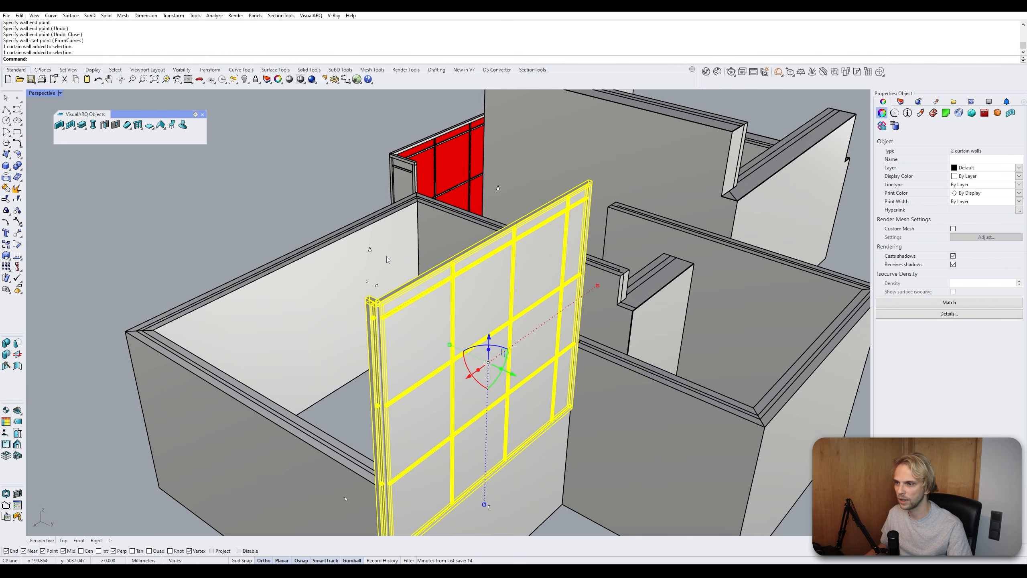
pyautogui.click(369, 250)
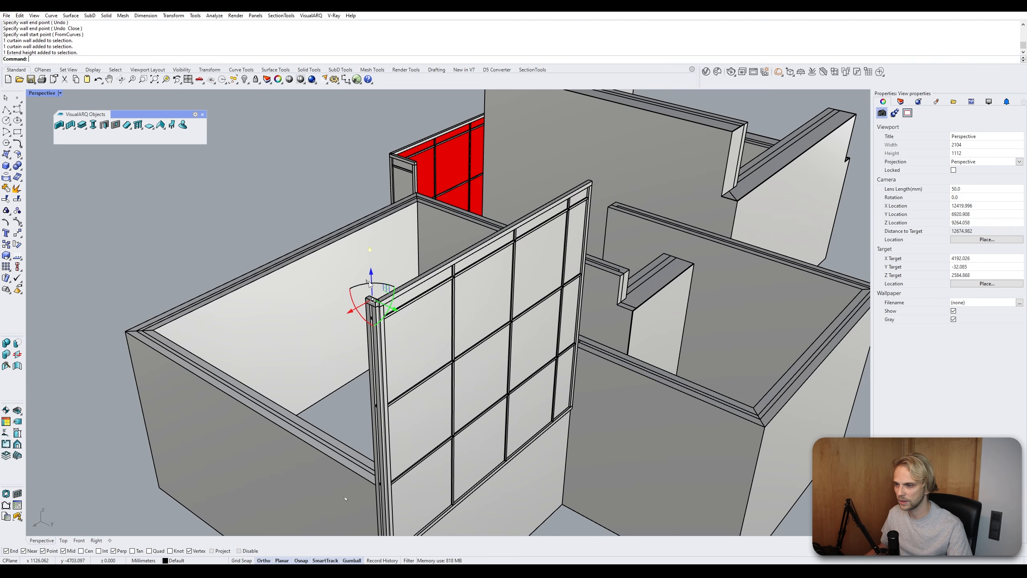
pyautogui.keyDown('shift'); pyautogui.moveTo(370, 254); pyautogui.dragTo(398, 222, button='right'); pyautogui.keyUp('shift')
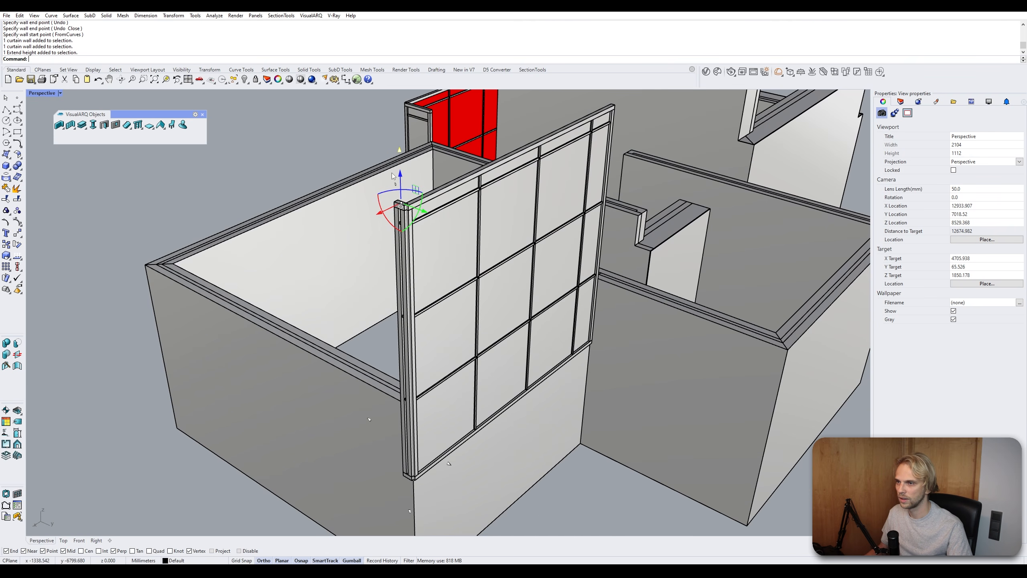
pyautogui.moveTo(400, 175); pyautogui.dragTo(382, 368)
pyautogui.moveTo(479, 303); pyautogui.dragTo(368, 189, button='right')
pyautogui.click(419, 142)
pyautogui.click(381, 130)
pyautogui.scroll(-4, 368, 188)
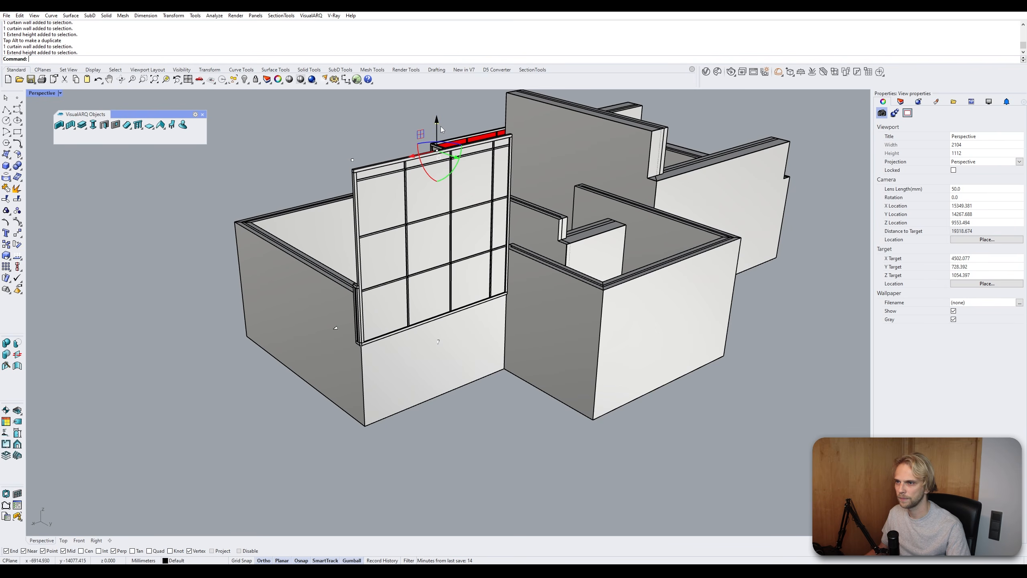
pyautogui.moveTo(436, 122); pyautogui.dragTo(350, 243)
pyautogui.scroll(8, 357, 285)
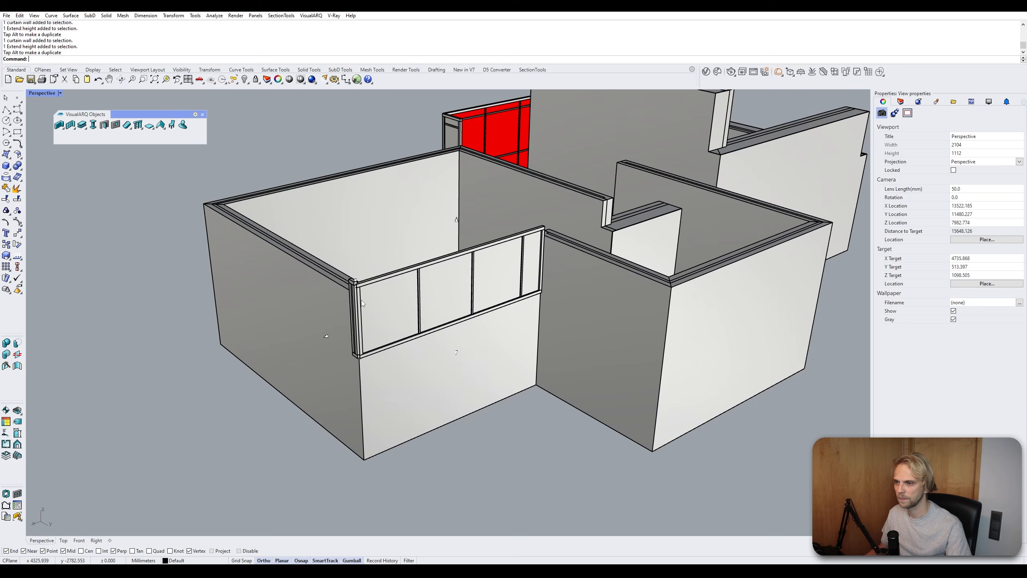
# - Open the Door tool and examine the default door's properties and preview
pyautogui.scroll(-10, 356, 283)
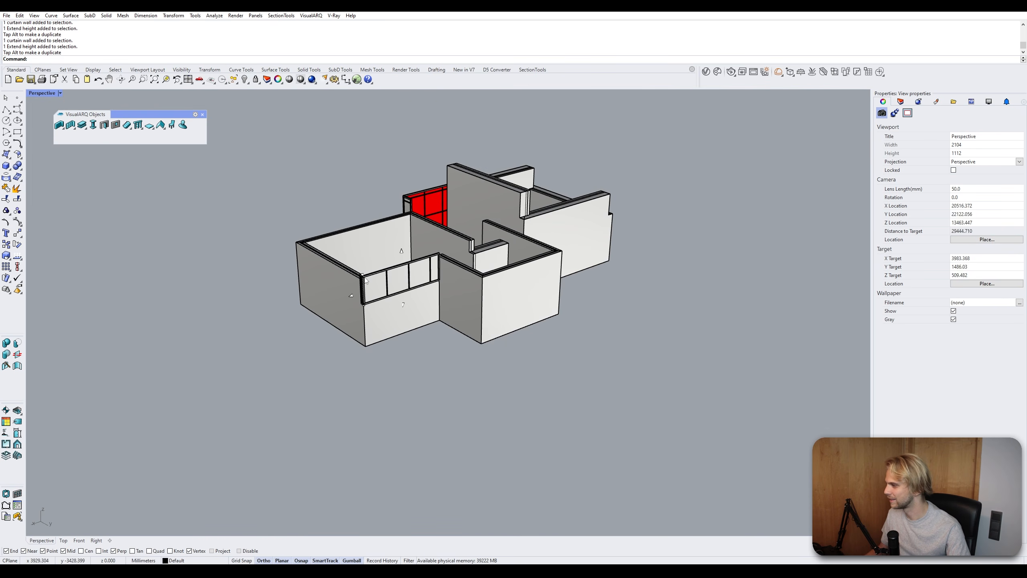
pyautogui.moveTo(440, 416); pyautogui.dragTo(399, 274, button='right')
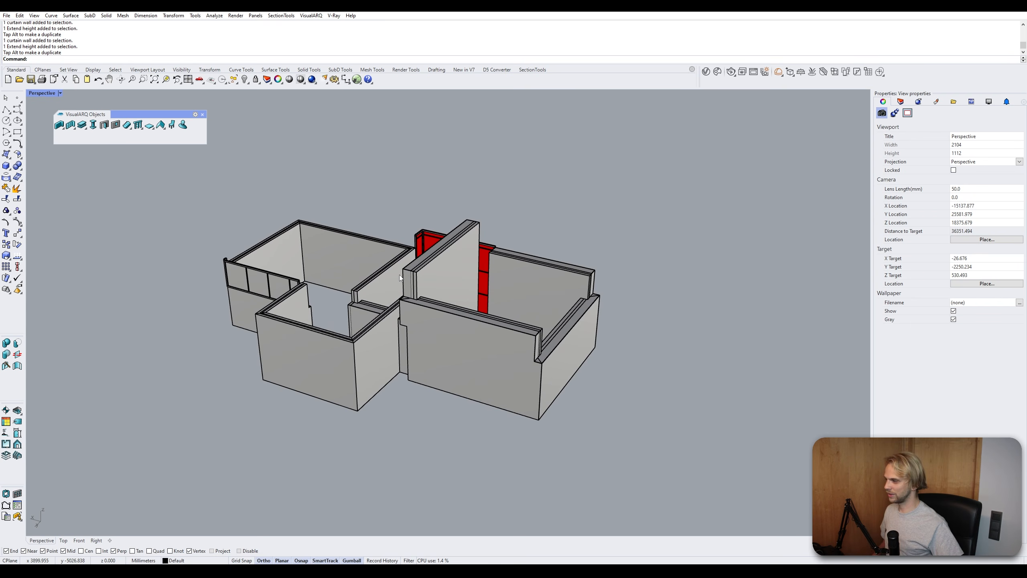
pyautogui.moveTo(398, 275); pyautogui.dragTo(401, 267, button='right')
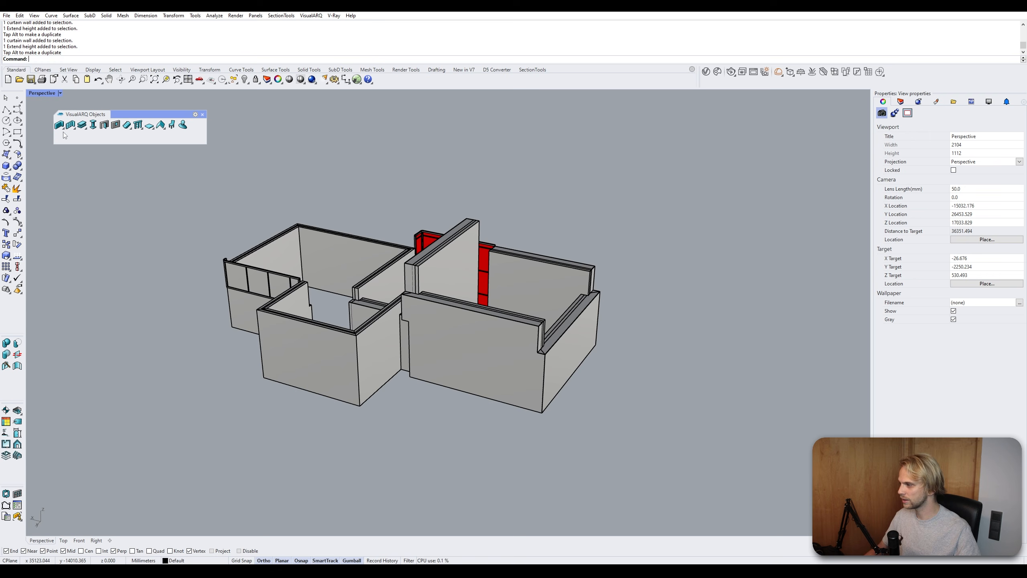
pyautogui.moveTo(319, 227); pyautogui.dragTo(326, 242, button='right')
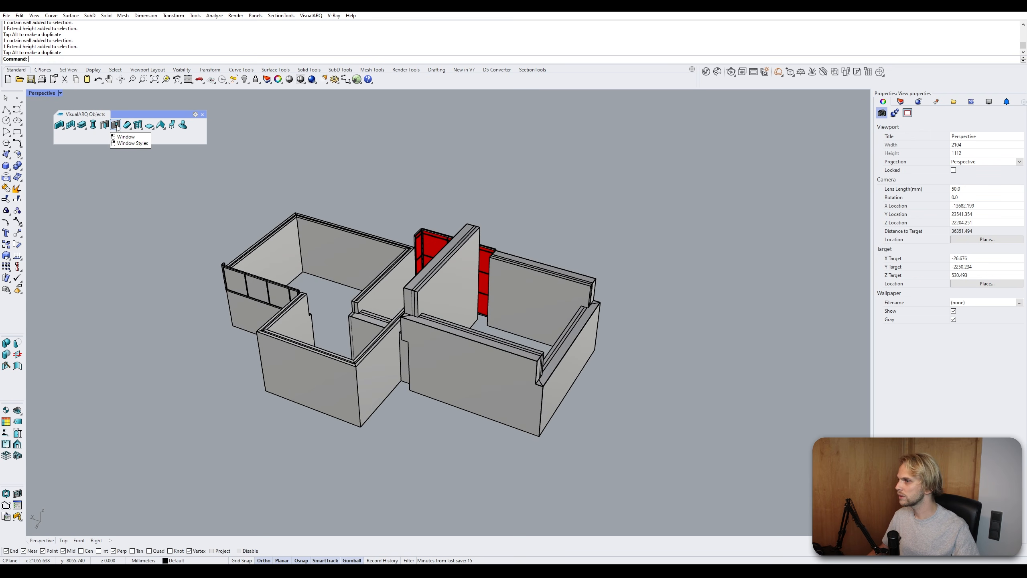
pyautogui.click(106, 127)
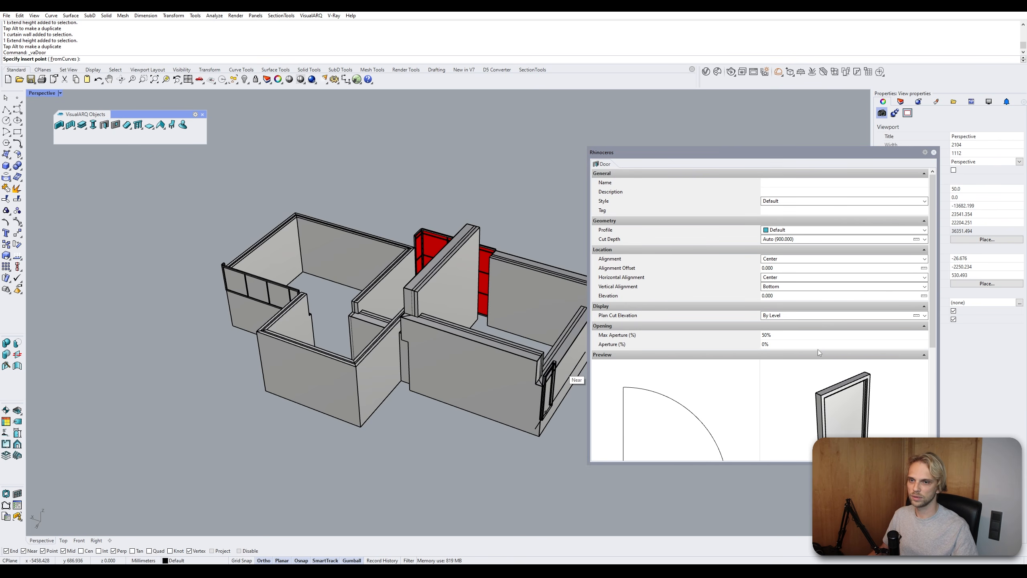
pyautogui.moveTo(933, 334); pyautogui.dragTo(933, 409)
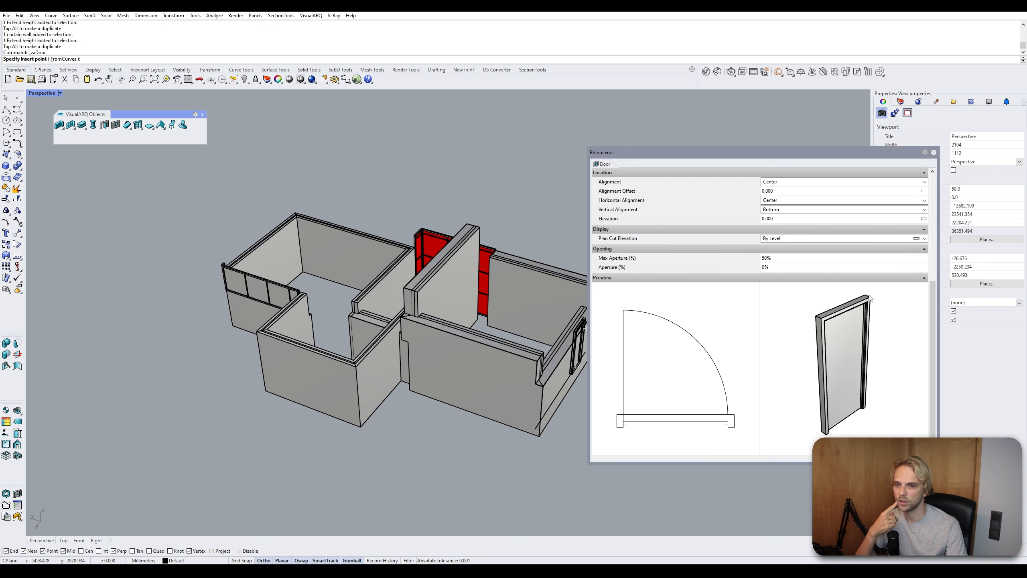
pyautogui.scroll(4, 899, 342)
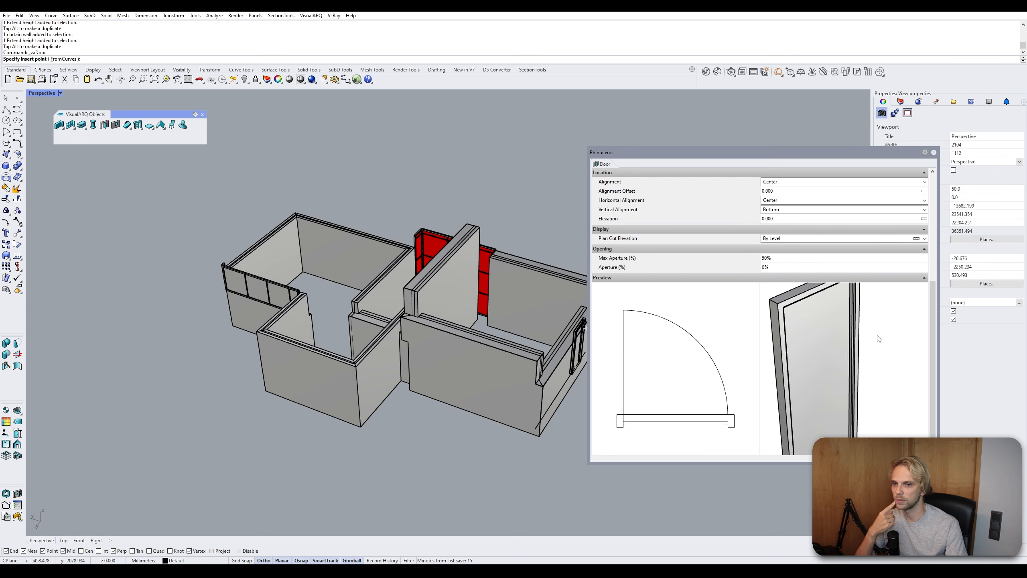
pyautogui.scroll(-4, 876, 338)
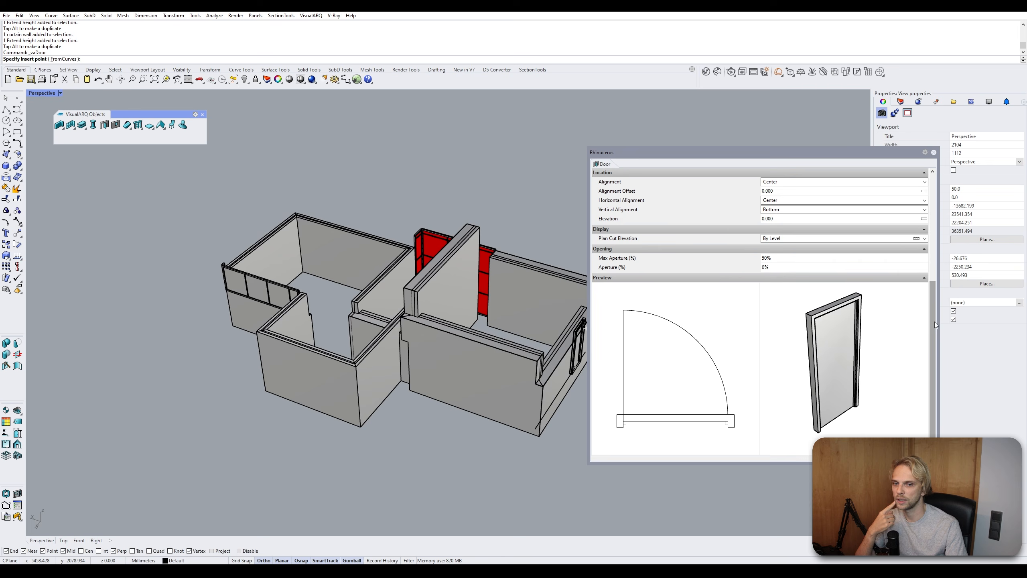
pyautogui.scroll(3, 783, 207)
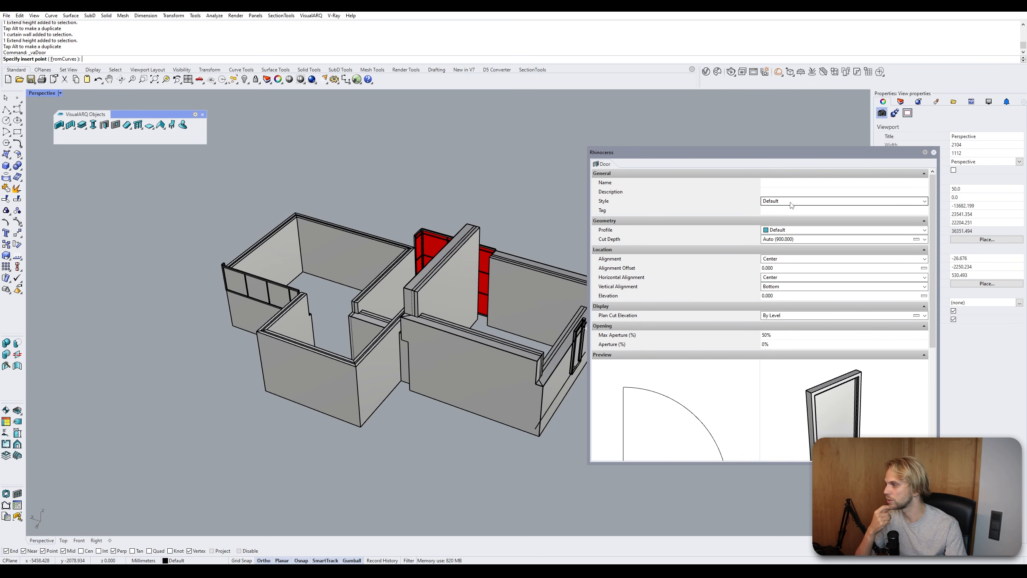
# - Insert a default-style door into the front wall of the right room, choosing its opening side
pyautogui.click(452, 403)
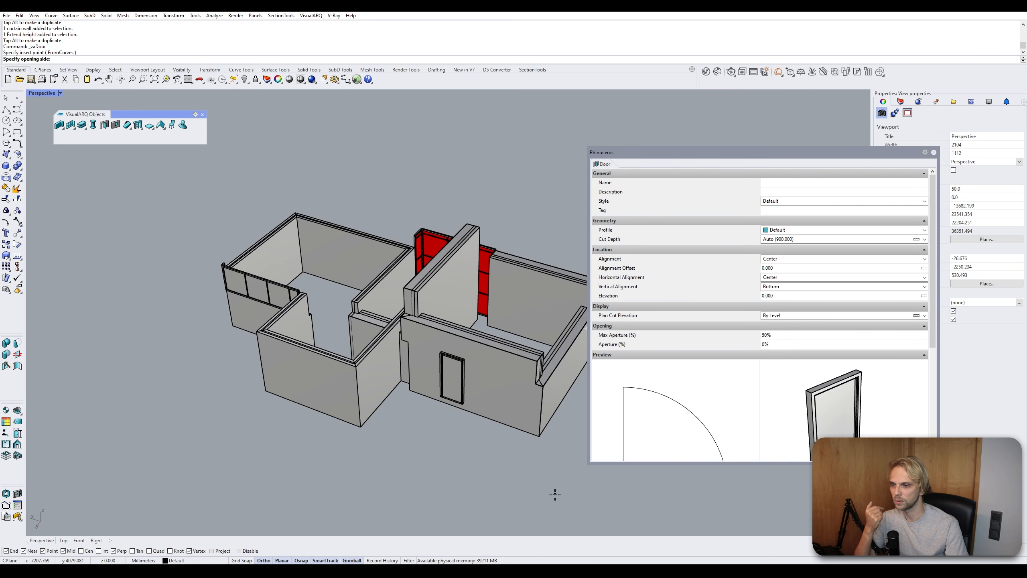
pyautogui.press('Escape')
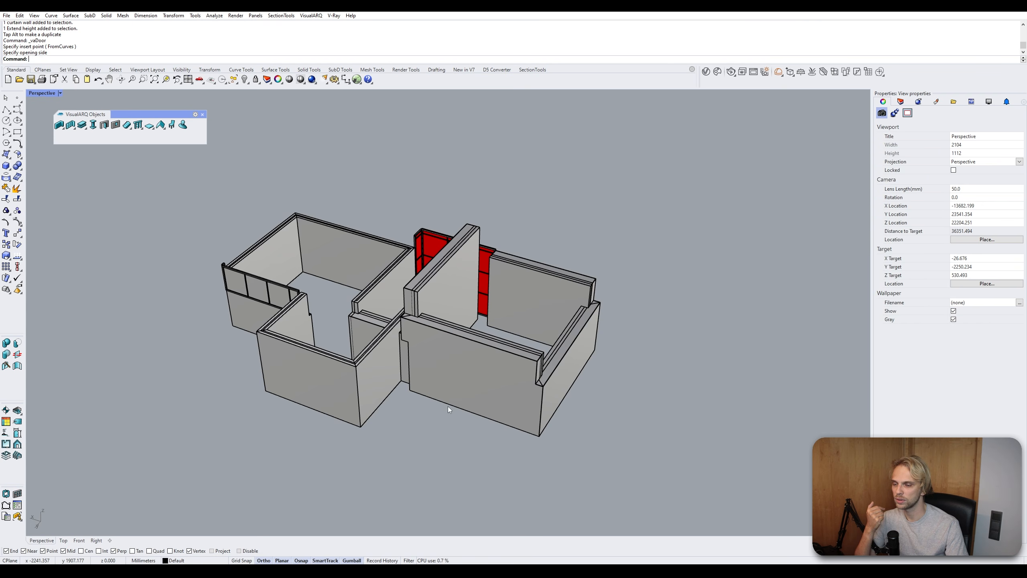
pyautogui.rightClick(465, 395)
pyautogui.click(454, 405)
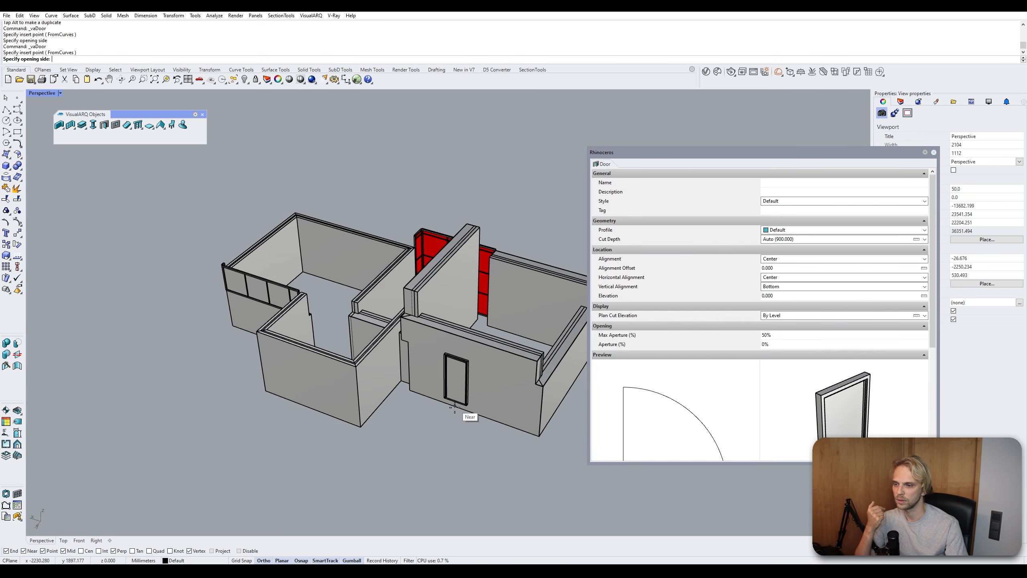
pyautogui.click(449, 409)
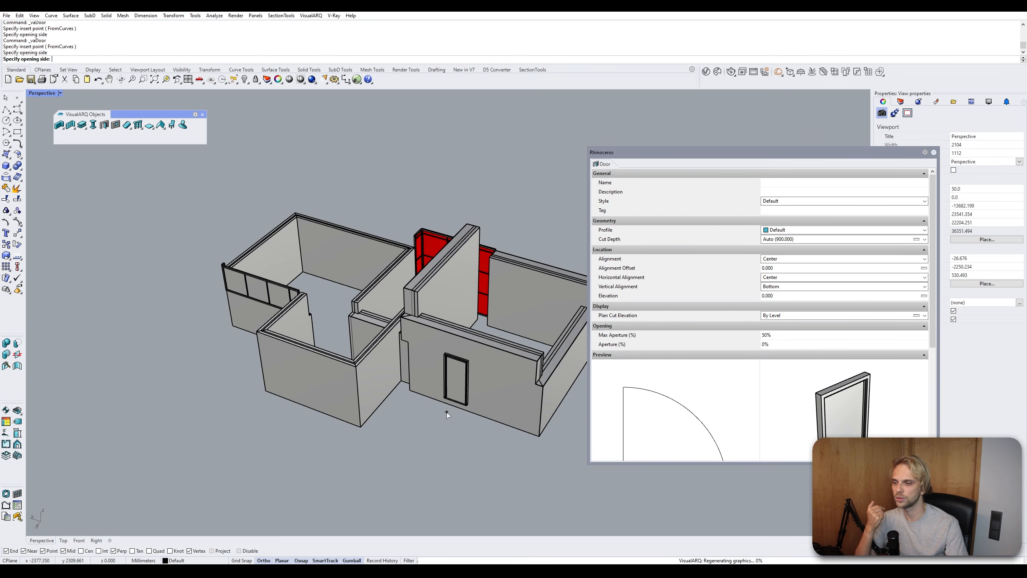
pyautogui.press('Escape')
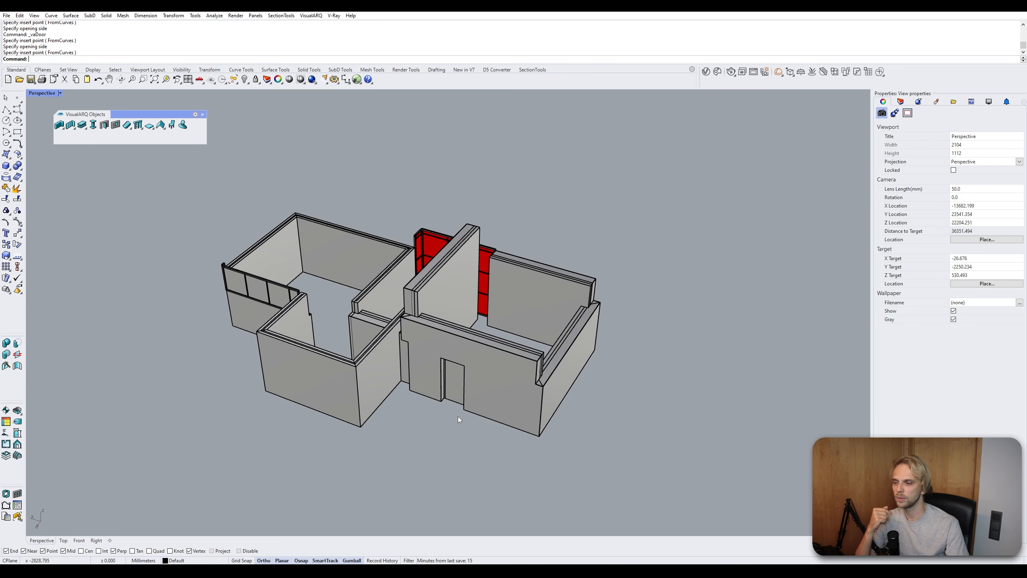
# - Select the new door and slide it along the wall with the gumball
pyautogui.moveTo(457, 416); pyautogui.dragTo(441, 367, button='right')
pyautogui.scroll(6, 441, 368)
pyautogui.click(437, 350)
pyautogui.click(403, 448)
pyautogui.moveTo(403, 448); pyautogui.dragTo(370, 397, button='right')
pyautogui.scroll(6, 370, 397)
pyautogui.click(364, 323)
pyautogui.moveTo(392, 365); pyautogui.dragTo(406, 303, button='right')
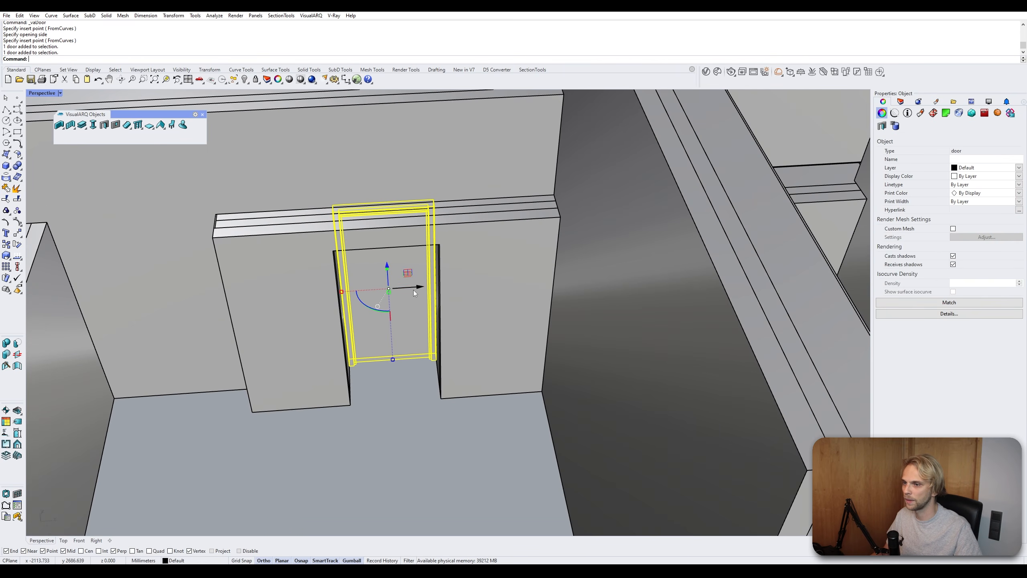
pyautogui.moveTo(413, 290); pyautogui.dragTo(367, 290)
pyautogui.click(381, 420)
pyautogui.scroll(-5, 333, 403)
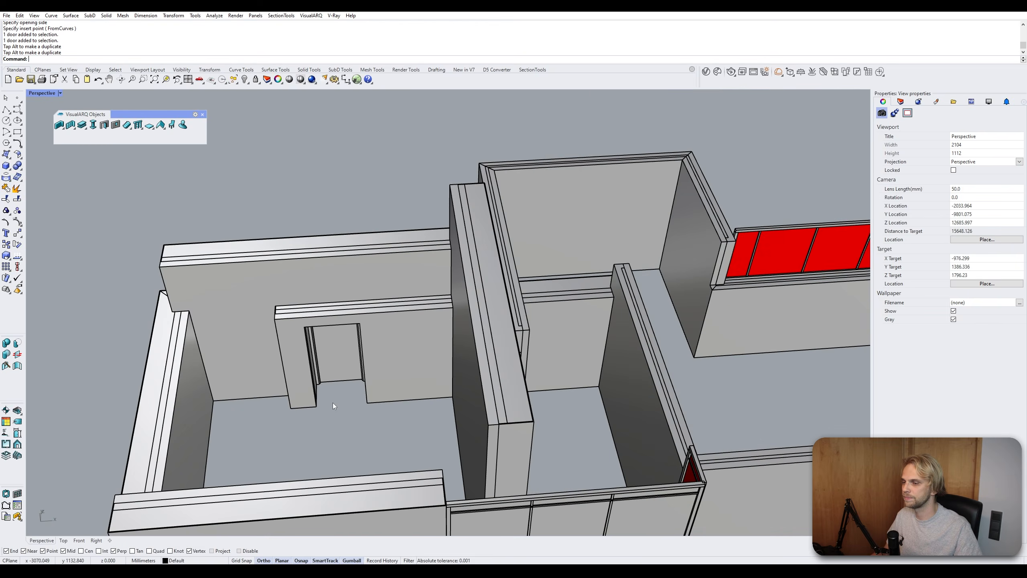
pyautogui.moveTo(333, 403); pyautogui.dragTo(381, 286, button='right')
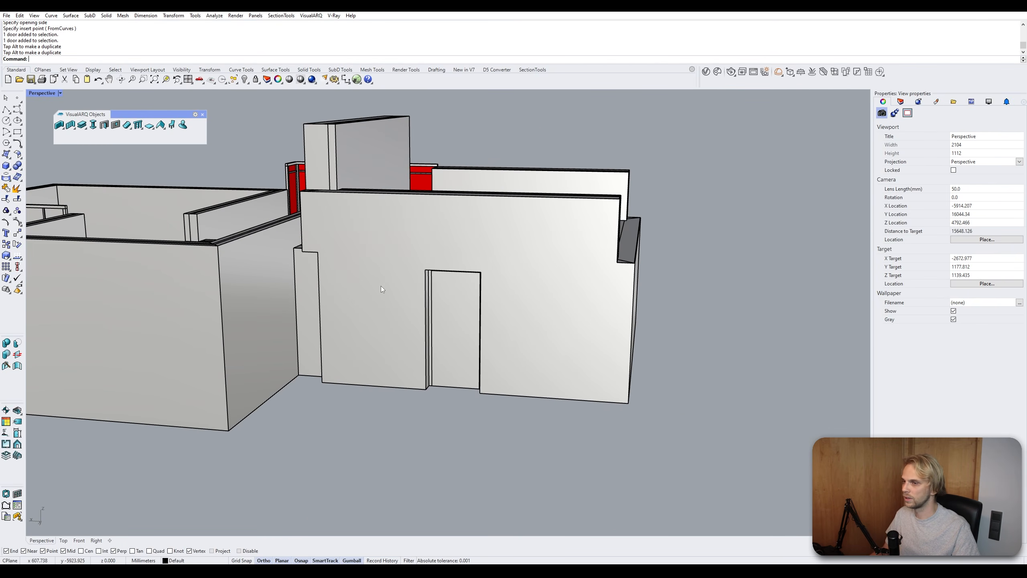
# - Insert a default-style window into the front wall of the front-left room
pyautogui.click(116, 125)
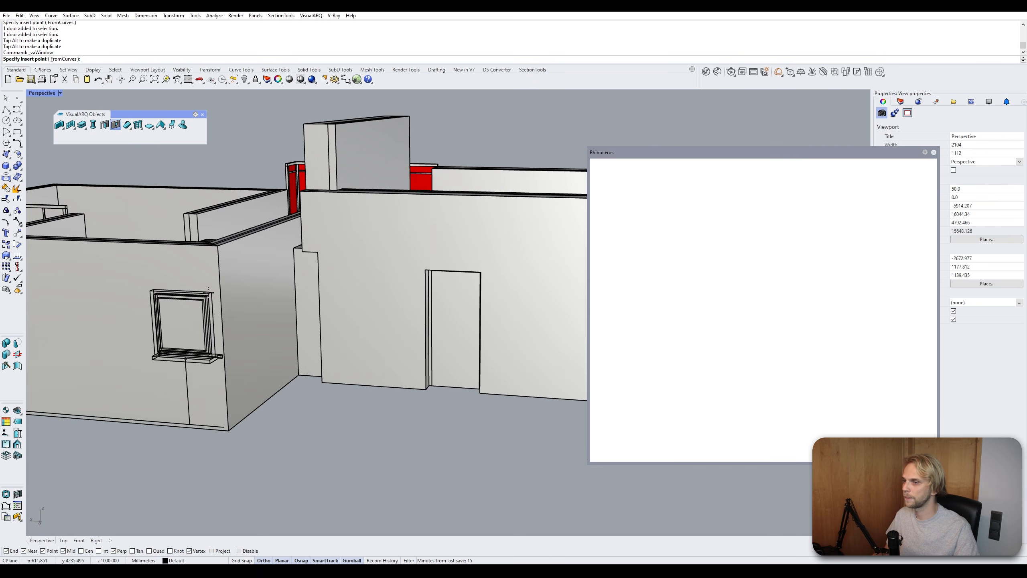
pyautogui.moveTo(174, 311); pyautogui.dragTo(283, 336, button='right')
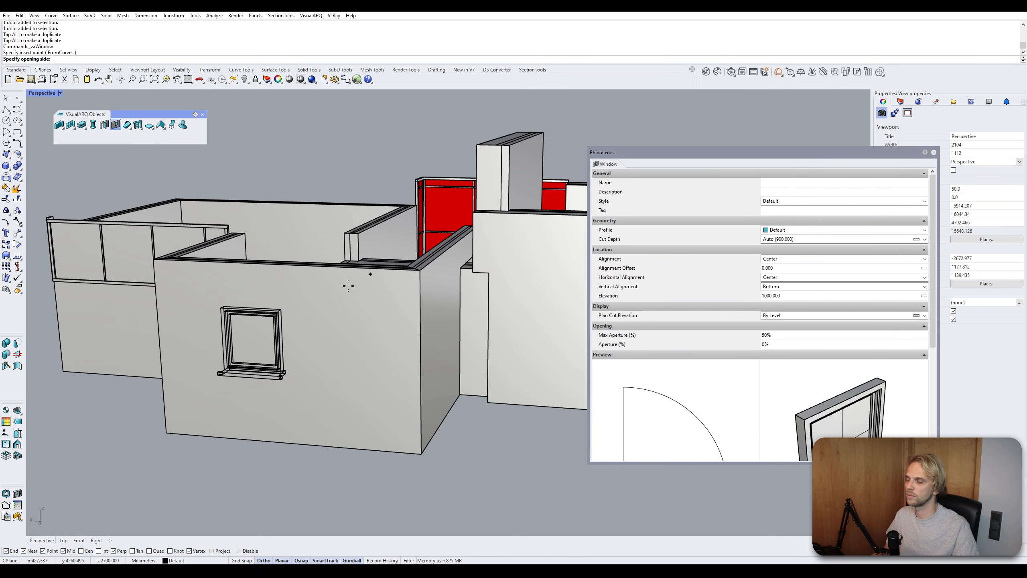
pyautogui.click(236, 389)
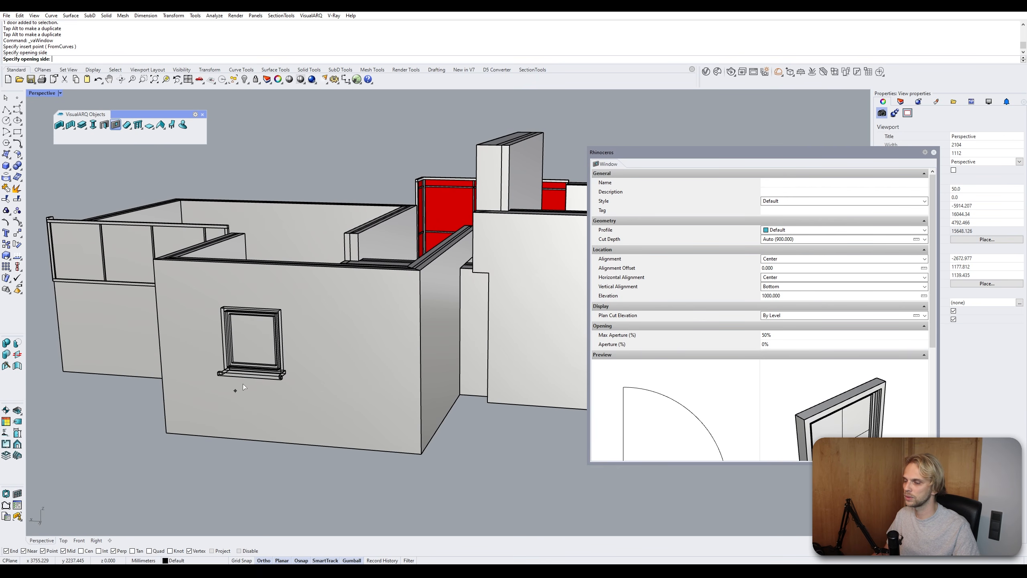
pyautogui.press('Escape')
# - Switch the Perspective viewport's display mode to Realistic
pyautogui.moveTo(250, 366); pyautogui.dragTo(235, 388, button='right')
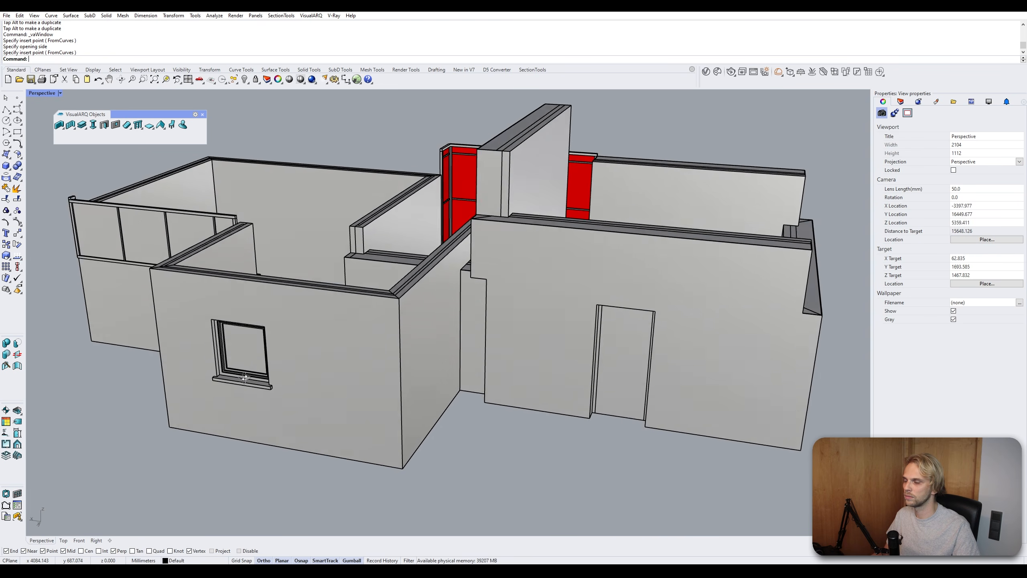
pyautogui.scroll(6, 232, 379)
pyautogui.click(229, 412)
pyautogui.scroll(-6, 227, 412)
pyautogui.keyDown('shift'); pyautogui.moveTo(195, 416); pyautogui.dragTo(249, 358, button='right'); pyautogui.keyUp('shift')
pyautogui.click(187, 484)
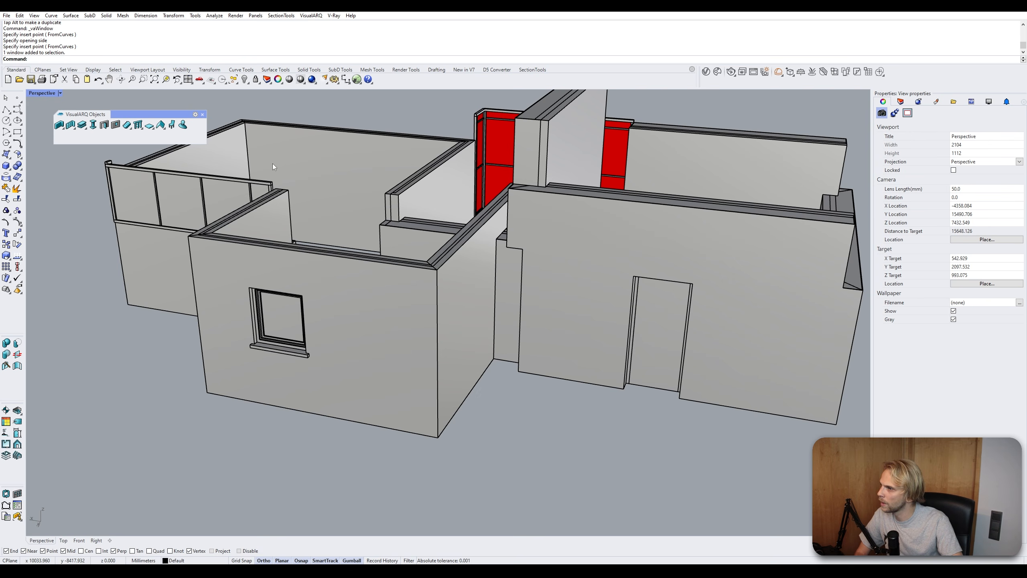
pyautogui.click(41, 92)
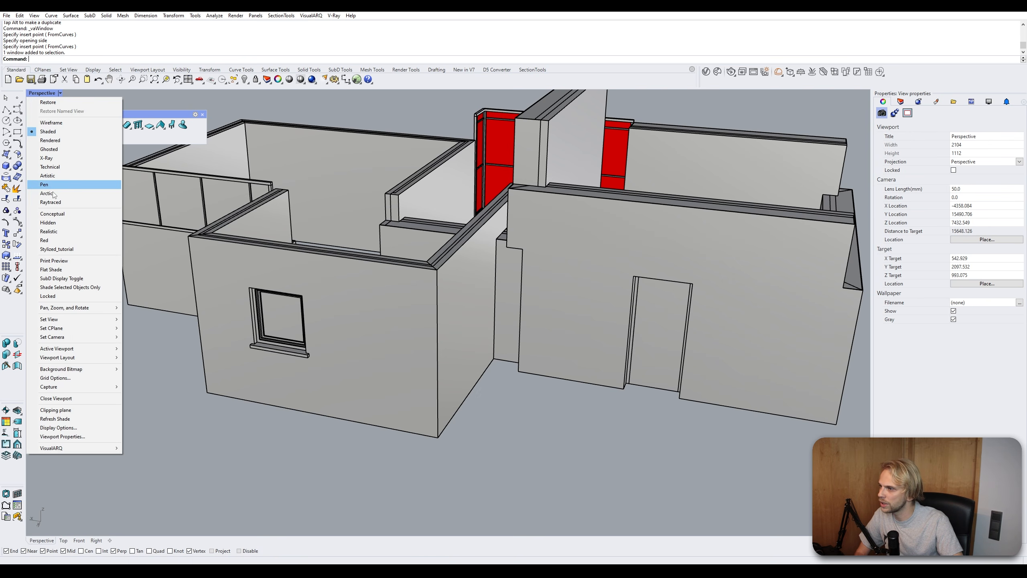
pyautogui.click(64, 231)
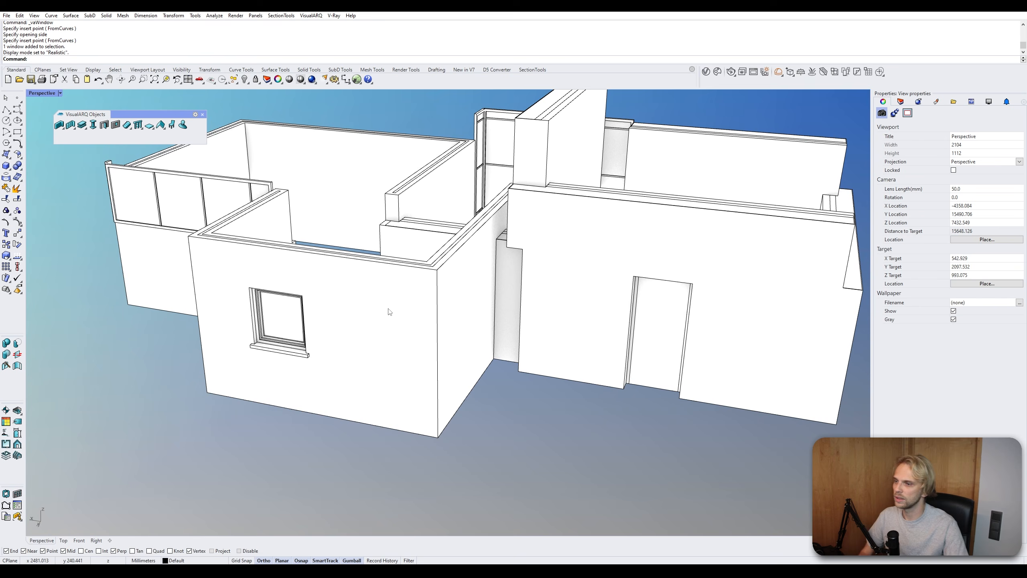
# - Switch the Perspective viewport's display mode to Hidden
pyautogui.scroll(-4, 235, 235)
pyautogui.keyDown('shift'); pyautogui.moveTo(239, 238); pyautogui.dragTo(217, 281, button='right'); pyautogui.keyUp('shift')
pyautogui.click(60, 93)
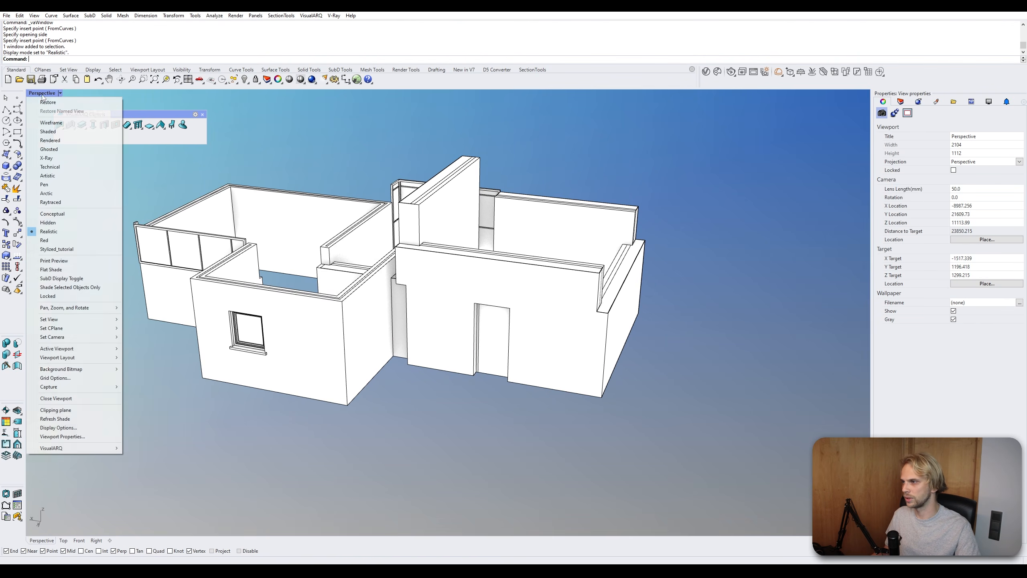
pyautogui.click(62, 222)
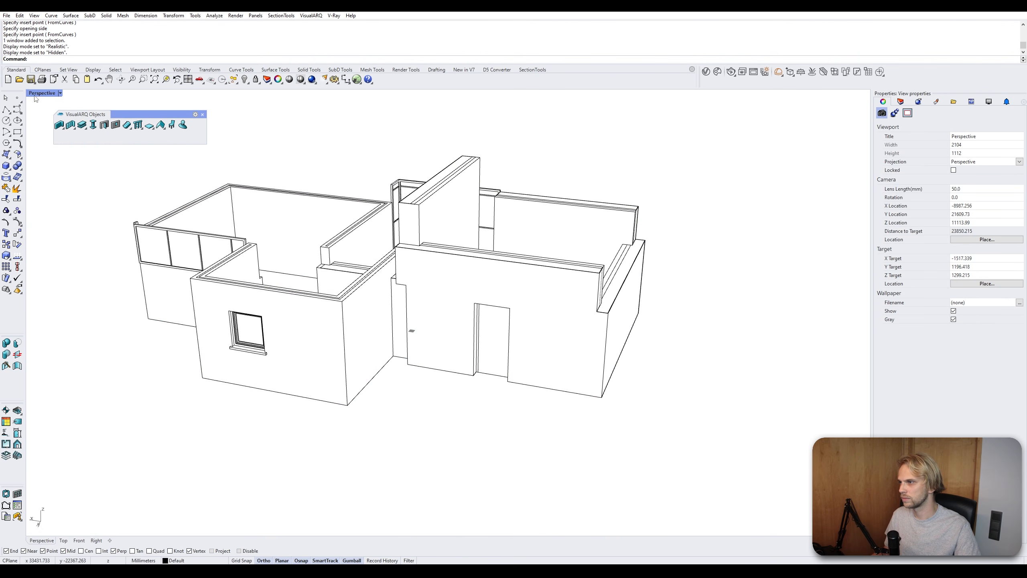
# - Switch the Perspective viewport's display mode to Conceptual
pyautogui.click(37, 94)
pyautogui.click(62, 214)
pyautogui.scroll(-2, 294, 336)
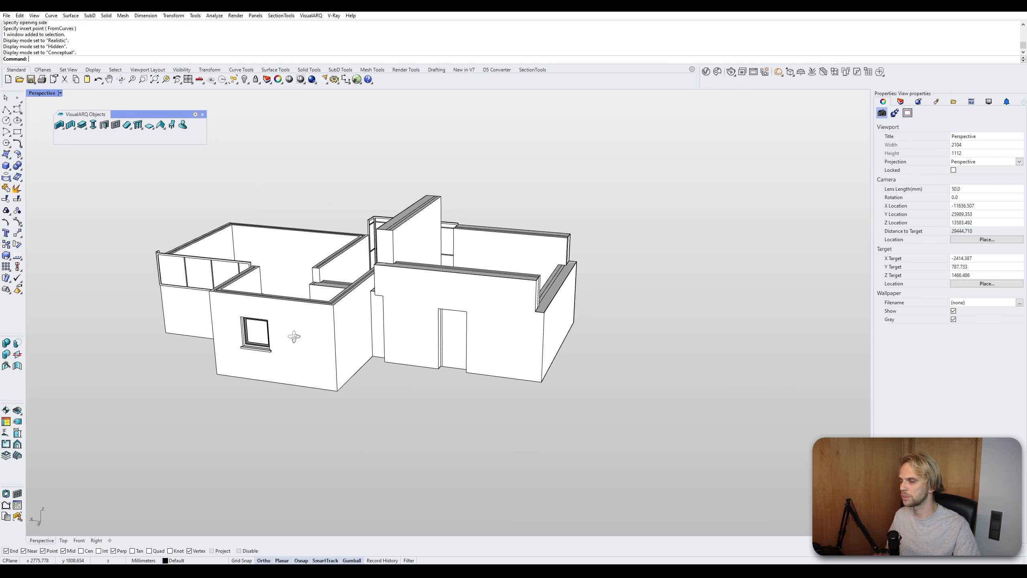
pyautogui.scroll(2, 294, 336)
pyautogui.moveTo(294, 337); pyautogui.dragTo(367, 337, button='right')
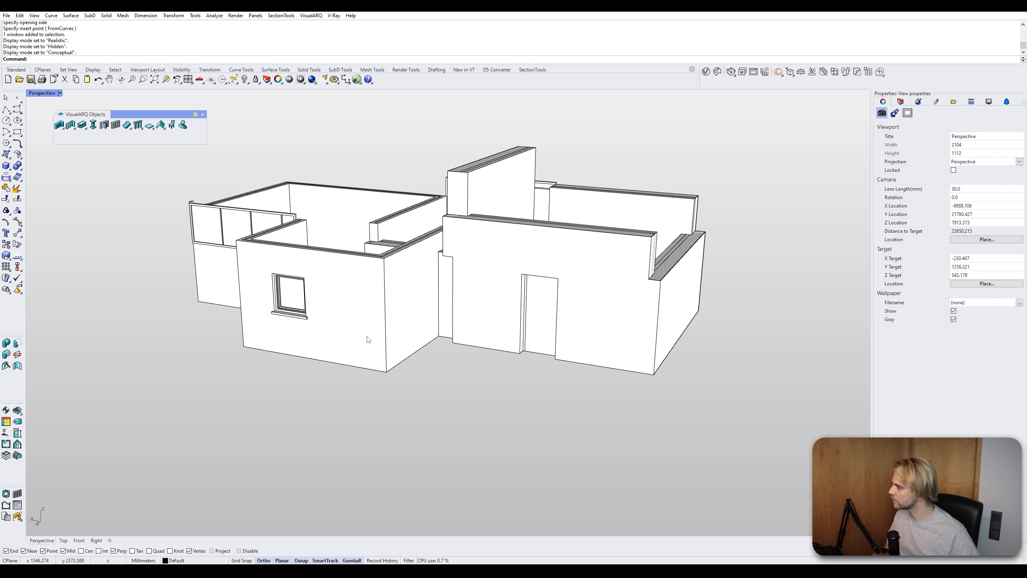
pyautogui.scroll(4, 381, 326)
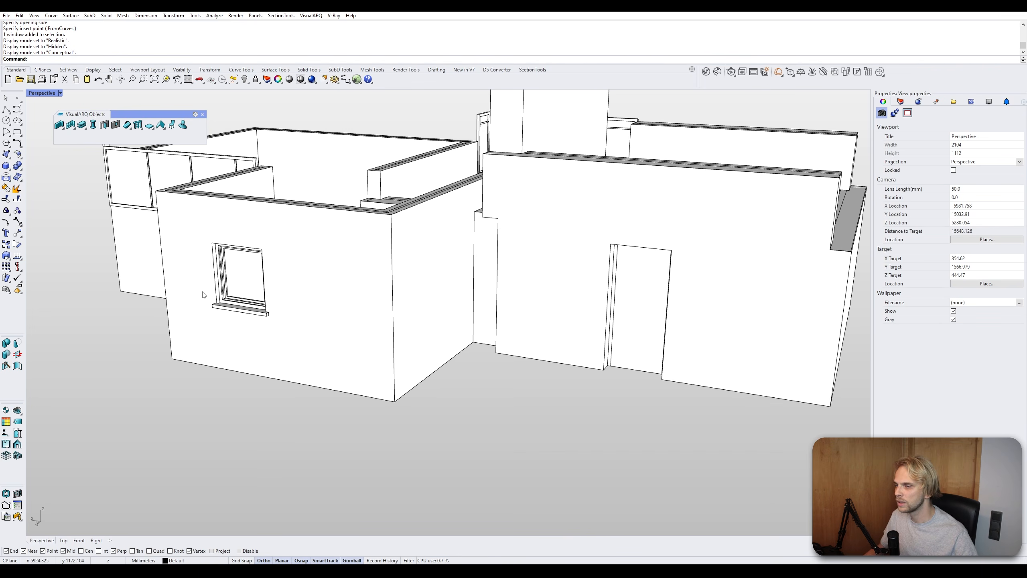
# - Orbit around the model and select the inserted window and door to inspect them
pyautogui.moveTo(203, 293); pyautogui.dragTo(300, 280, button='right')
pyautogui.click(300, 280)
pyautogui.click(639, 311)
pyautogui.moveTo(638, 311); pyautogui.dragTo(513, 398, button='right')
pyautogui.click(604, 414)
pyautogui.click(556, 356)
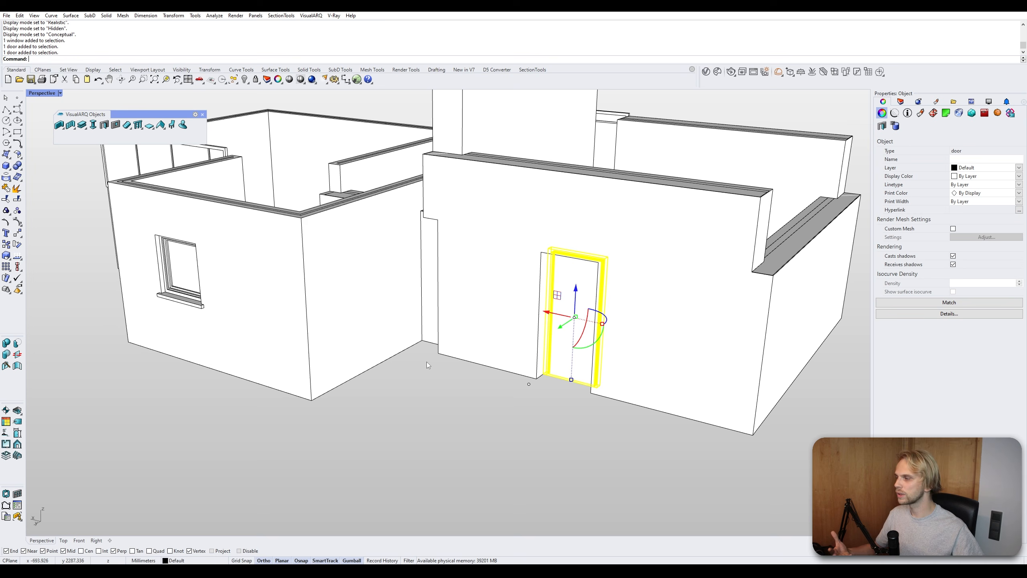
pyautogui.click(412, 395)
pyautogui.scroll(-7, 412, 393)
pyautogui.keyDown('shift'); pyautogui.moveTo(412, 387); pyautogui.dragTo(391, 373, button='right'); pyautogui.keyUp('shift')
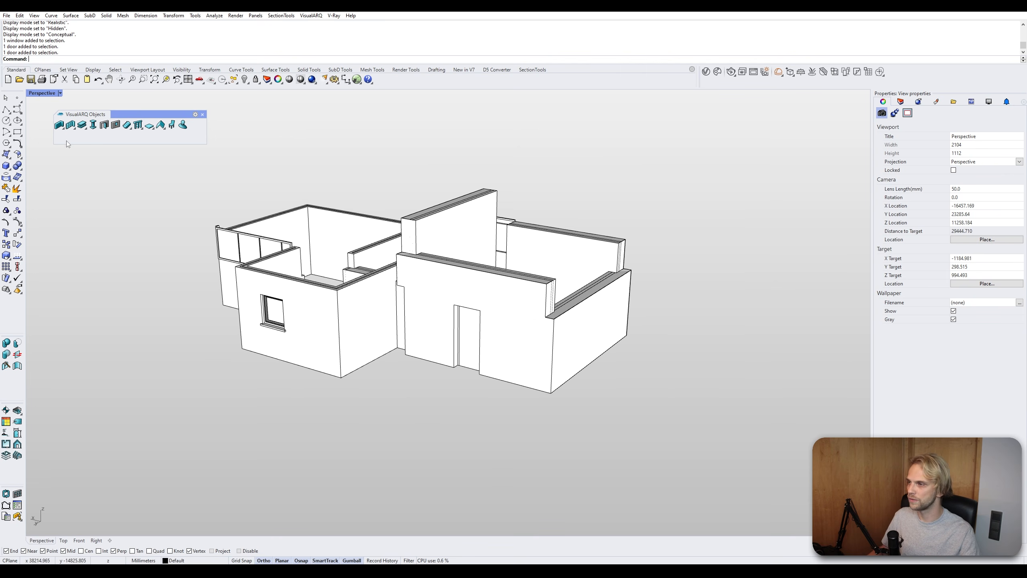
# - Start a new door style in the Door Styles manager and give it a name ending in Door
pyautogui.rightClick(105, 126)
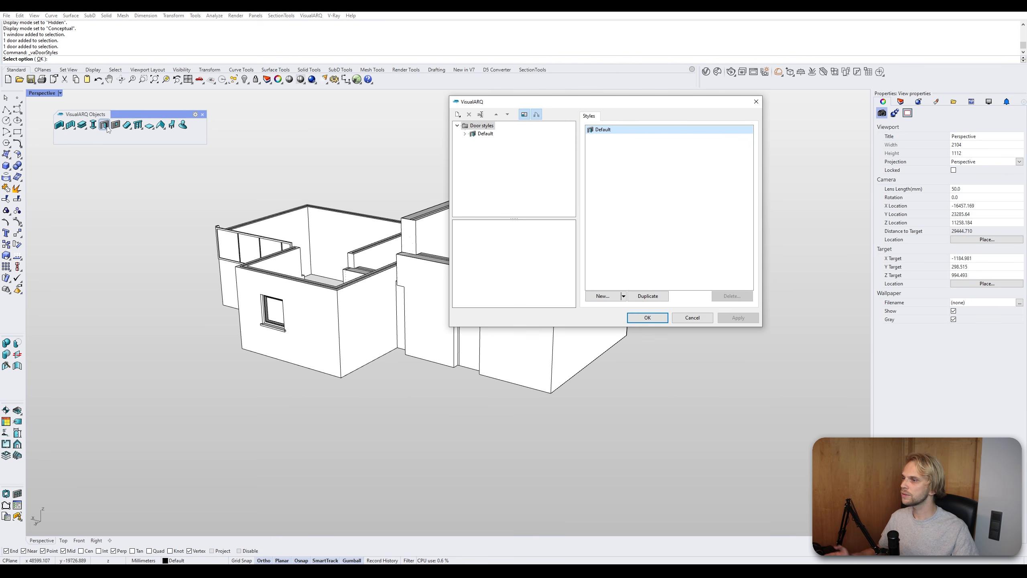
pyautogui.click(458, 115)
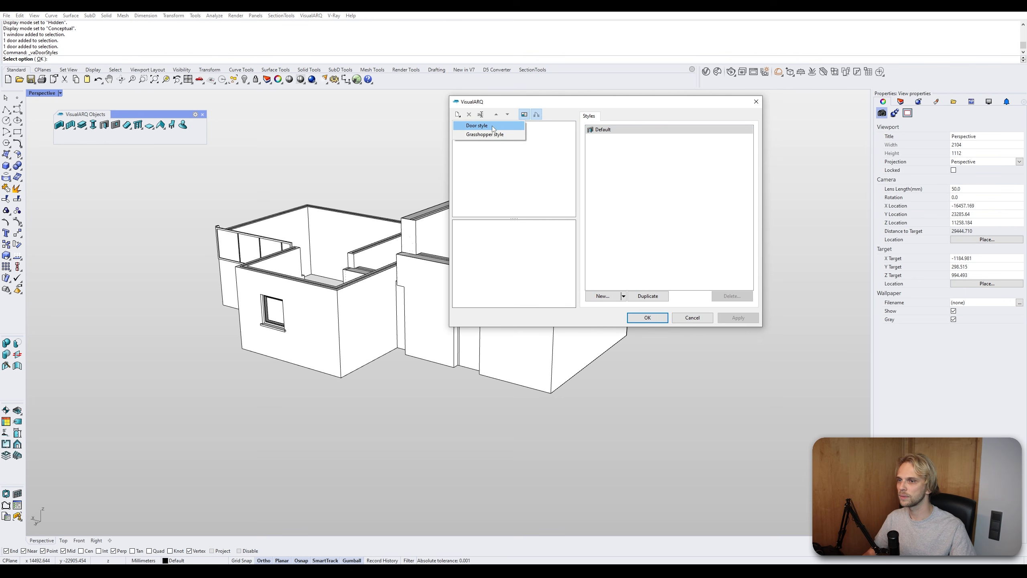
pyautogui.click(493, 126)
pyautogui.moveTo(605, 118); pyautogui.dragTo(340, 109)
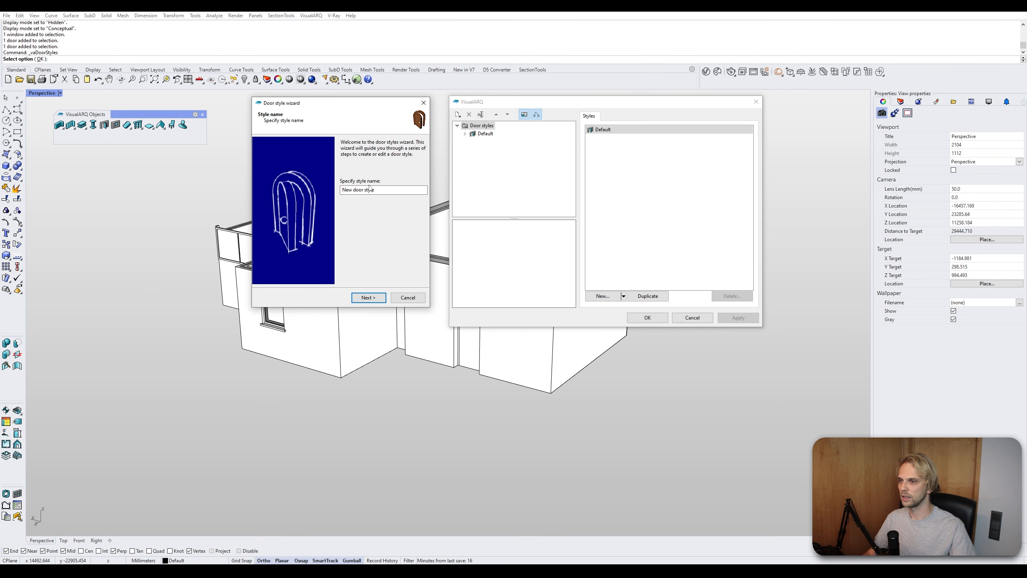
pyautogui.write('Gediminas Door')
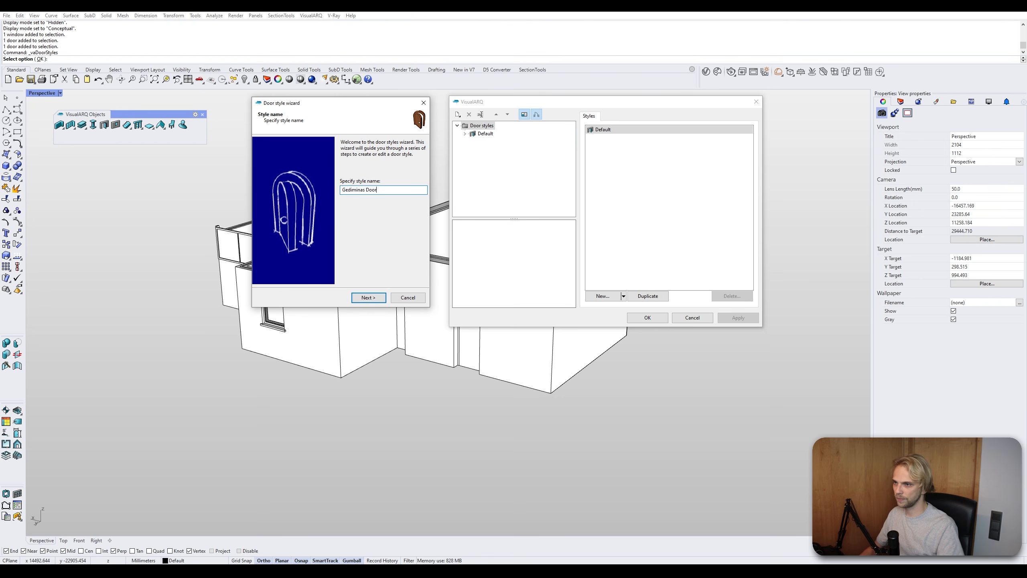
pyautogui.click(359, 298)
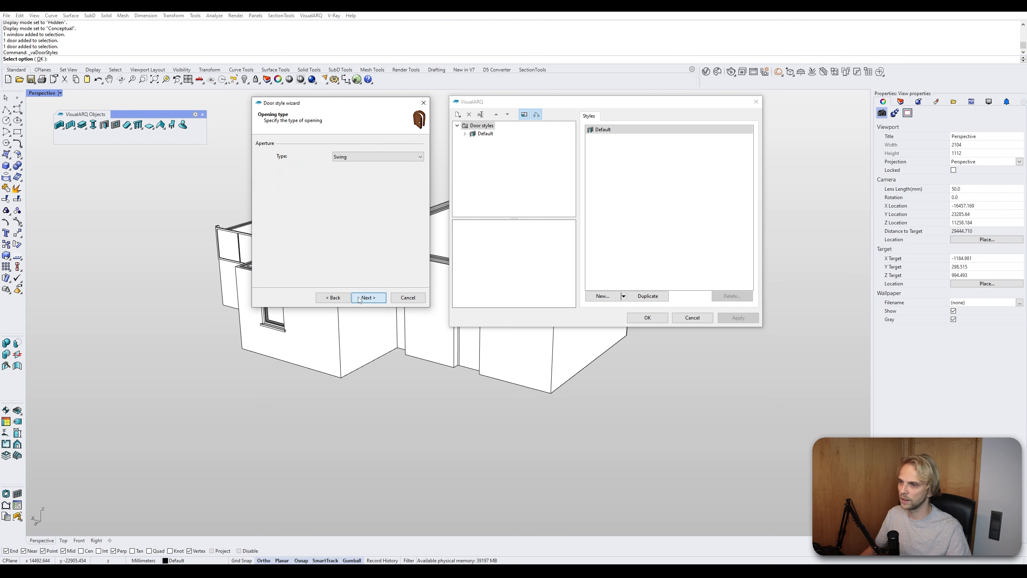
# - Set the new door style's opening type to Sliding
pyautogui.click(340, 156)
pyautogui.click(342, 176)
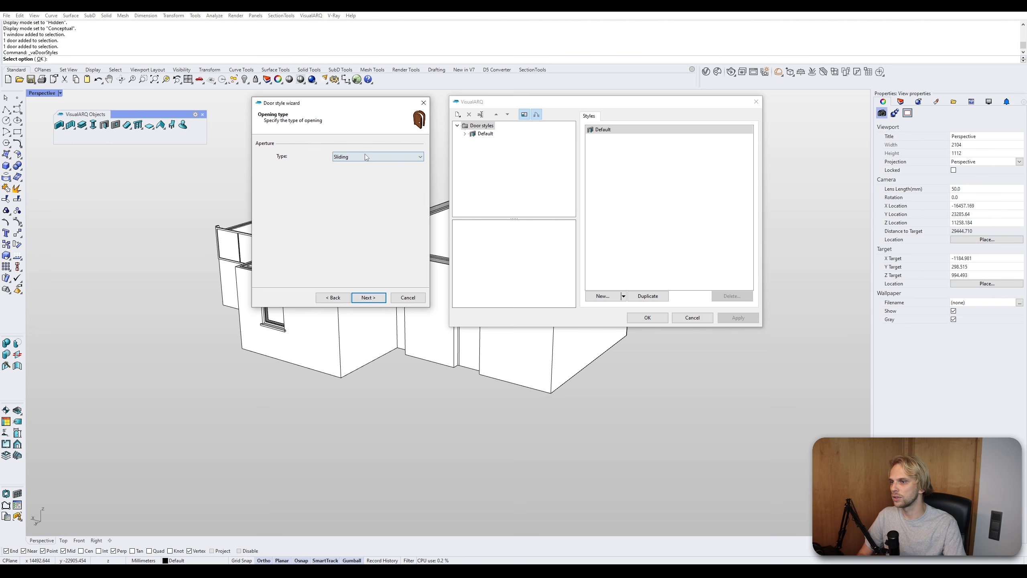
pyautogui.click(381, 298)
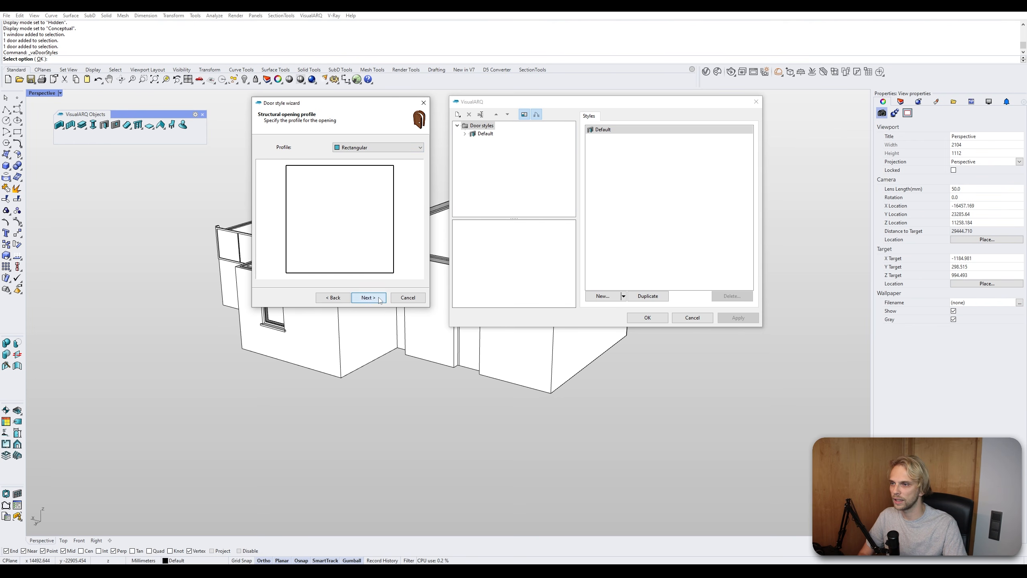
# - Choose a Circular opening profile with a radius of 1100 mm
pyautogui.click(361, 149)
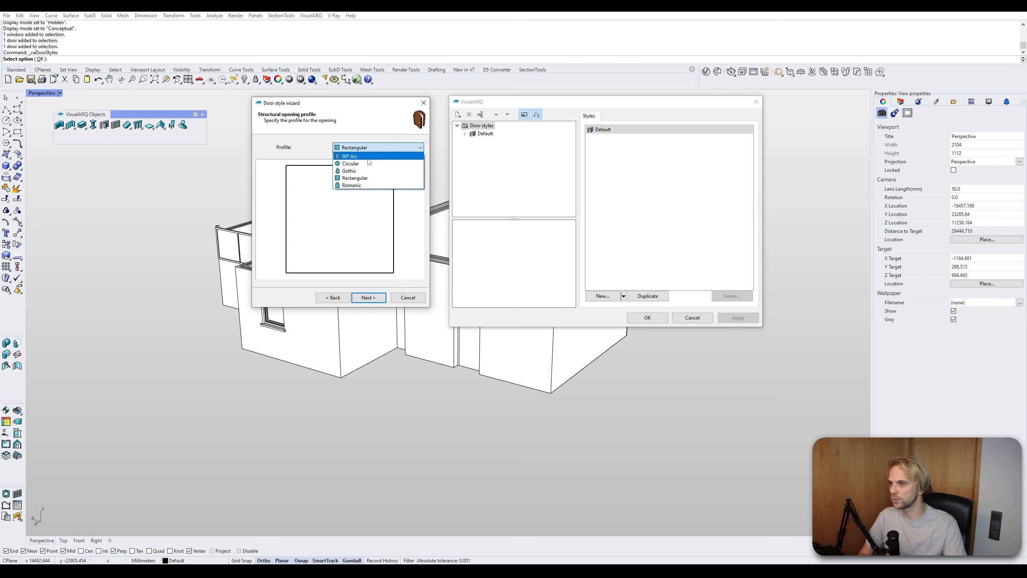
pyautogui.click(363, 179)
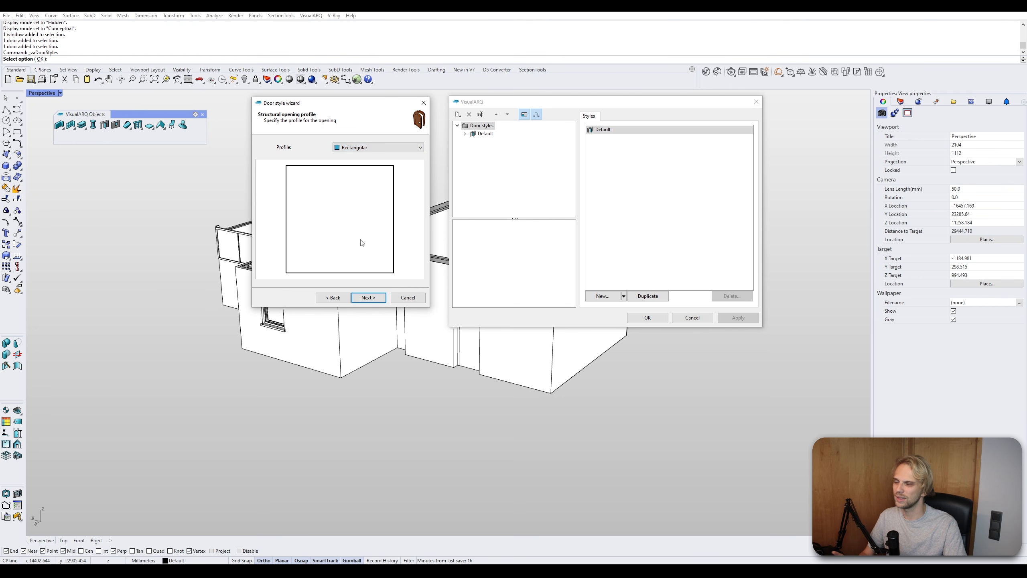
pyautogui.click(363, 147)
pyautogui.click(358, 163)
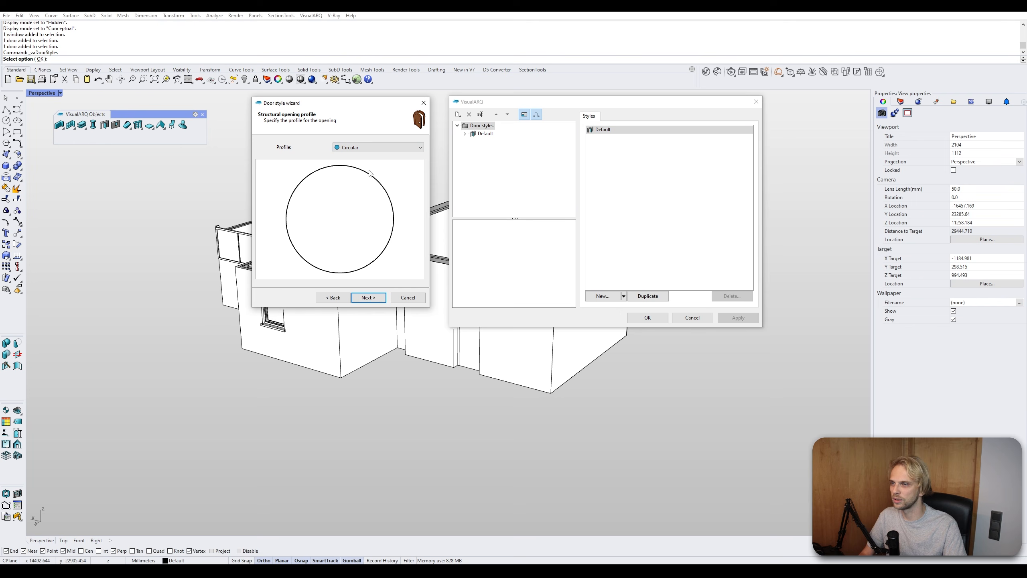
pyautogui.click(370, 299)
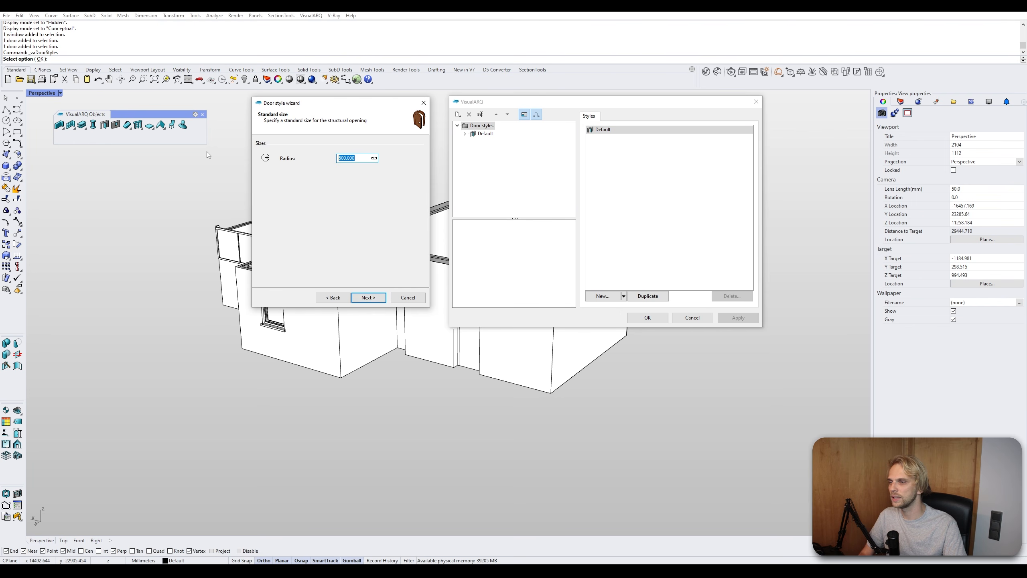
pyautogui.write('11')
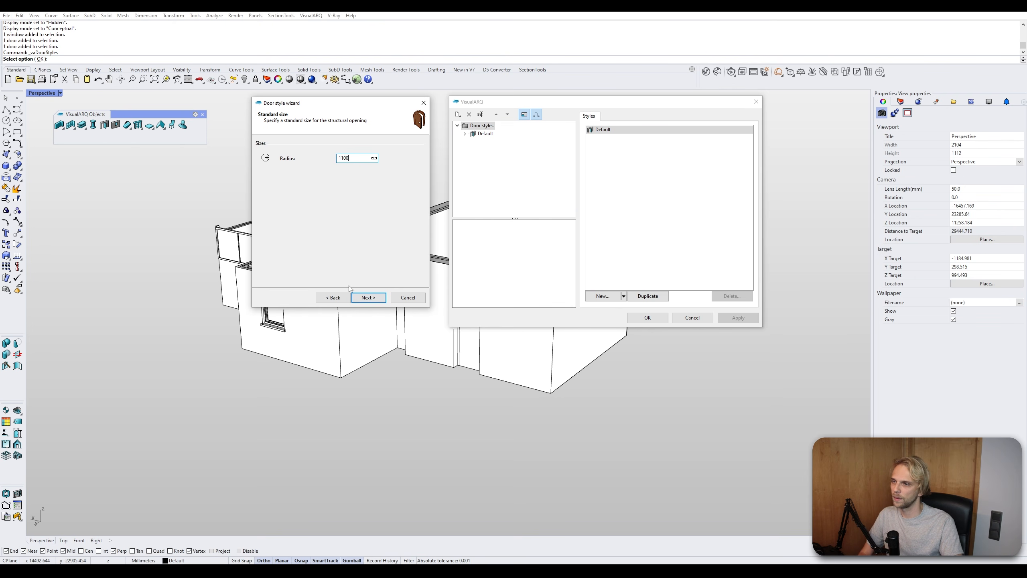
pyautogui.click(367, 297)
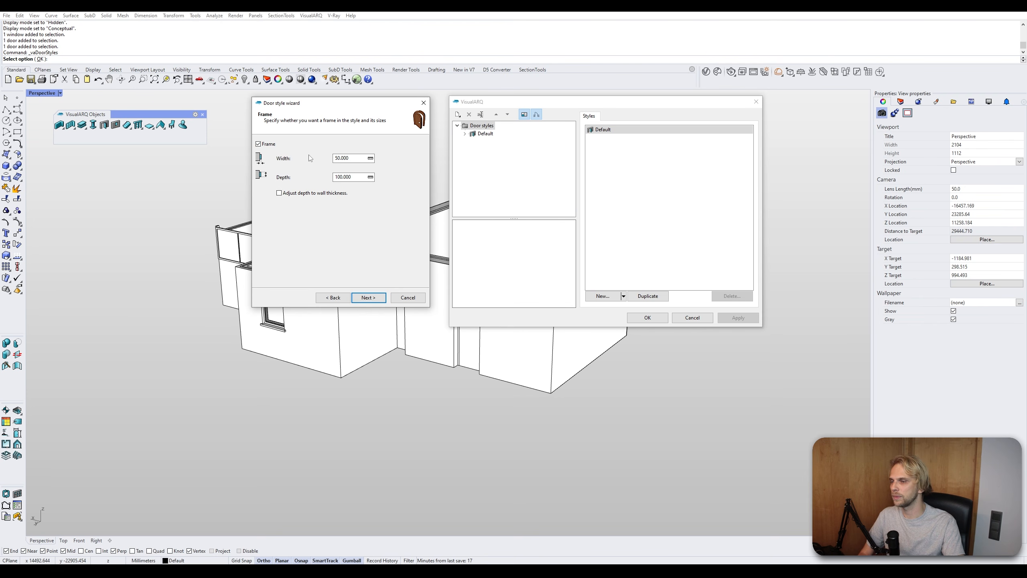
# - Set the frame width to 100 mm and adjust the frame depth to wall thickness
pyautogui.moveTo(356, 159); pyautogui.dragTo(283, 163)
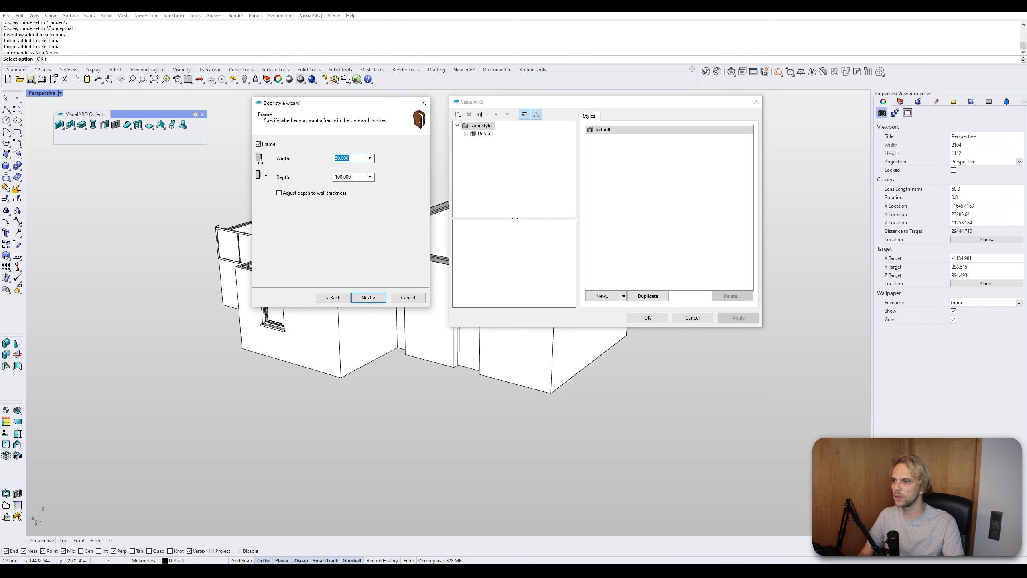
pyautogui.write('100')
pyautogui.press('Tab')
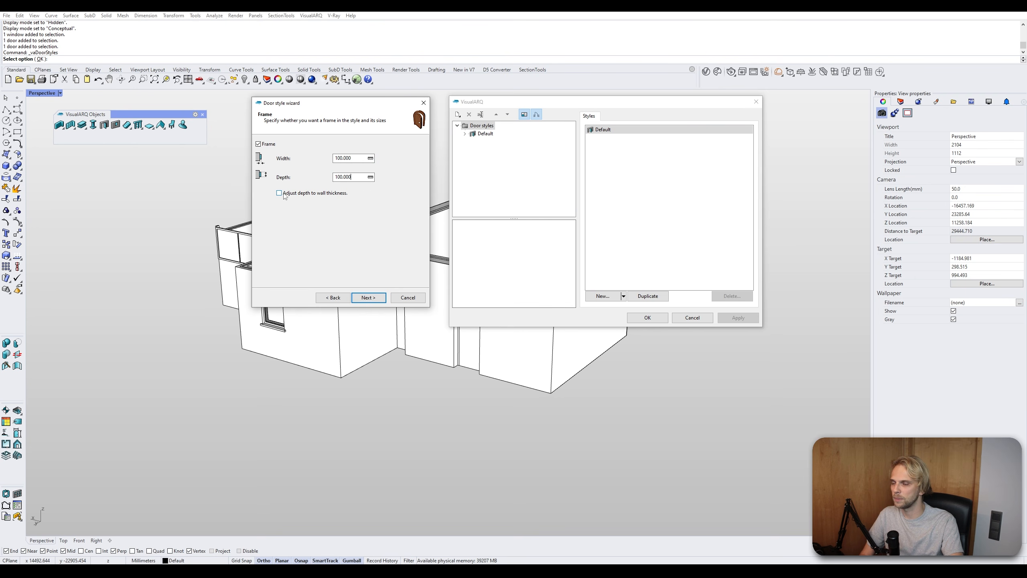
pyautogui.click(279, 193)
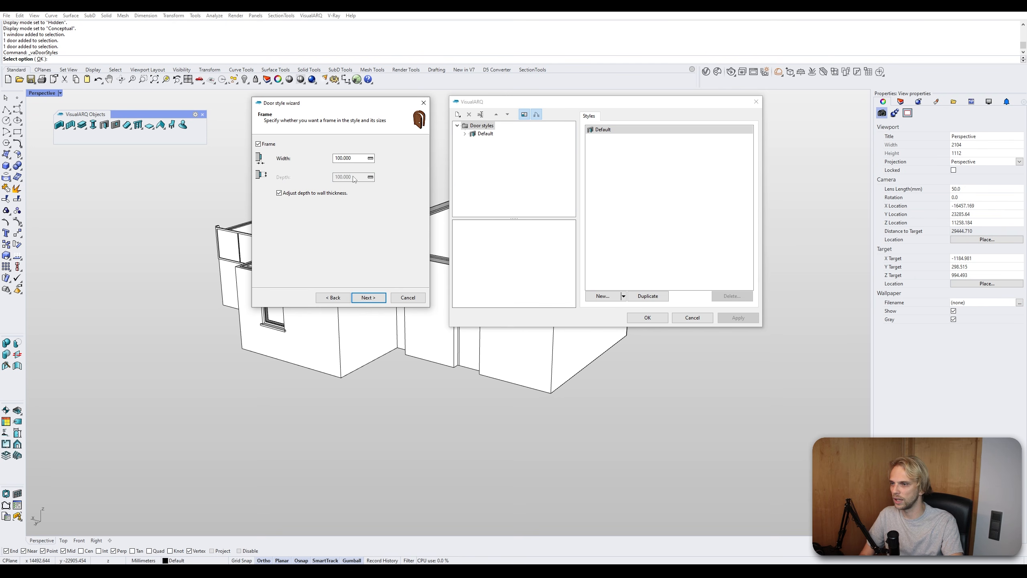
pyautogui.click(368, 297)
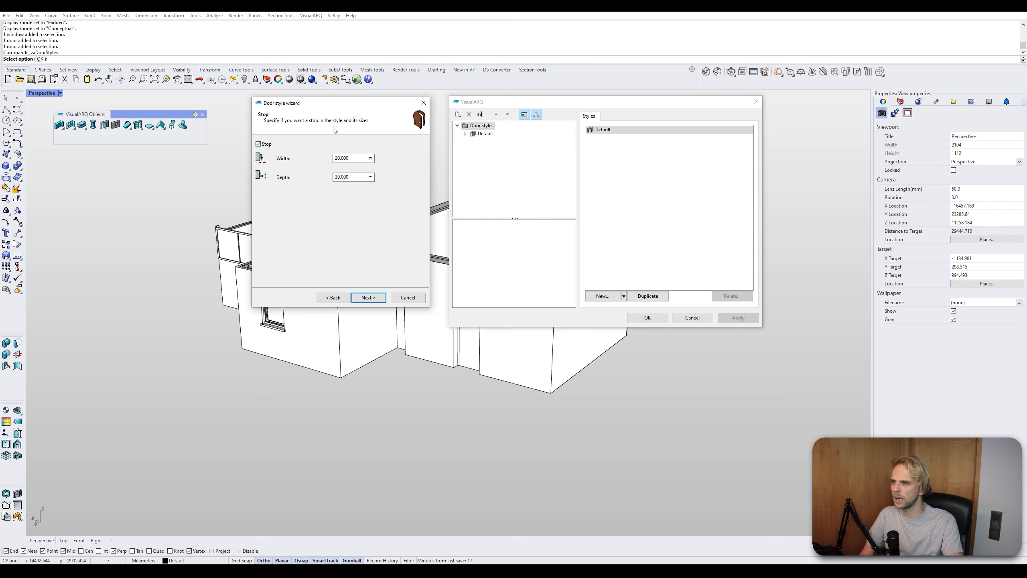
# - Keep the default stop settings and add a second door leaf
pyautogui.click(368, 297)
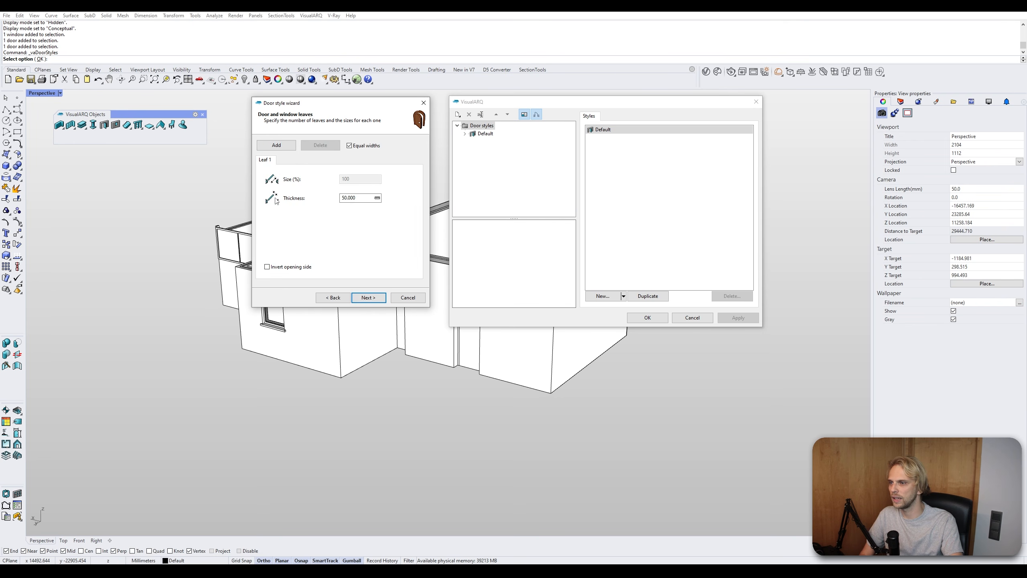
pyautogui.click(364, 201)
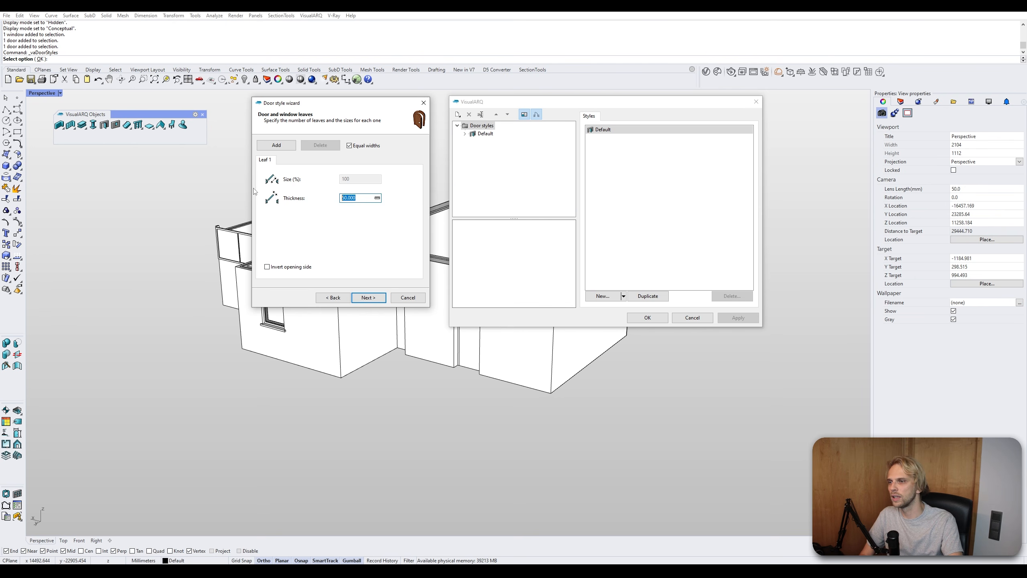
pyautogui.click(266, 269)
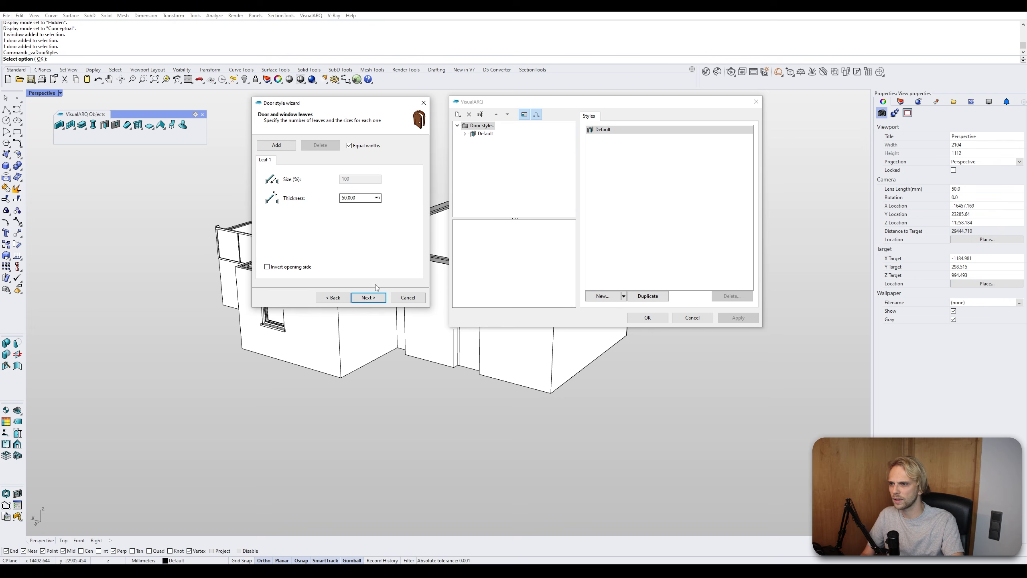
pyautogui.click(373, 301)
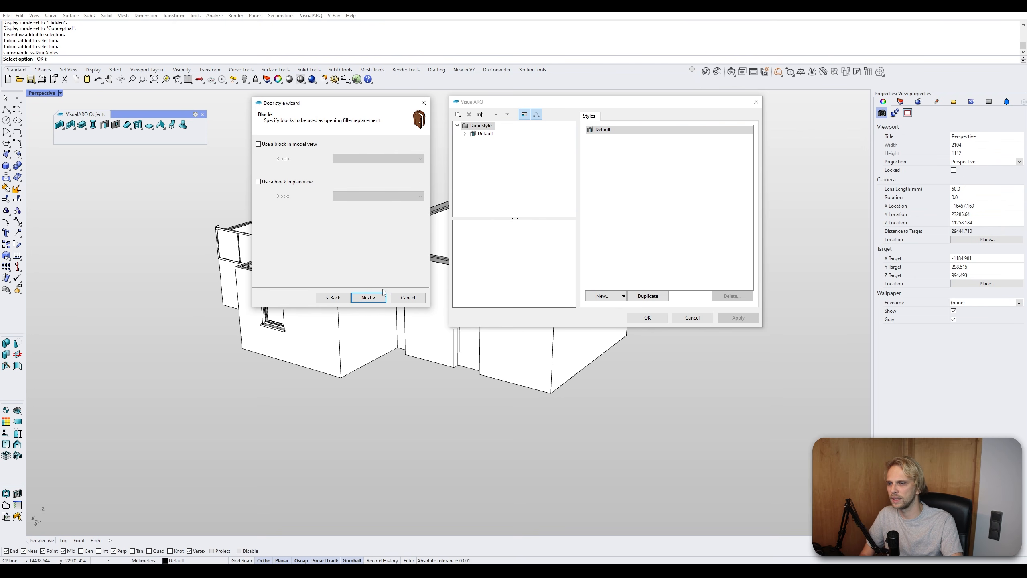
pyautogui.click(333, 297)
pyautogui.click(283, 146)
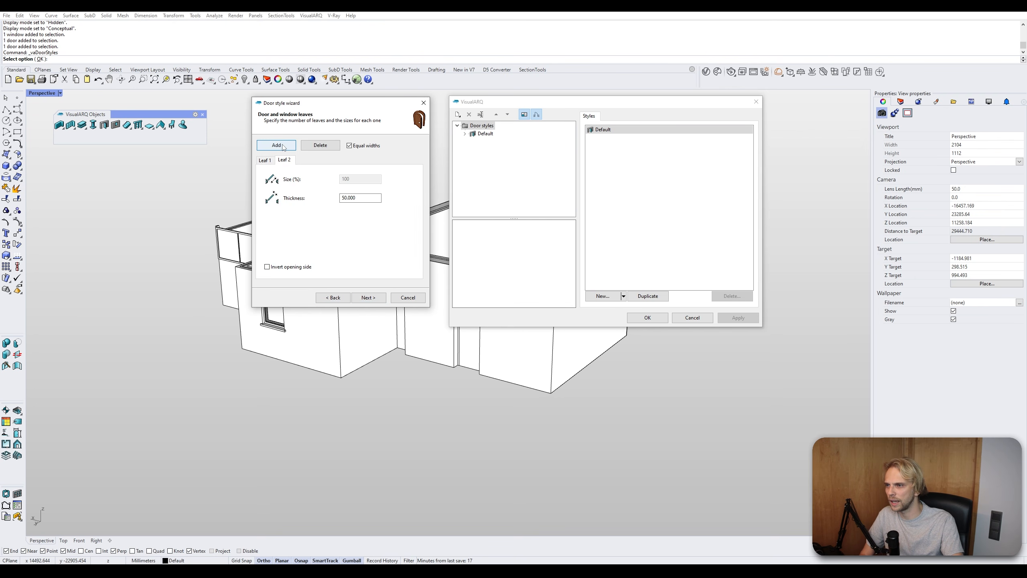
pyautogui.click(283, 161)
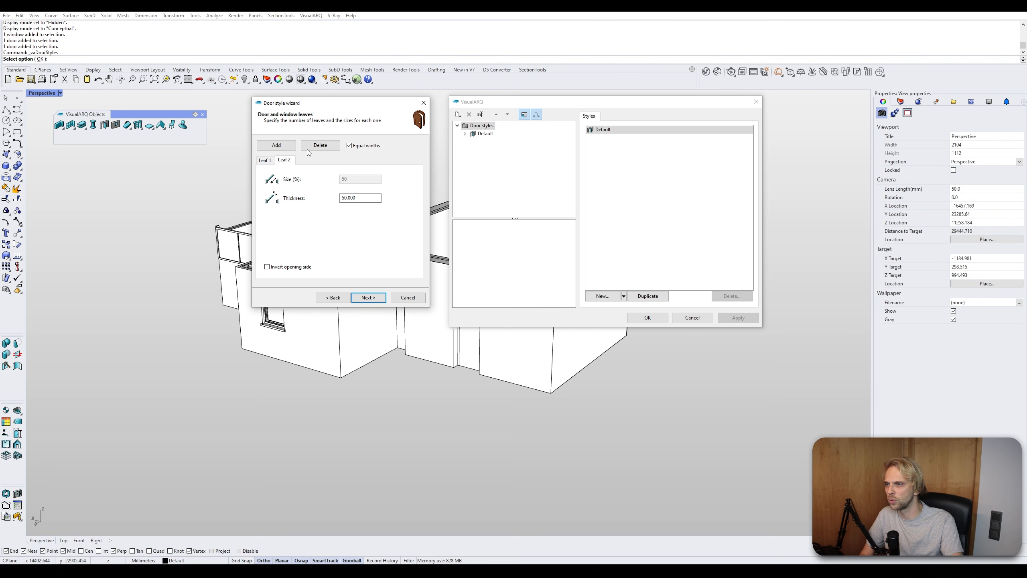
pyautogui.click(368, 297)
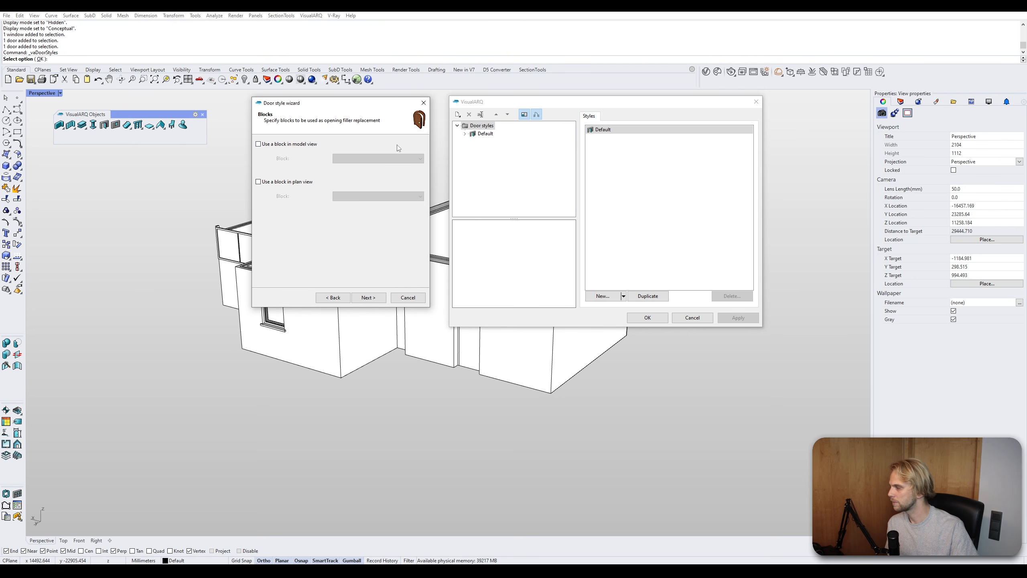
# - Finish the door style wizard without blocks and close the style manager
pyautogui.click(367, 298)
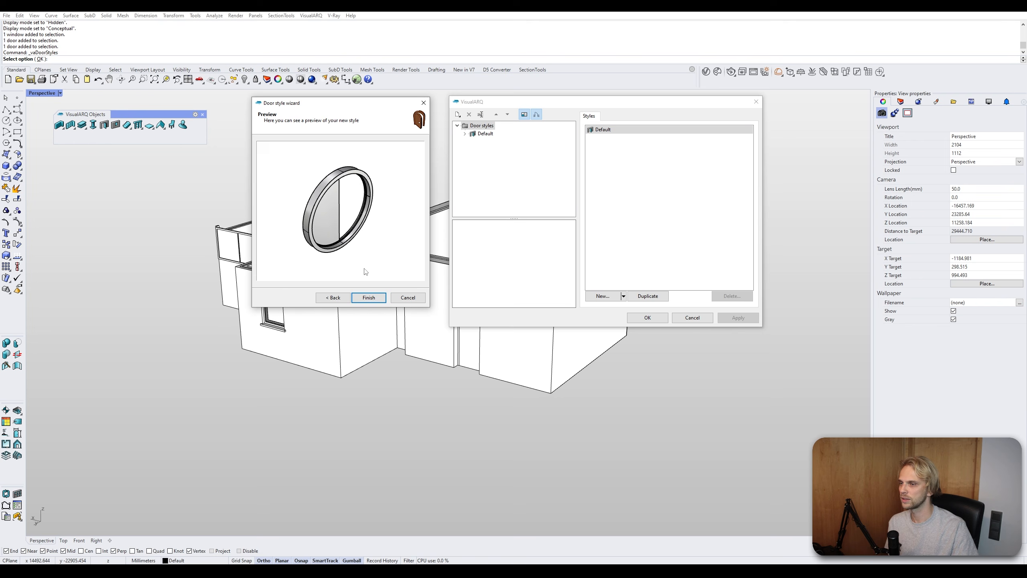
pyautogui.click(371, 299)
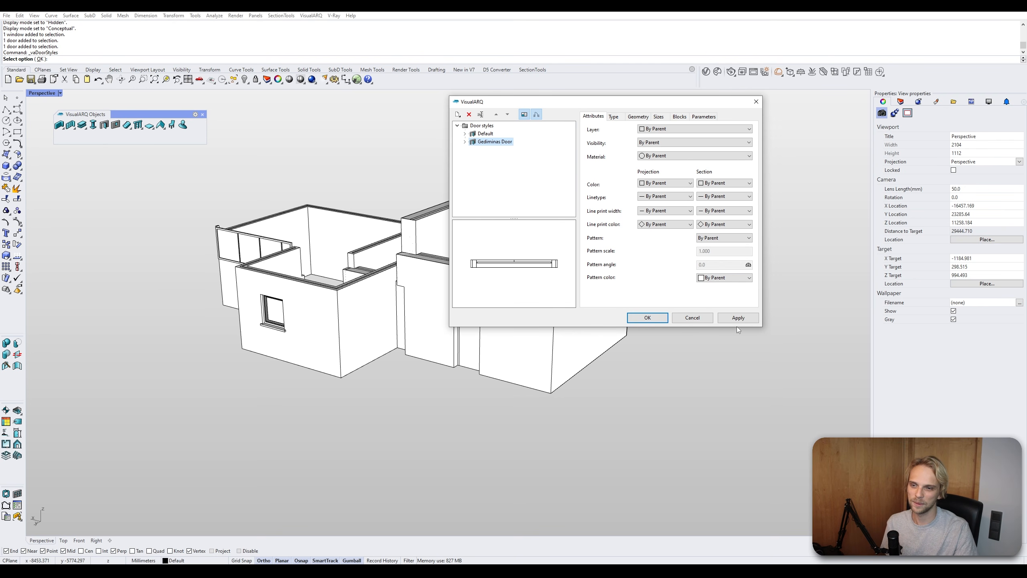
pyautogui.click(647, 317)
# - Select the window and check which styles are available in its VisualARQ properties
pyautogui.click(266, 313)
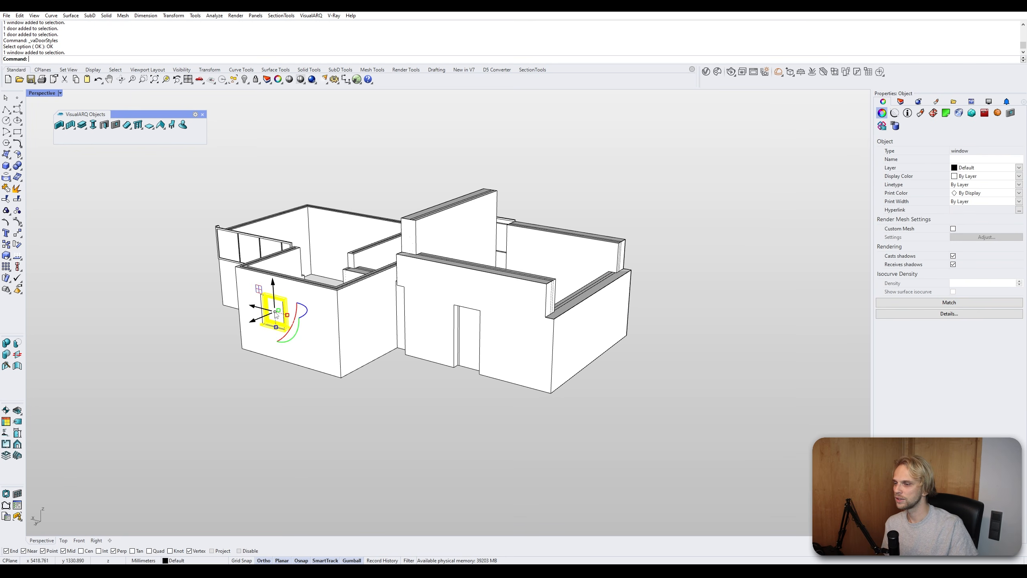
pyautogui.moveTo(284, 324); pyautogui.dragTo(326, 323, button='right')
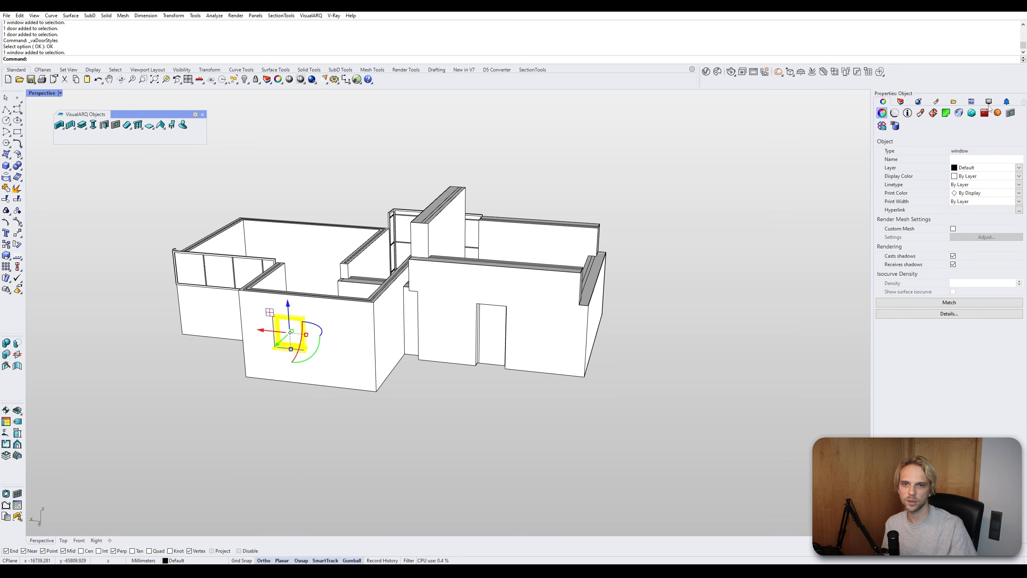
pyautogui.click(1010, 113)
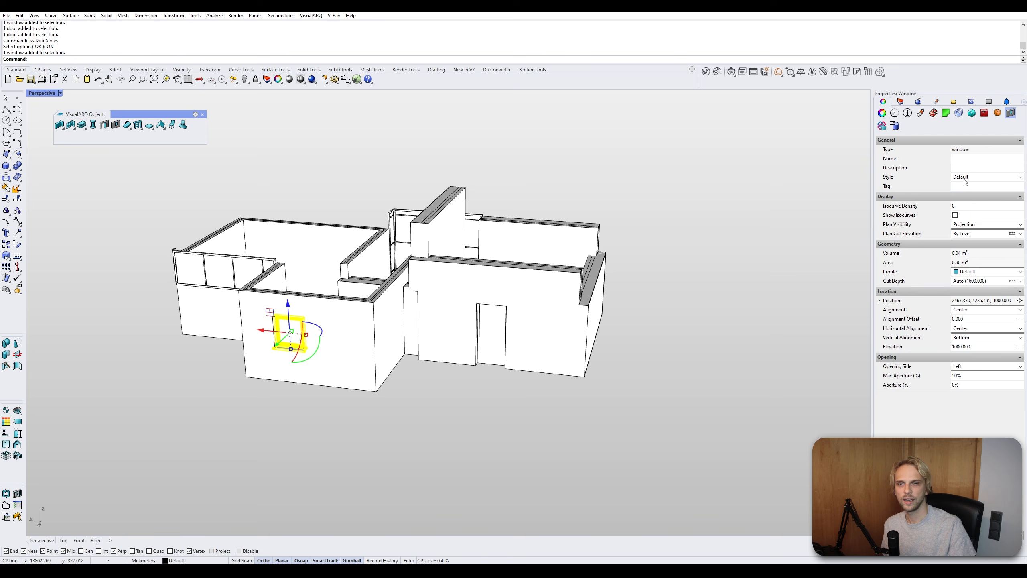
pyautogui.click(972, 178)
pyautogui.click(978, 183)
pyautogui.click(1019, 178)
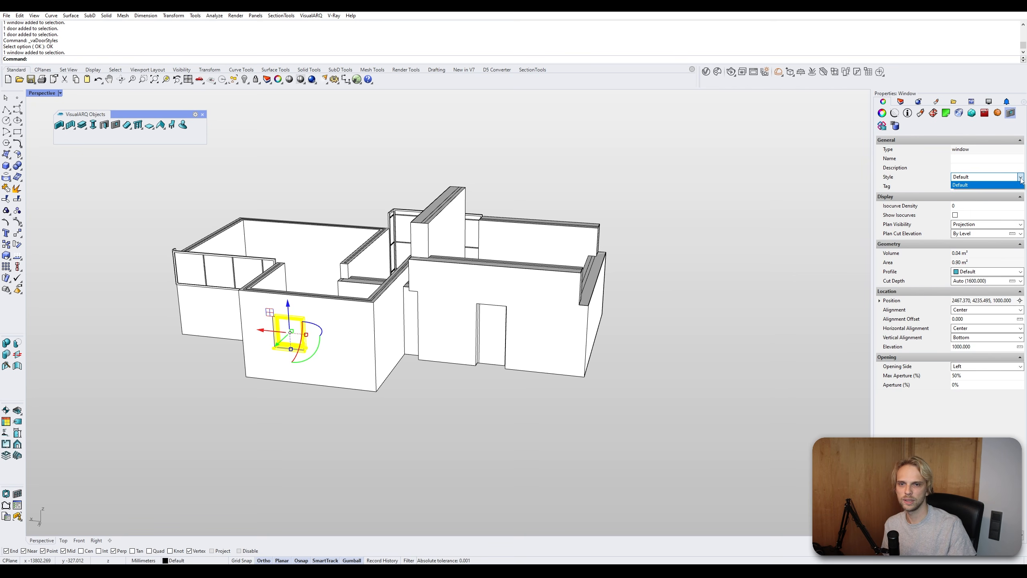
pyautogui.click(1019, 177)
pyautogui.click(827, 288)
# - Assign the newly created circular door style to the door in the right room
pyautogui.click(501, 334)
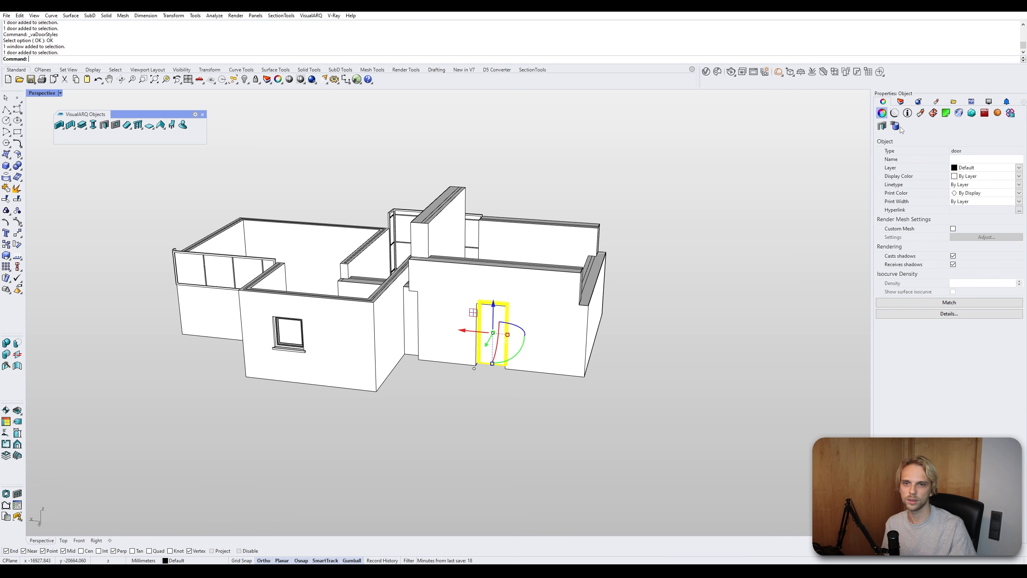
pyautogui.click(882, 126)
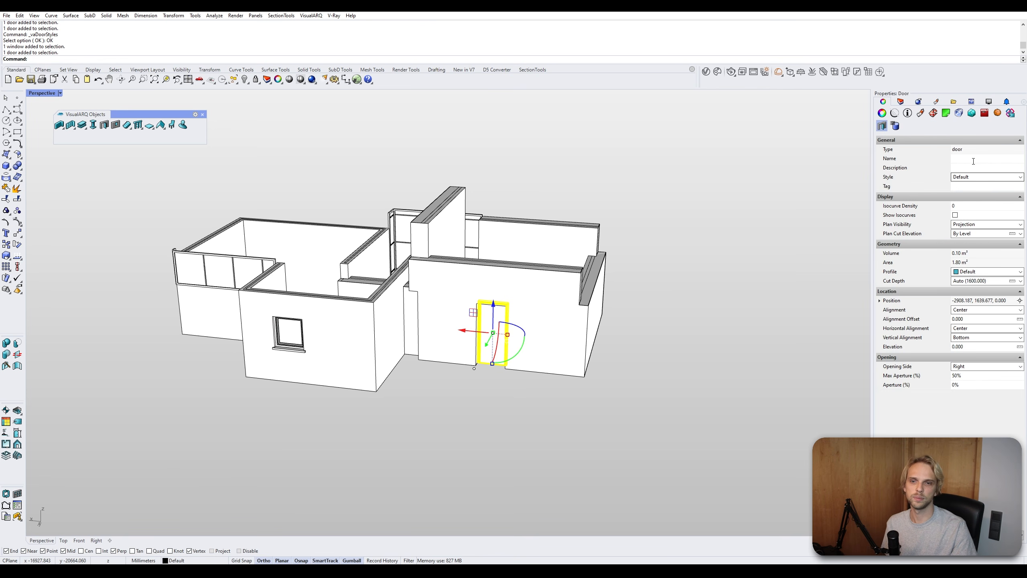
pyautogui.click(973, 178)
pyautogui.click(974, 191)
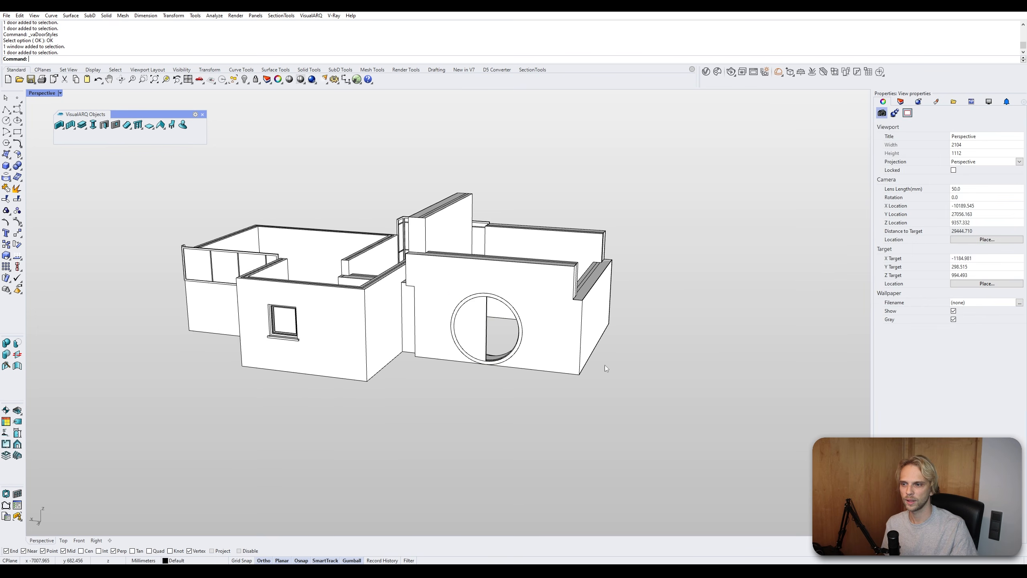
# - Extend the start point of the wall that holds the circular door
pyautogui.scroll(3, 605, 365)
pyautogui.moveTo(508, 297); pyautogui.dragTo(509, 276)
pyautogui.press('Escape')
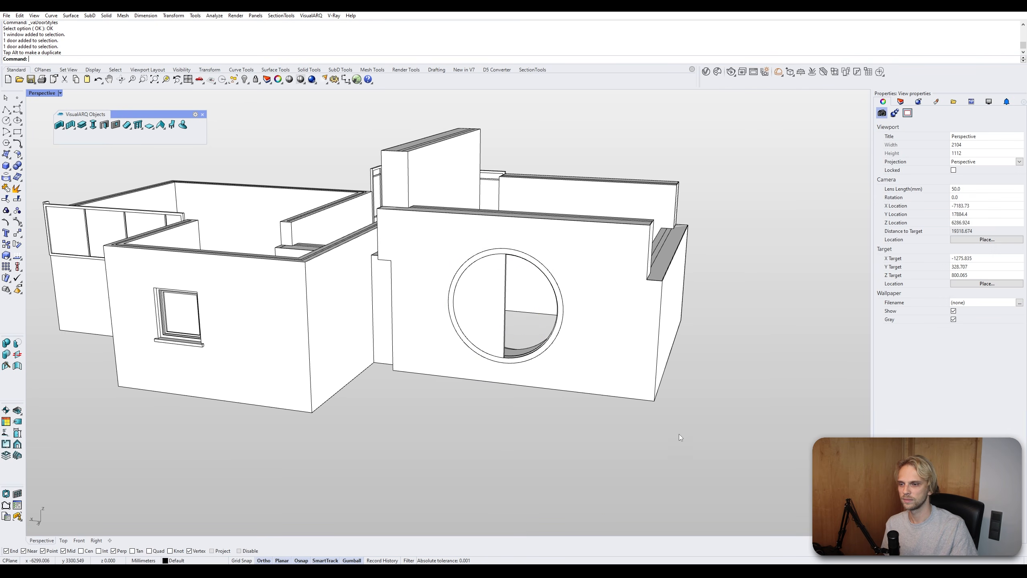
pyautogui.moveTo(679, 434); pyautogui.dragTo(494, 449, button='right')
pyautogui.scroll(6, 336, 242)
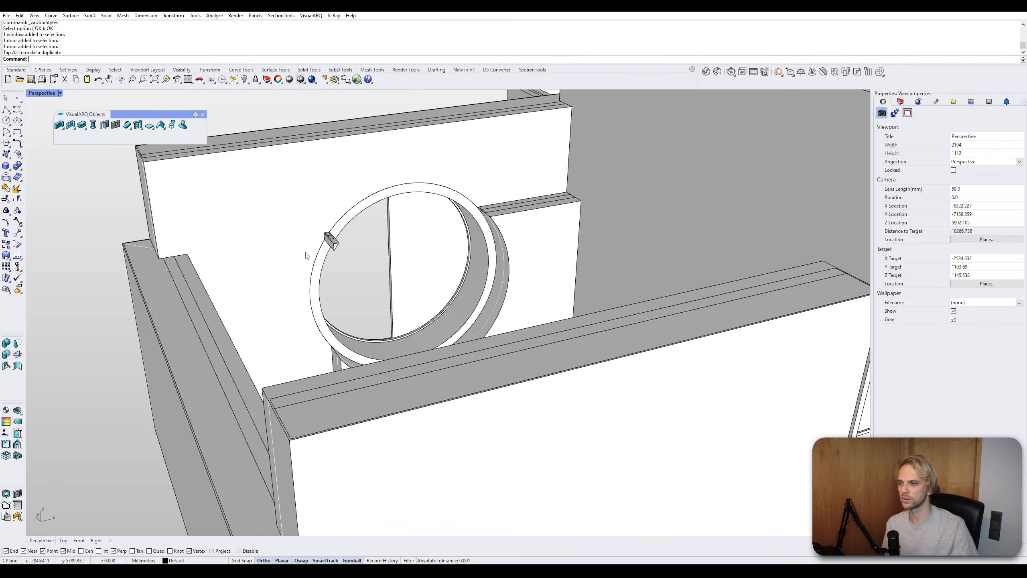
pyautogui.click(353, 249)
pyautogui.scroll(-6, 353, 249)
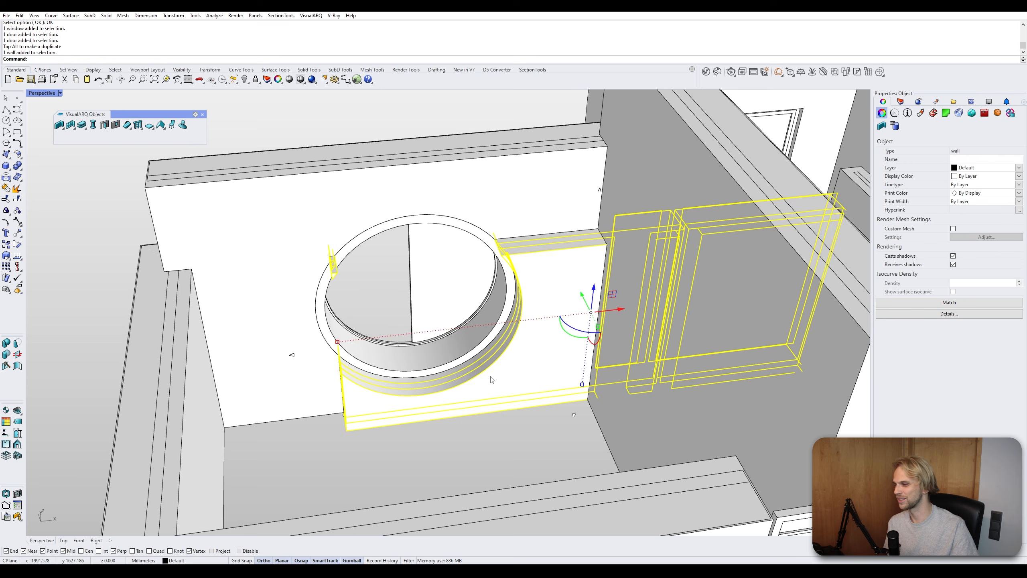
pyautogui.moveTo(552, 274); pyautogui.dragTo(475, 392, button='right')
pyautogui.click(289, 359)
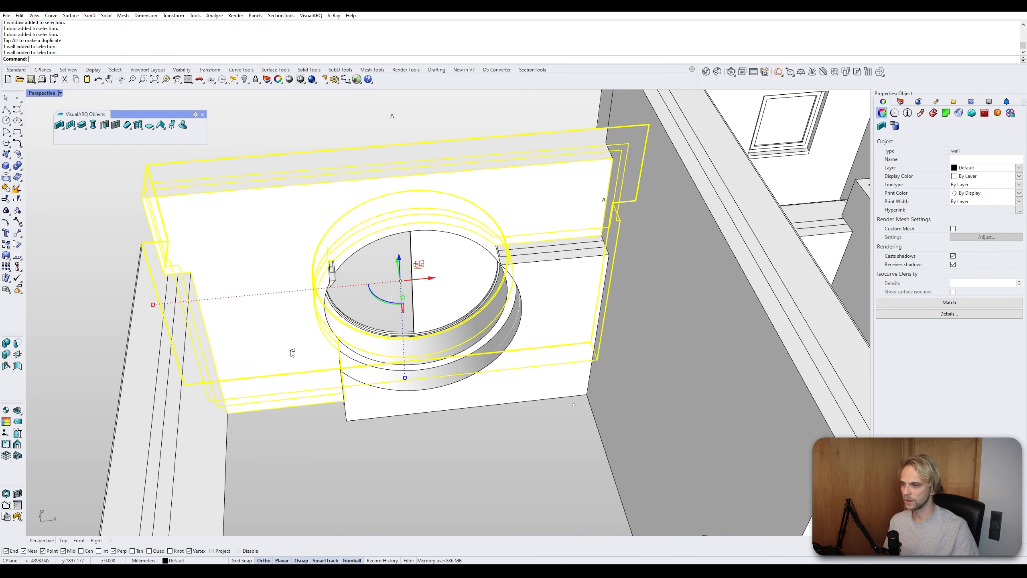
pyautogui.click(362, 395)
pyautogui.moveTo(293, 350); pyautogui.dragTo(247, 355)
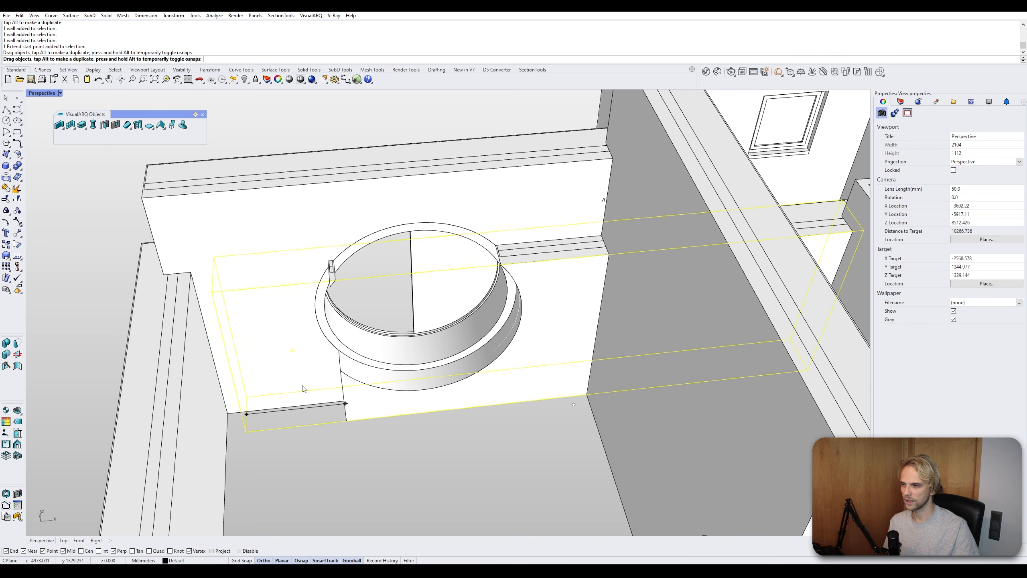
# - Raise the height of the wall segment beside the circular door using its height grip
pyautogui.moveTo(378, 418); pyautogui.dragTo(461, 396, button='right')
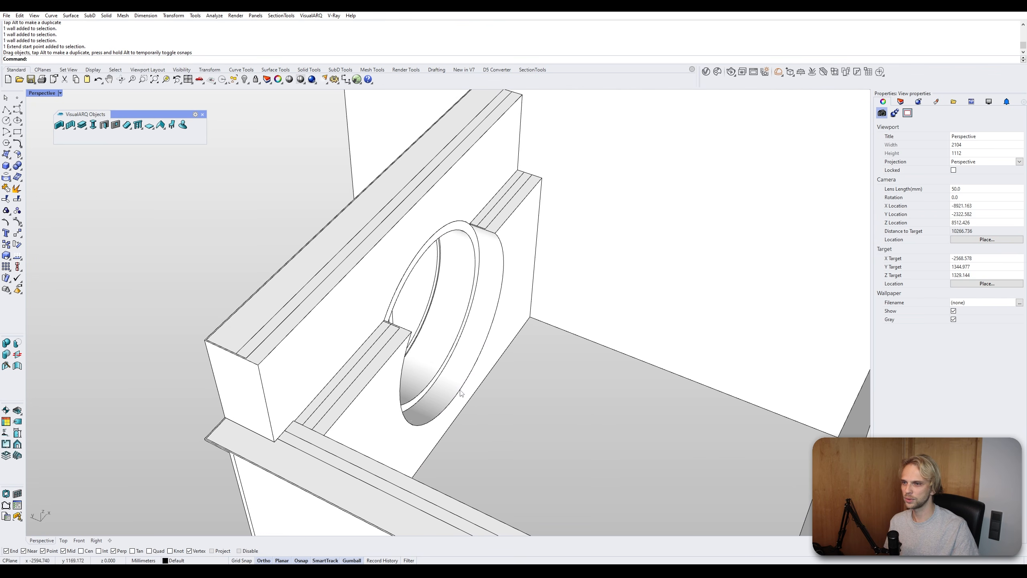
pyautogui.click(508, 199)
pyautogui.moveTo(497, 161); pyautogui.dragTo(482, 107)
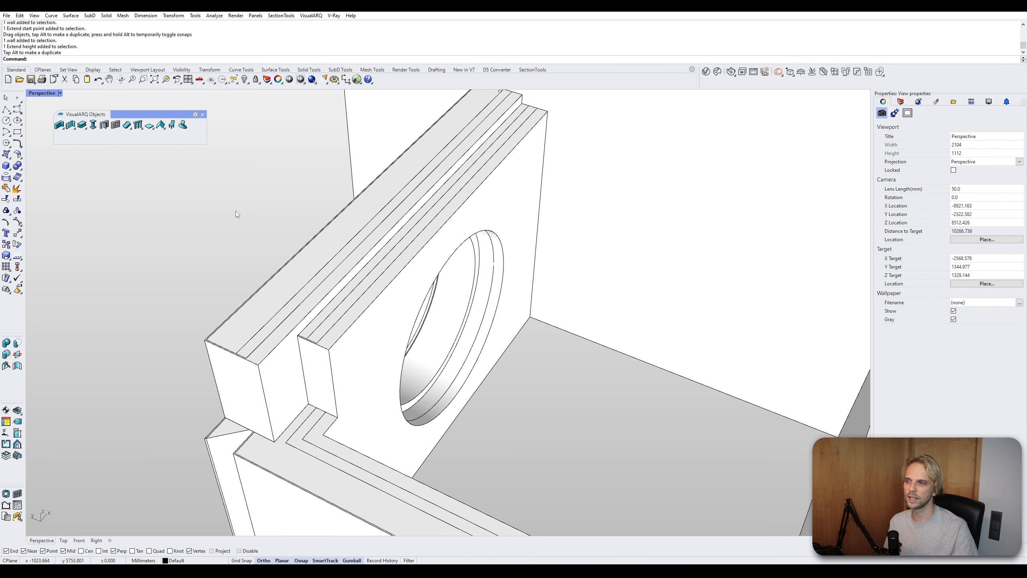
# - Orbit and zoom around the house to review the edited walls
pyautogui.moveTo(236, 213); pyautogui.dragTo(244, 239, button='right')
pyautogui.scroll(-8, 311, 275)
pyautogui.moveTo(314, 296); pyautogui.dragTo(518, 316, button='right')
pyautogui.scroll(-2, 524, 305)
pyautogui.scroll(6, 404, 280)
pyautogui.scroll(-4, 403, 277)
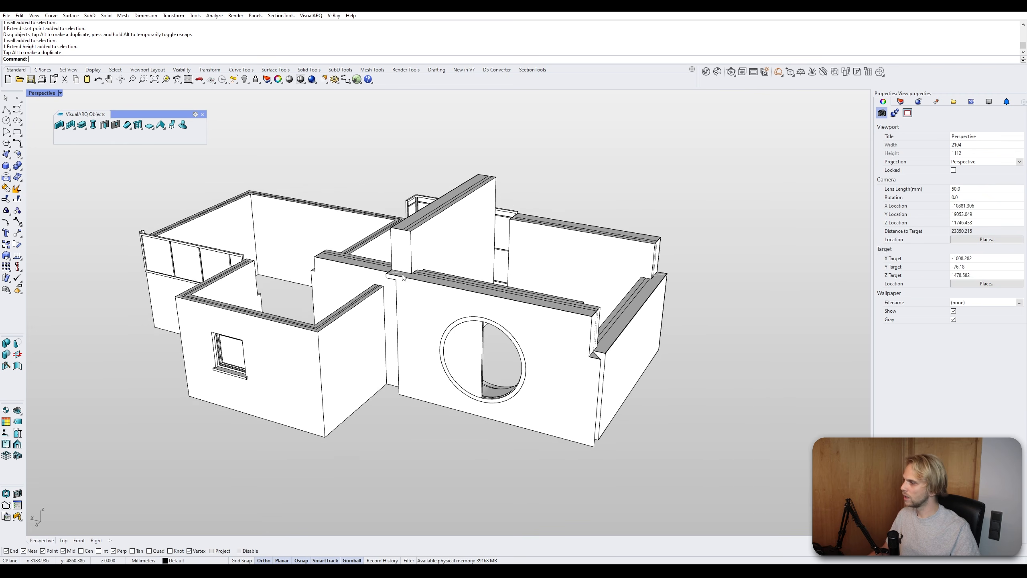
pyautogui.keyDown('shift'); pyautogui.moveTo(402, 277); pyautogui.dragTo(404, 266, button='right'); pyautogui.keyUp('shift')
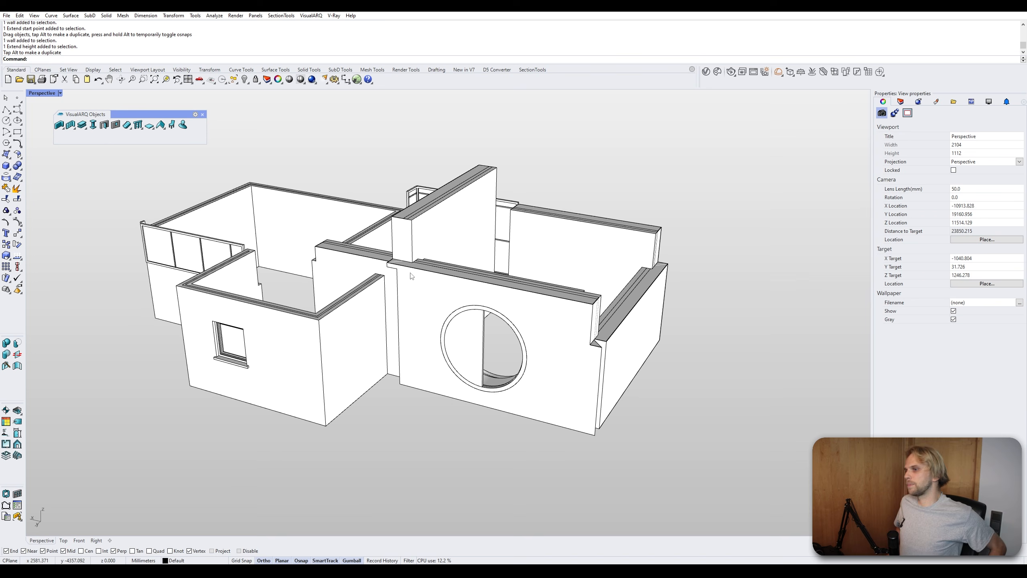
pyautogui.moveTo(413, 276); pyautogui.dragTo(378, 271, button='right')
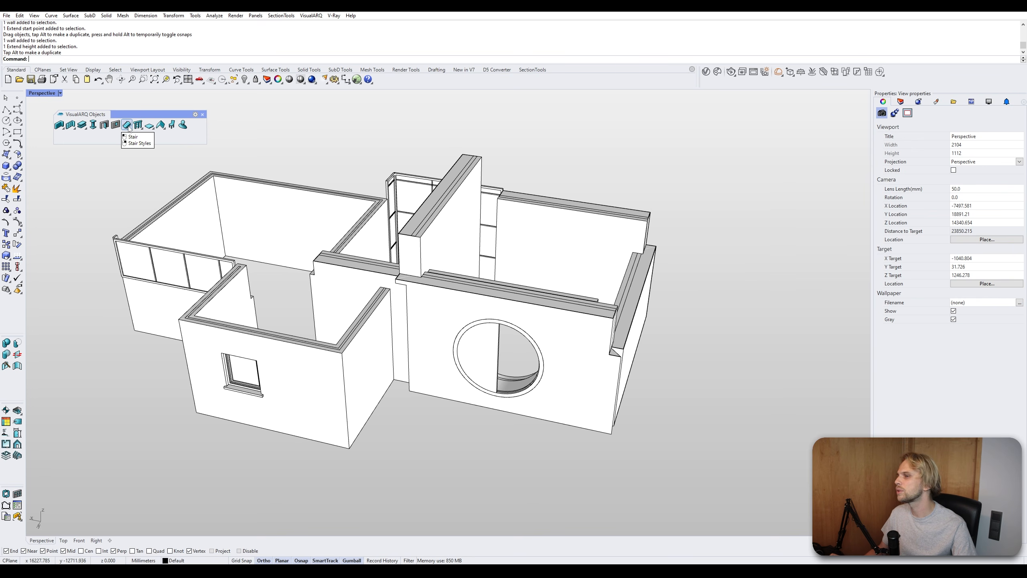
# - Draw a default stair in the upper-left room by placing its insert point and three path points
pyautogui.click(127, 125)
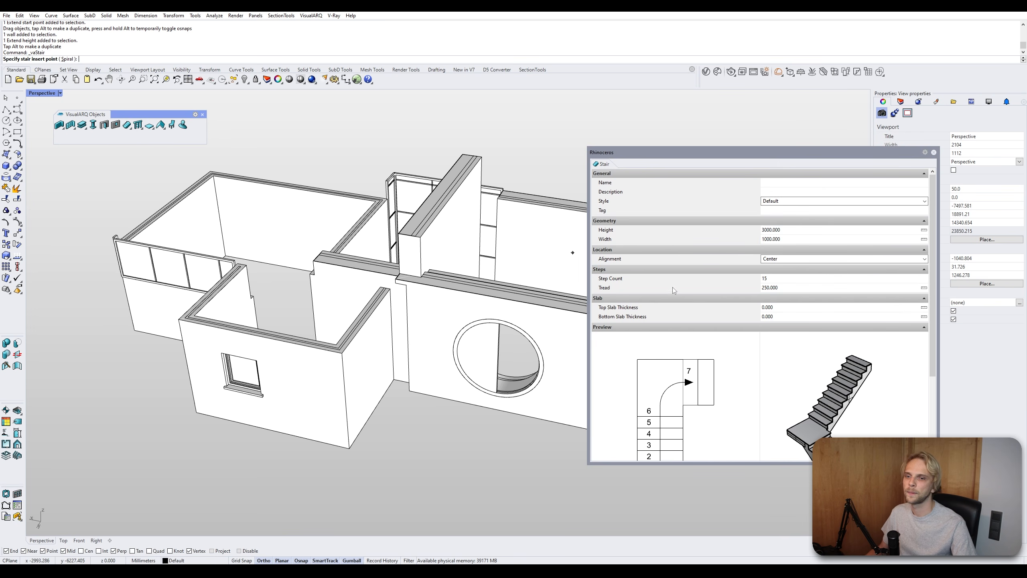
pyautogui.scroll(-1, 759, 288)
pyautogui.scroll(-1, 769, 315)
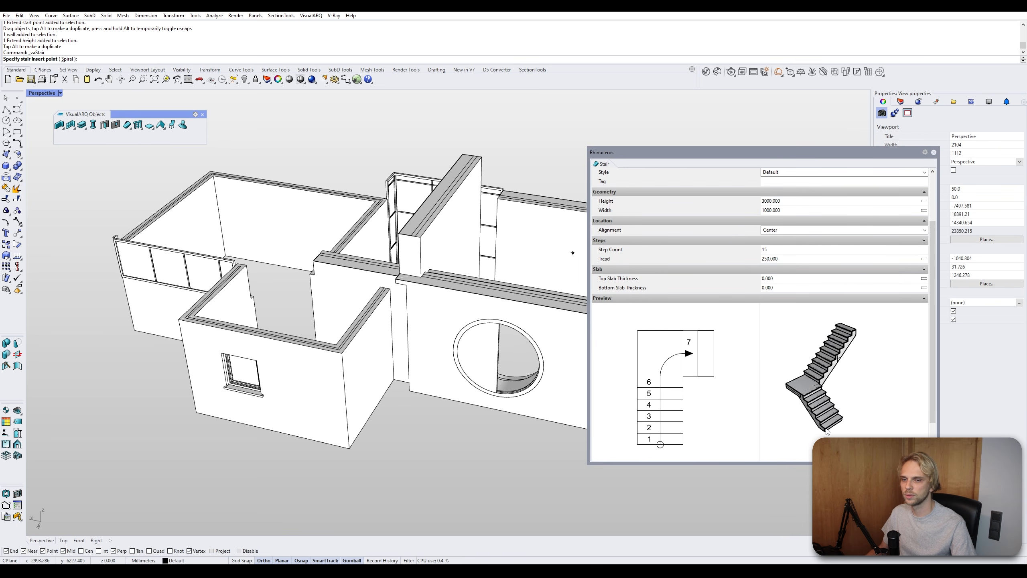
pyautogui.scroll(-5, 368, 300)
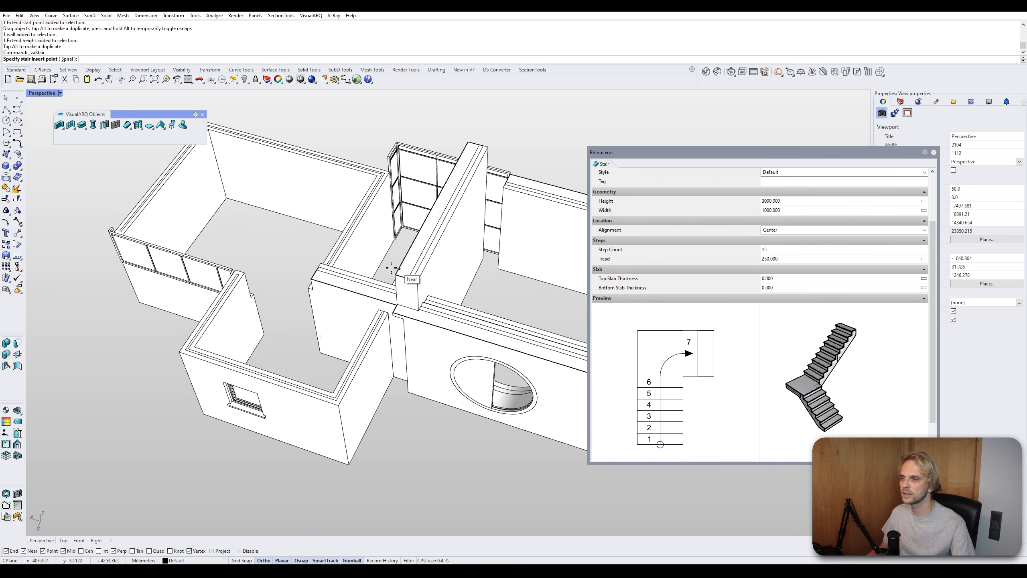
pyautogui.moveTo(338, 278); pyautogui.dragTo(343, 326, button='right')
pyautogui.scroll(3, 257, 275)
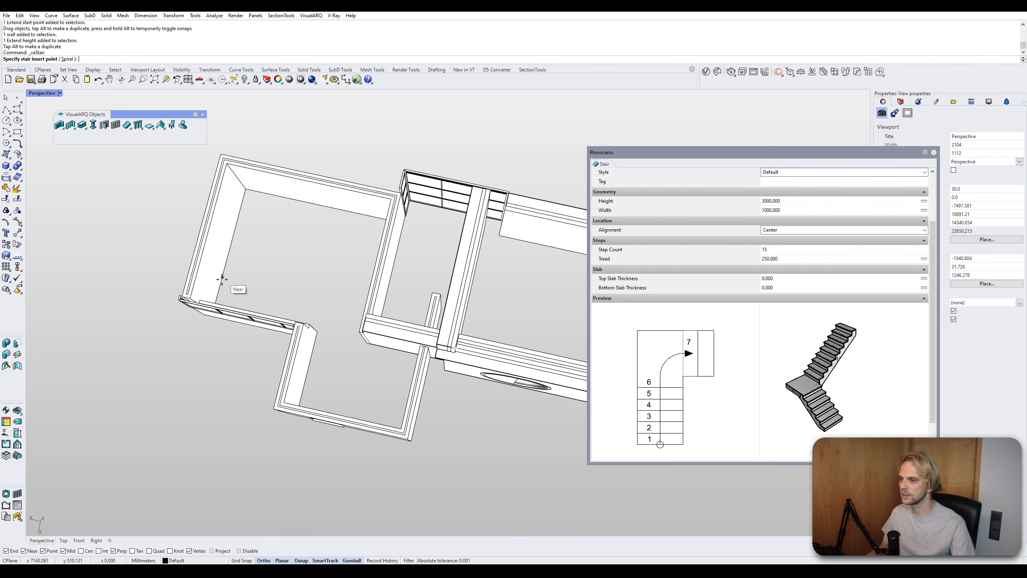
pyautogui.click(224, 285)
pyautogui.click(244, 217)
pyautogui.click(307, 236)
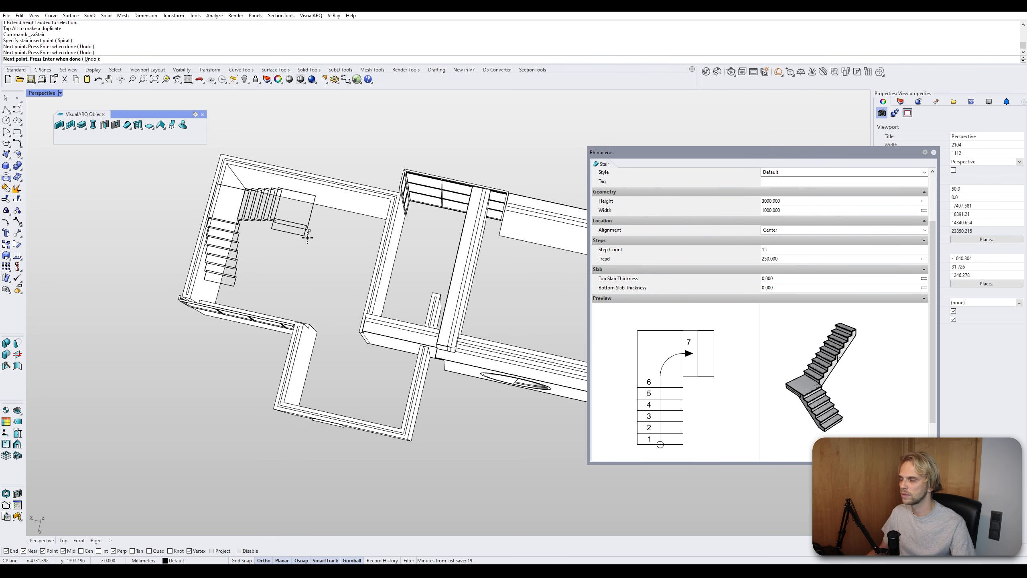
pyautogui.click(295, 284)
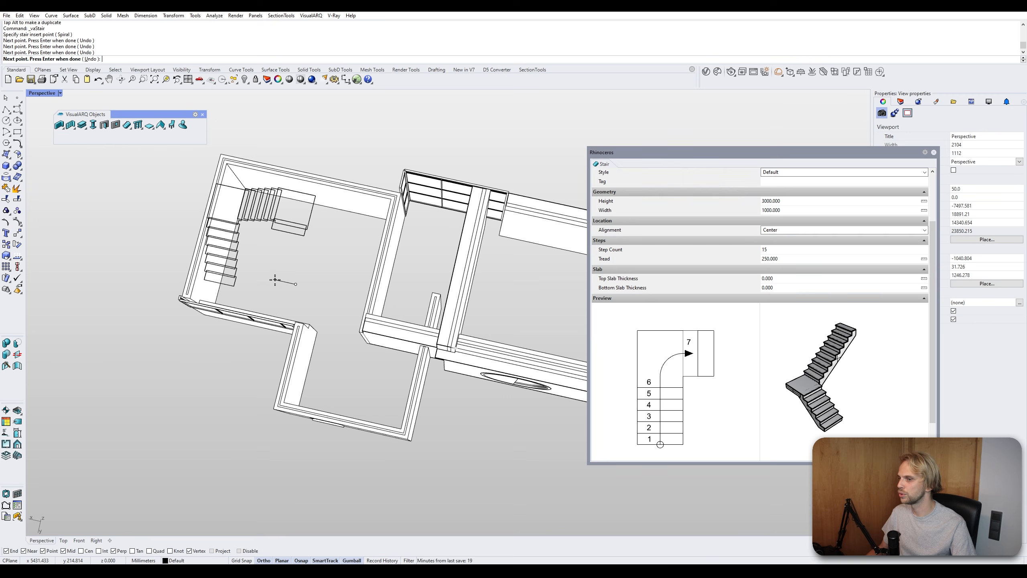
pyautogui.press('Return')
# - Move the stair slightly within the upper-left room
pyautogui.click(258, 216)
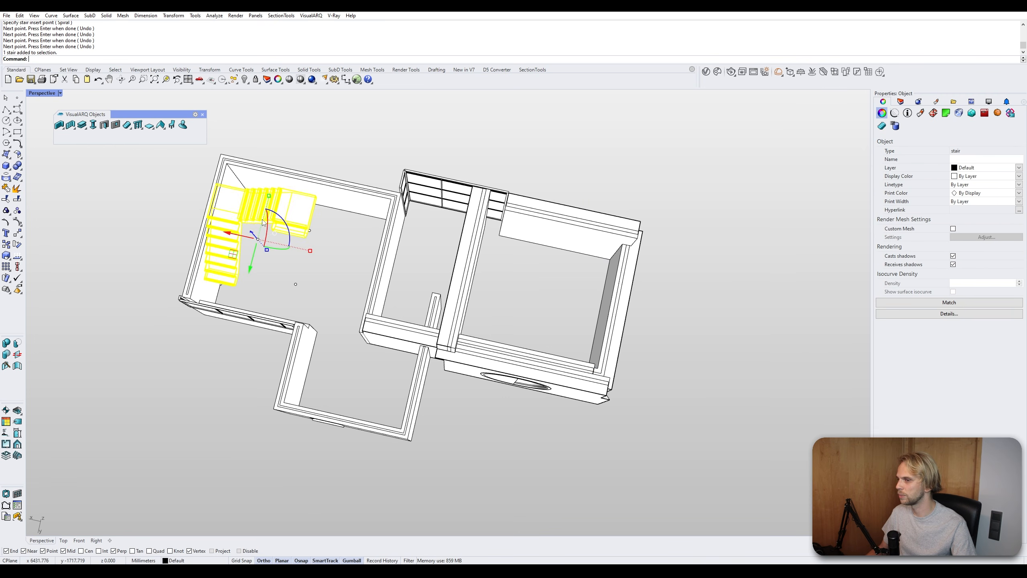
pyautogui.moveTo(242, 240); pyautogui.dragTo(262, 241)
pyautogui.click(307, 277)
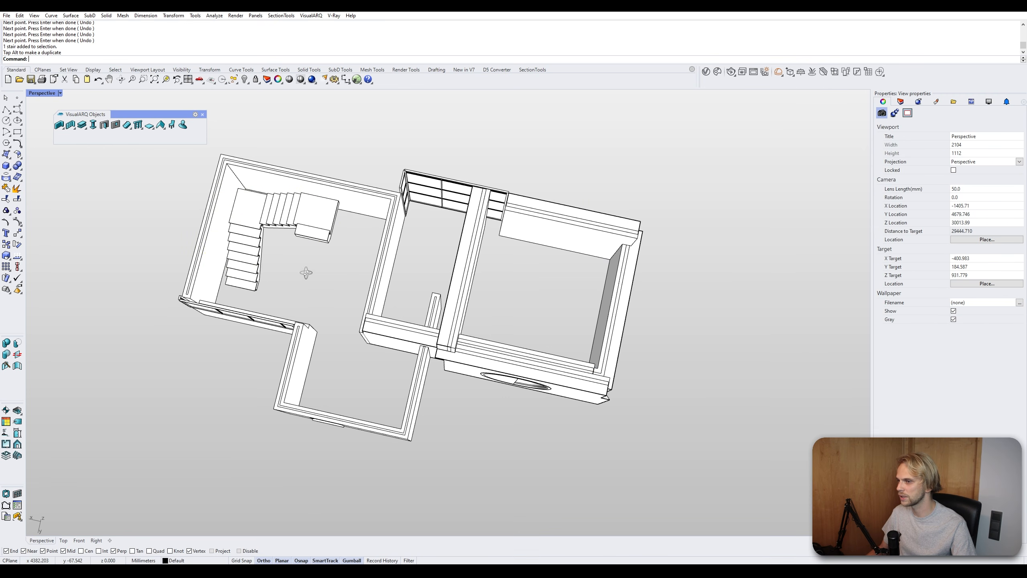
# - Place a spiral stair outside the house, next to the upper-left room, by picking its center and end direction
pyautogui.scroll(4, 306, 274)
pyautogui.scroll(-5, 280, 228)
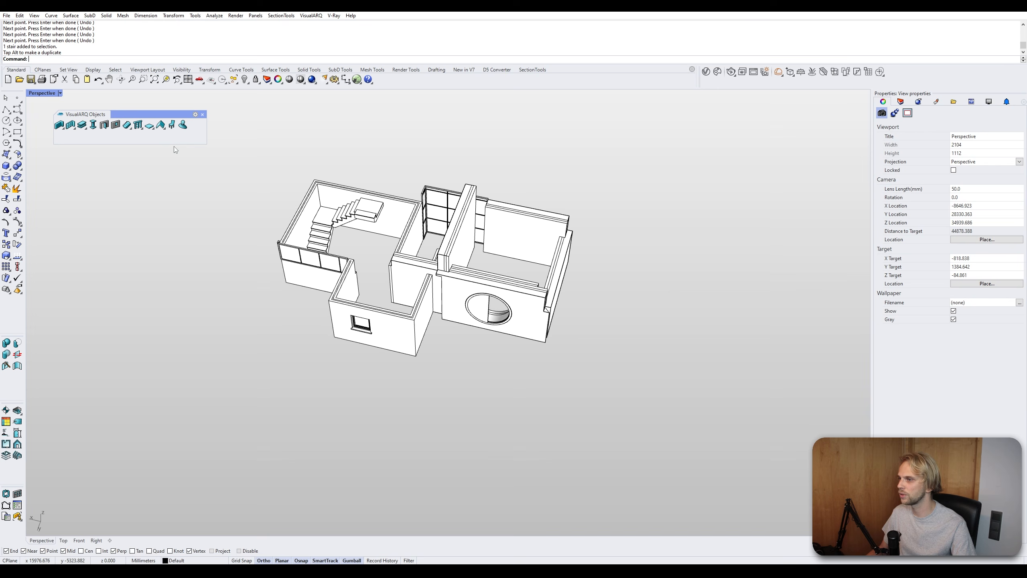
pyautogui.click(127, 127)
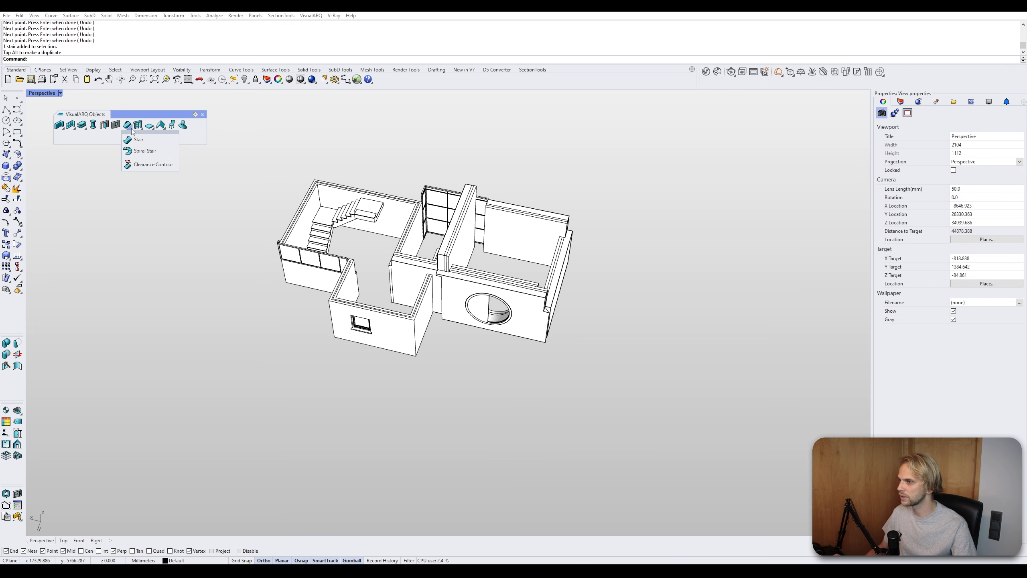
pyautogui.click(154, 155)
pyautogui.moveTo(229, 268); pyautogui.dragTo(236, 301, button='right')
pyautogui.click(222, 292)
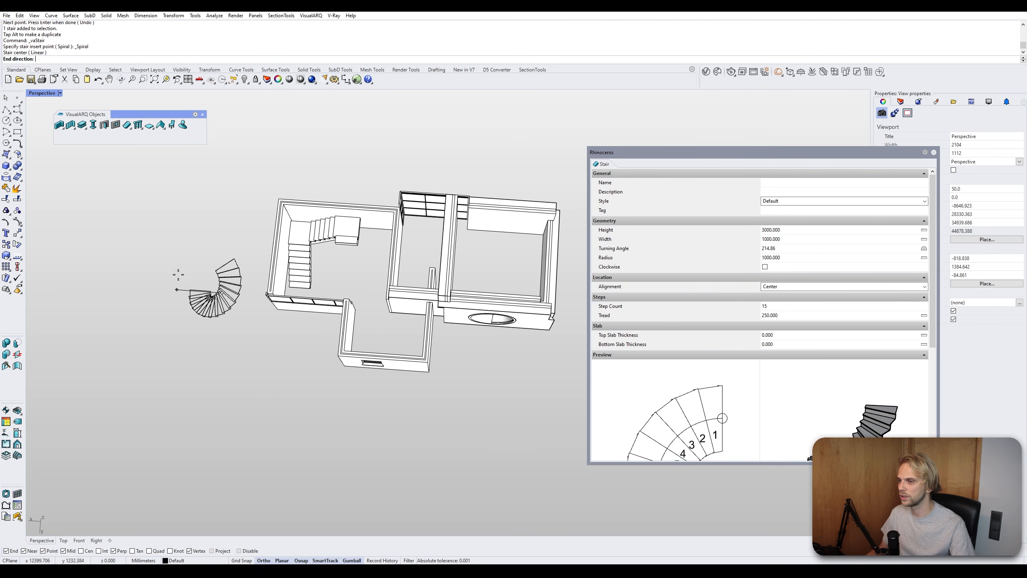
pyautogui.click(206, 233)
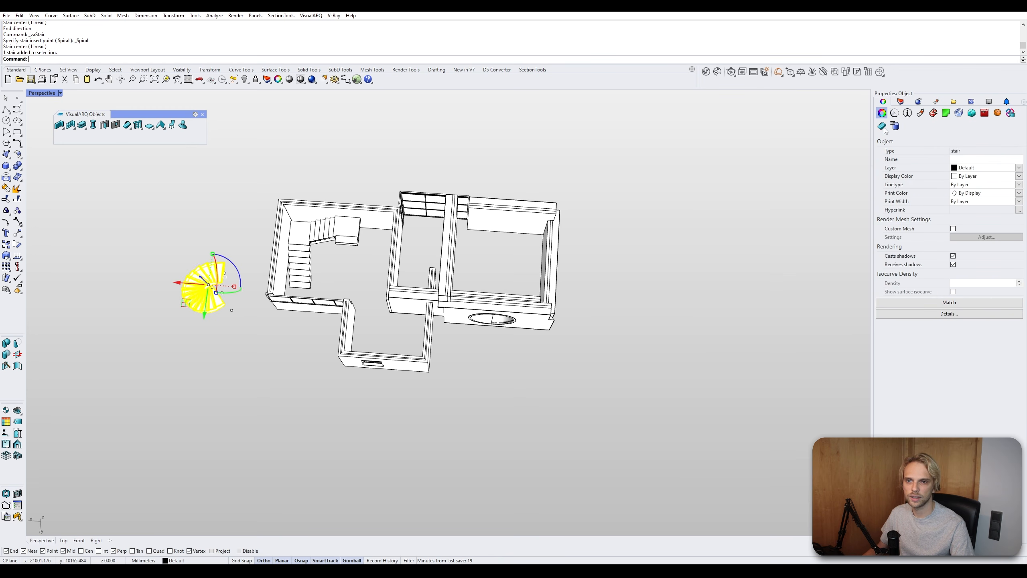
# - Set the spiral stair's turning angle to 312 in its VisualARQ properties
pyautogui.click(883, 128)
pyautogui.moveTo(425, 233); pyautogui.dragTo(634, 182, button='right')
pyautogui.scroll(7, 684, 395)
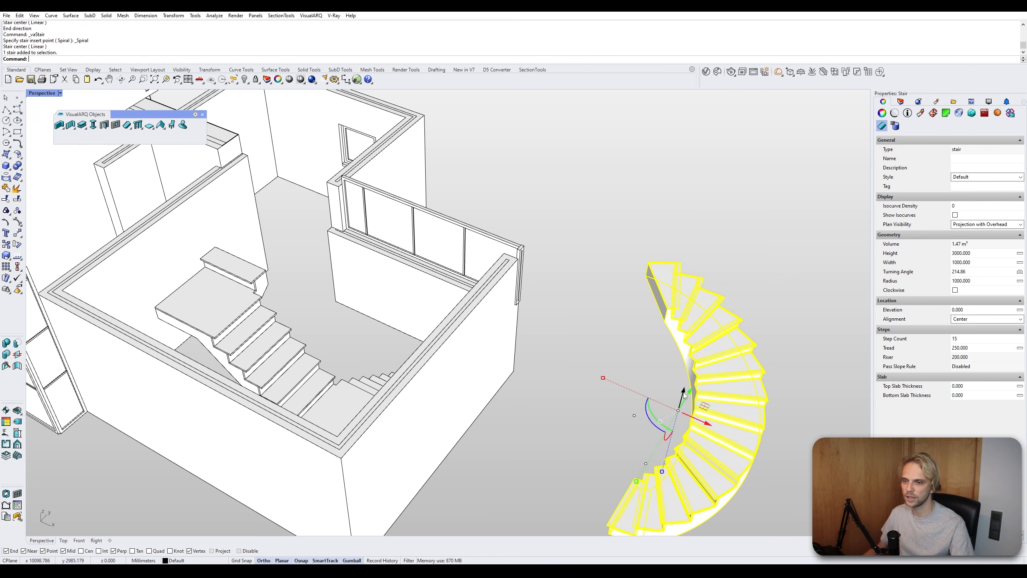
pyautogui.keyDown('shift'); pyautogui.moveTo(684, 396); pyautogui.dragTo(582, 240, button='right'); pyautogui.keyUp('shift')
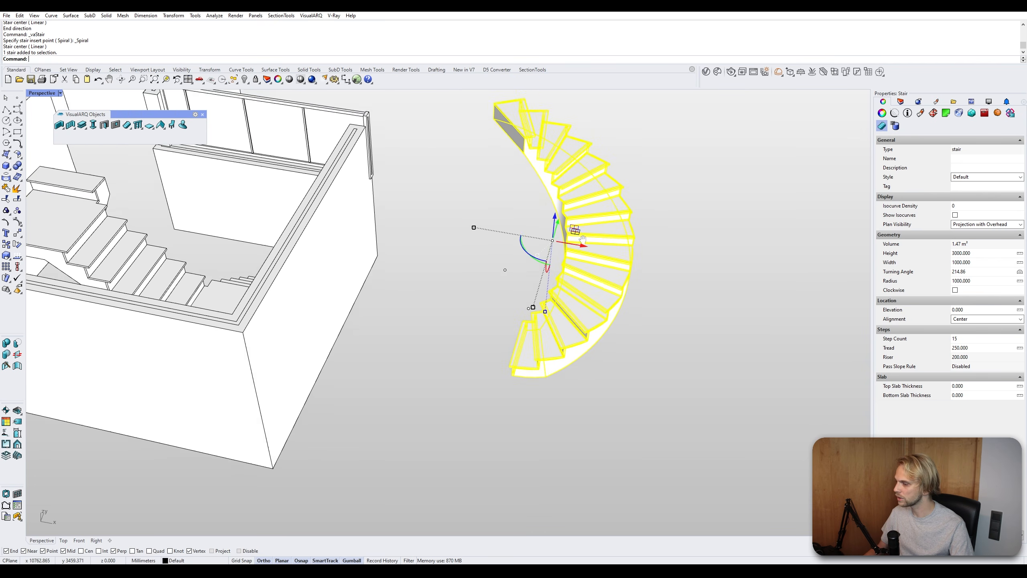
pyautogui.scroll(3, 582, 239)
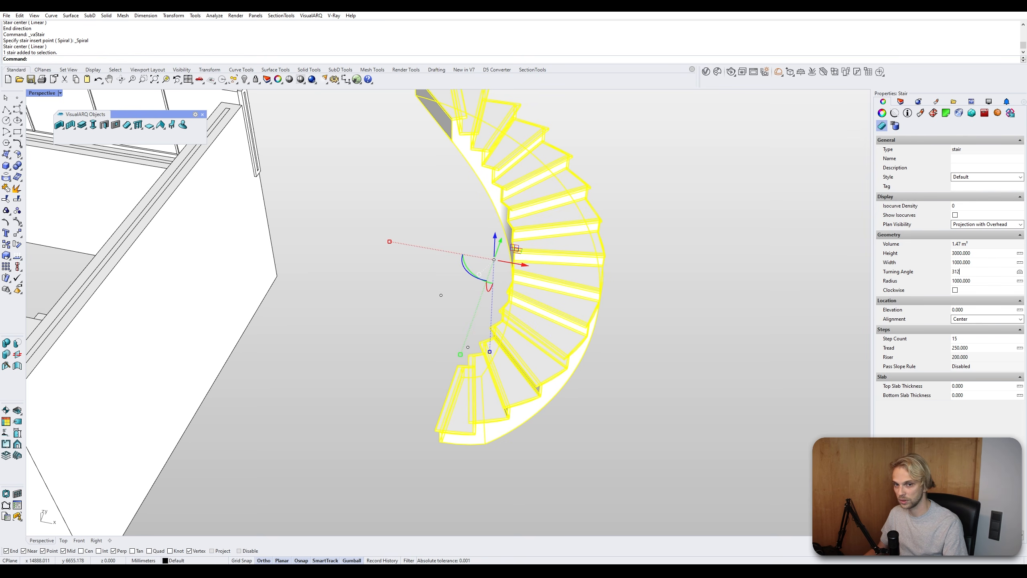
pyautogui.press('Return')
# - Set the spiral stair's radius to 1500
pyautogui.moveTo(706, 286); pyautogui.dragTo(584, 267, button='right')
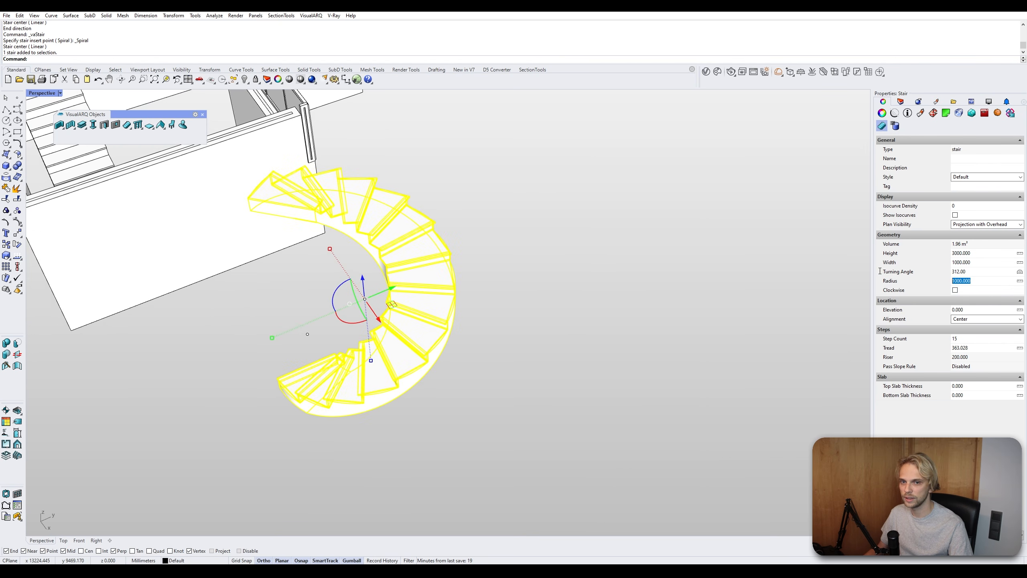
pyautogui.write('1')
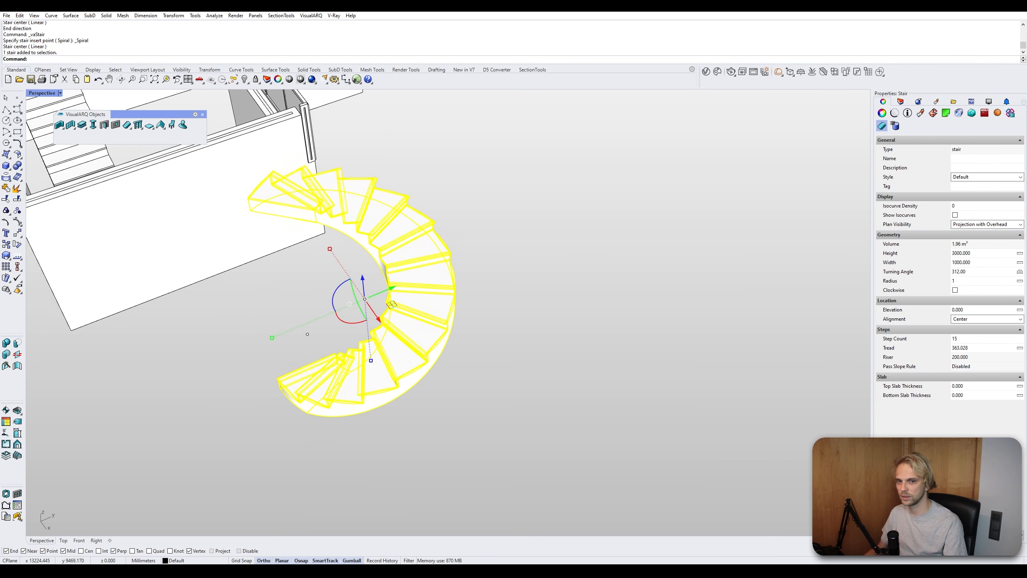
pyautogui.write('500')
pyautogui.press('Return')
# - Toggle the spiral stair's Clockwise option on and back off
pyautogui.moveTo(510, 280)
pyautogui.mouseDown(button='right')
pyautogui.moveTo(479, 297)
pyautogui.moveTo(504, 289)
pyautogui.mouseUp(button='right')
pyautogui.click(720, 327)
pyautogui.moveTo(720, 327); pyautogui.dragTo(739, 299, button='right')
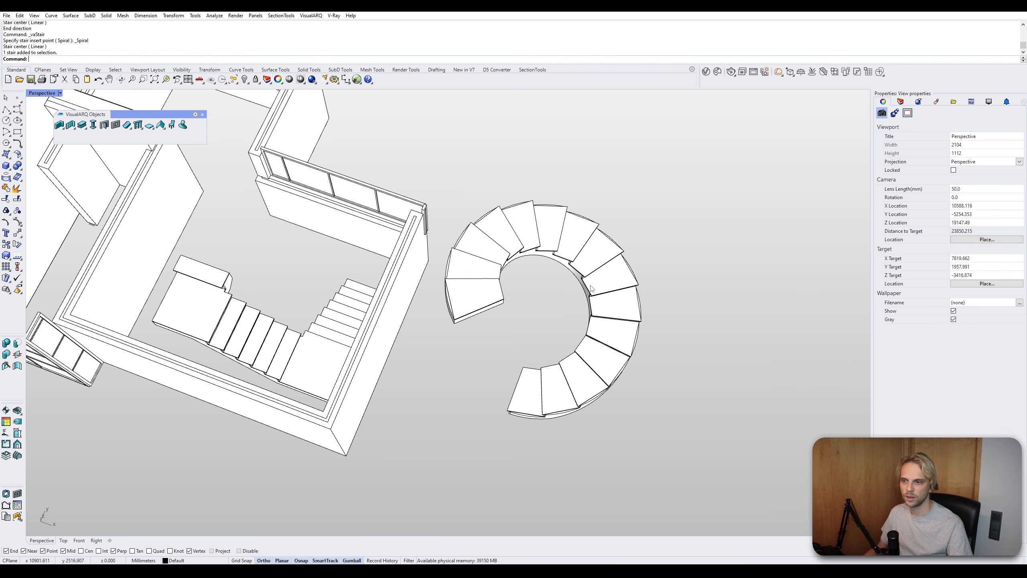
pyautogui.click(616, 273)
pyautogui.moveTo(655, 263); pyautogui.dragTo(747, 273, button='right')
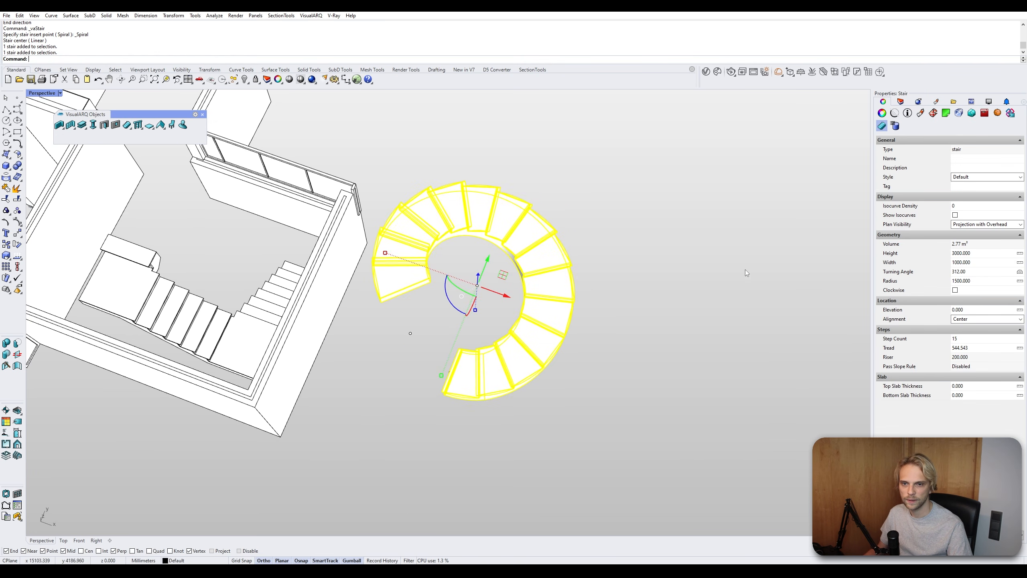
pyautogui.click(956, 290)
pyautogui.click(955, 290)
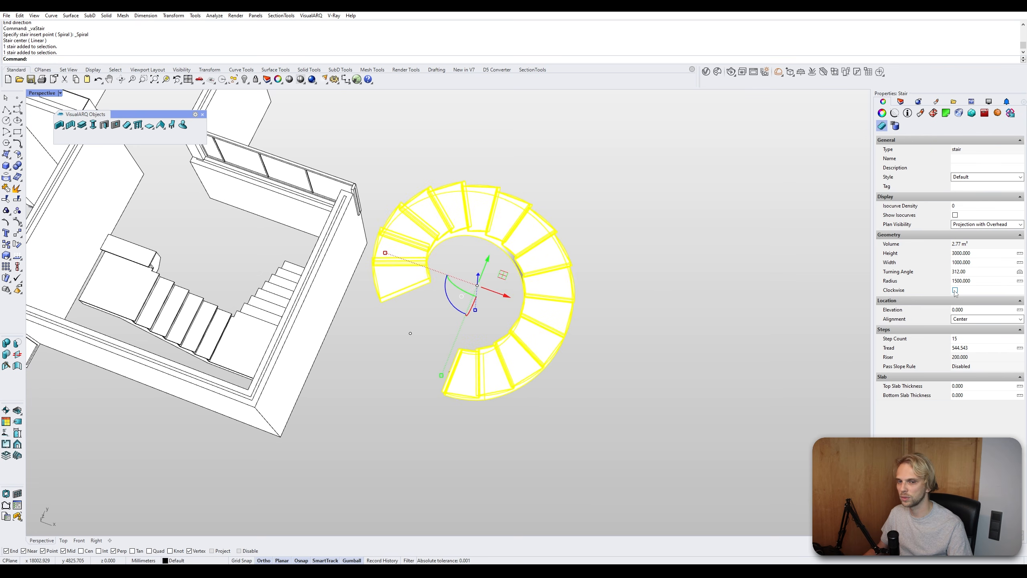
# - Try the Left and Right alignment options for the spiral stair before returning it to Center
pyautogui.click(976, 322)
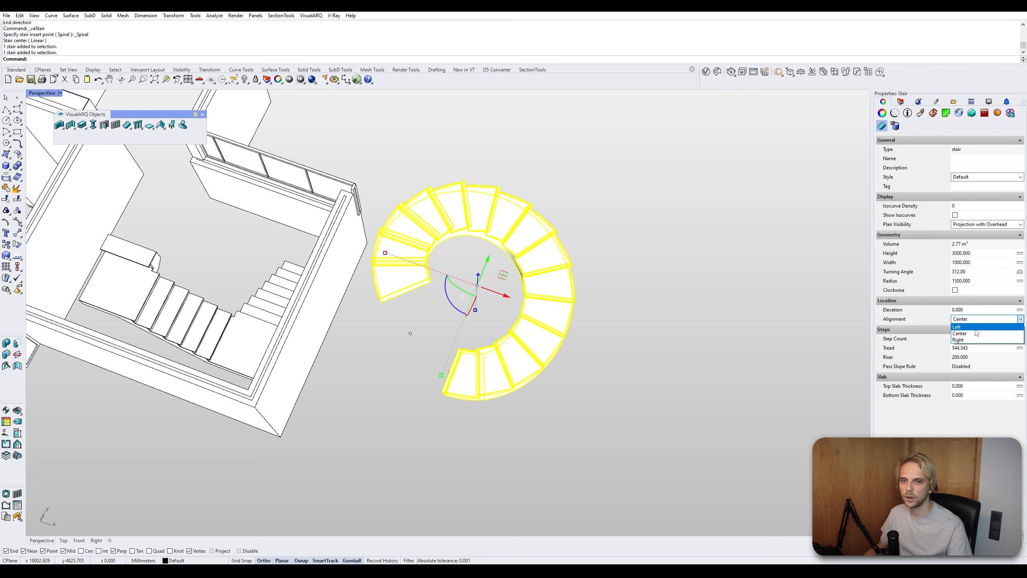
pyautogui.click(980, 325)
pyautogui.click(980, 322)
pyautogui.click(973, 339)
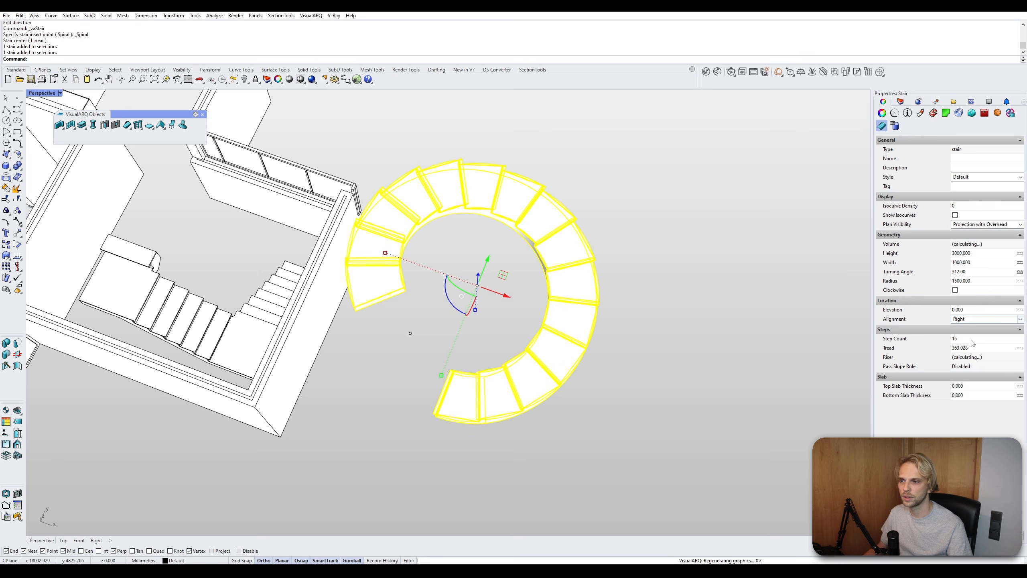
pyautogui.click(975, 320)
pyautogui.click(973, 332)
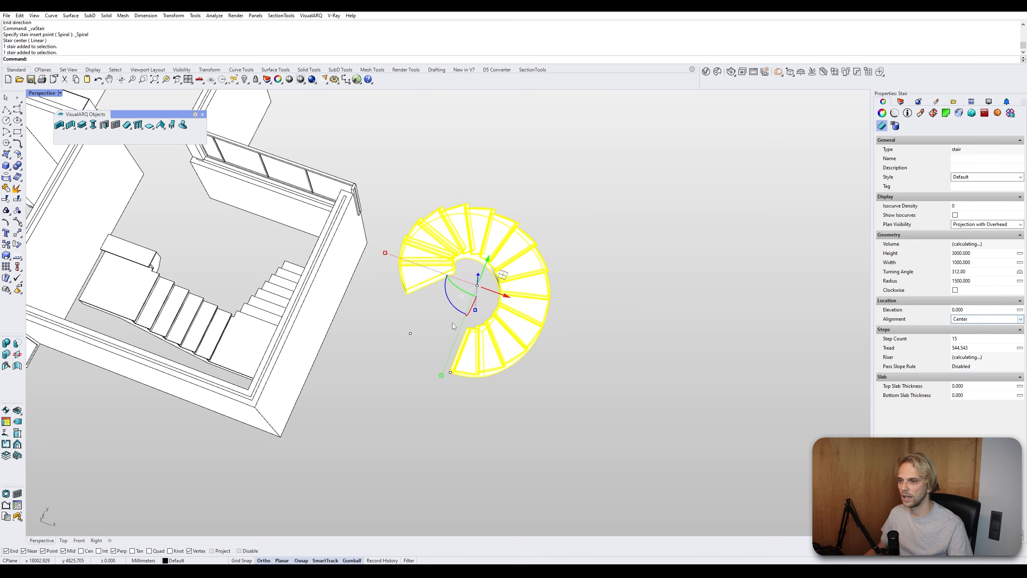
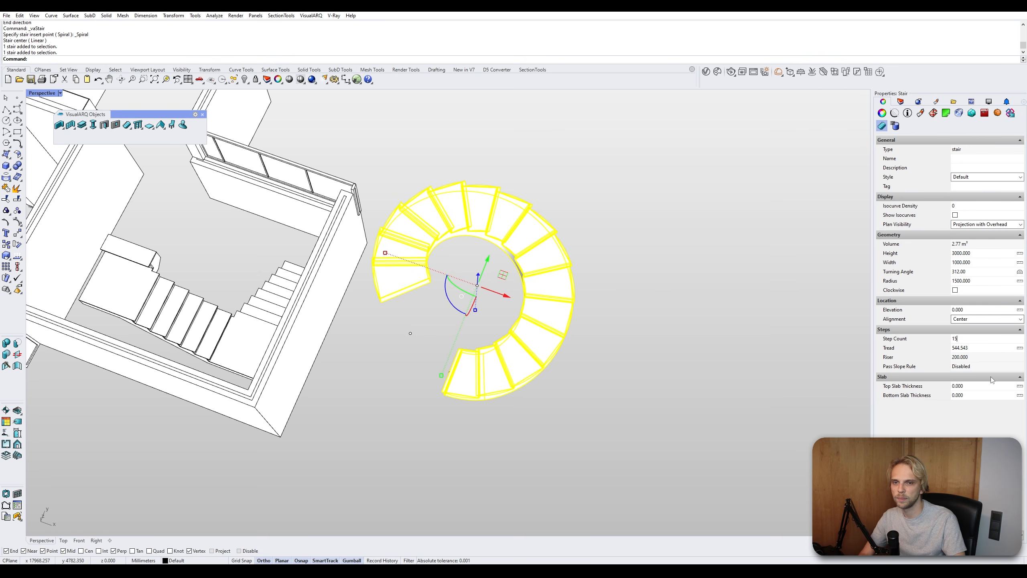
# - Delete the spiral stair from the model
pyautogui.moveTo(684, 255); pyautogui.dragTo(663, 183, button='right')
pyautogui.click(642, 319)
pyautogui.keyDown('shift'); pyautogui.moveTo(590, 178); pyautogui.dragTo(466, 198, button='right'); pyautogui.keyUp('shift')
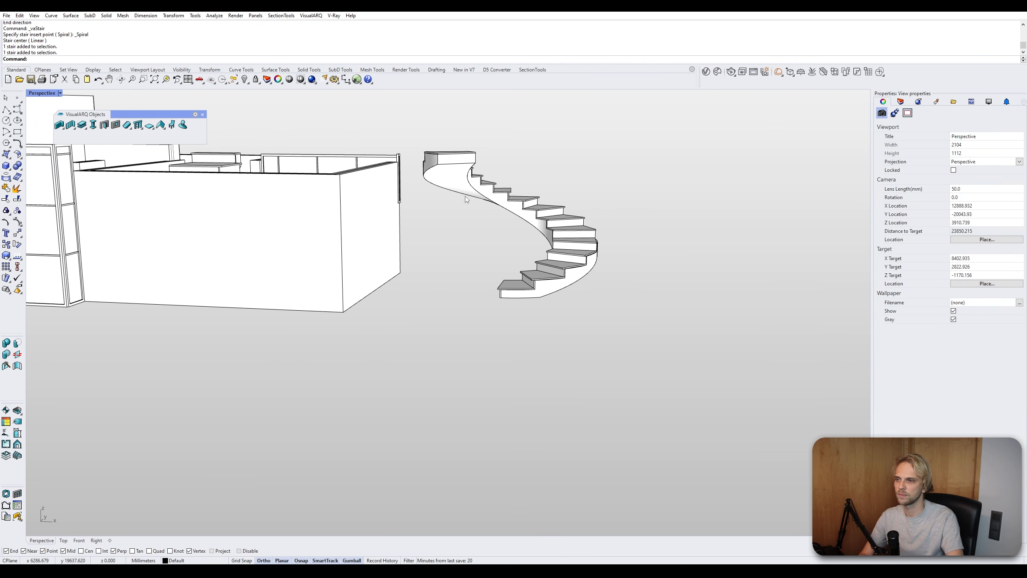
pyautogui.click(446, 171)
pyautogui.click(451, 285)
pyautogui.moveTo(451, 285); pyautogui.dragTo(385, 367, button='right')
pyautogui.scroll(6, 529, 253)
pyautogui.scroll(-4, 566, 290)
pyautogui.click(602, 289)
pyautogui.press('Delete')
pyautogui.click(386, 366)
pyautogui.scroll(5, 386, 366)
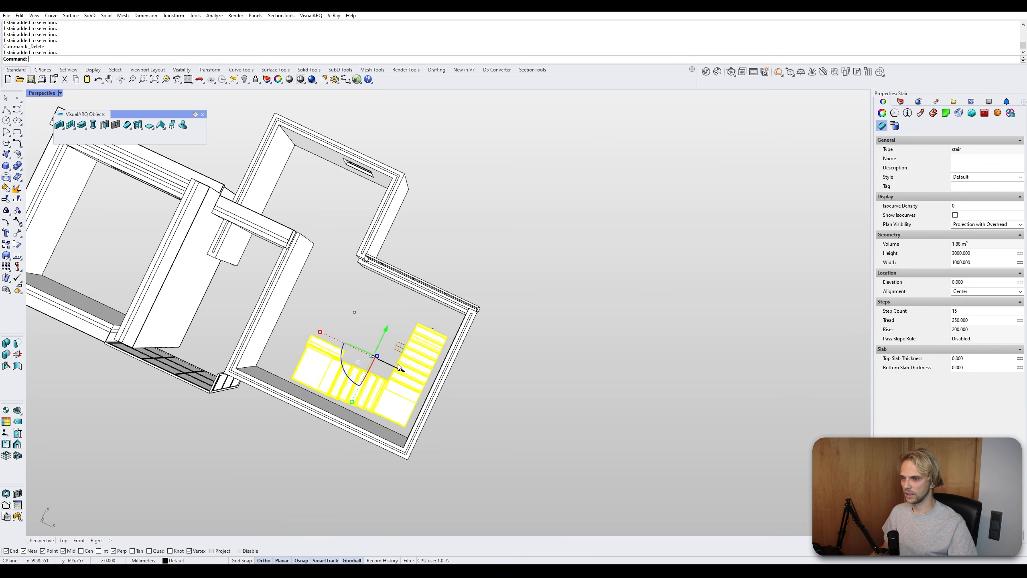
pyautogui.moveTo(386, 363); pyautogui.dragTo(387, 365)
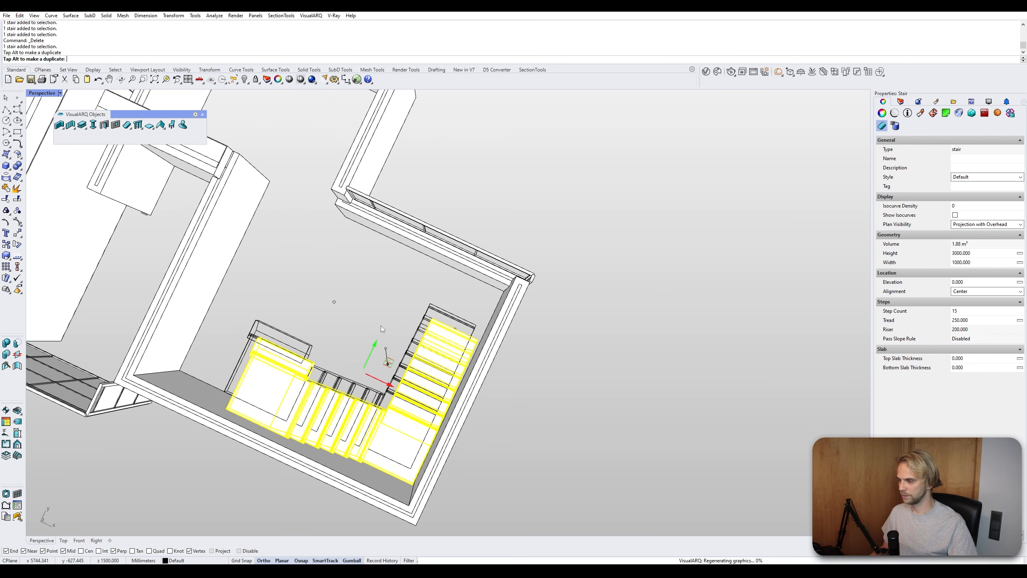
pyautogui.press('Escape')
pyautogui.moveTo(387, 365); pyautogui.dragTo(364, 243, button='right')
pyautogui.keyDown('shift'); pyautogui.moveTo(289, 216); pyautogui.dragTo(178, 145, button='right'); pyautogui.keyUp('shift')
pyautogui.scroll(-4, 443, 323)
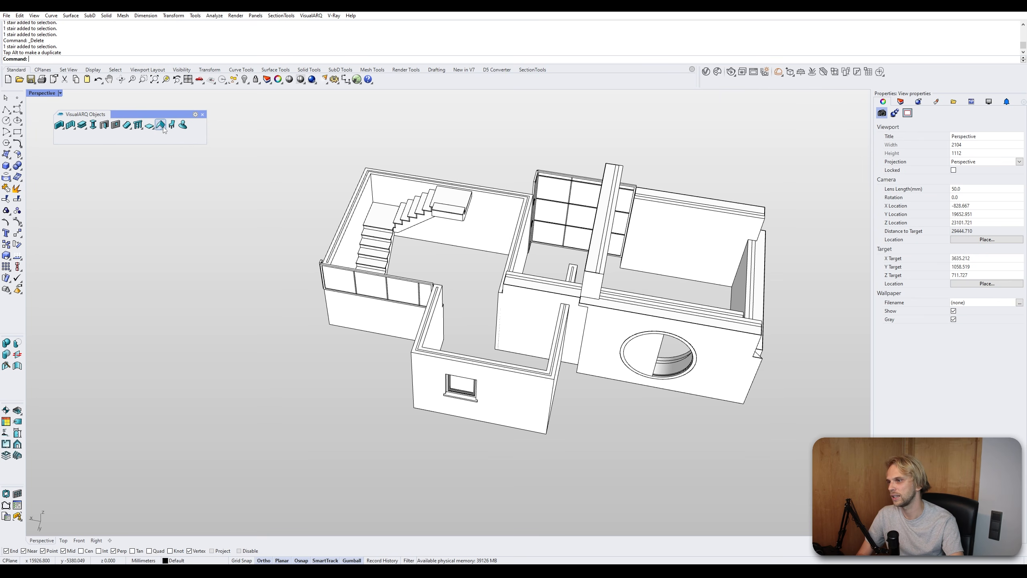
# - Draw a rectangular slab beside the building with the Slab tool, then delete it
pyautogui.click(147, 126)
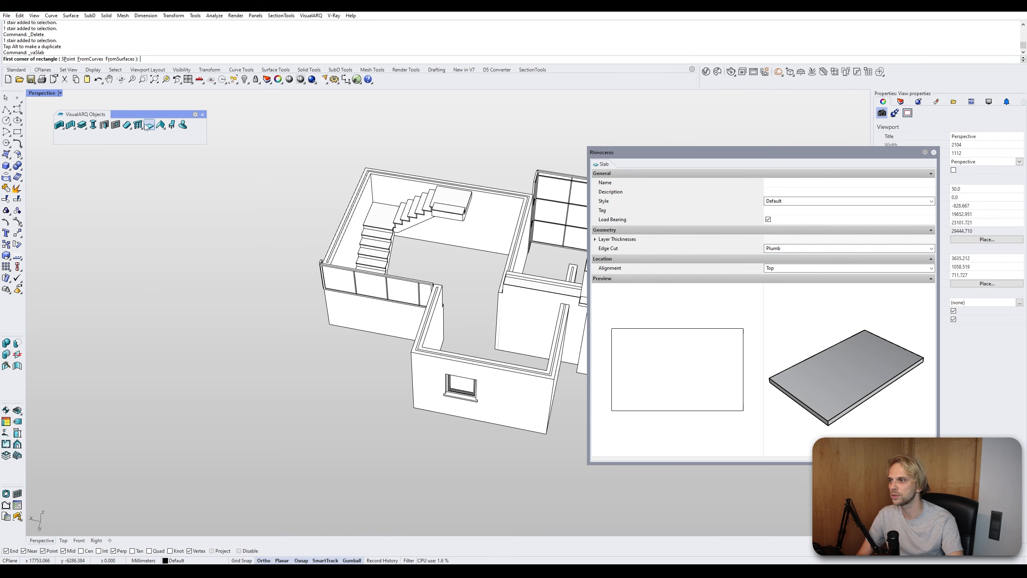
pyautogui.moveTo(445, 224); pyautogui.dragTo(339, 212, button='right')
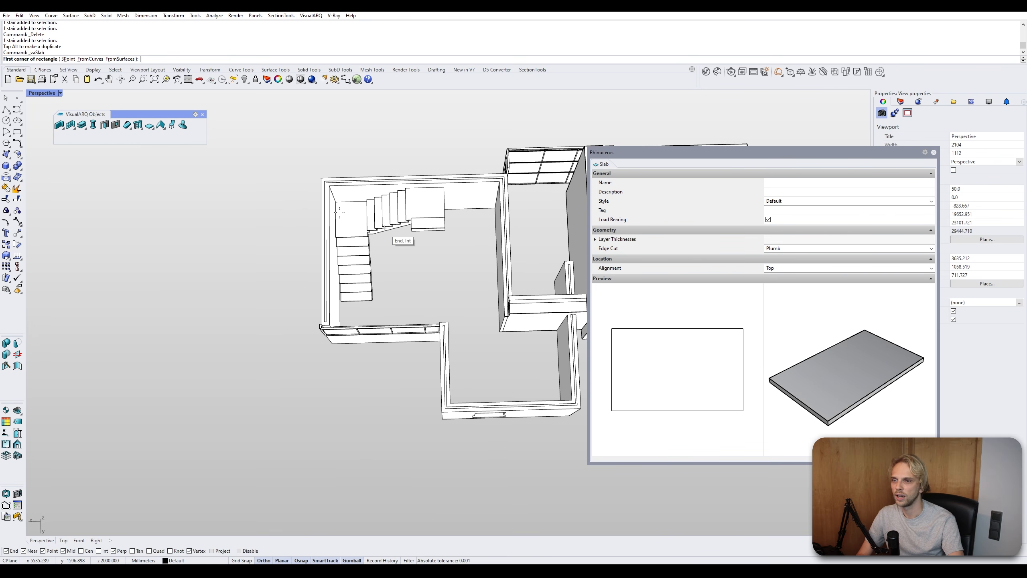
pyautogui.click(255, 201)
pyautogui.click(67, 300)
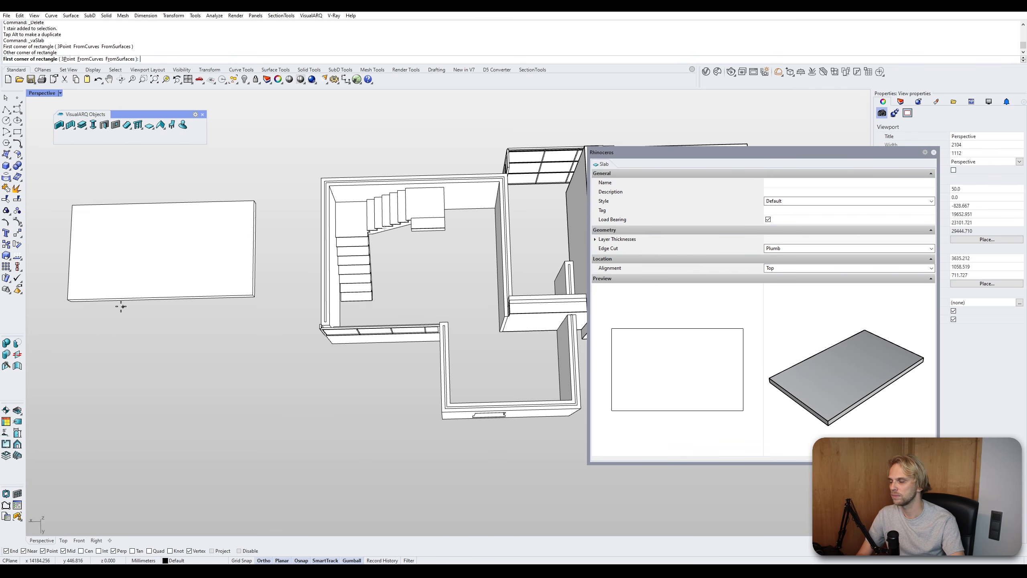
pyautogui.moveTo(121, 306); pyautogui.dragTo(156, 213, button='right')
pyautogui.press('Return')
pyautogui.click(132, 259)
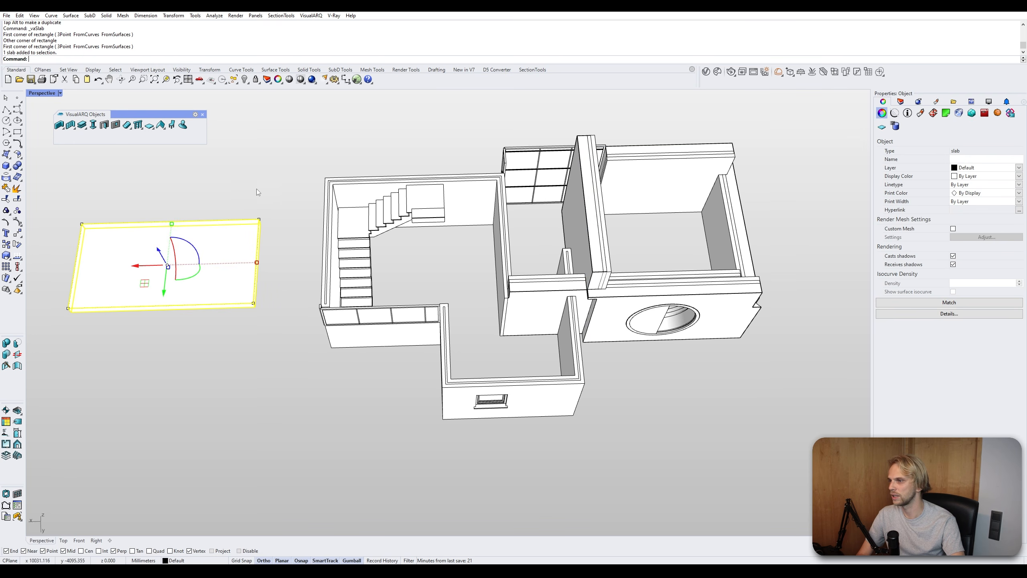
pyautogui.moveTo(255, 181); pyautogui.dragTo(212, 245)
pyautogui.press('Delete')
pyautogui.click(154, 130)
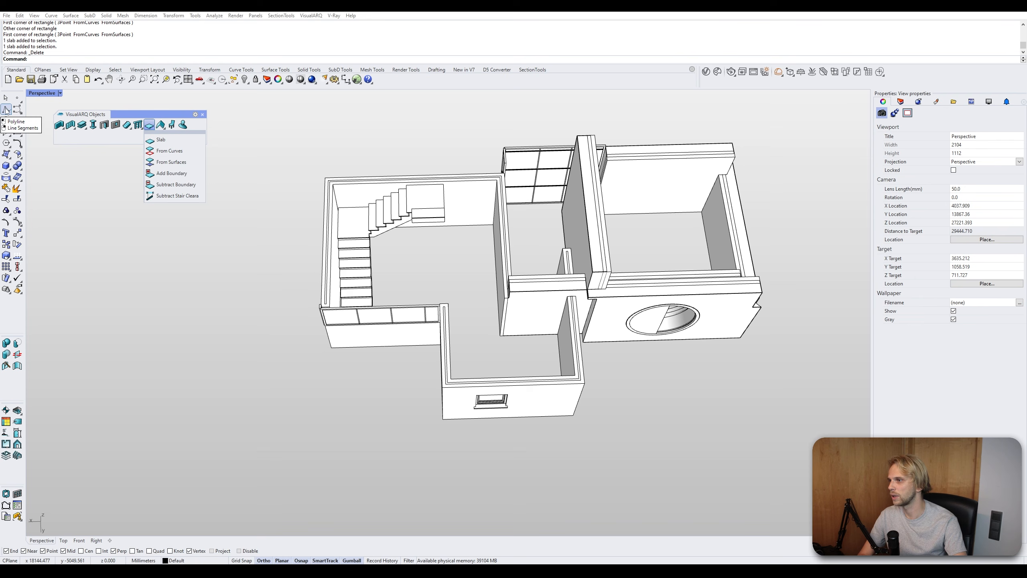
pyautogui.click(18, 132)
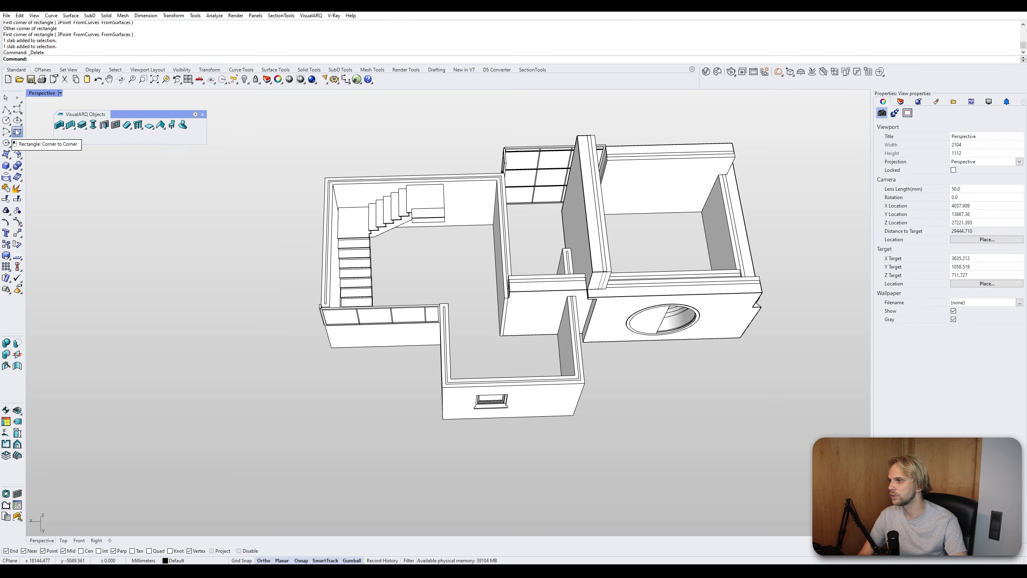
pyautogui.click(331, 348)
pyautogui.moveTo(513, 241); pyautogui.dragTo(720, 95, button='right')
pyautogui.press('Escape')
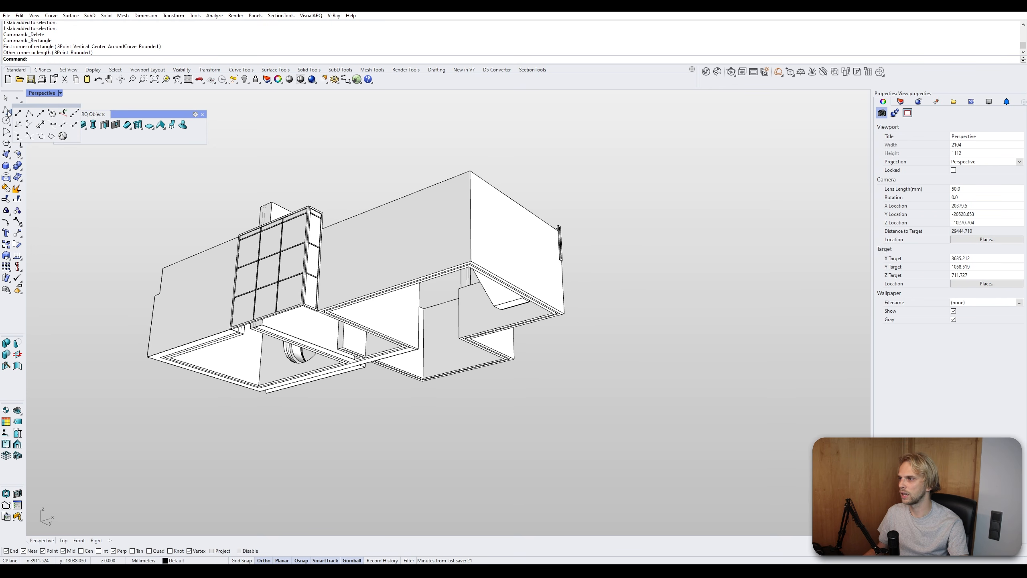
# - Start a polyline at an outer corner of the building and pick successive corners along the wall bases
pyautogui.click(17, 109)
pyautogui.scroll(5, 226, 308)
pyautogui.click(211, 312)
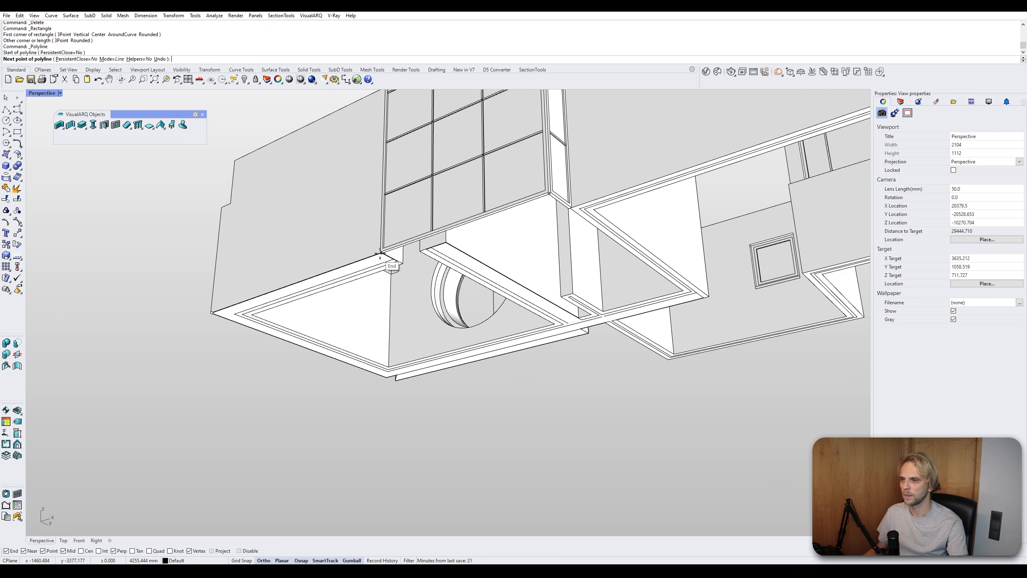
pyautogui.scroll(4, 380, 254)
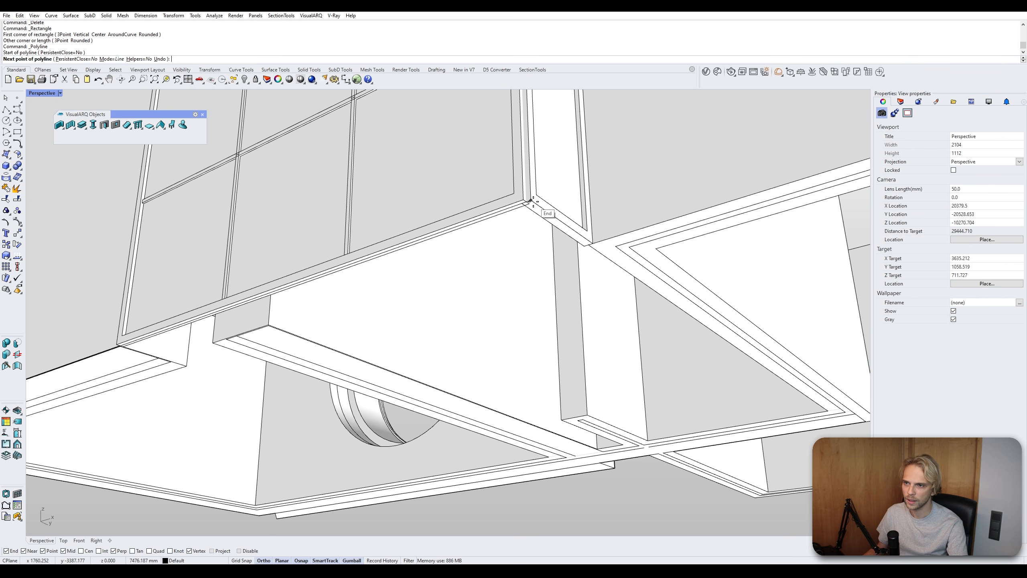
pyautogui.click(533, 200)
pyautogui.scroll(4, 595, 247)
pyautogui.click(587, 242)
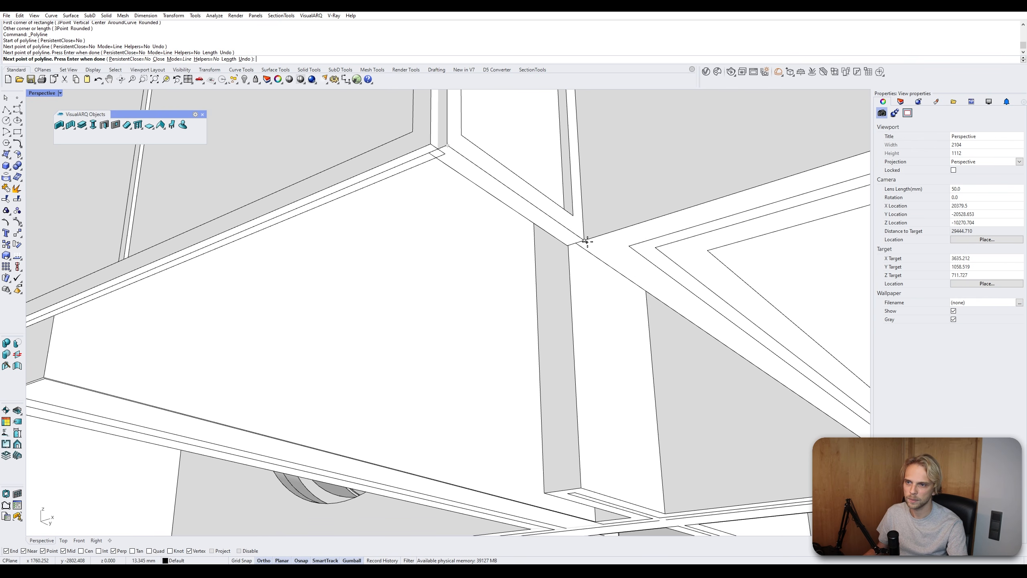
pyautogui.scroll(-8, 587, 242)
pyautogui.scroll(8, 418, 204)
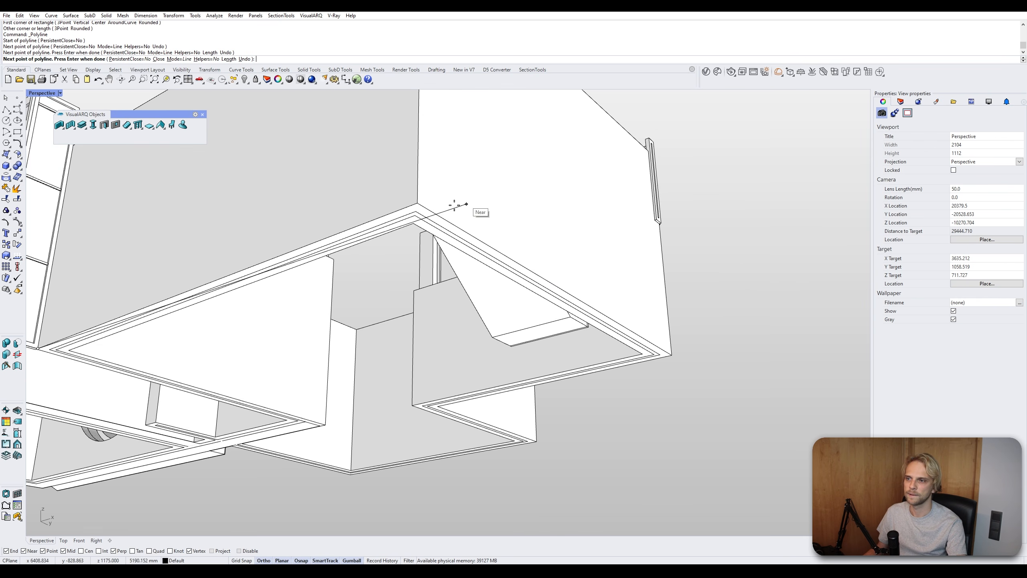
pyautogui.click(418, 203)
pyautogui.click(668, 354)
pyautogui.scroll(4, 477, 404)
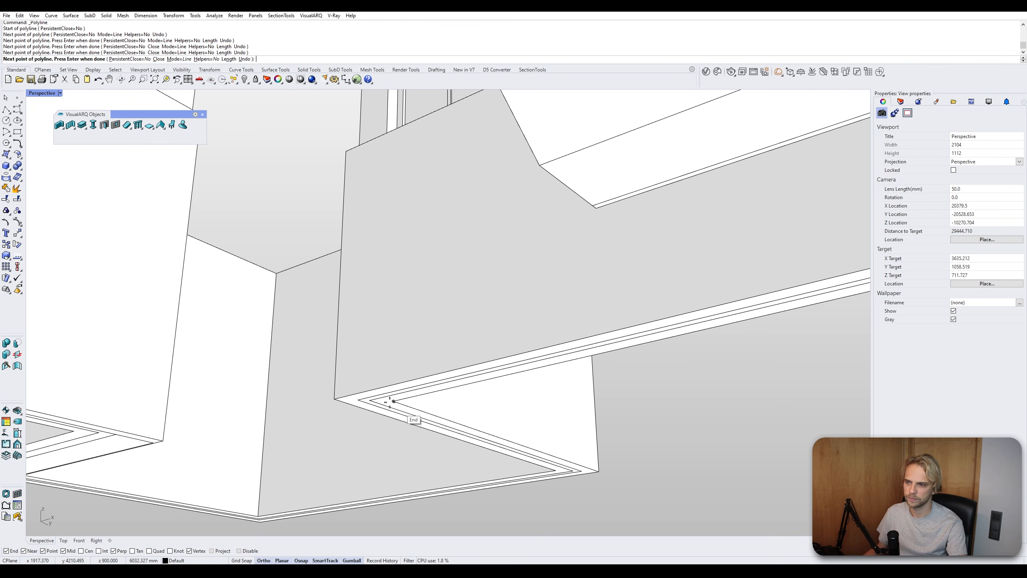
pyautogui.click(393, 401)
pyautogui.click(597, 471)
pyautogui.scroll(-3, 596, 477)
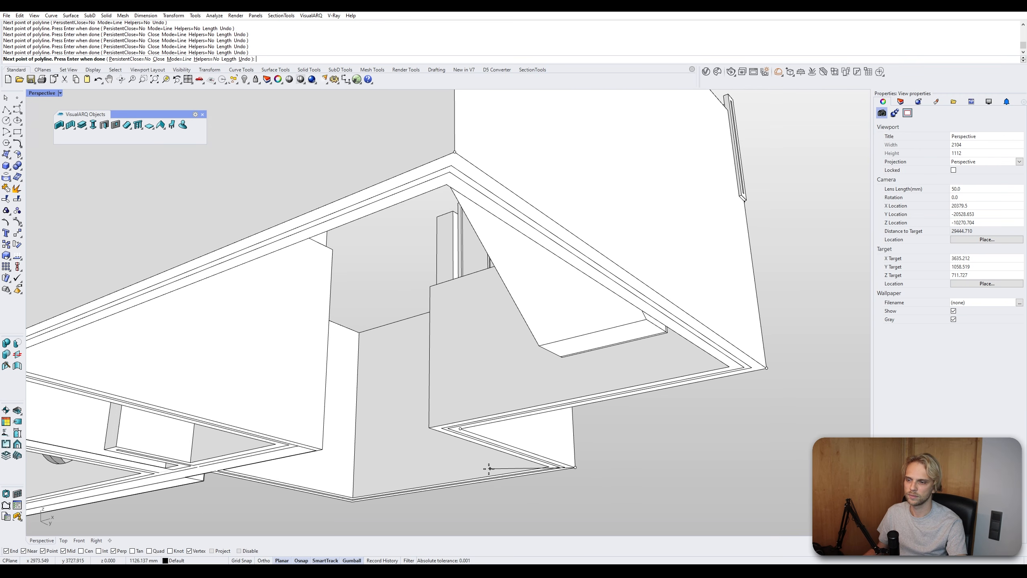
pyautogui.moveTo(489, 469); pyautogui.dragTo(474, 432, button='right')
pyautogui.keyDown('shift'); pyautogui.scroll(5, 453, 437); pyautogui.keyUp('shift')
# - Finish tracing the polyline around the remaining outer wall corners and close it at the starting corner
pyautogui.click(401, 406)
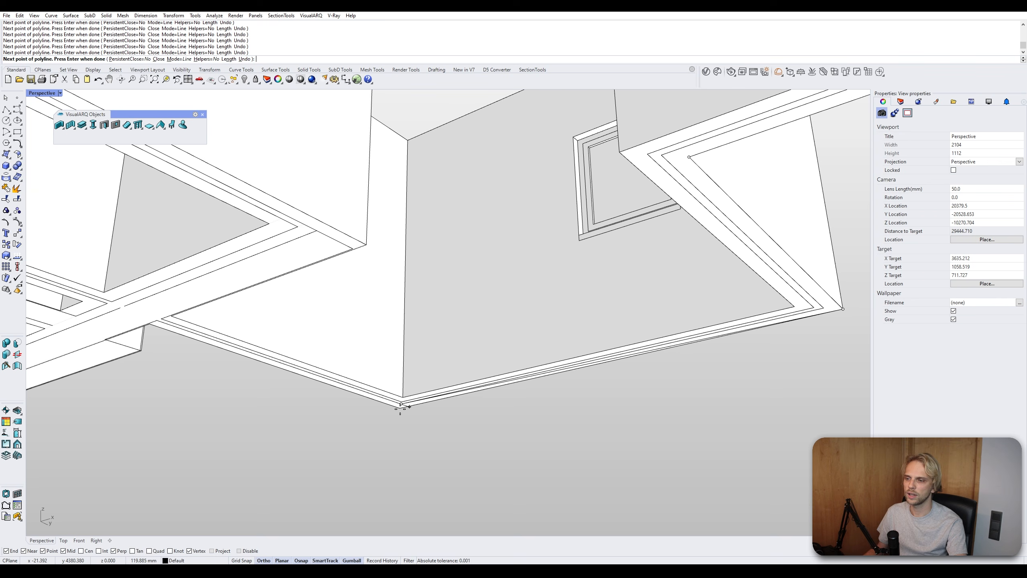
pyautogui.hotkey('ctrl', 'z')
pyautogui.click(401, 406)
pyautogui.hotkey('ctrl', 'z')
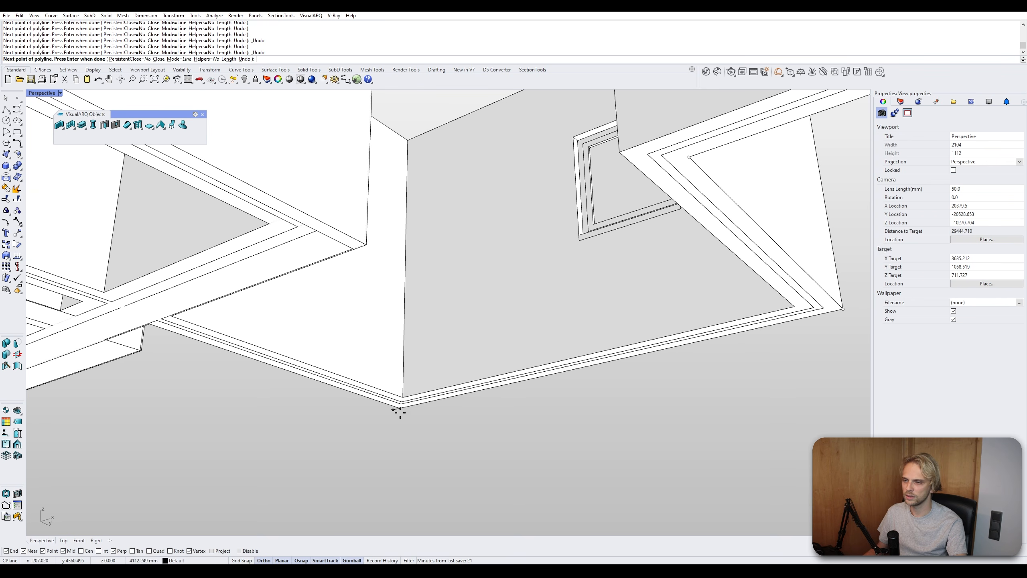
pyautogui.click(401, 408)
pyautogui.scroll(-4, 401, 408)
pyautogui.keyDown('shift'); pyautogui.moveTo(401, 408); pyautogui.dragTo(458, 406, button='right'); pyautogui.keyUp('shift')
pyautogui.scroll(5, 322, 352)
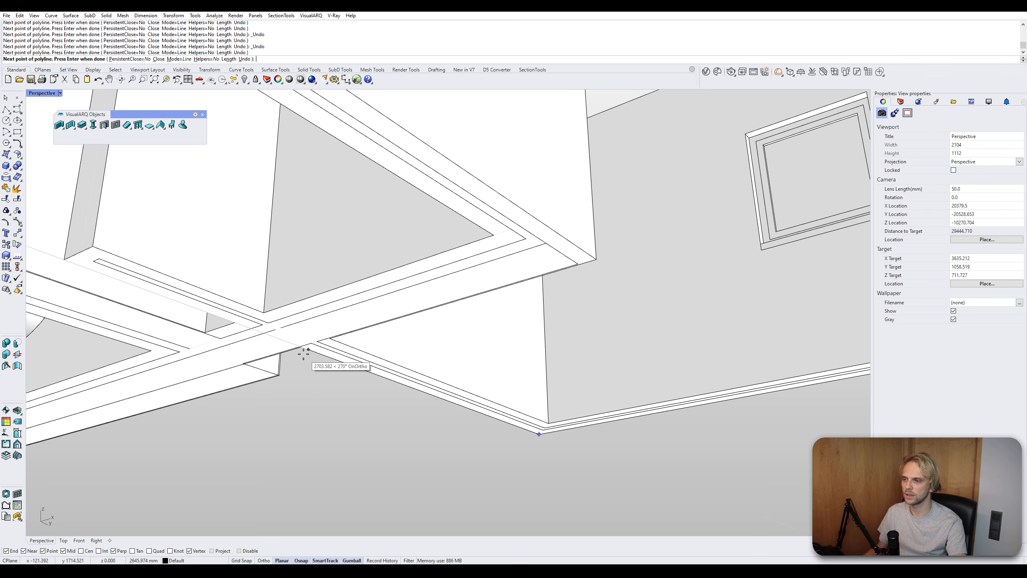
pyautogui.click(302, 348)
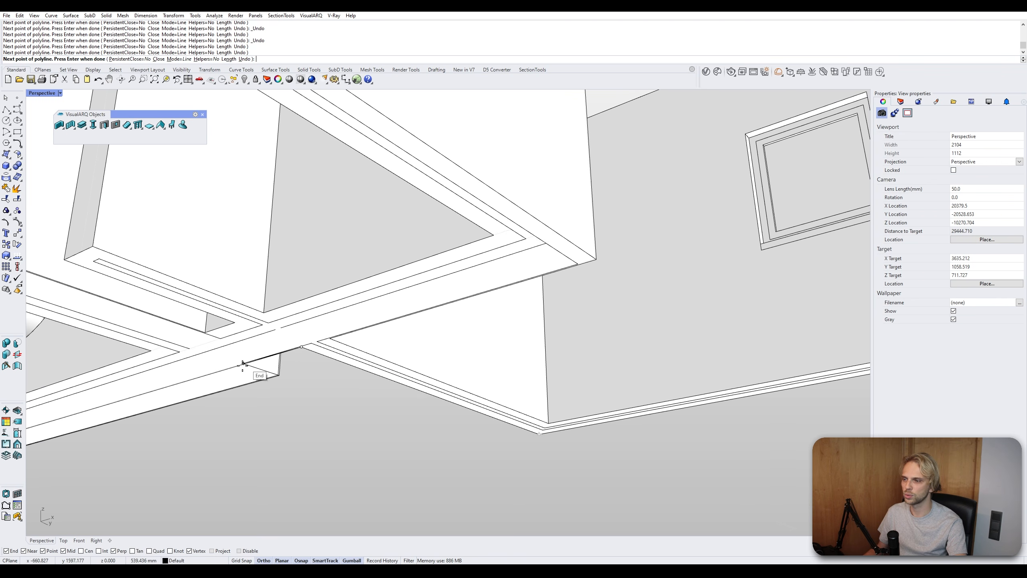
pyautogui.click(270, 376)
pyautogui.scroll(-6, 283, 384)
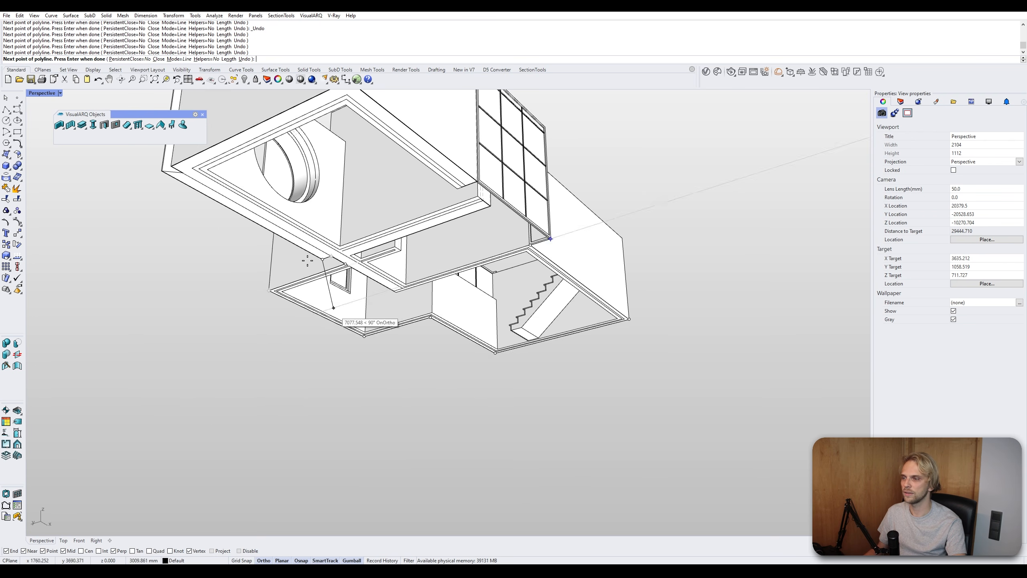
pyautogui.scroll(-1, 308, 260)
pyautogui.scroll(8, 283, 340)
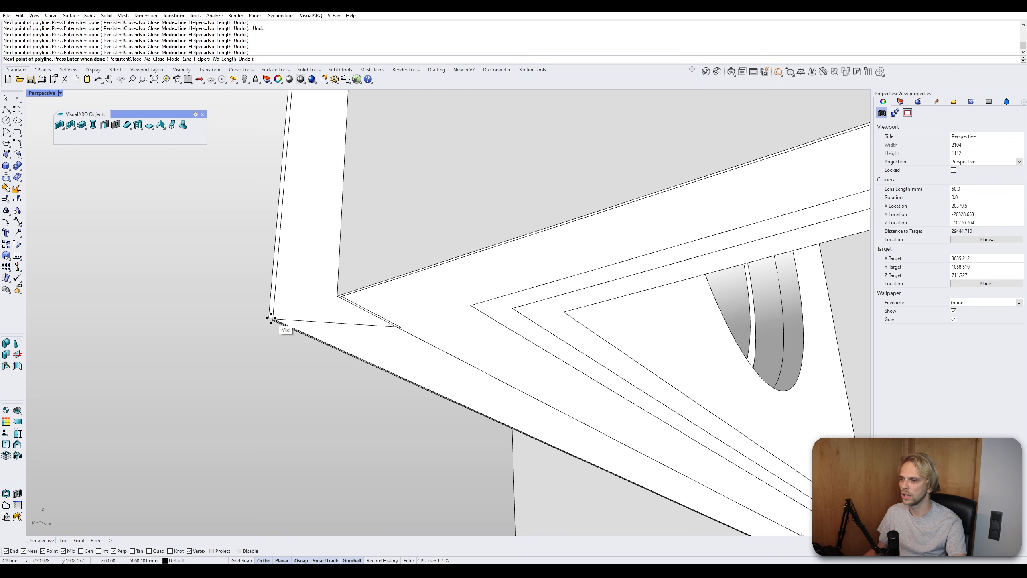
pyautogui.click(271, 318)
pyautogui.scroll(-6, 271, 319)
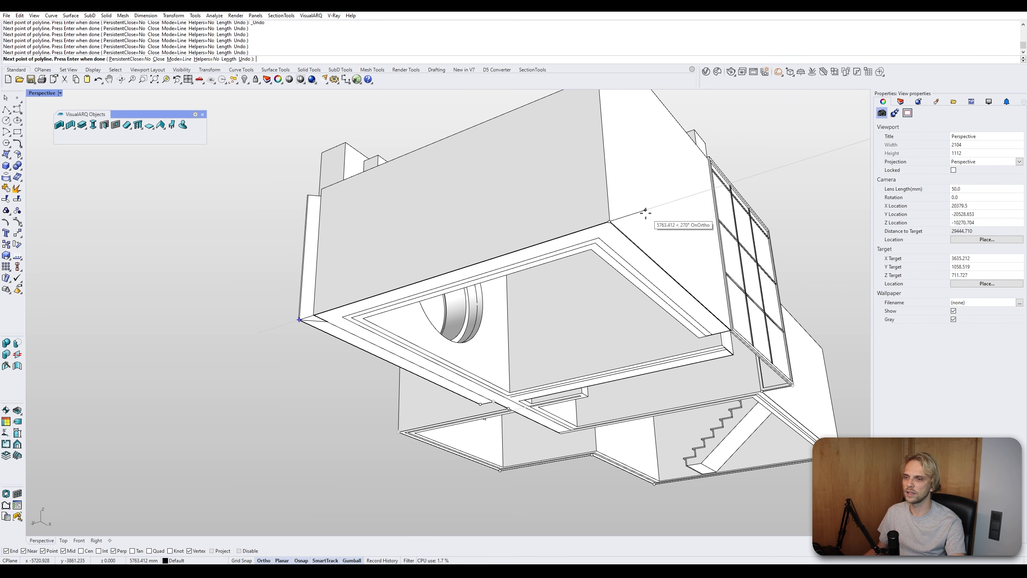
pyautogui.scroll(7, 645, 213)
pyautogui.press('Return')
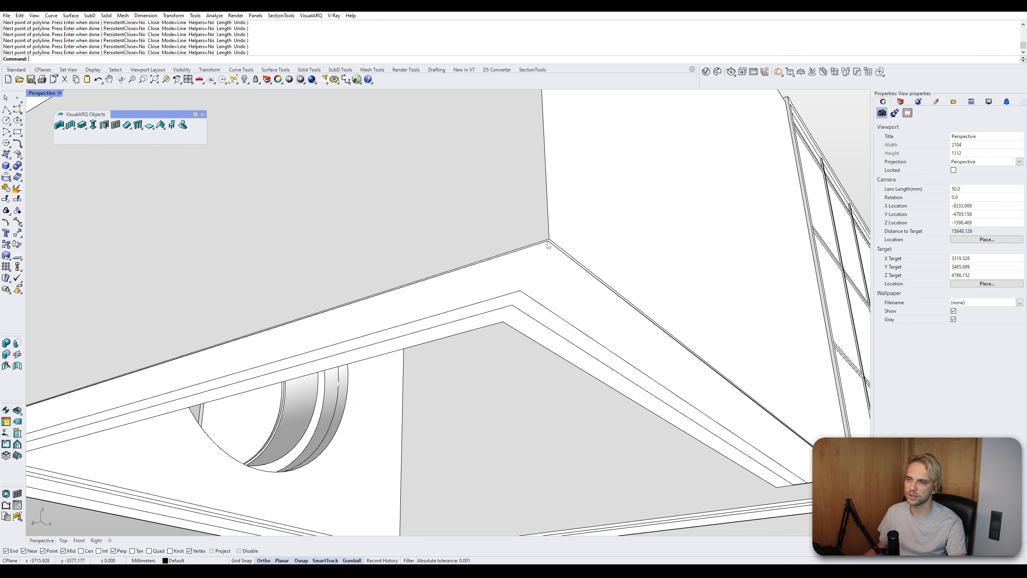
# - Select the closed polyline outline and create a slab from it with Slab From Curves
pyautogui.scroll(-7, 525, 262)
pyautogui.click(512, 274)
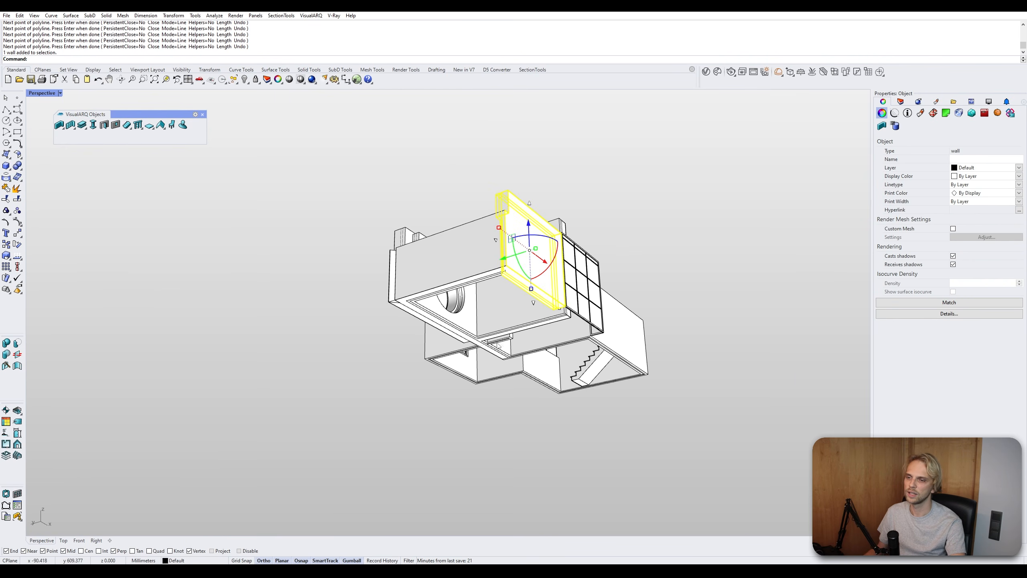
pyautogui.moveTo(498, 346); pyautogui.dragTo(351, 408, button='right')
pyautogui.click(351, 408)
pyautogui.scroll(7, 469, 330)
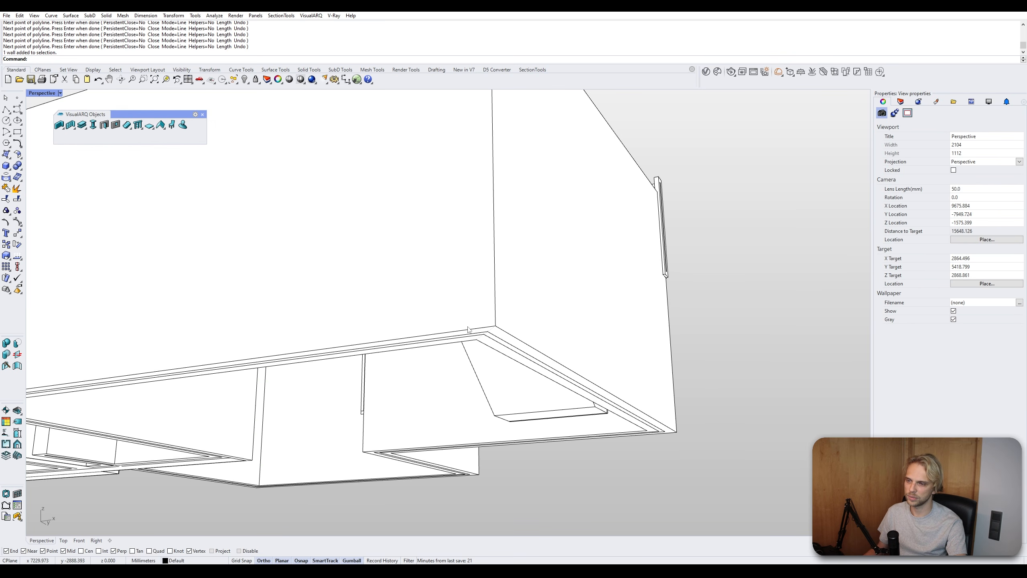
pyautogui.click(468, 330)
pyautogui.scroll(-8, 469, 330)
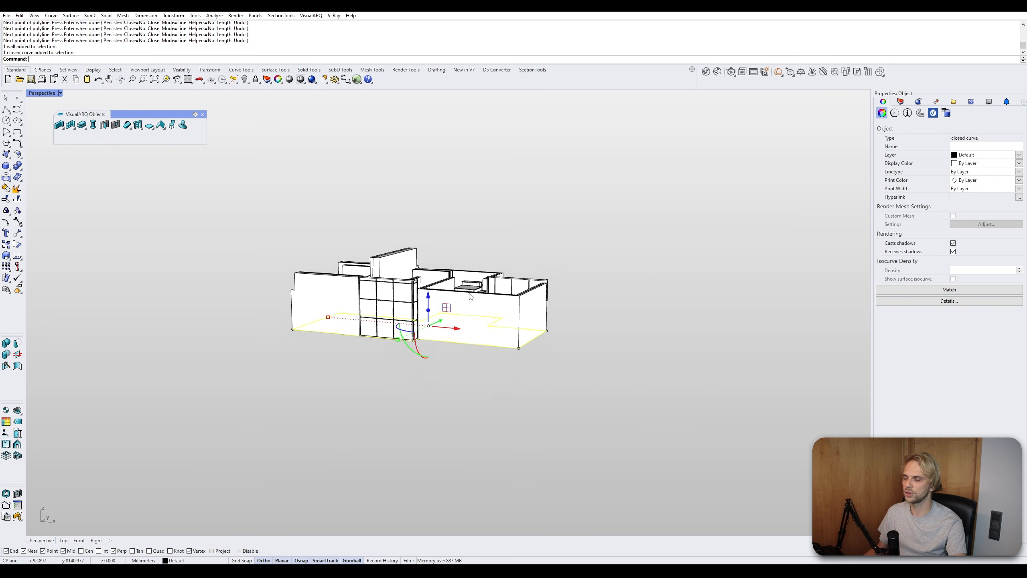
pyautogui.moveTo(470, 296); pyautogui.dragTo(464, 285, button='right')
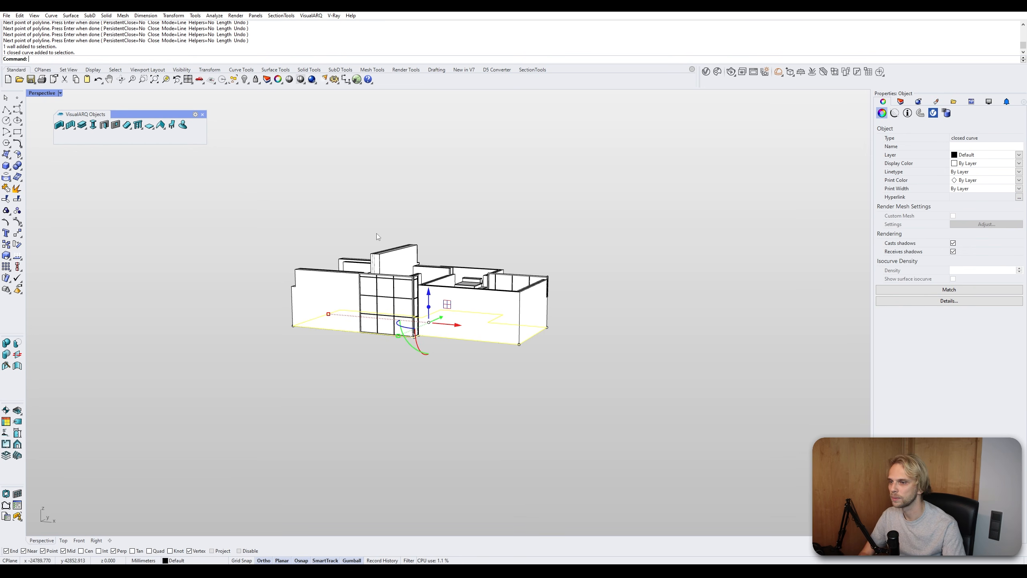
pyautogui.moveTo(377, 233); pyautogui.dragTo(487, 240, button='right')
pyautogui.scroll(5, 342, 231)
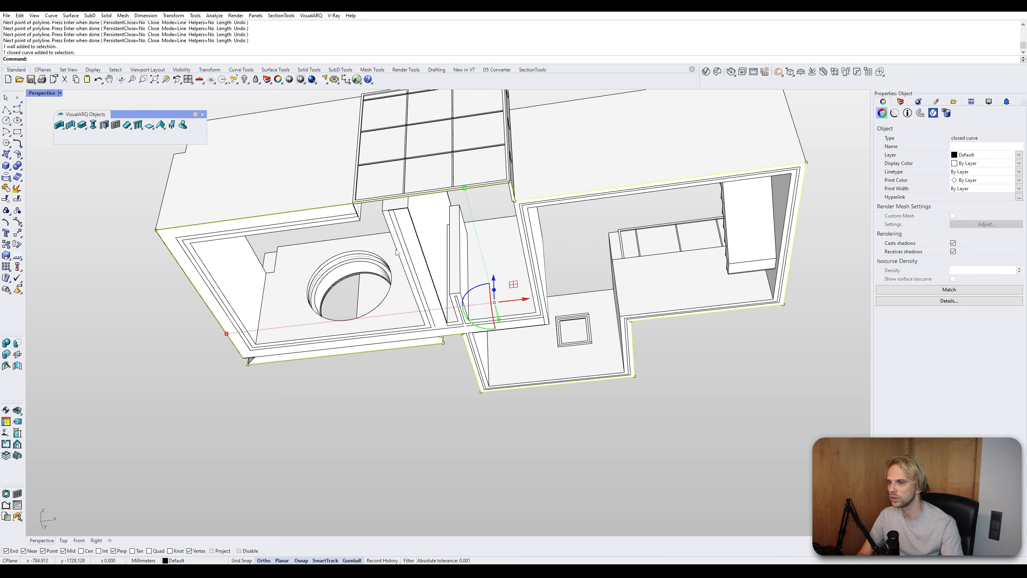
pyautogui.scroll(-5, 412, 226)
pyautogui.click(154, 130)
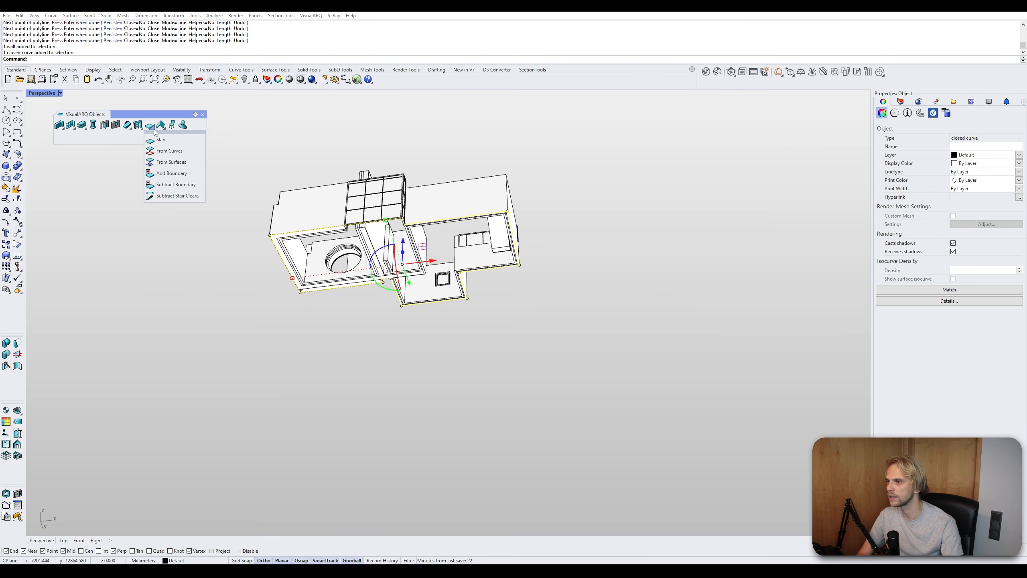
pyautogui.click(174, 151)
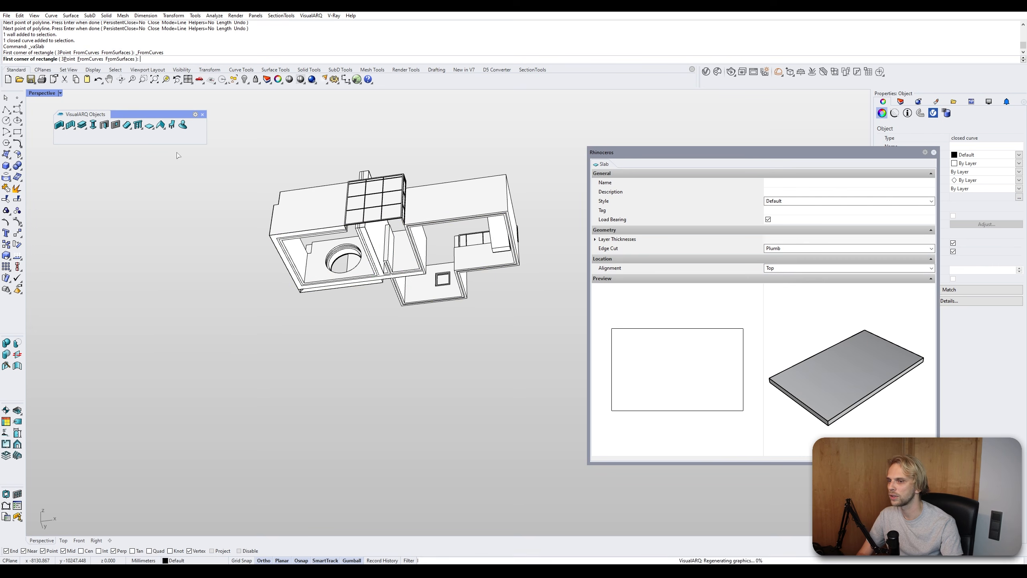
pyautogui.scroll(3, 404, 245)
pyautogui.press('Return')
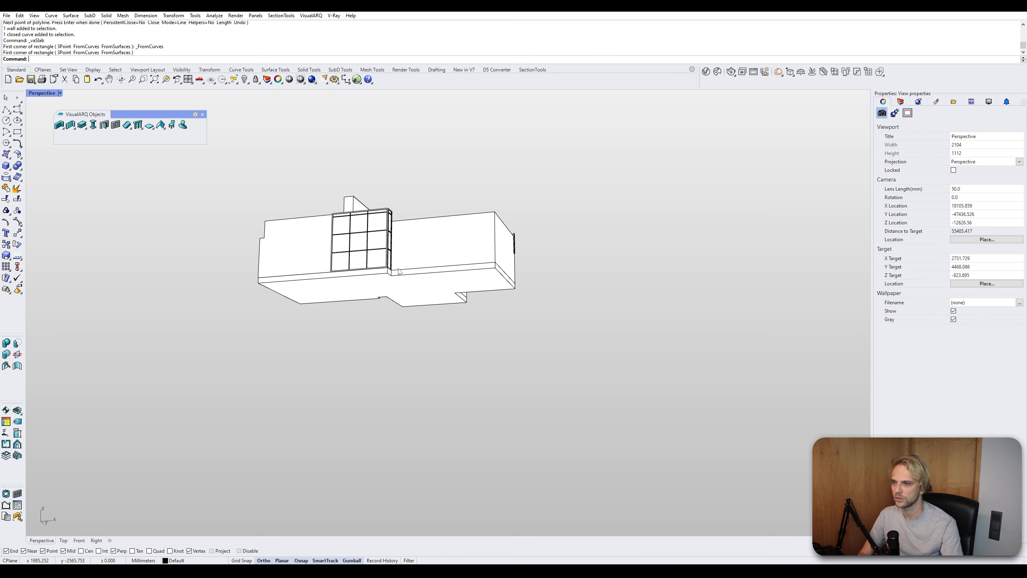
# - Move the new slab downward with the gumball and undo the move
pyautogui.moveTo(397, 268); pyautogui.dragTo(398, 293)
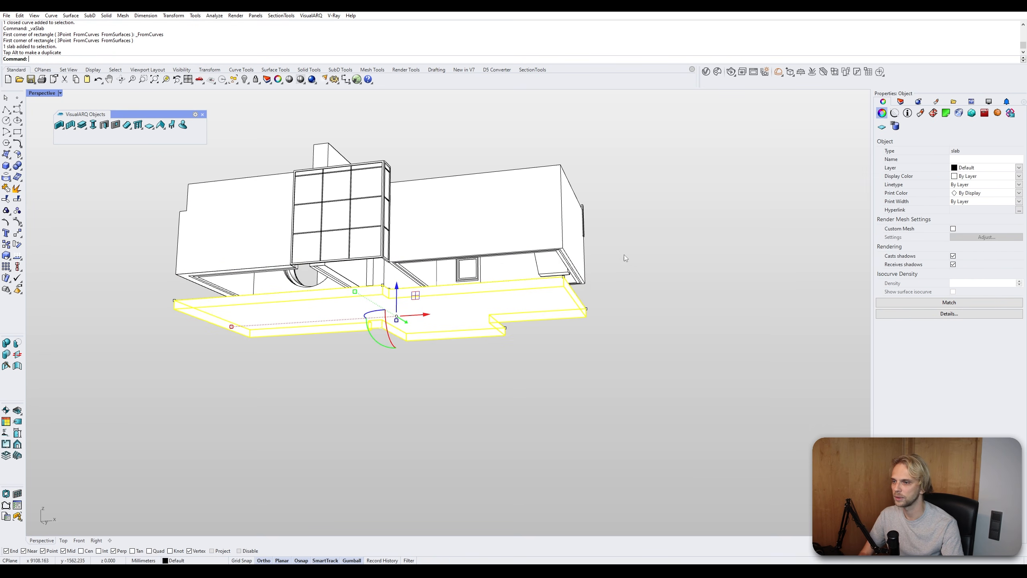
pyautogui.click(638, 255)
pyautogui.hotkey('ctrl', 'z')
pyautogui.moveTo(639, 255); pyautogui.dragTo(517, 336, button='right')
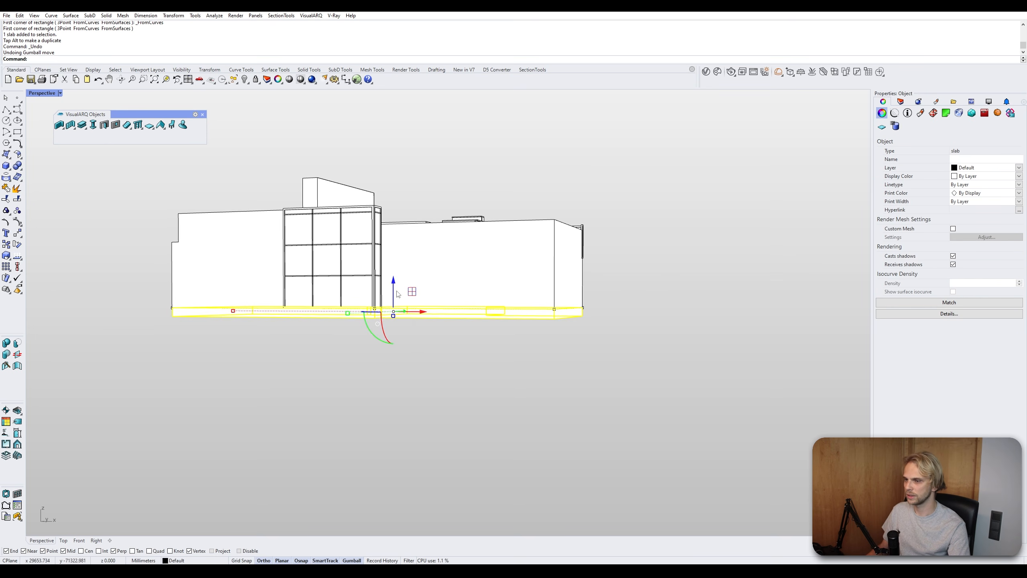
# - Move the slab up with the gumball so it sits on top of the walls
pyautogui.moveTo(398, 294); pyautogui.dragTo(401, 303, button='right')
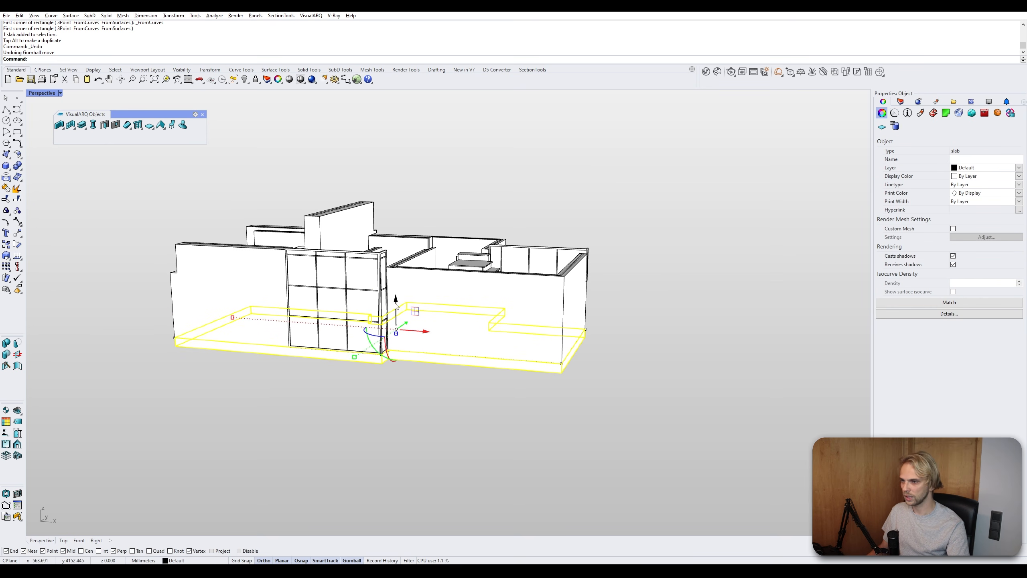
pyautogui.moveTo(396, 306); pyautogui.dragTo(412, 205)
pyautogui.moveTo(412, 205); pyautogui.dragTo(493, 193, button='right')
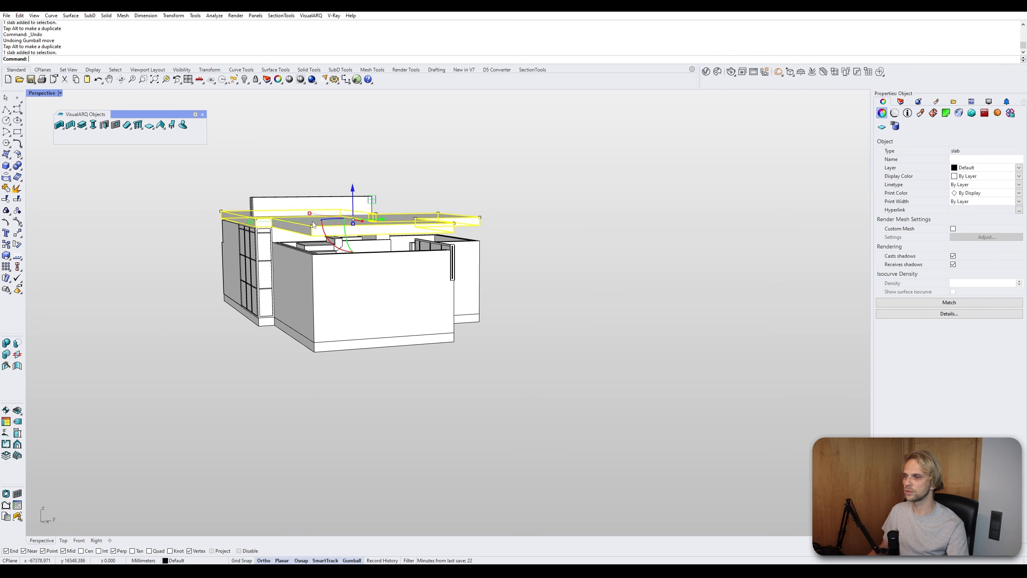
pyautogui.moveTo(313, 225); pyautogui.dragTo(377, 214, button='right')
pyautogui.moveTo(371, 199); pyautogui.dragTo(372, 218)
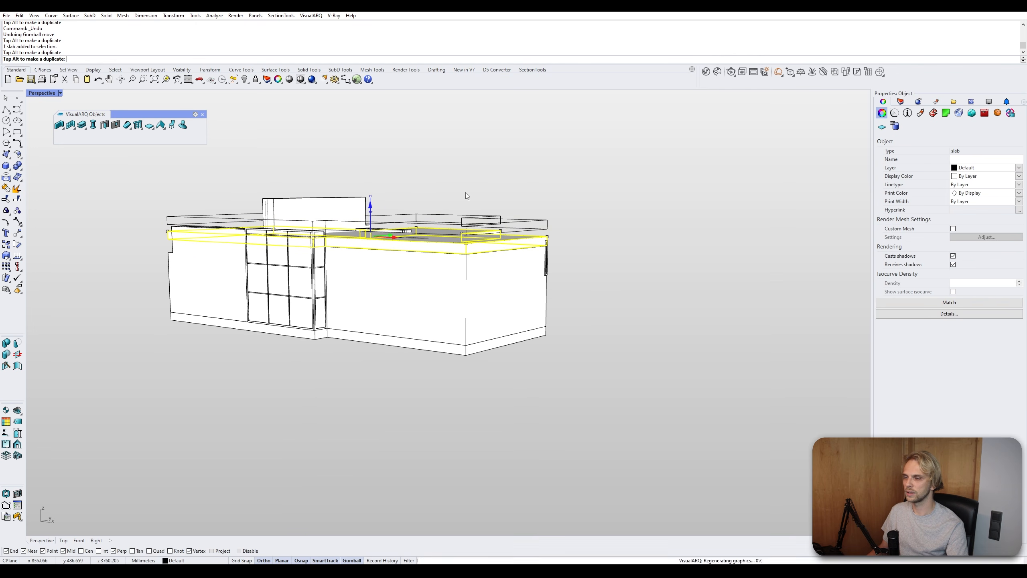
# - Select the slab's corner edges and pull them outward to form a roof overhang
pyautogui.click(566, 205)
pyautogui.moveTo(574, 207); pyautogui.dragTo(376, 269, button='right')
pyautogui.scroll(5, 444, 245)
pyautogui.click(444, 247)
pyautogui.click(373, 268)
pyautogui.keyDown('shift'); pyautogui.click(500, 212); pyautogui.keyUp('shift')
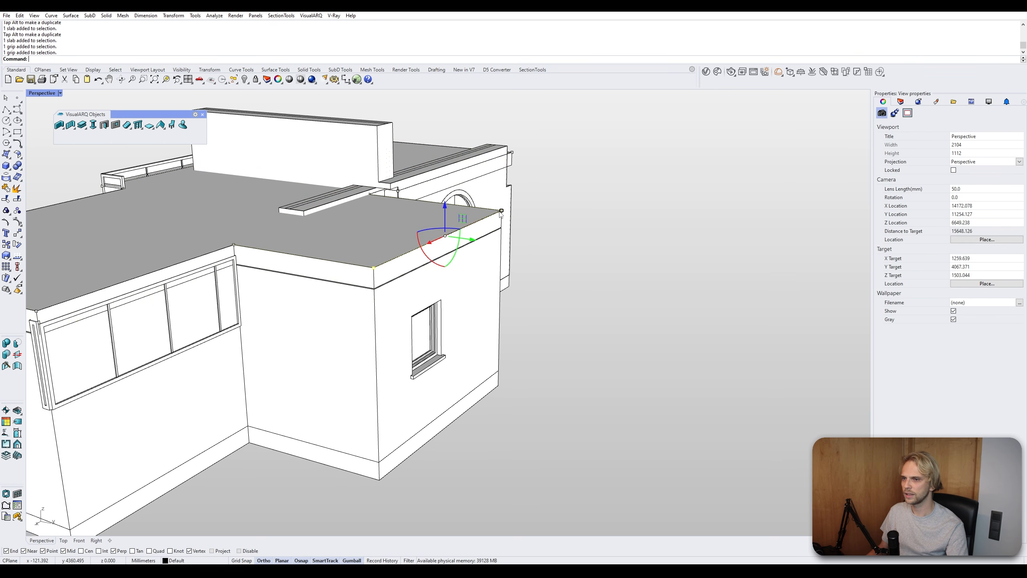
pyautogui.moveTo(473, 240); pyautogui.dragTo(565, 258)
pyautogui.click(626, 278)
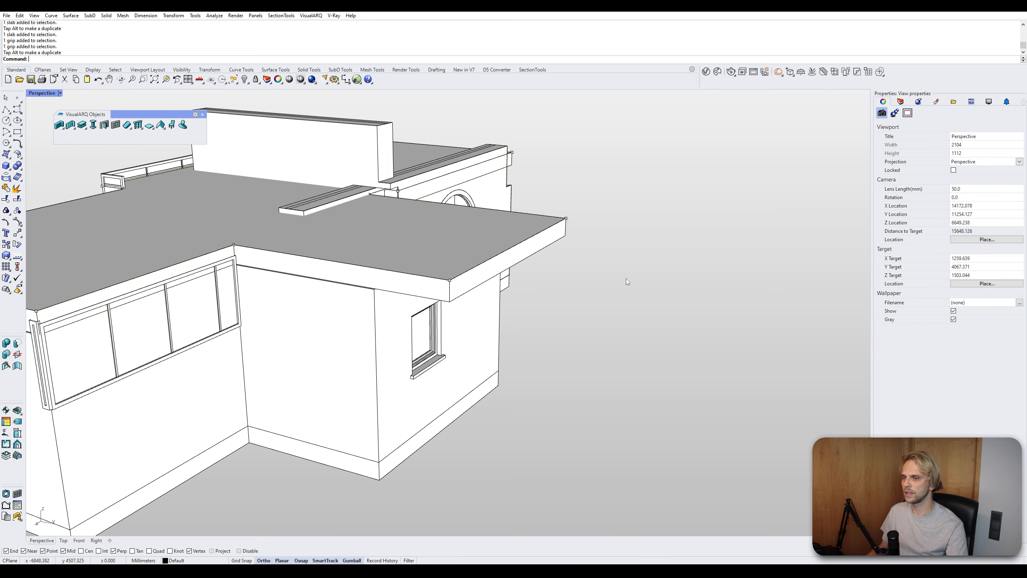
# - Pull the slab edge above the window wall outward to extend the overhang there
pyautogui.scroll(-4, 626, 278)
pyautogui.click(480, 241)
pyautogui.moveTo(427, 258)
pyautogui.keyDown('shift'); pyautogui.mouseDown(button='right')
pyautogui.moveTo(480, 242)
pyautogui.moveTo(432, 250)
pyautogui.mouseUp(button='right'); pyautogui.keyUp('shift')
pyautogui.click(429, 246)
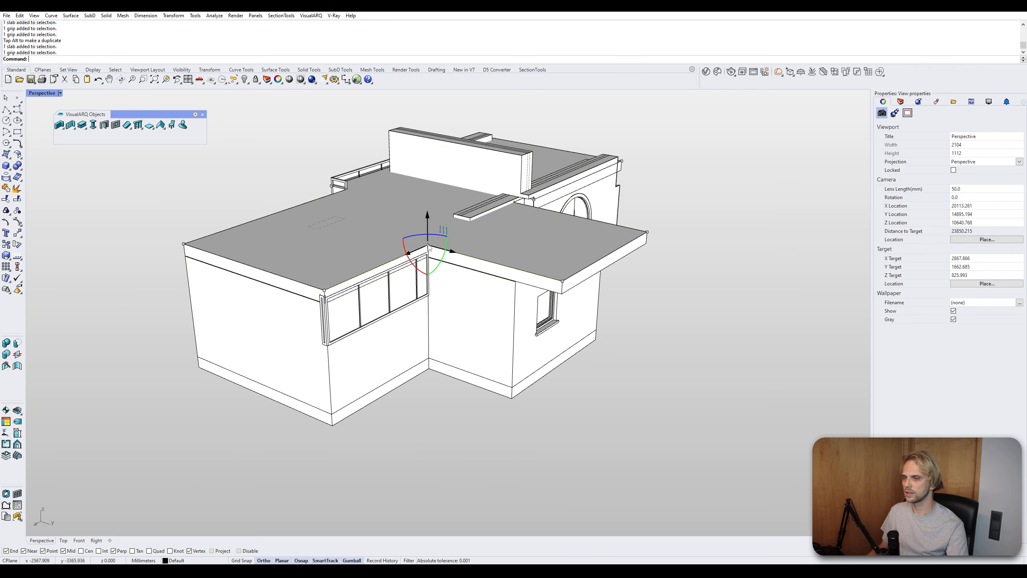
pyautogui.keyDown('shift'); pyautogui.click(325, 291); pyautogui.keyUp('shift')
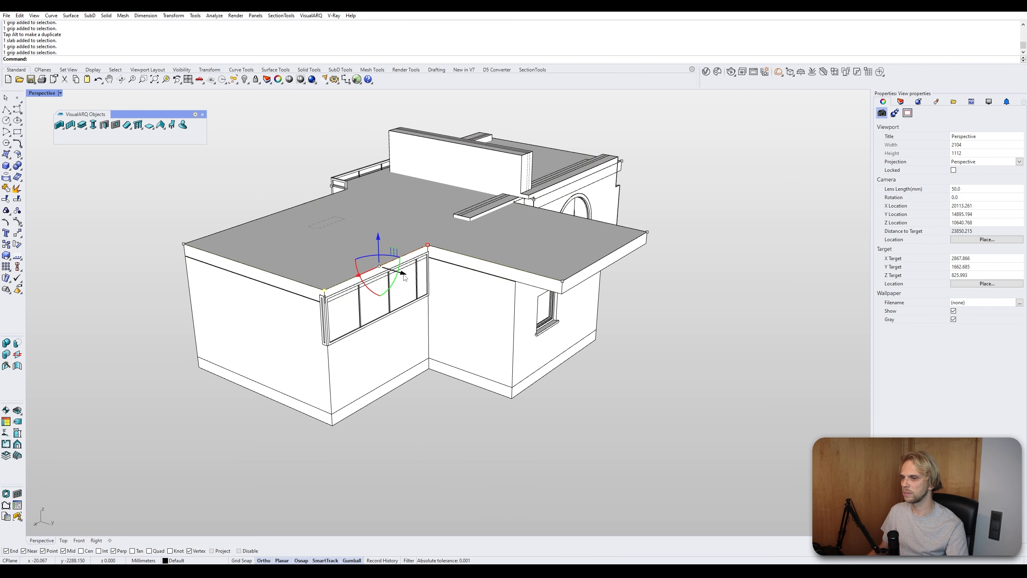
pyautogui.moveTo(405, 278); pyautogui.dragTo(460, 292)
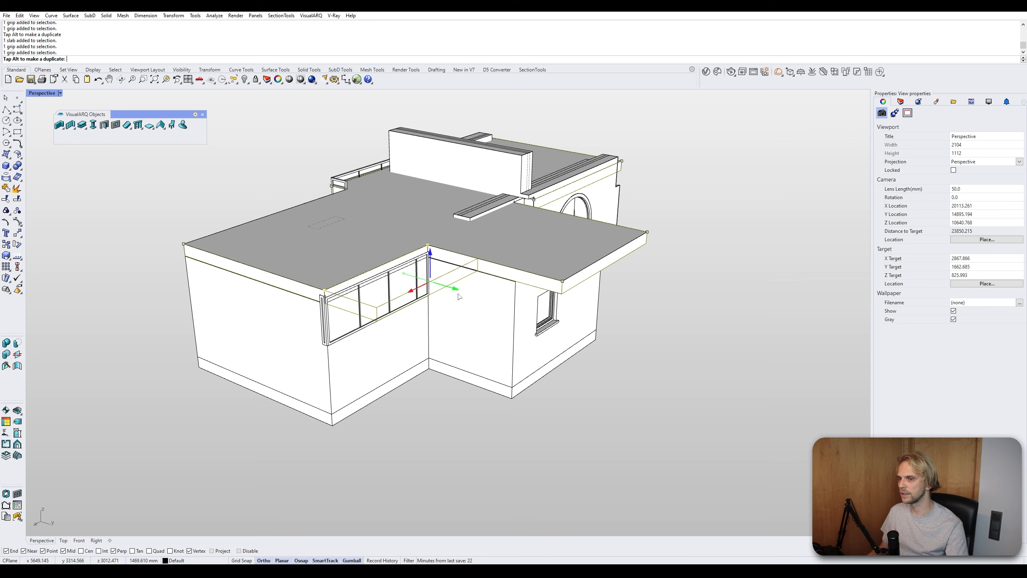
# - Select the slab's left side edge and push it outward beyond the wall
pyautogui.click(340, 299)
pyautogui.click(380, 310)
pyautogui.keyDown('shift'); pyautogui.click(183, 244); pyautogui.keyUp('shift')
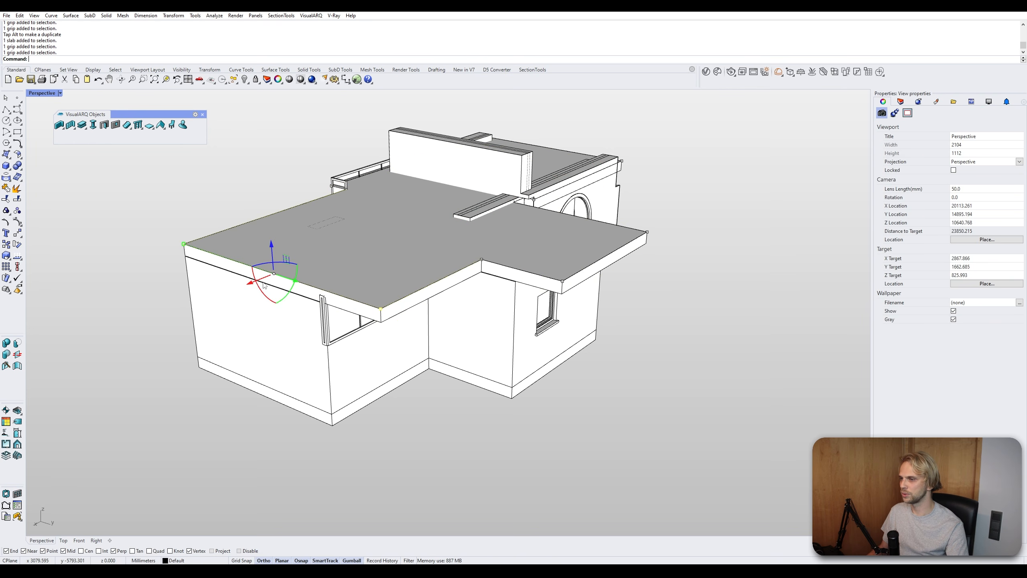
pyautogui.moveTo(252, 283); pyautogui.dragTo(146, 334)
pyautogui.moveTo(146, 334)
pyautogui.mouseDown(button='right')
pyautogui.moveTo(124, 315)
pyautogui.moveTo(138, 344)
pyautogui.mouseUp(button='right')
# - Push the slab's front edge outward to widen the overhang over the front wall
pyautogui.click(424, 286)
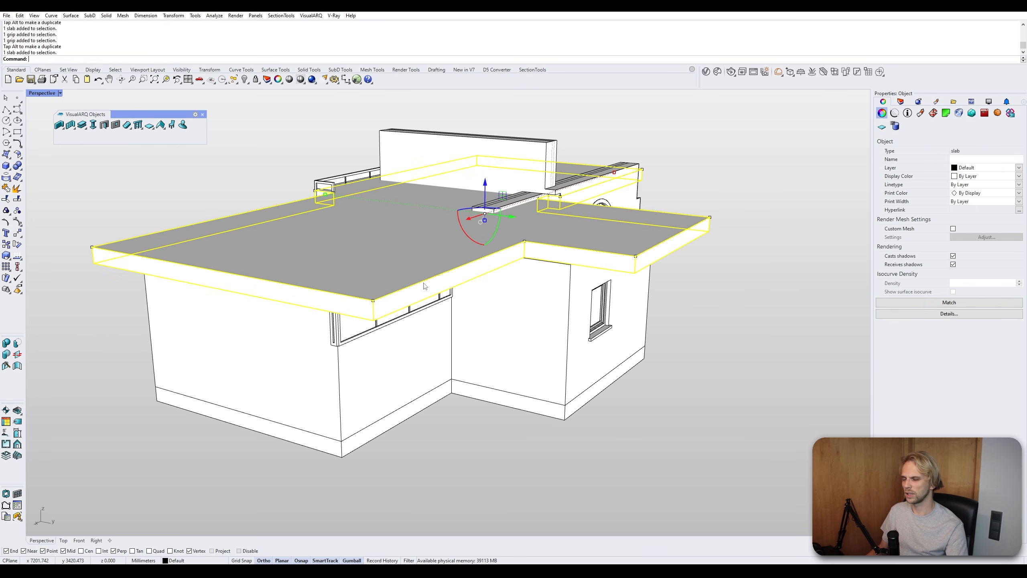
pyautogui.click(373, 301)
pyautogui.keyDown('shift'); pyautogui.click(524, 242); pyautogui.keyUp('shift')
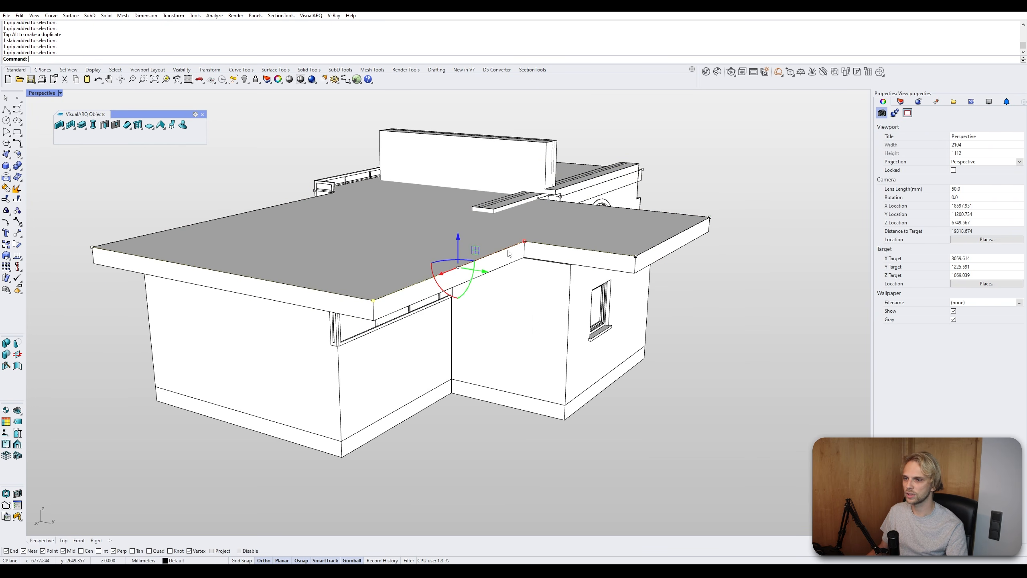
pyautogui.moveTo(486, 273); pyautogui.dragTo(439, 264)
pyautogui.press('Escape')
# - Extend the slab edge on the building's back side outward with the gumball
pyautogui.scroll(-6, 453, 264)
pyautogui.moveTo(453, 264)
pyautogui.mouseDown(button='right')
pyautogui.moveTo(601, 286)
pyautogui.moveTo(460, 267)
pyautogui.mouseUp(button='right')
pyautogui.scroll(5, 508, 274)
pyautogui.click(448, 270)
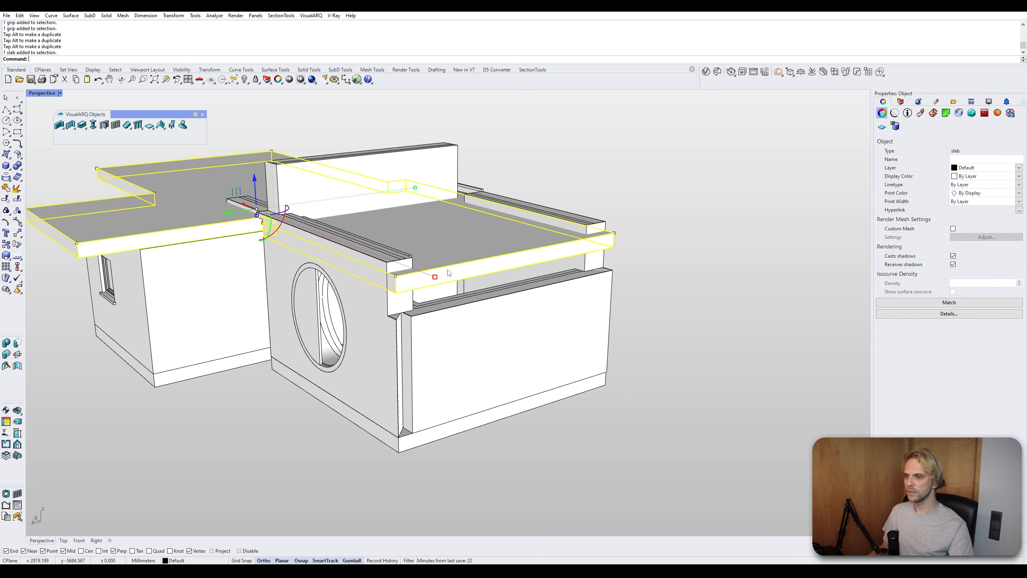
pyautogui.click(396, 277)
pyautogui.keyDown('shift'); pyautogui.click(614, 234); pyautogui.keyUp('shift')
pyautogui.moveTo(498, 248); pyautogui.dragTo(588, 282)
pyautogui.click(782, 322)
pyautogui.scroll(-4, 655, 291)
pyautogui.moveTo(618, 273); pyautogui.dragTo(689, 311, button='right')
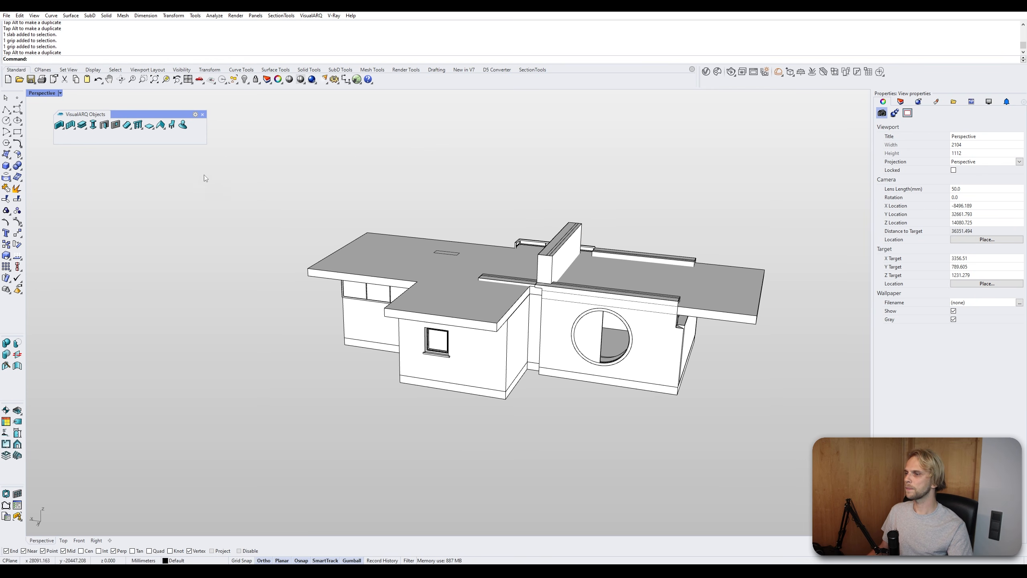
# - Raise the roof slab high above the walls with the gumball
pyautogui.click(461, 261)
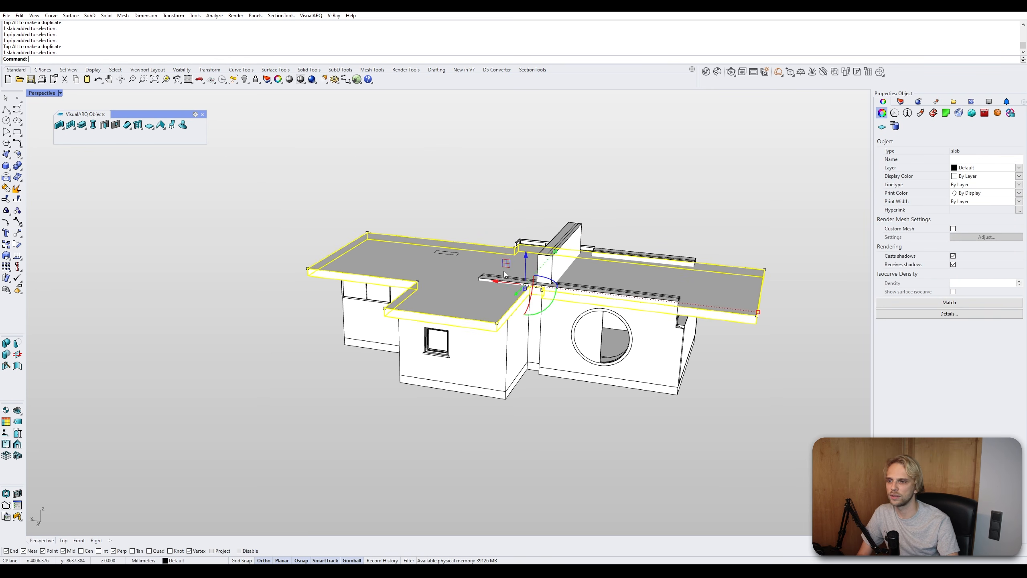
pyautogui.moveTo(527, 256); pyautogui.dragTo(528, 166)
pyautogui.click(851, 240)
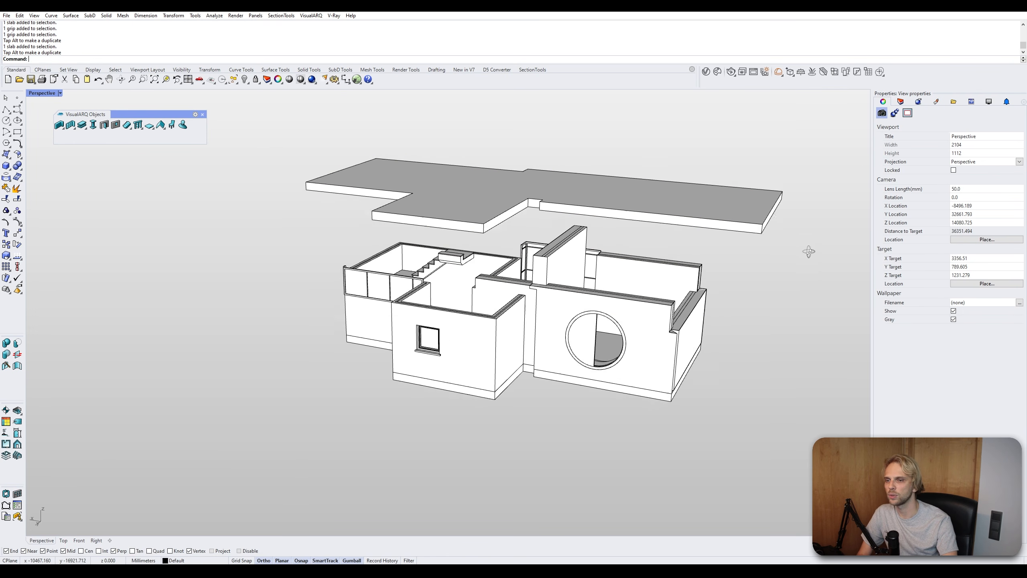
# - Drag the roof slab back down partway so it floats just above the walls
pyautogui.moveTo(807, 248); pyautogui.dragTo(575, 245, button='right')
pyautogui.click(600, 209)
pyautogui.click(709, 233)
pyautogui.moveTo(709, 233); pyautogui.dragTo(571, 257, button='right')
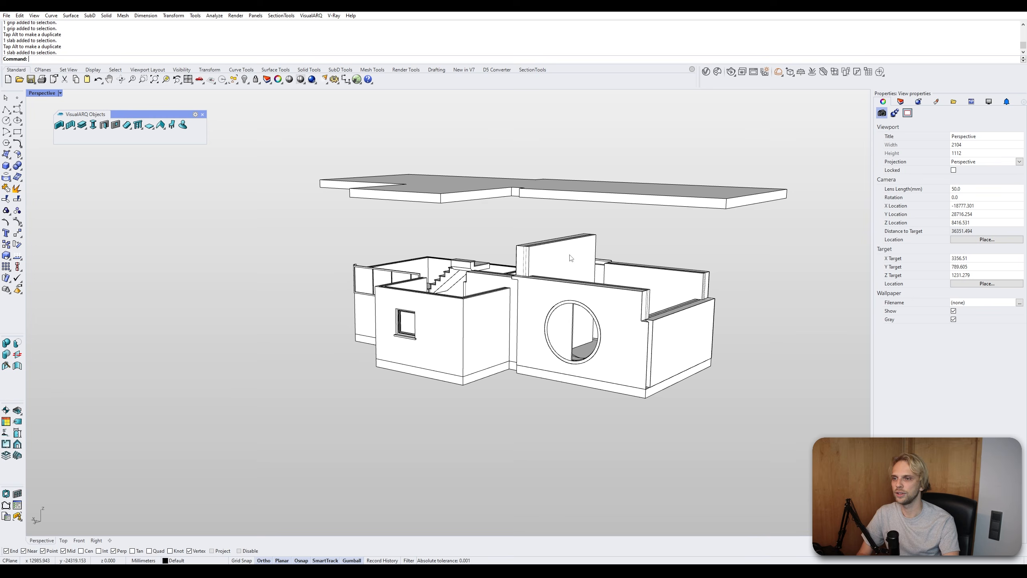
pyautogui.scroll(4, 487, 284)
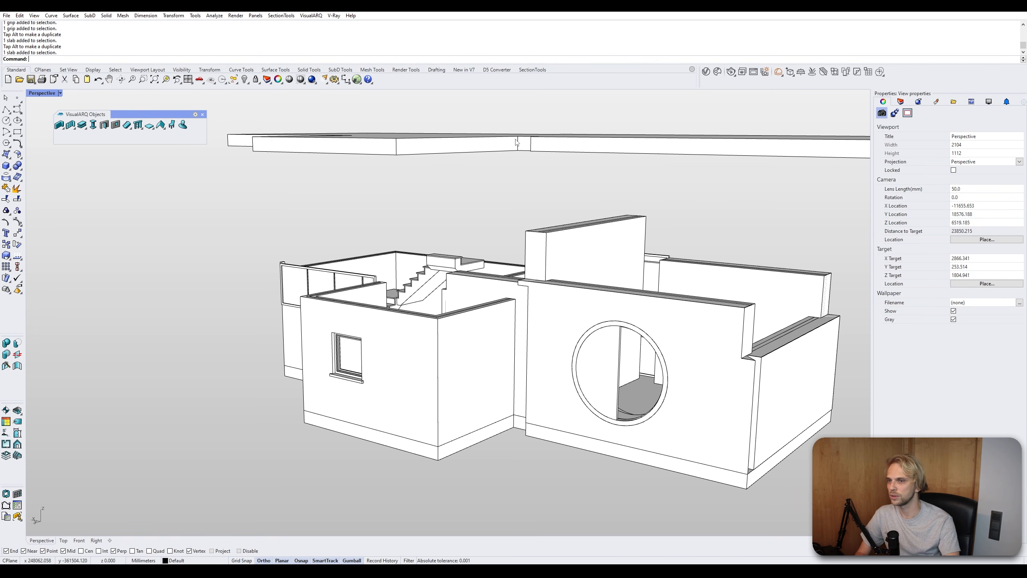
pyautogui.moveTo(525, 150); pyautogui.dragTo(485, 238)
pyautogui.click(499, 239)
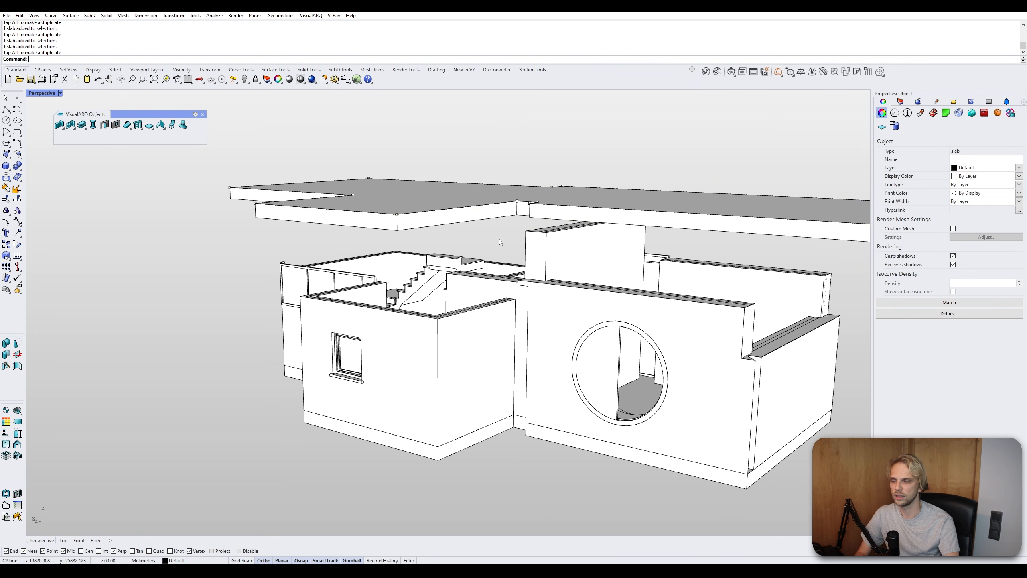
pyautogui.moveTo(480, 273); pyautogui.dragTo(505, 256, button='right')
pyautogui.scroll(2, 567, 246)
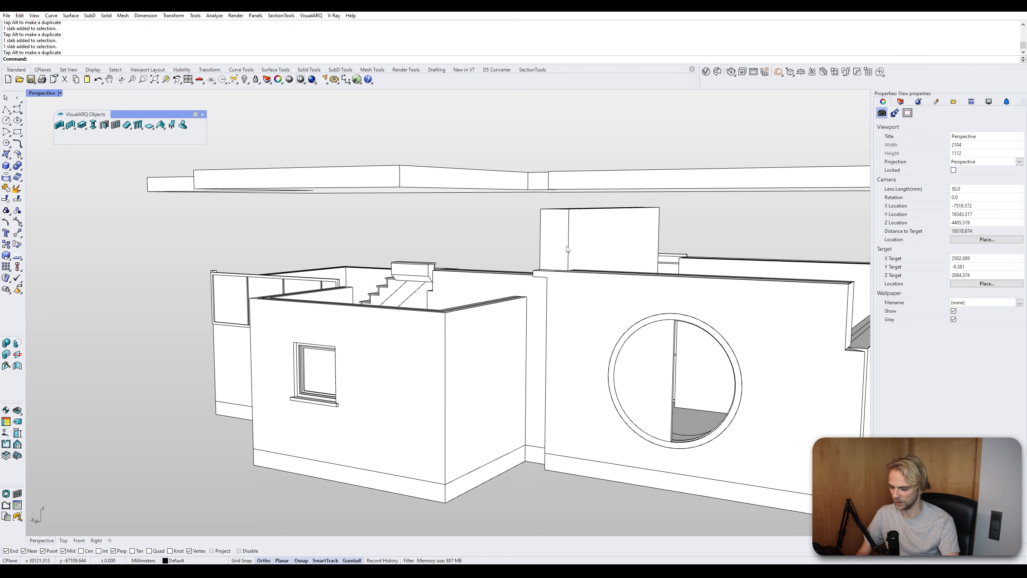
pyautogui.keyDown('shift'); pyautogui.moveTo(567, 247); pyautogui.dragTo(482, 227, button='right'); pyautogui.keyUp('shift')
pyautogui.click(484, 214)
pyautogui.click(425, 197)
pyautogui.click(417, 166)
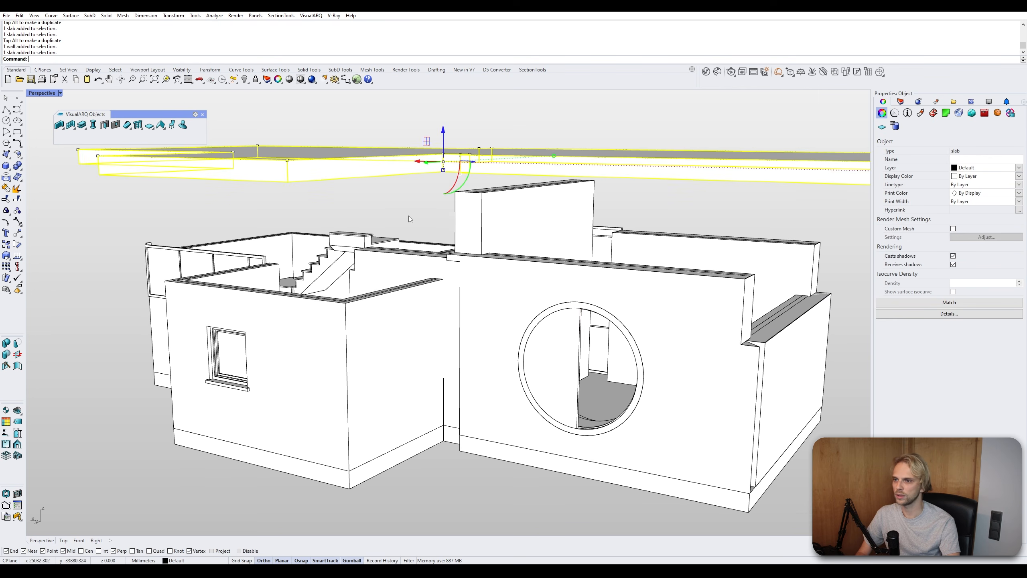
pyautogui.click(408, 218)
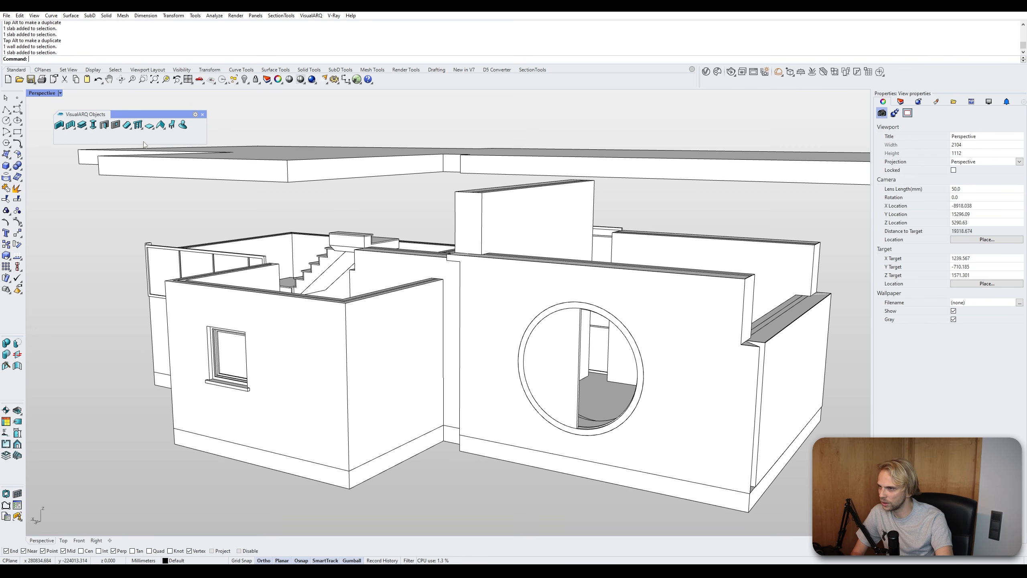
# - Extend the central tall walls upward to the roof slab with Wall Extend, using the slab as boundary
pyautogui.click(63, 129)
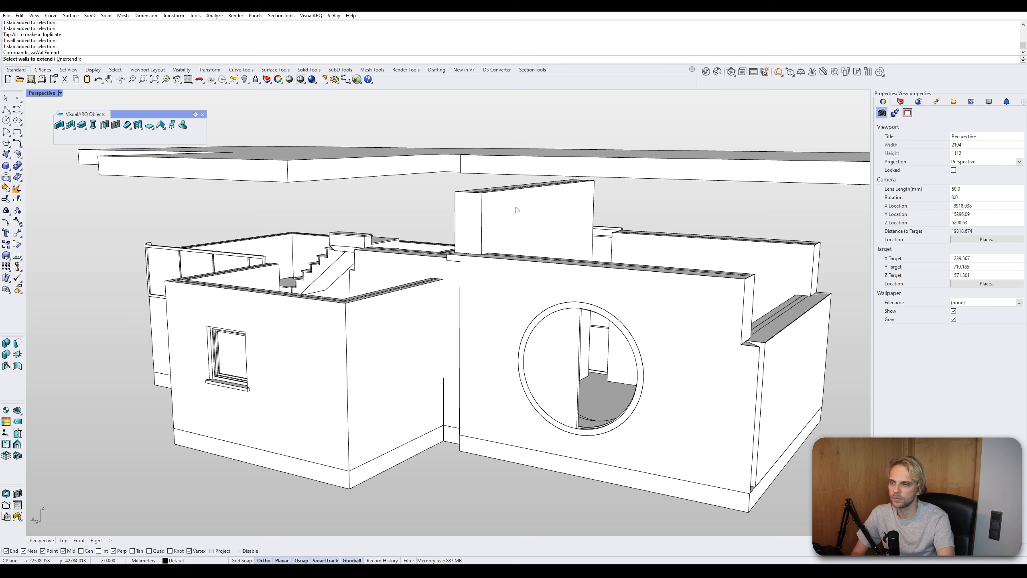
pyautogui.click(515, 233)
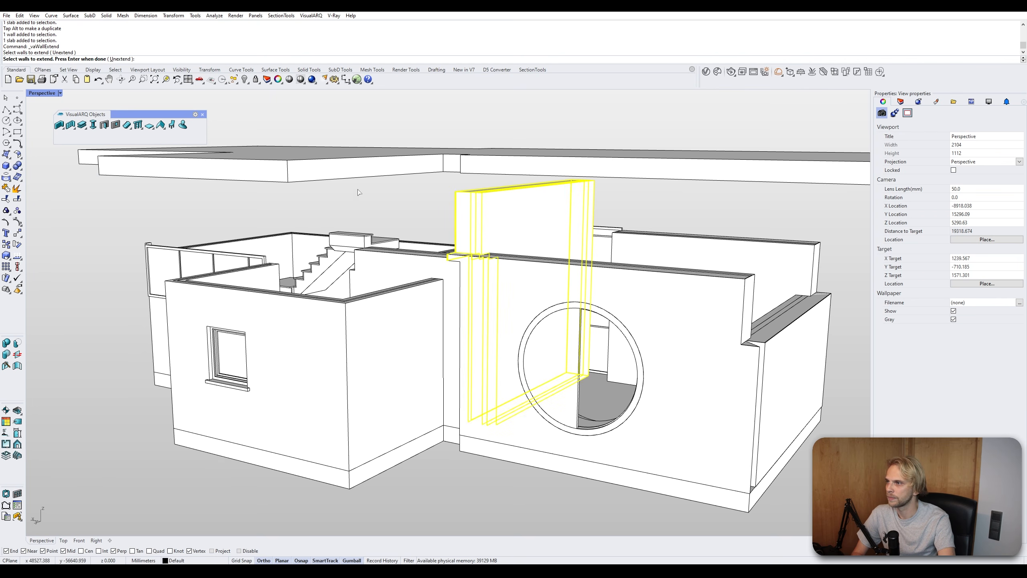
pyautogui.press('Return')
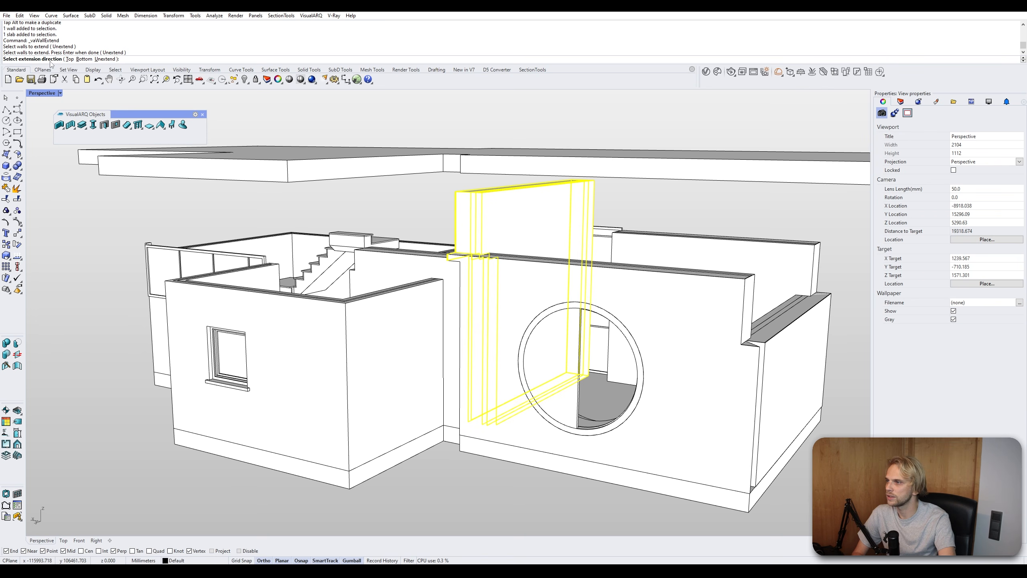
pyautogui.click(69, 59)
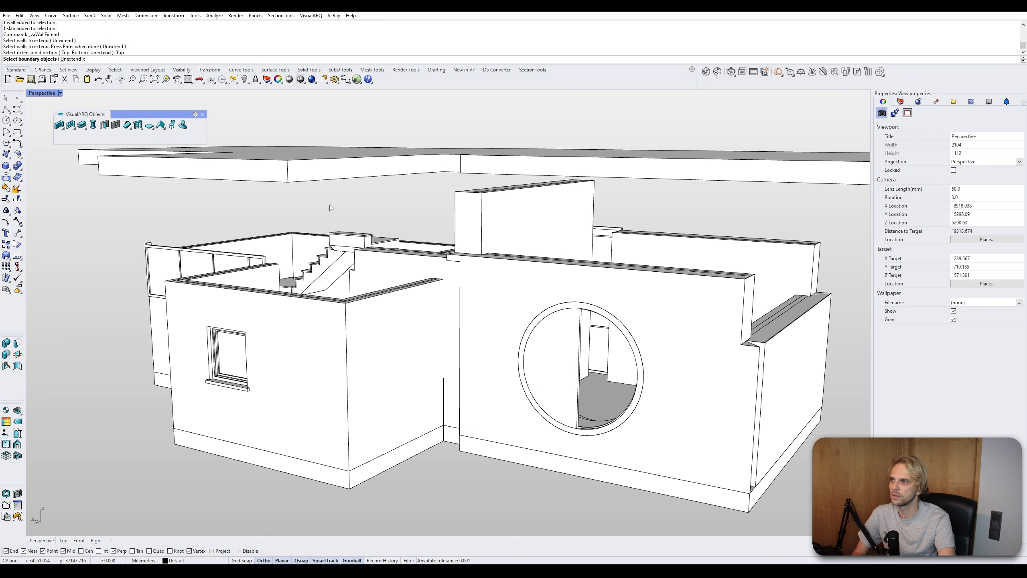
pyautogui.moveTo(410, 193)
pyautogui.mouseDown(button='right')
pyautogui.moveTo(430, 163)
pyautogui.moveTo(416, 185)
pyautogui.mouseUp(button='right')
pyautogui.click(424, 175)
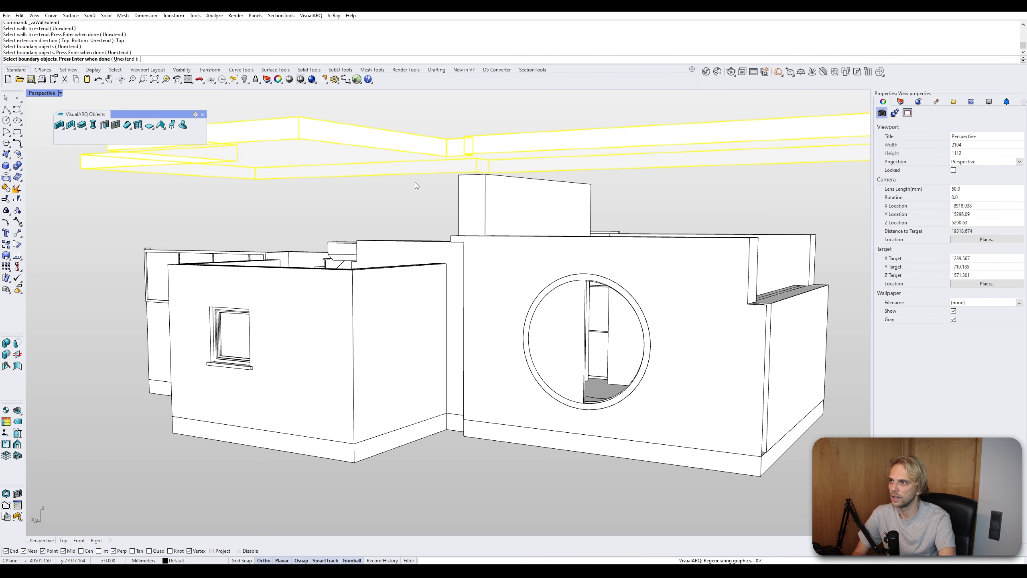
pyautogui.press('Return')
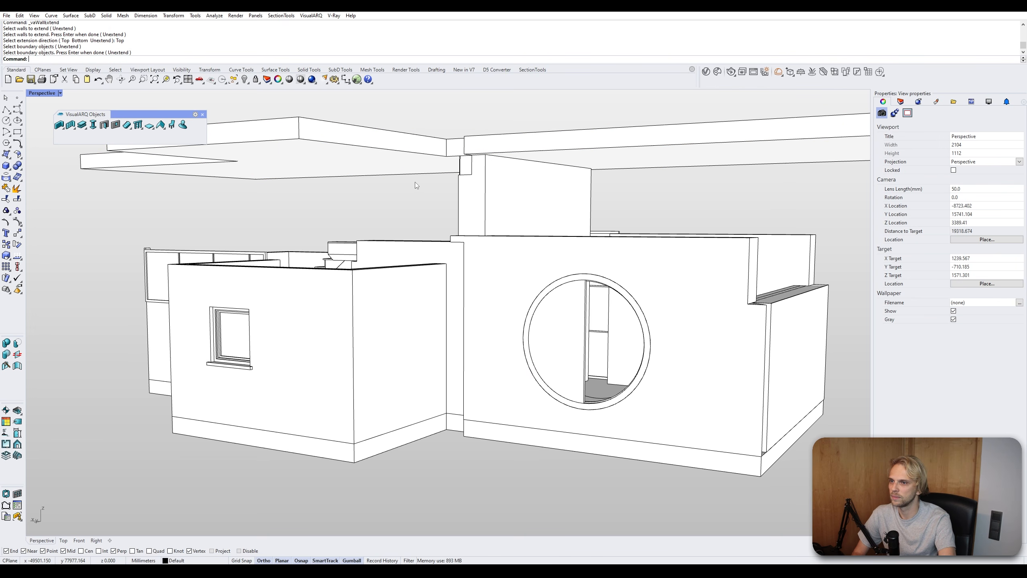
# - Inspect the junction between the extended walls and the roof slab from several angles
pyautogui.moveTo(499, 184); pyautogui.dragTo(461, 173, button='right')
pyautogui.moveTo(488, 158); pyautogui.dragTo(391, 255, button='right')
pyautogui.scroll(-4, 498, 261)
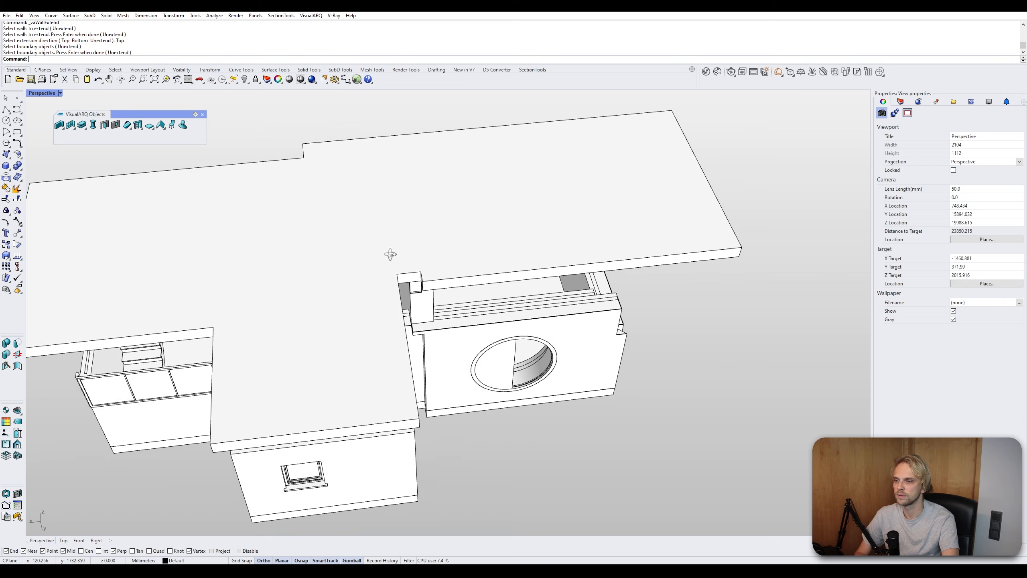
pyautogui.scroll(18, 426, 284)
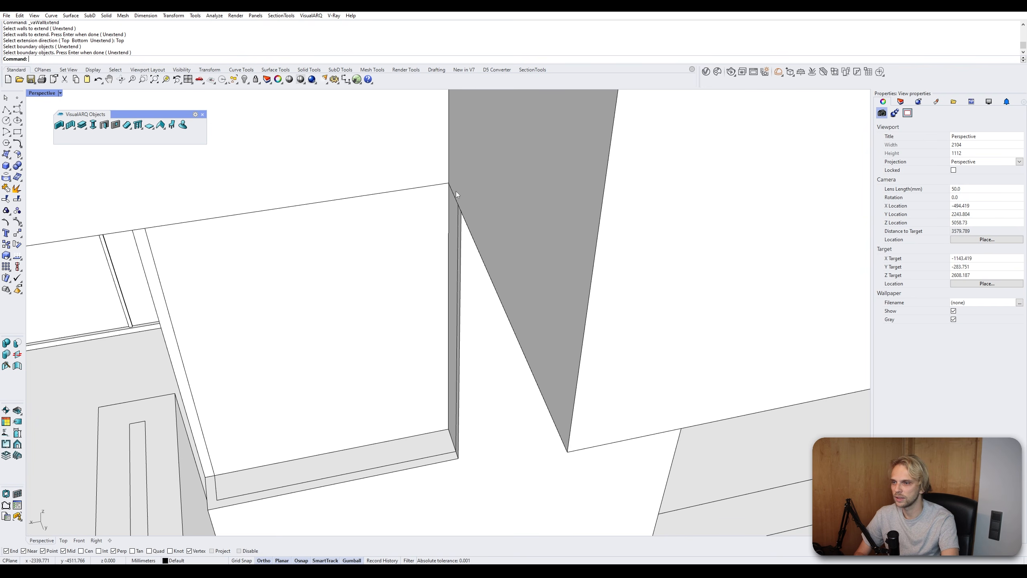
pyautogui.scroll(-4, 234, 220)
pyautogui.scroll(-4, 238, 280)
pyautogui.moveTo(256, 290); pyautogui.dragTo(279, 324, button='right')
pyautogui.scroll(-2, 352, 359)
pyautogui.scroll(-4, 352, 358)
pyautogui.scroll(-4, 307, 322)
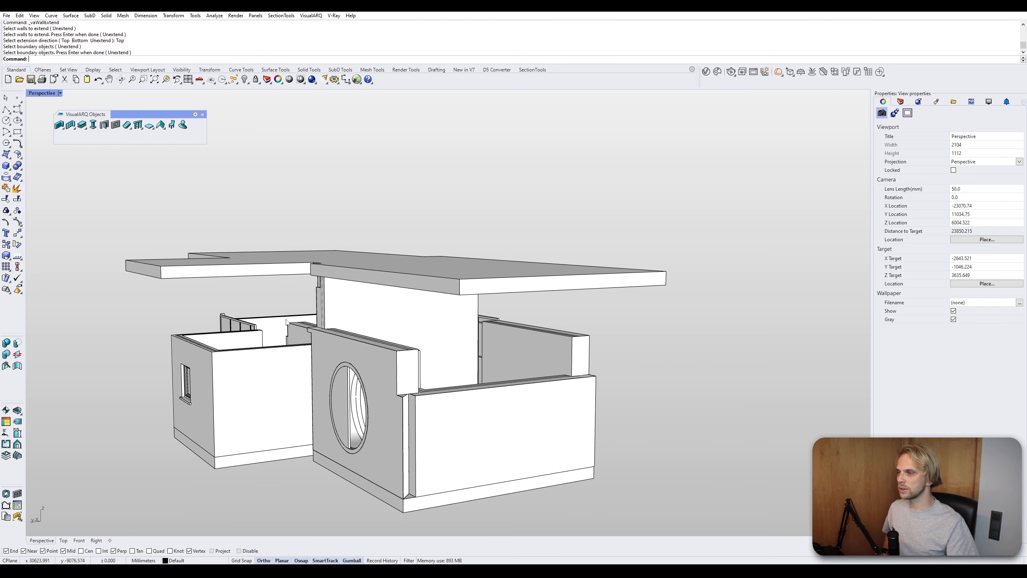
# - Start a VisualARQ roof and switch its type among Hip, Shed and Gable, settling on Gable
pyautogui.click(162, 127)
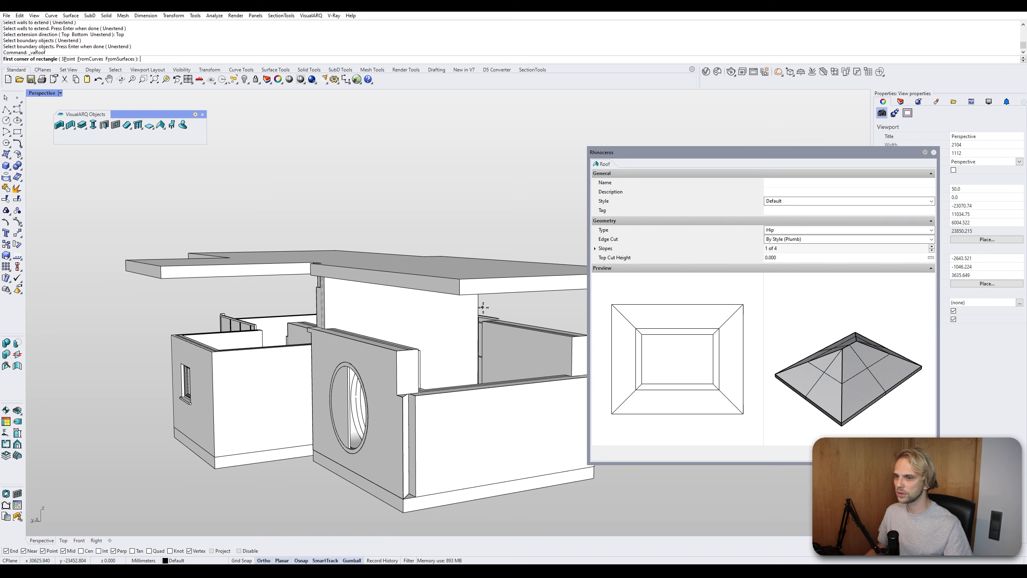
pyautogui.scroll(-8, 482, 310)
pyautogui.keyDown('shift'); pyautogui.moveTo(482, 322); pyautogui.dragTo(283, 249, button='right'); pyautogui.keyUp('shift')
pyautogui.moveTo(283, 250); pyautogui.dragTo(284, 265, button='right')
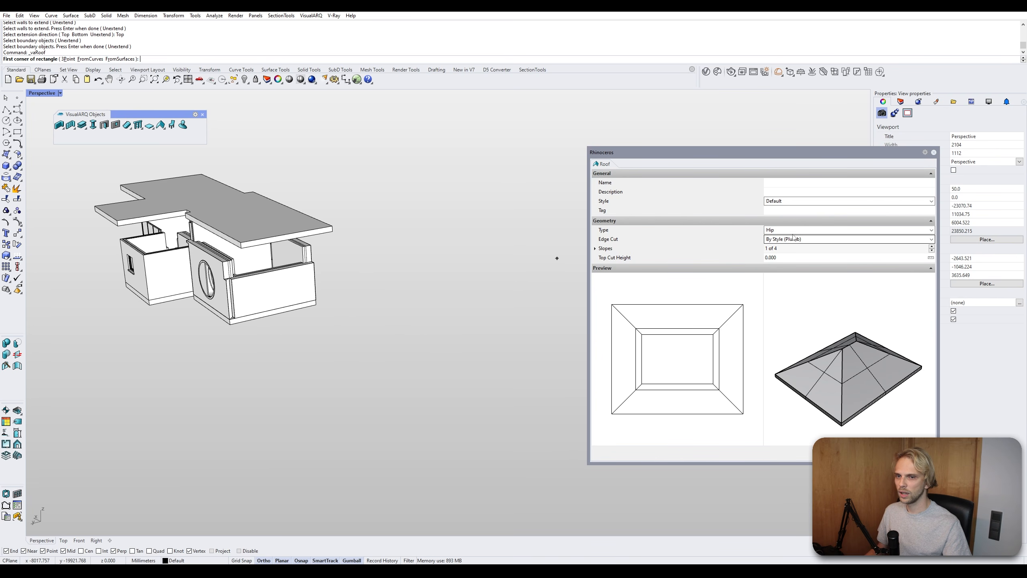
pyautogui.click(779, 229)
pyautogui.click(783, 238)
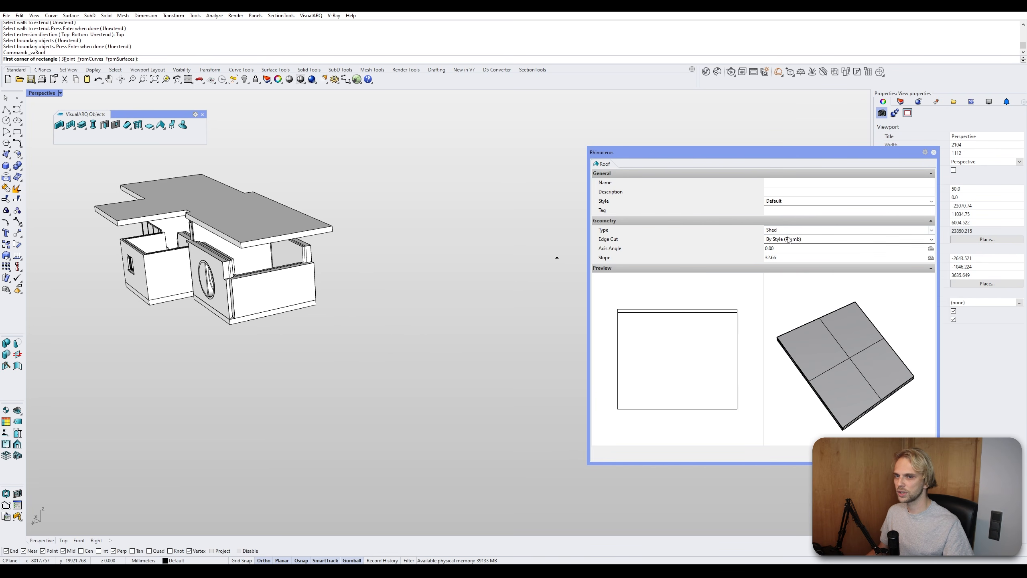
pyautogui.click(789, 231)
pyautogui.click(784, 245)
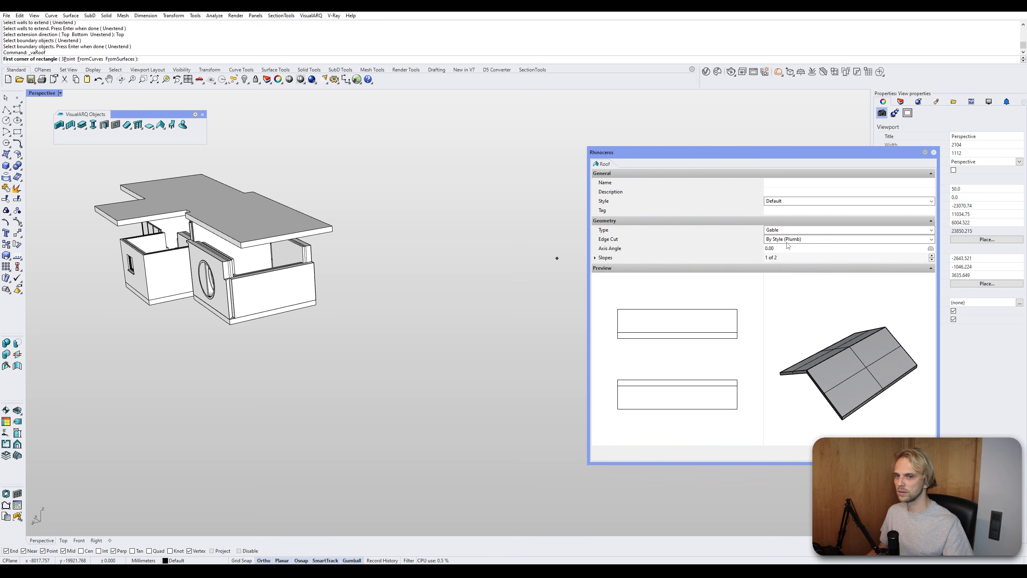
pyautogui.click(788, 230)
pyautogui.click(788, 251)
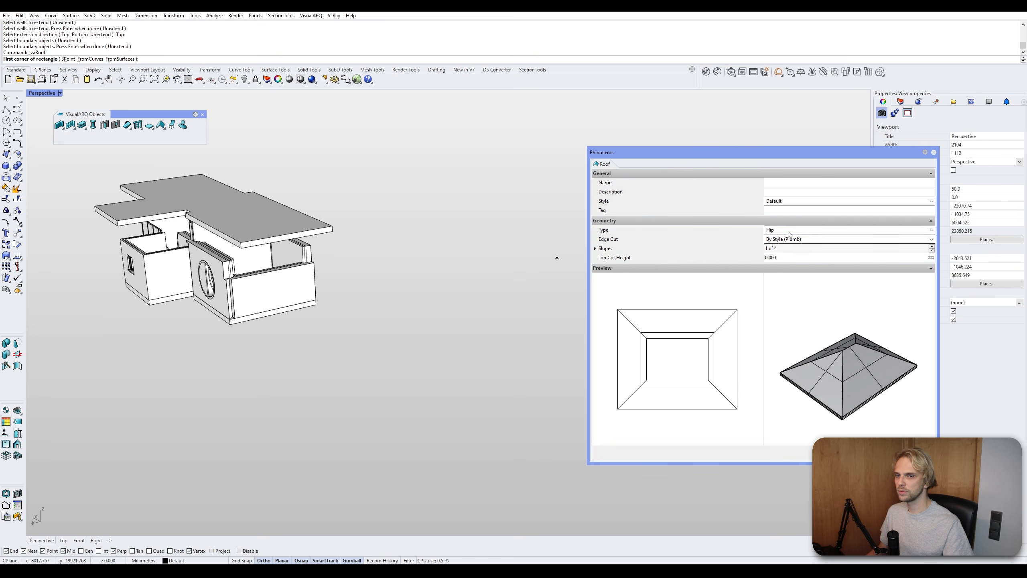
pyautogui.click(789, 231)
pyautogui.click(784, 238)
pyautogui.click(786, 230)
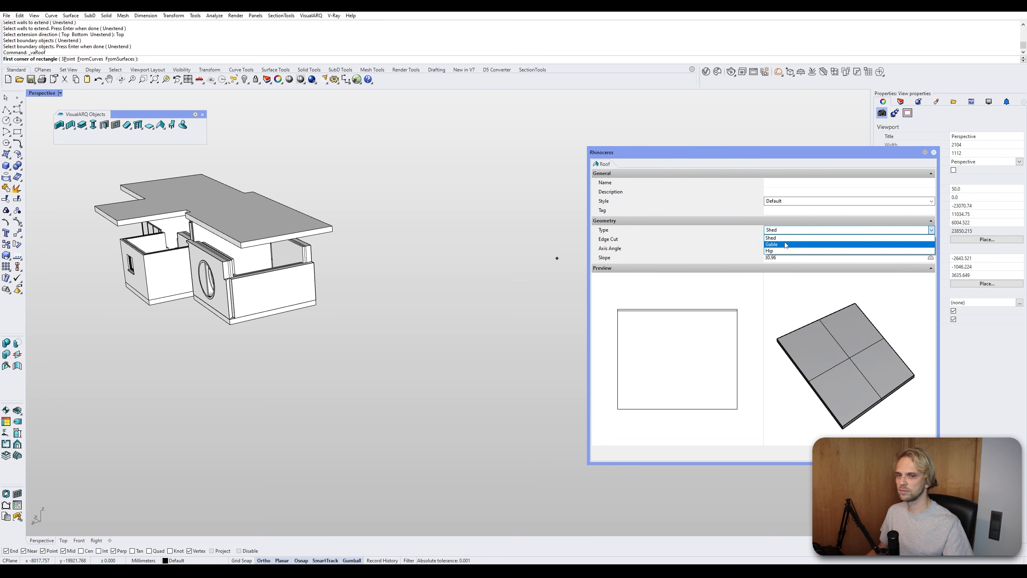
pyautogui.click(785, 244)
# - Draw a gable roof from a rectangle on the ground in front of the house
pyautogui.scroll(-3, 378, 333)
pyautogui.click(350, 345)
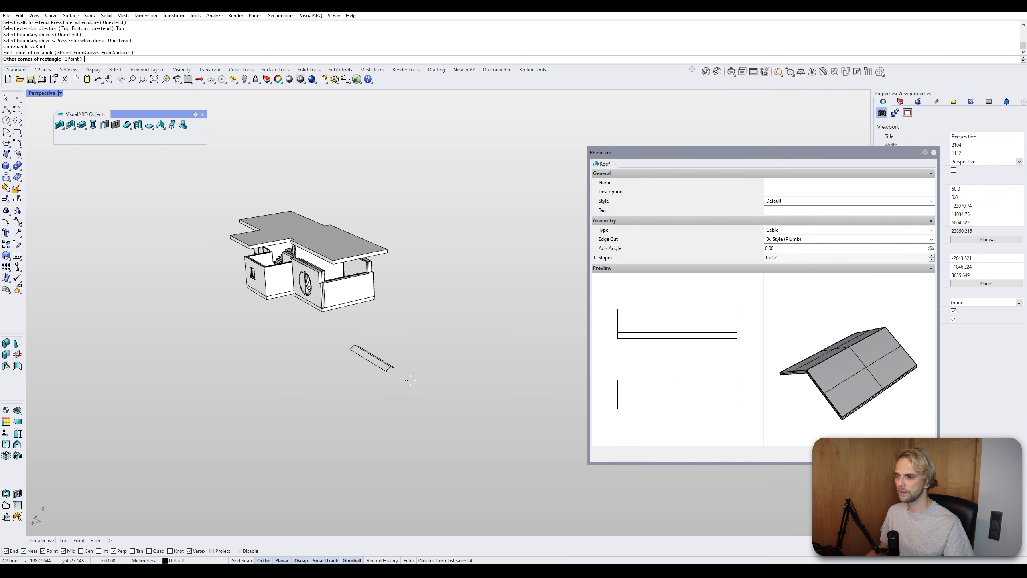
pyautogui.click(525, 361)
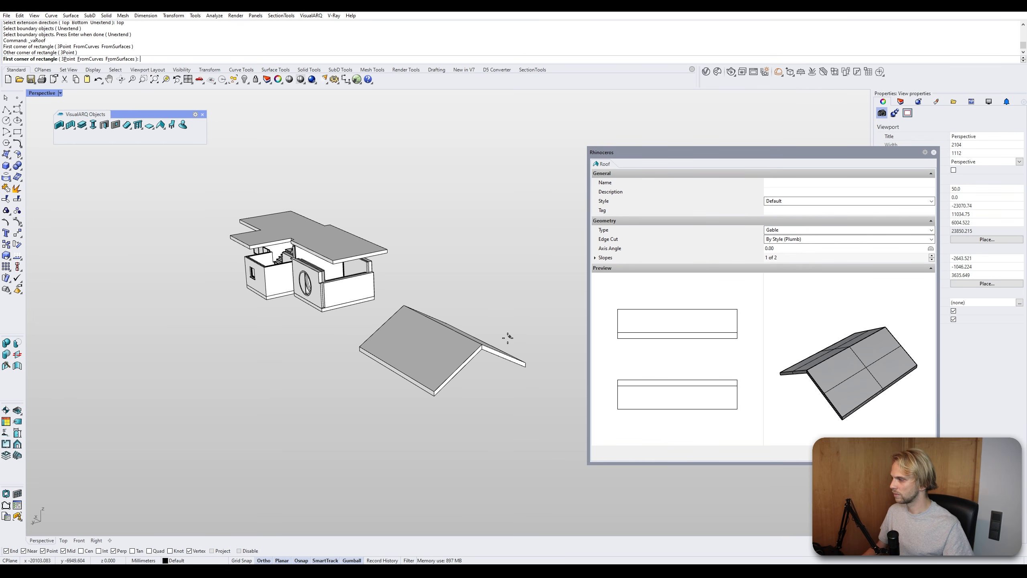
pyautogui.moveTo(508, 337); pyautogui.dragTo(436, 390, button='right')
pyautogui.press('Escape')
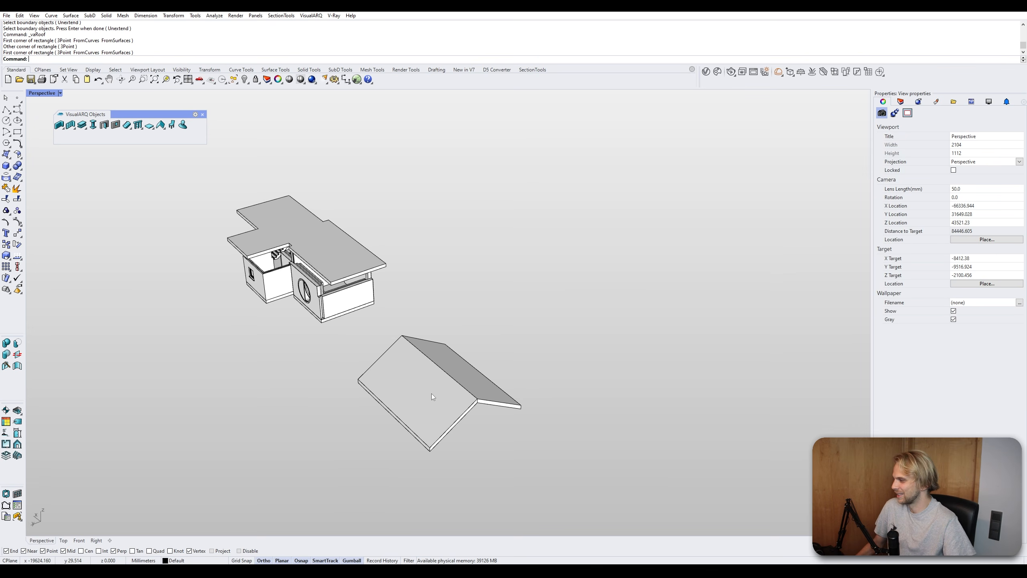
# - Try to move the gable roof and its ridge control point with the gumball
pyautogui.click(432, 394)
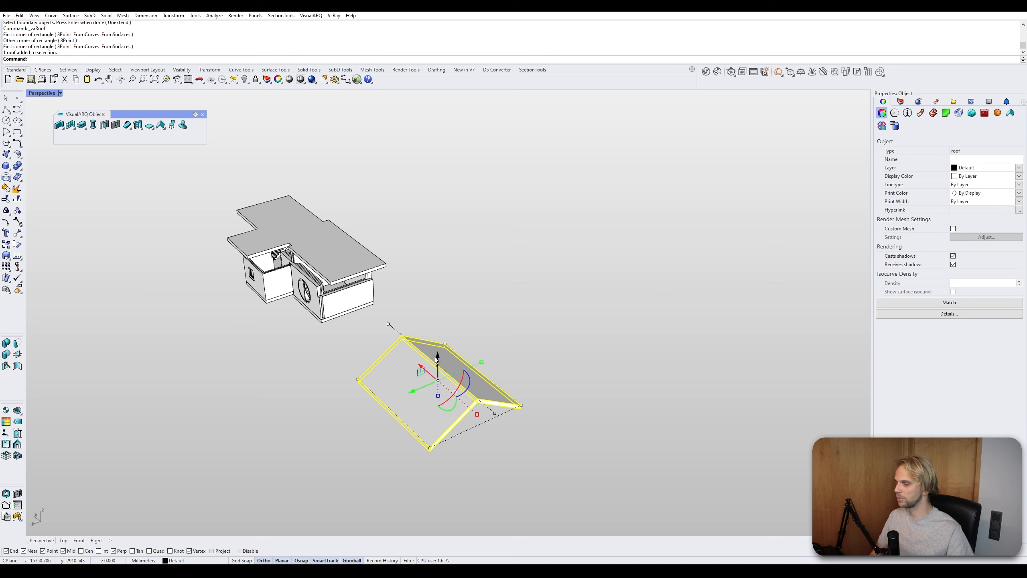
pyautogui.moveTo(437, 359); pyautogui.dragTo(429, 315, button='right')
pyautogui.click(380, 279)
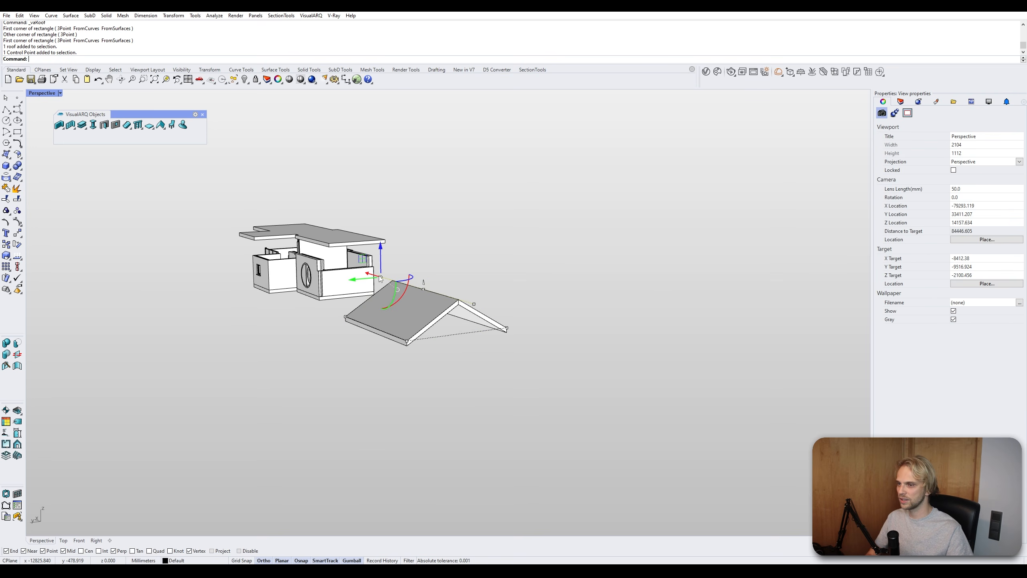
pyautogui.moveTo(381, 259); pyautogui.dragTo(387, 230)
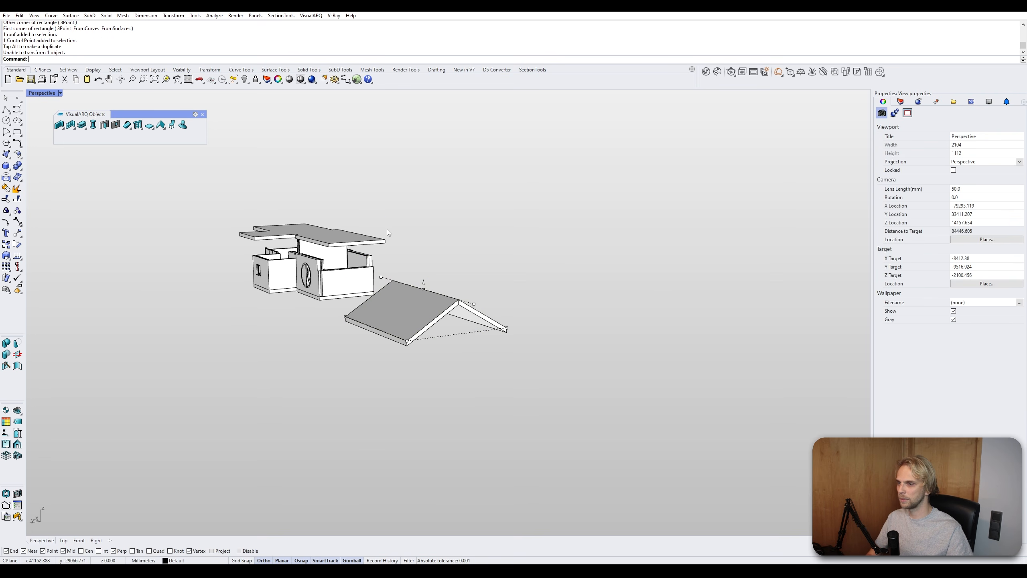
pyautogui.click(379, 278)
pyautogui.moveTo(388, 279); pyautogui.dragTo(452, 298, button='right')
pyautogui.scroll(4, 452, 300)
pyautogui.moveTo(451, 317); pyautogui.dragTo(558, 333)
pyautogui.press('Escape')
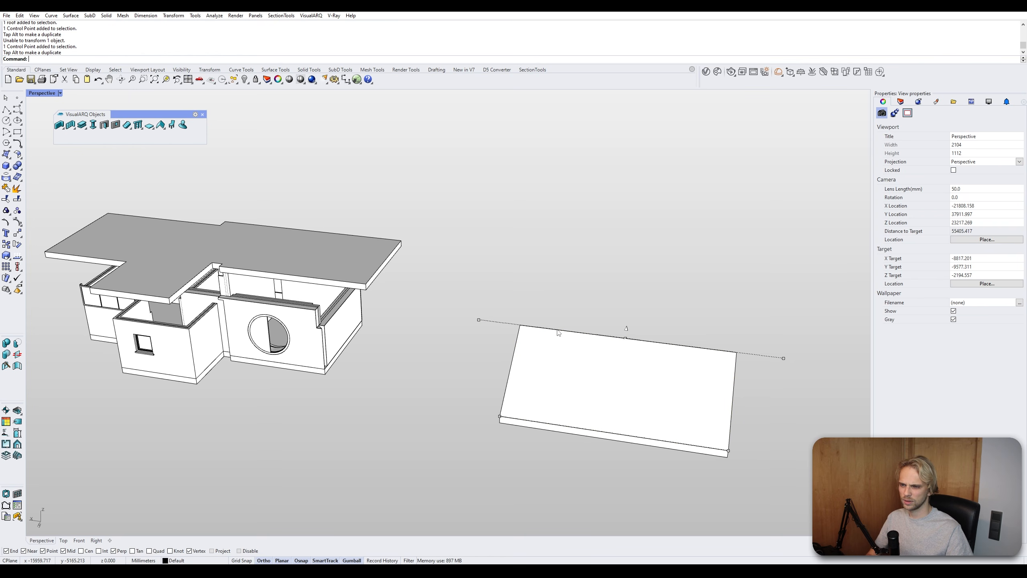
# - Drag the gable roof's extend-height control points to reshape its slopes
pyautogui.click(626, 341)
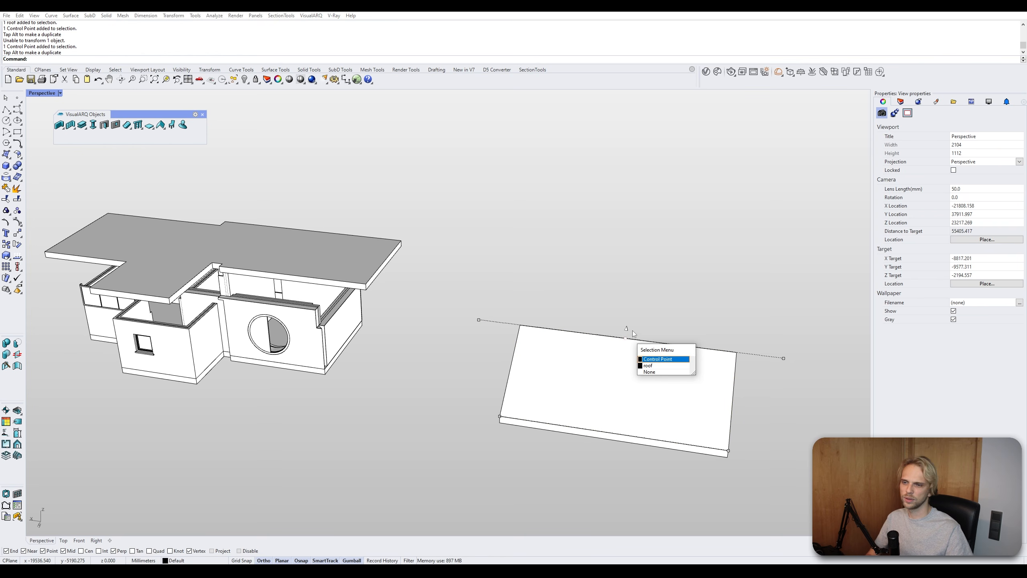
pyautogui.click(645, 348)
pyautogui.moveTo(628, 312); pyautogui.dragTo(633, 284)
pyautogui.click(626, 330)
pyautogui.click(700, 298)
pyautogui.moveTo(700, 299); pyautogui.dragTo(649, 283, button='right')
pyautogui.click(408, 272)
pyautogui.click(446, 266)
pyautogui.moveTo(446, 235); pyautogui.dragTo(447, 270)
pyautogui.click(524, 247)
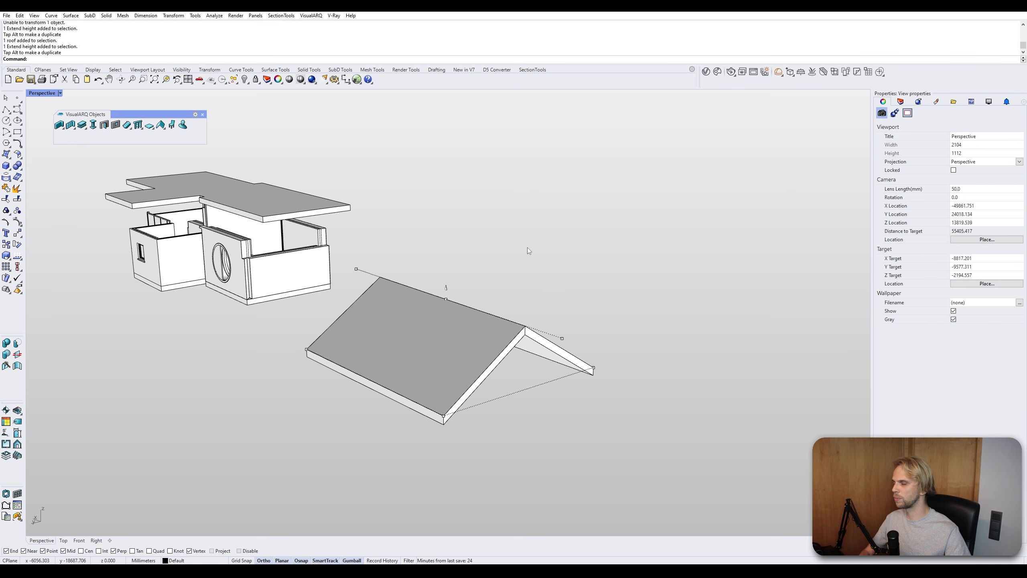
# - Drag a corner grip to shorten the gable roof, then delete the roof
pyautogui.click(395, 286)
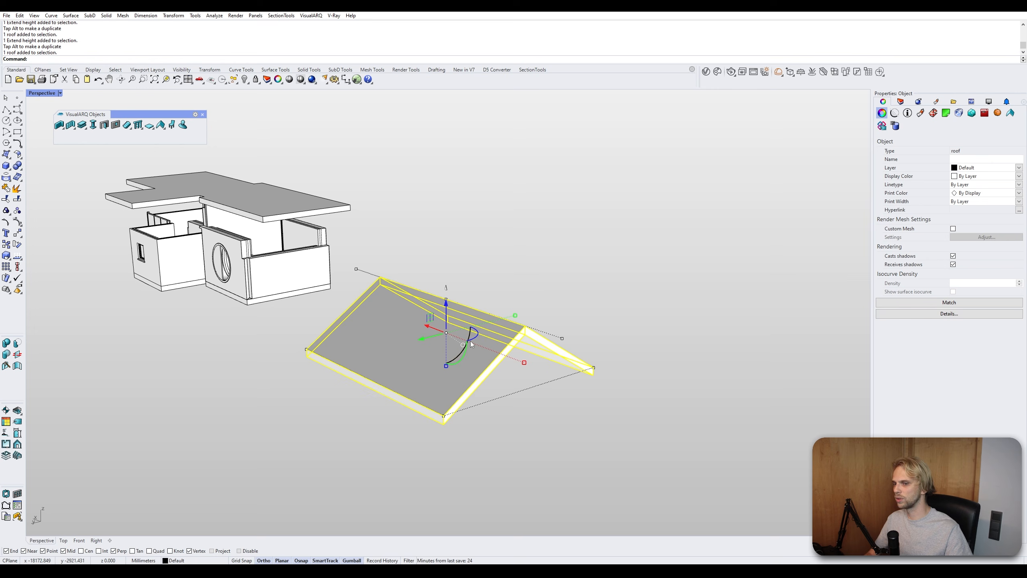
pyautogui.moveTo(446, 418); pyautogui.dragTo(690, 438)
pyautogui.moveTo(676, 431); pyautogui.dragTo(239, 313, button='right')
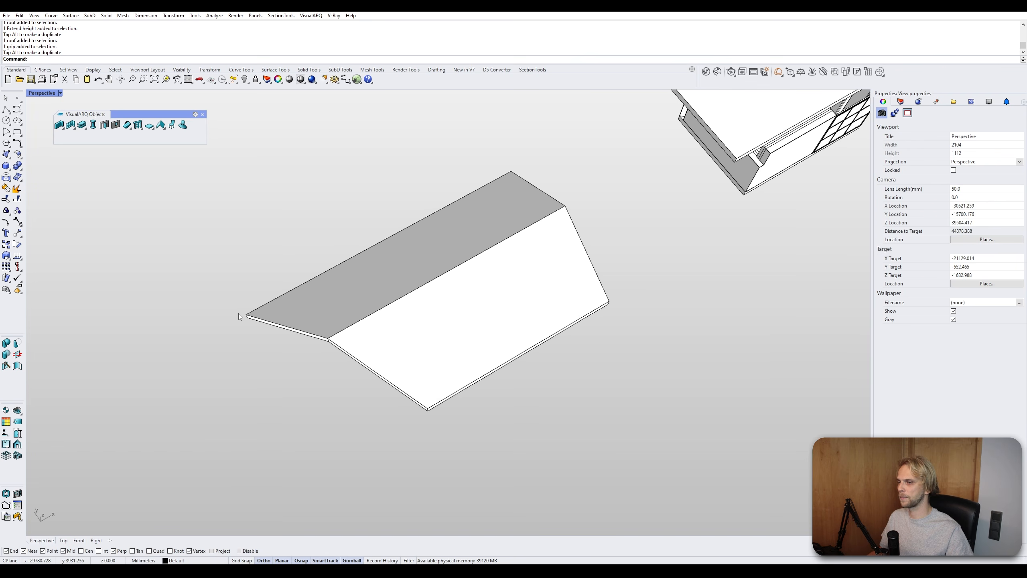
pyautogui.click(246, 316)
pyautogui.click(246, 315)
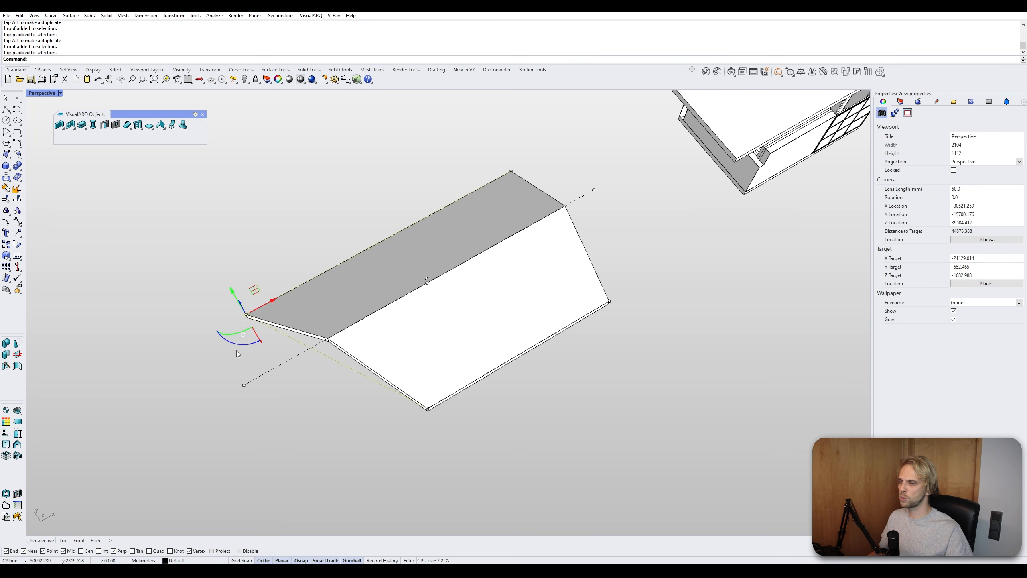
pyautogui.moveTo(271, 306); pyautogui.dragTo(418, 258)
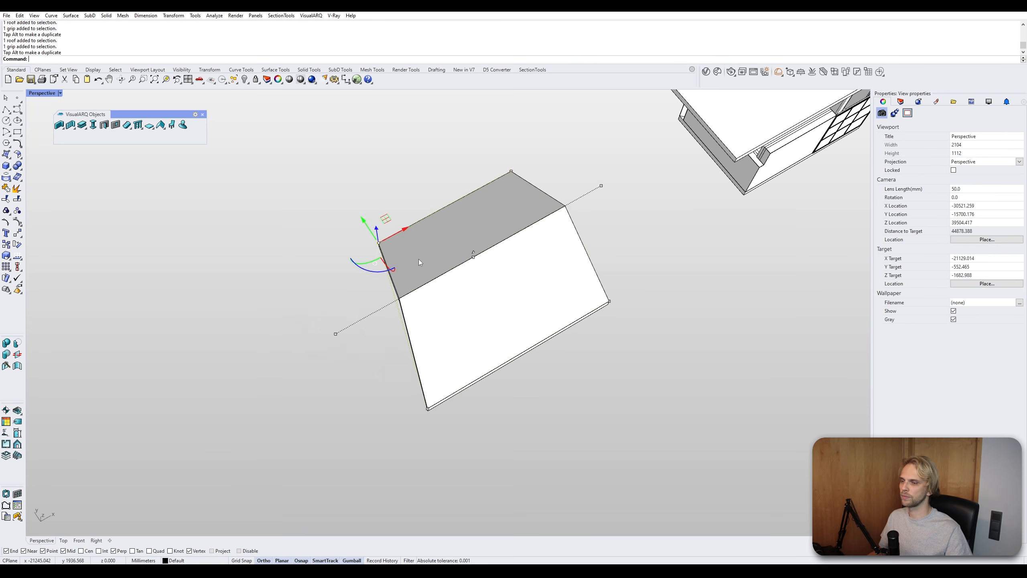
pyautogui.click(505, 300)
pyautogui.press('Delete')
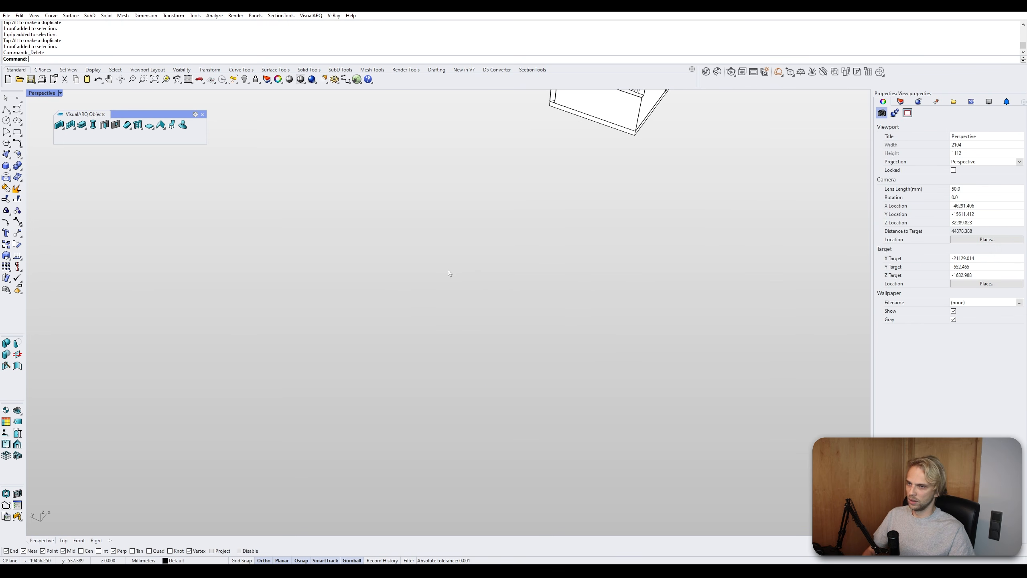
# - Insert a default furniture object beside the house, then delete it
pyautogui.moveTo(447, 270); pyautogui.dragTo(503, 262, button='right')
pyautogui.scroll(-4, 502, 259)
pyautogui.keyDown('shift'); pyautogui.moveTo(315, 221); pyautogui.dragTo(562, 290, button='right'); pyautogui.keyUp('shift')
pyautogui.scroll(6, 364, 247)
pyautogui.moveTo(364, 247); pyautogui.dragTo(299, 202, button='right')
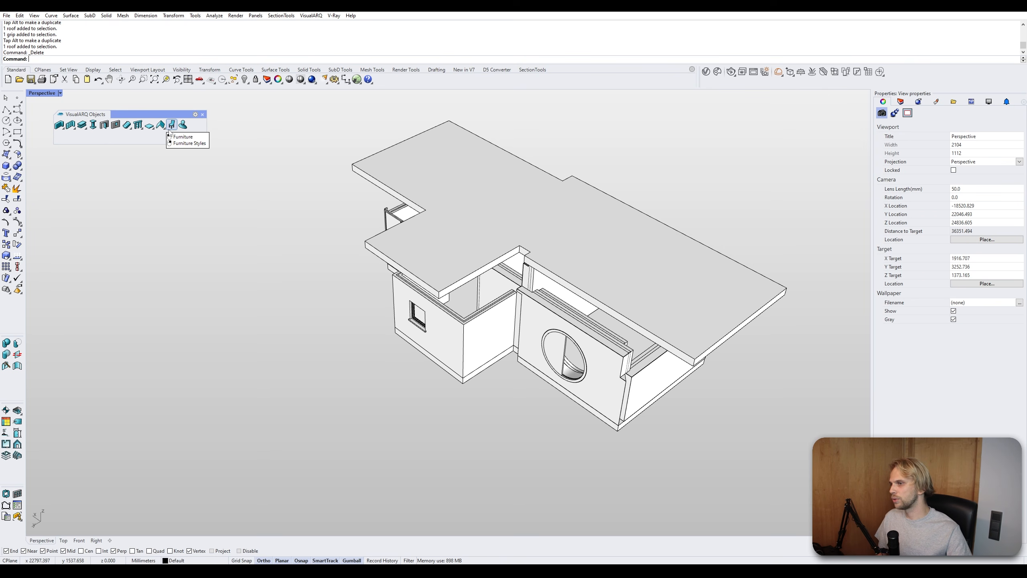
pyautogui.click(176, 128)
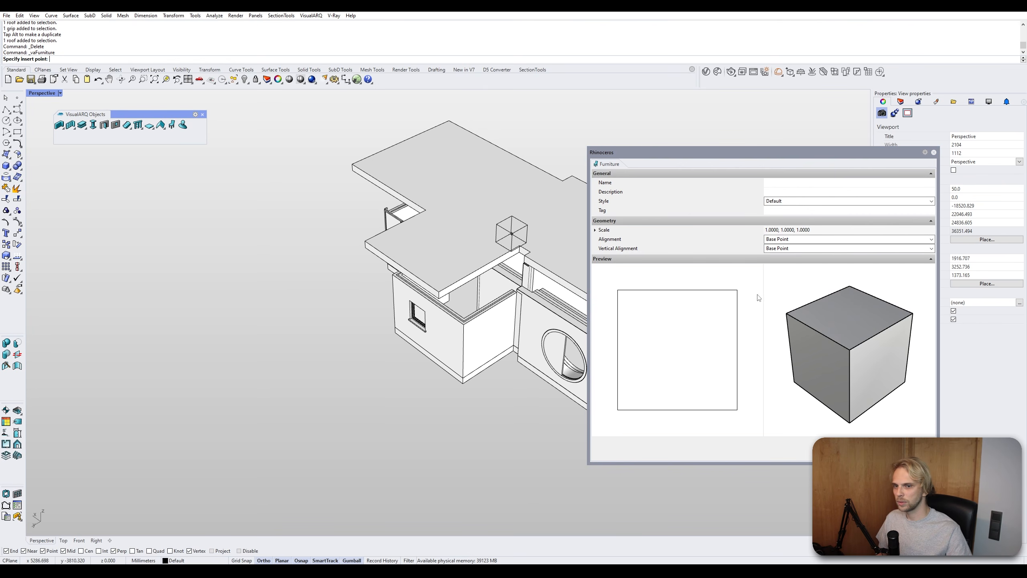
pyautogui.click(789, 201)
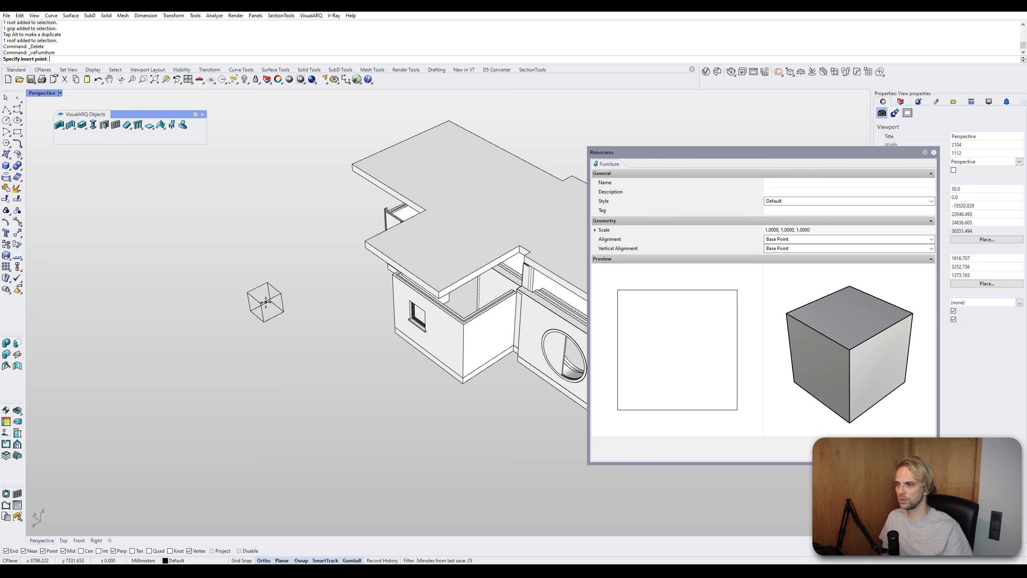
pyautogui.click(265, 303)
pyautogui.press('Return')
pyautogui.press('Escape')
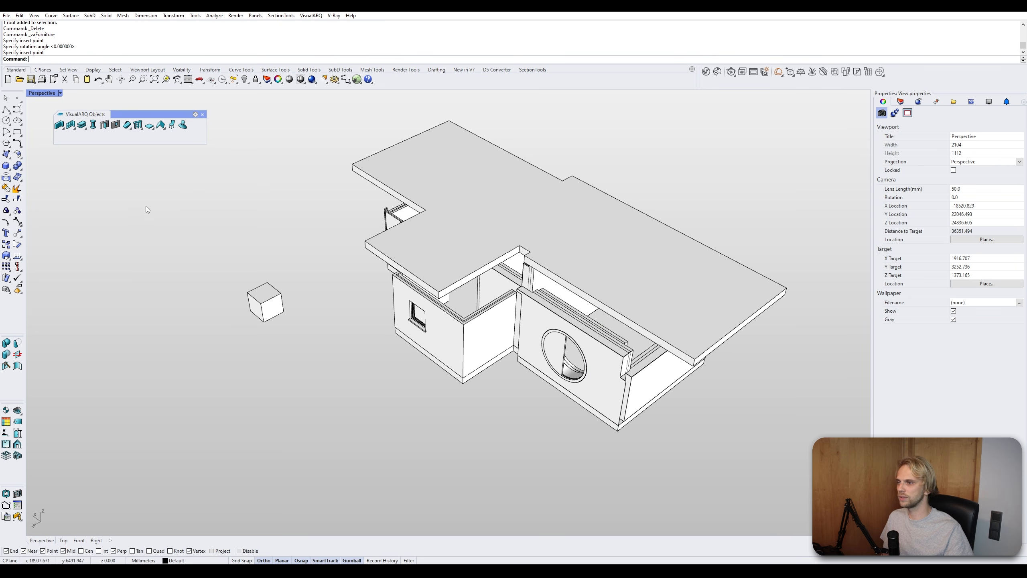
pyautogui.click(263, 299)
pyautogui.press('Delete')
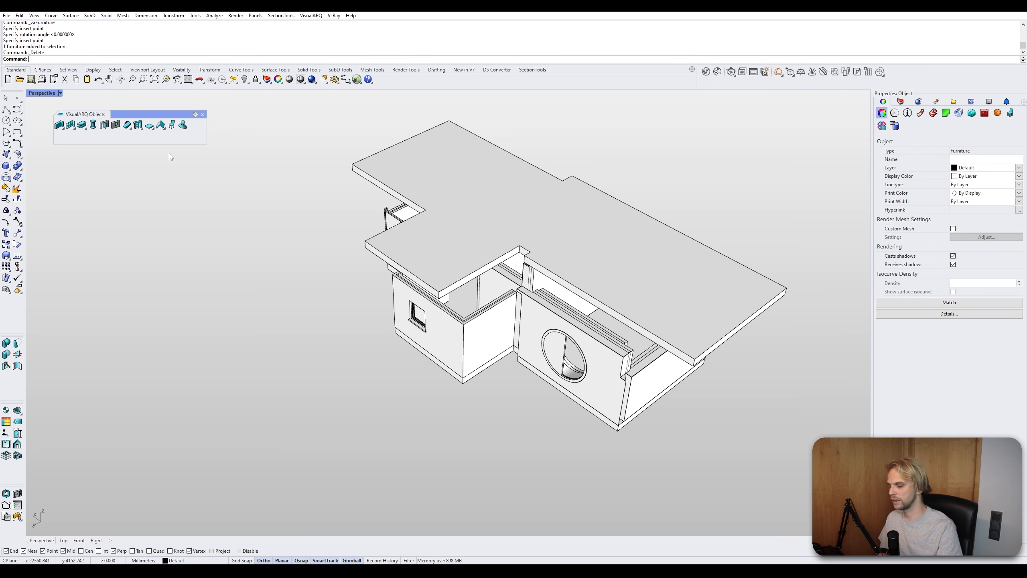
# - Dock the VisualARQ Objects toolbar into the left sidebar
pyautogui.click(183, 125)
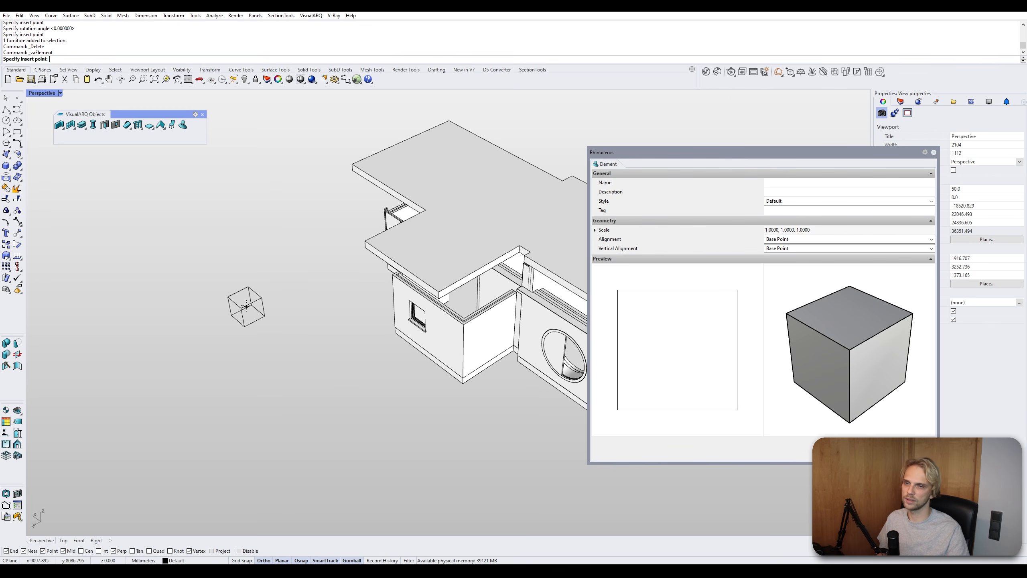
pyautogui.click(933, 152)
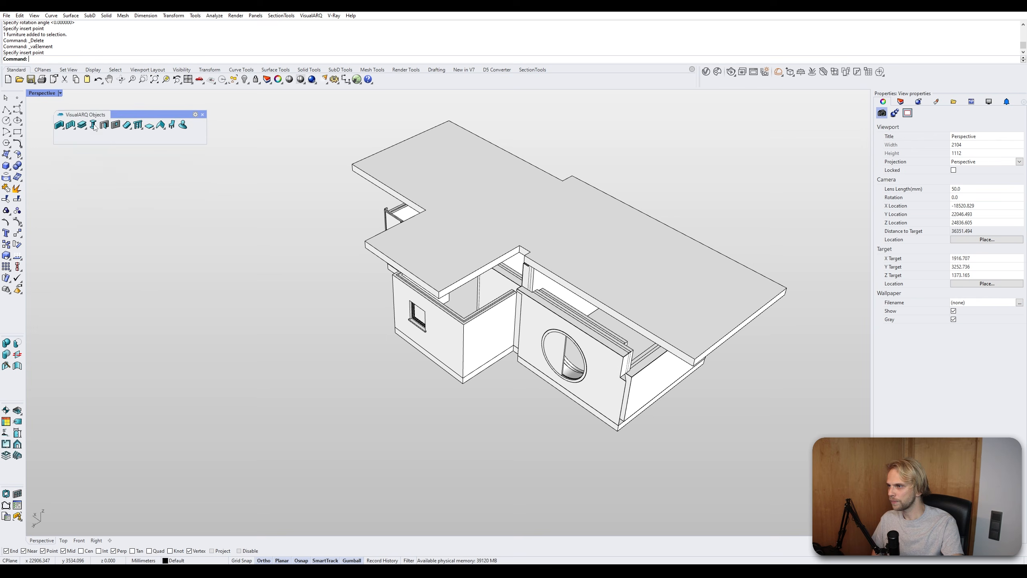
pyautogui.moveTo(93, 114); pyautogui.dragTo(168, 342)
pyautogui.moveTo(236, 337); pyautogui.dragTo(151, 186)
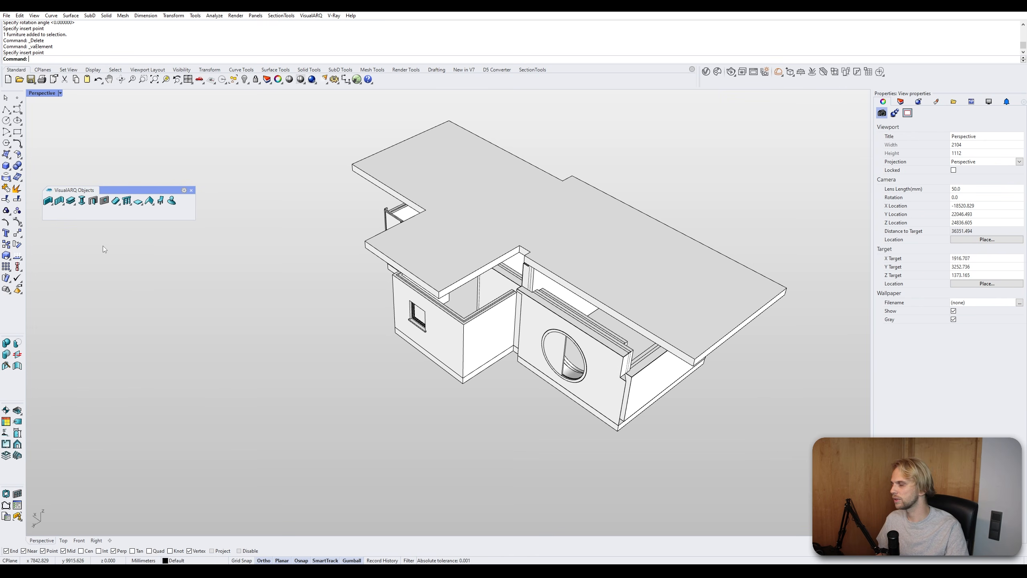
pyautogui.moveTo(13, 372); pyautogui.dragTo(12, 374)
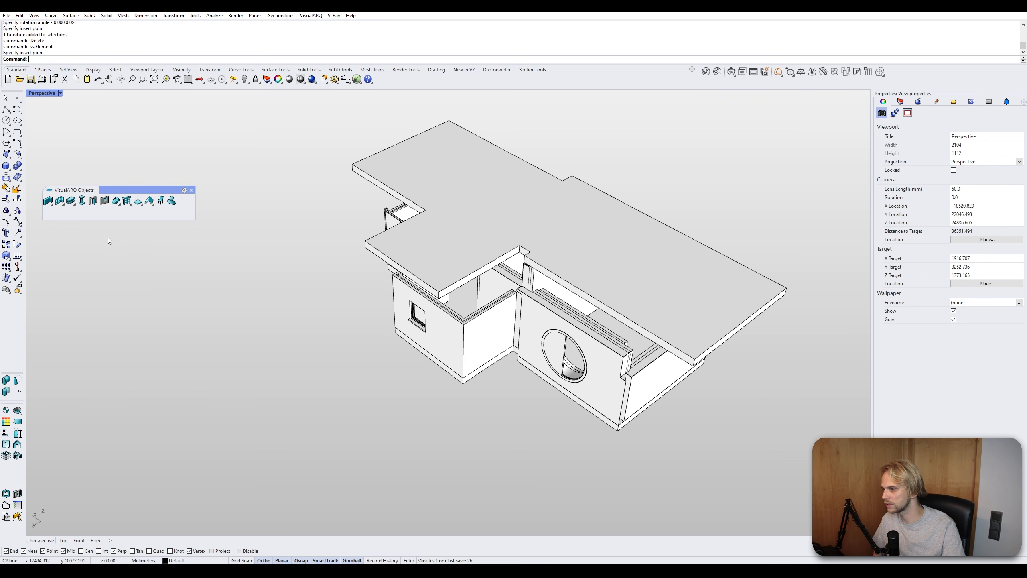
pyautogui.moveTo(82, 192); pyautogui.dragTo(19, 299)
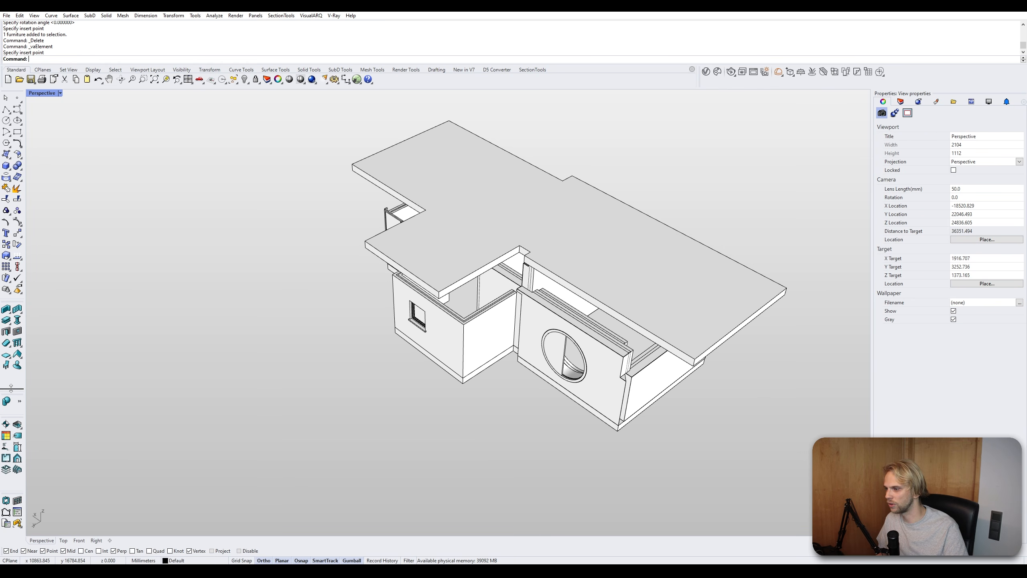
pyautogui.moveTo(10, 388); pyautogui.dragTo(11, 375)
pyautogui.moveTo(12, 425); pyautogui.dragTo(12, 425)
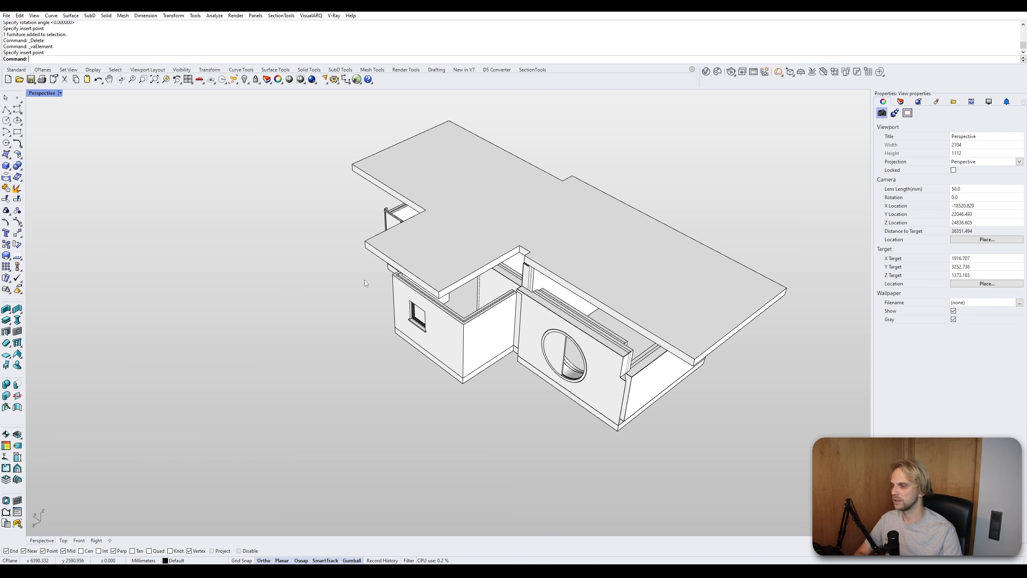
# - Flip the direction of the window in the small front wall
pyautogui.keyDown('shift'); pyautogui.moveTo(341, 275); pyautogui.dragTo(253, 314, button='right'); pyautogui.keyUp('shift')
pyautogui.scroll(4, 375, 299)
pyautogui.moveTo(376, 299); pyautogui.dragTo(463, 281, button='right')
pyautogui.scroll(4, 464, 280)
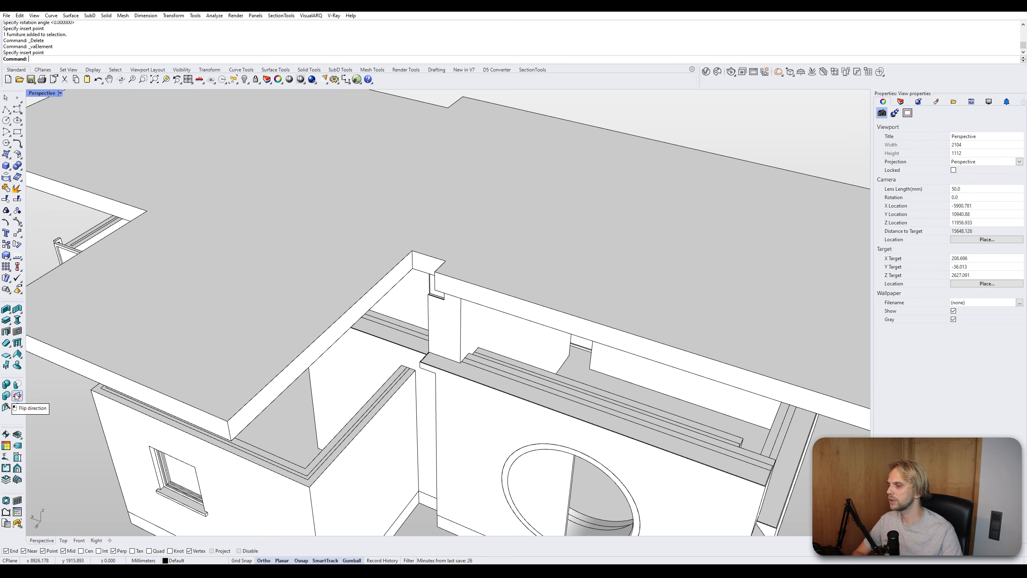
pyautogui.scroll(-3, 258, 364)
pyautogui.scroll(5, 267, 372)
pyautogui.click(274, 385)
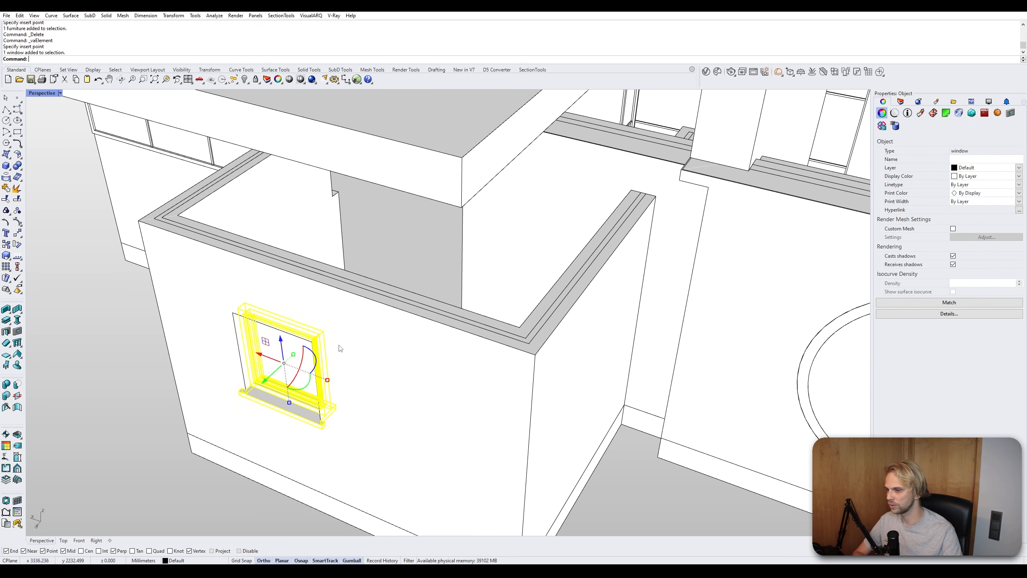
pyautogui.click(18, 396)
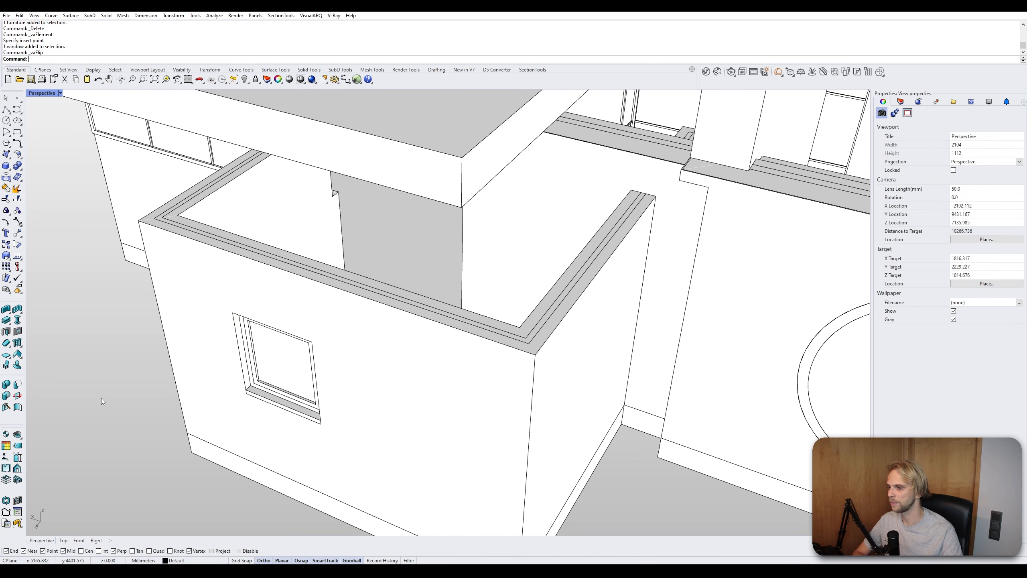
pyautogui.moveTo(102, 398); pyautogui.dragTo(230, 399, button='right')
pyautogui.scroll(8, 301, 237)
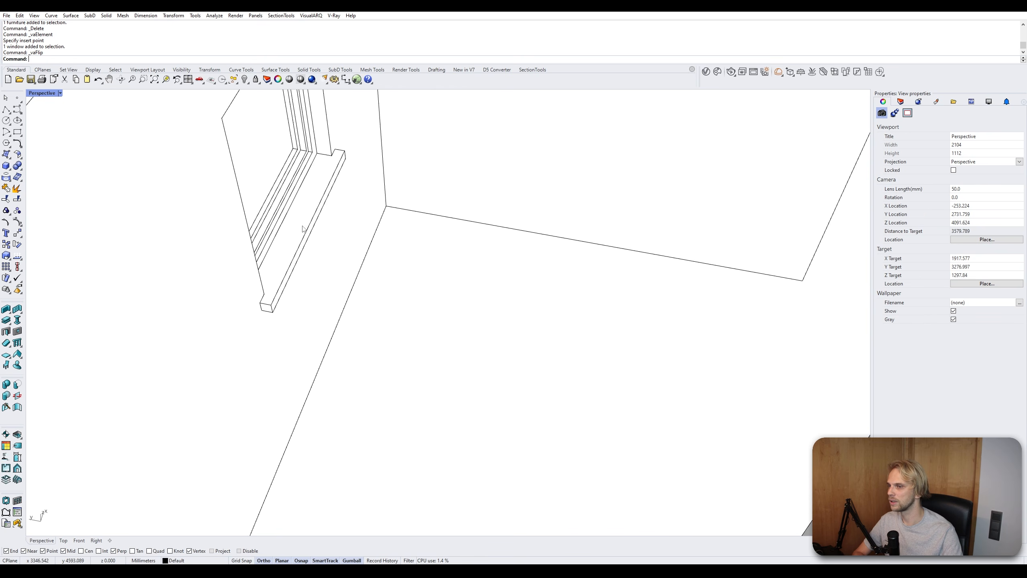
# - Inspect the flipped window in the small front wall from close up
pyautogui.scroll(-6, 305, 230)
pyautogui.moveTo(259, 275); pyautogui.dragTo(361, 245, button='right')
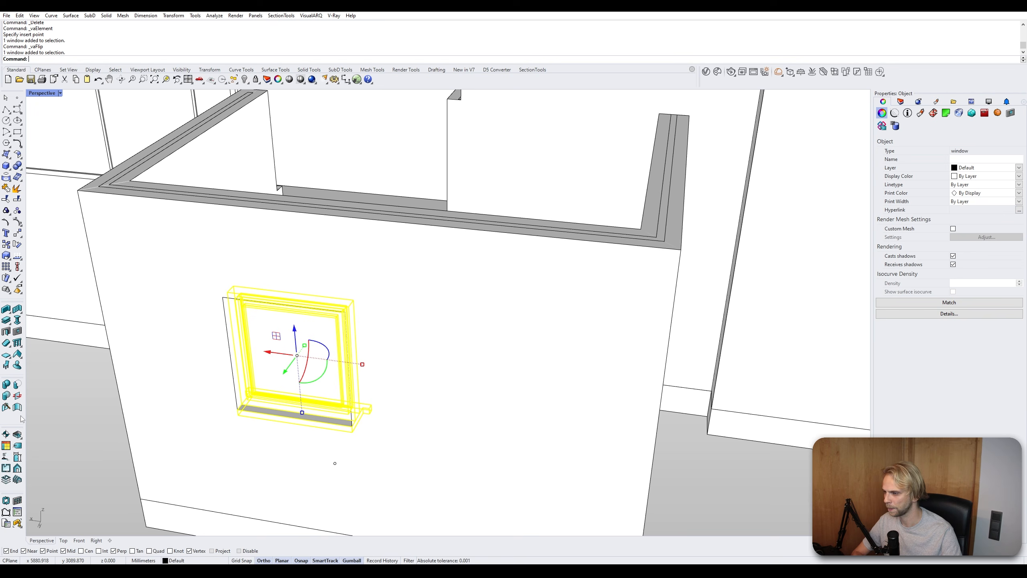
pyautogui.click(18, 396)
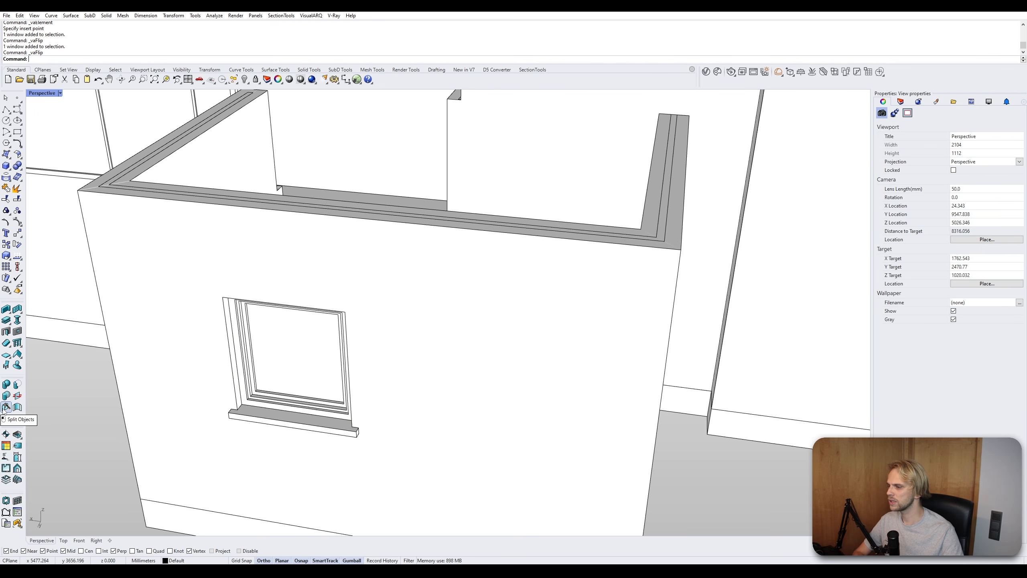
pyautogui.scroll(-6, 87, 398)
pyautogui.keyDown('shift'); pyautogui.moveTo(86, 398); pyautogui.dragTo(114, 349, button='right'); pyautogui.keyUp('shift')
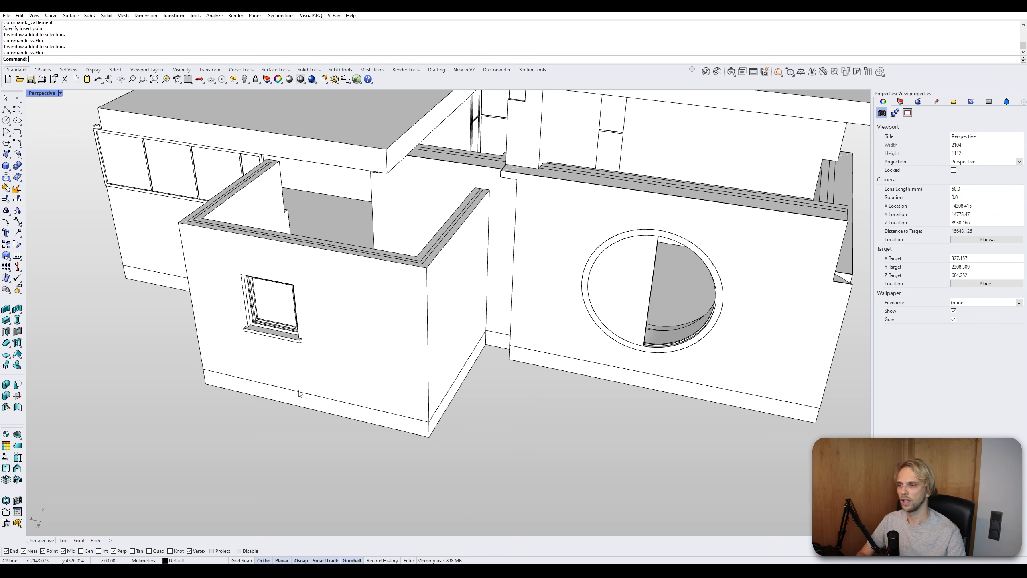
# - Draw an L-shaped two-segment wall on the ground beside the house
pyautogui.scroll(-3, 303, 393)
pyautogui.scroll(-2, 278, 390)
pyautogui.moveTo(278, 389)
pyautogui.mouseDown(button='right')
pyautogui.moveTo(286, 365)
pyautogui.moveTo(279, 371)
pyautogui.mouseUp(button='right')
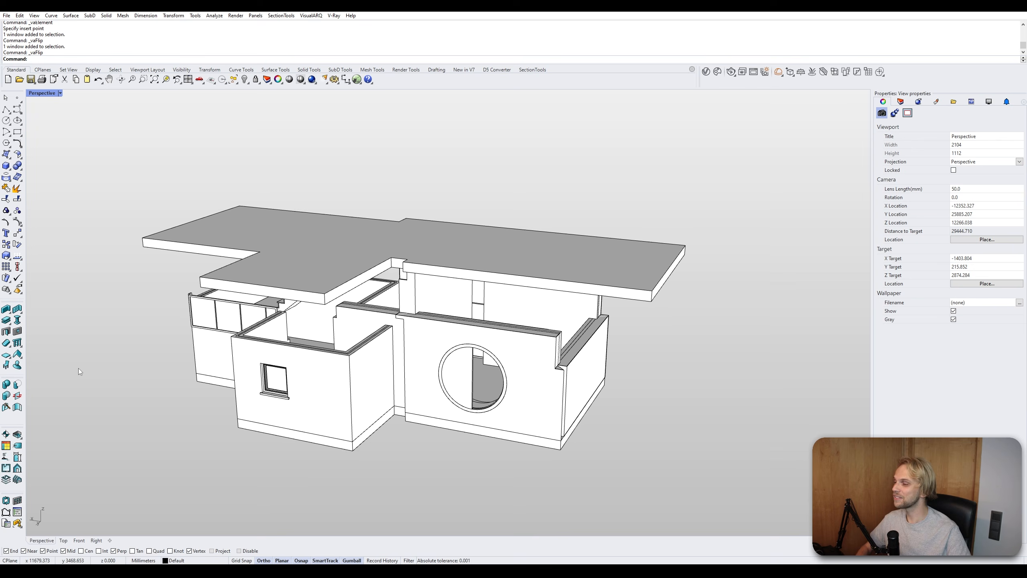
pyautogui.moveTo(240, 335); pyautogui.dragTo(132, 306, button='right')
pyautogui.scroll(-4, 256, 355)
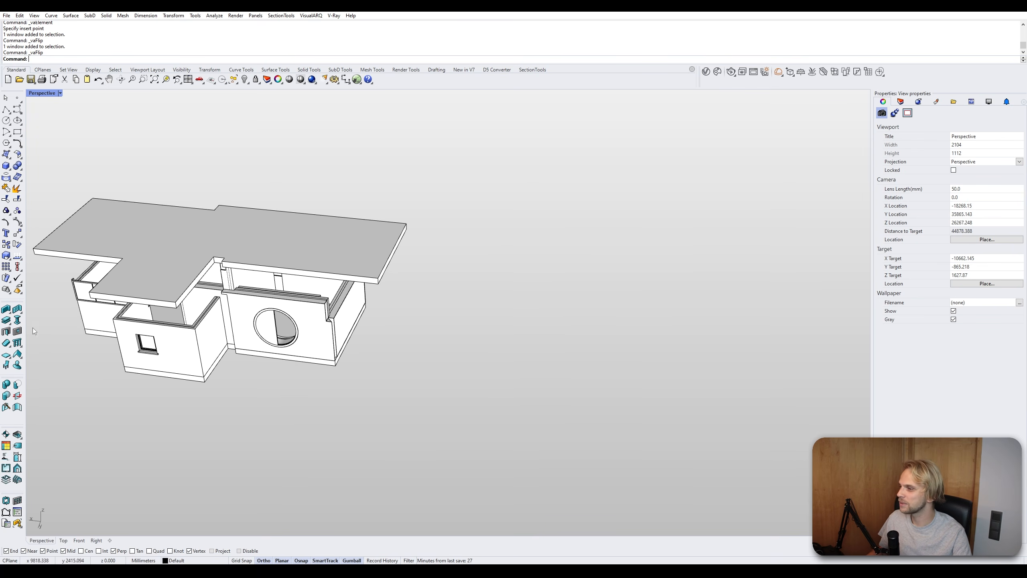
pyautogui.click(6, 308)
pyautogui.click(384, 442)
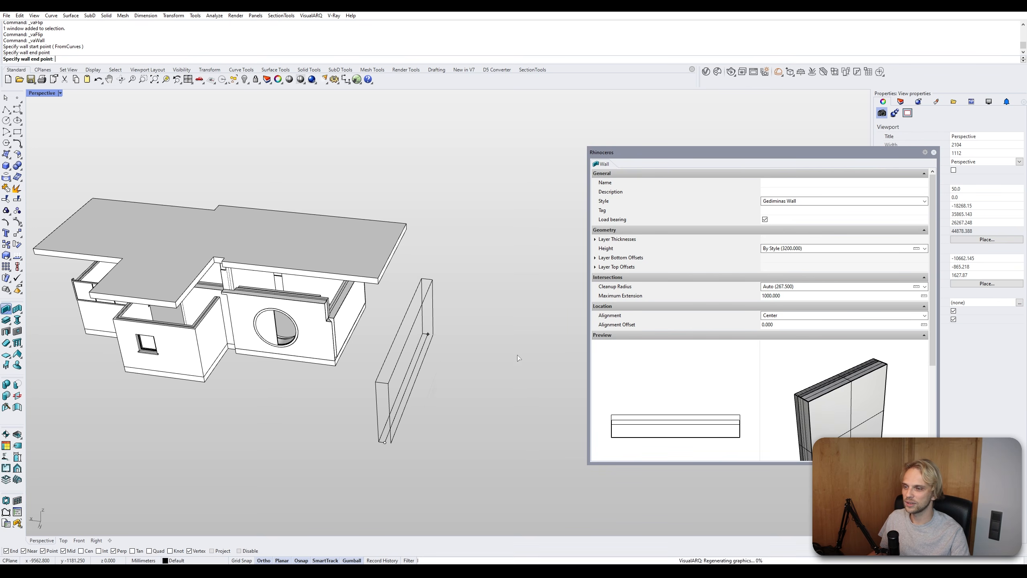
pyautogui.click(428, 339)
pyautogui.click(572, 353)
pyautogui.press('Return')
# - Fillet the corner of the L-shaped wall with a 2000 mm radius
pyautogui.moveTo(546, 347); pyautogui.dragTo(292, 352, button='right')
pyautogui.press('Return')
pyautogui.moveTo(497, 319); pyautogui.dragTo(421, 322, button='right')
pyautogui.scroll(2, 421, 322)
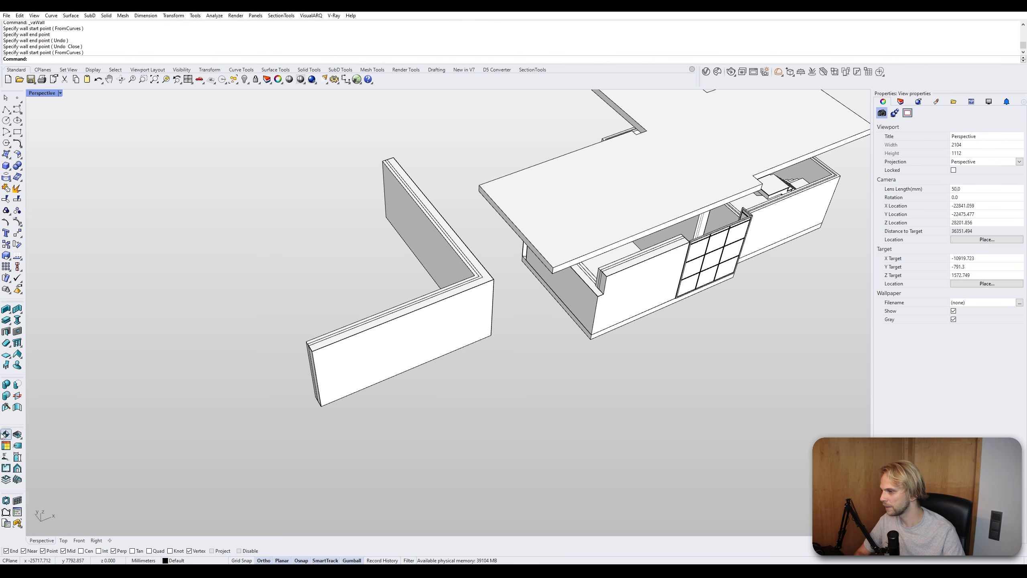
pyautogui.click(17, 407)
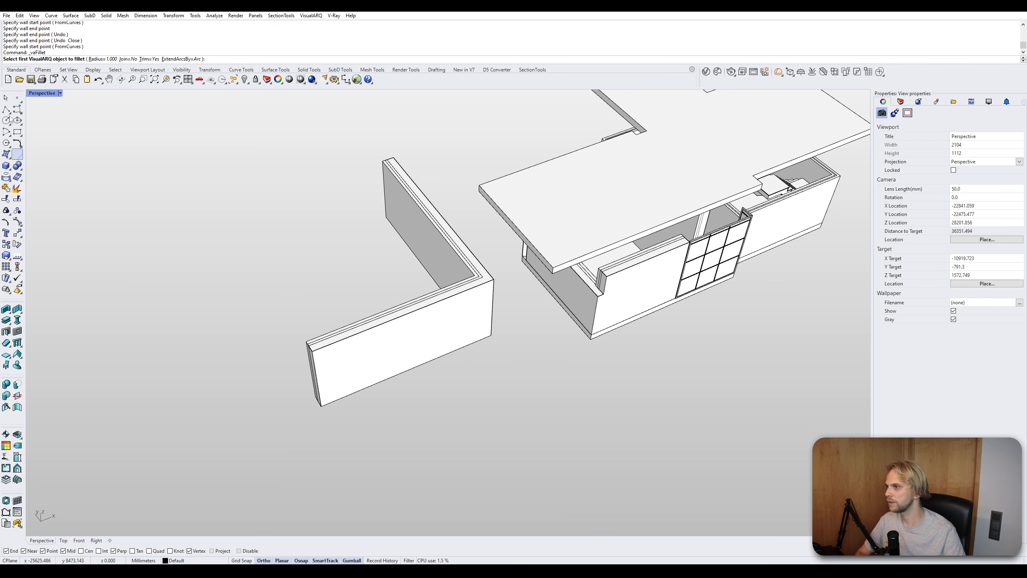
pyautogui.click(97, 59)
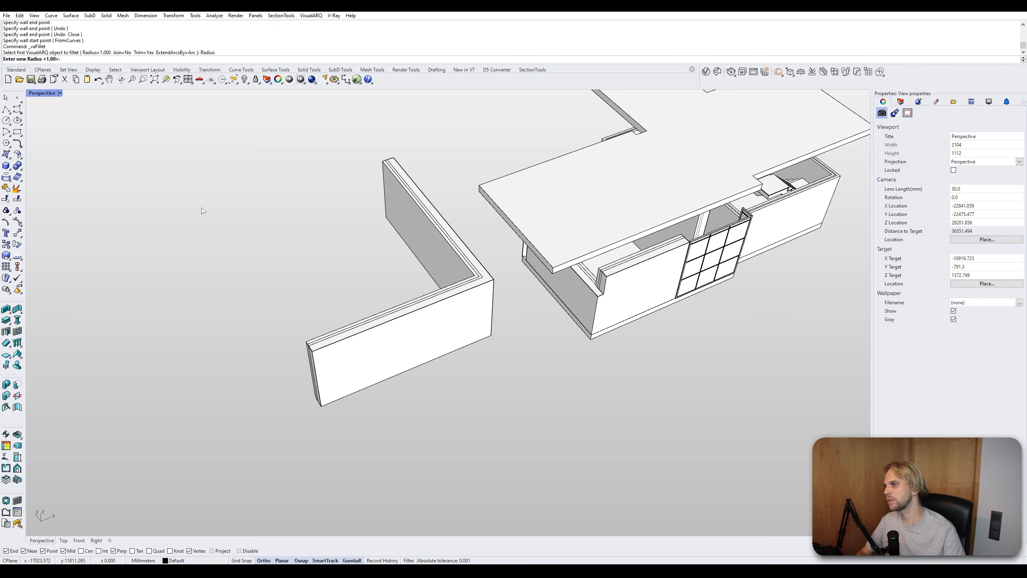
pyautogui.write('2')
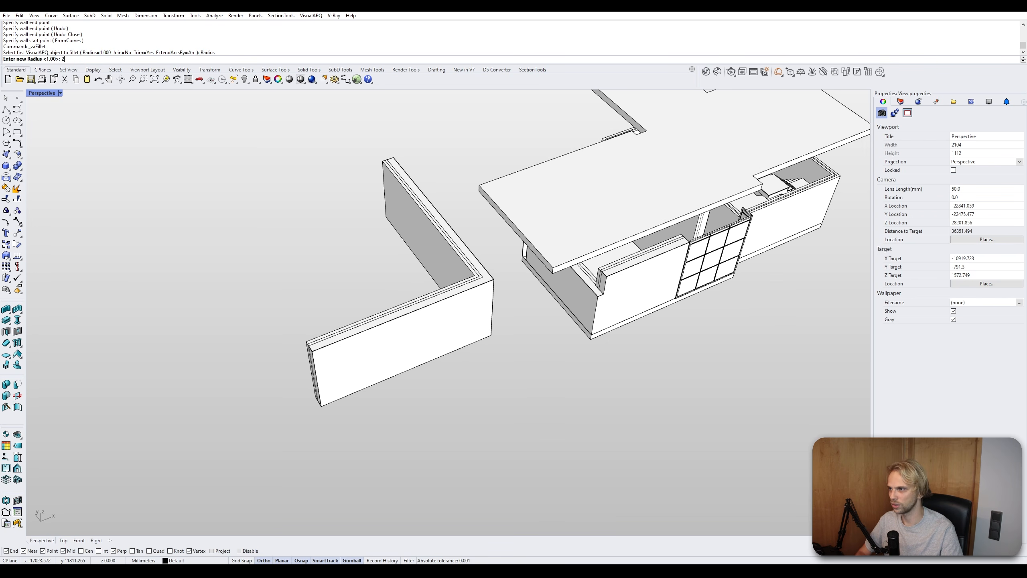
pyautogui.write('000')
pyautogui.press('Return')
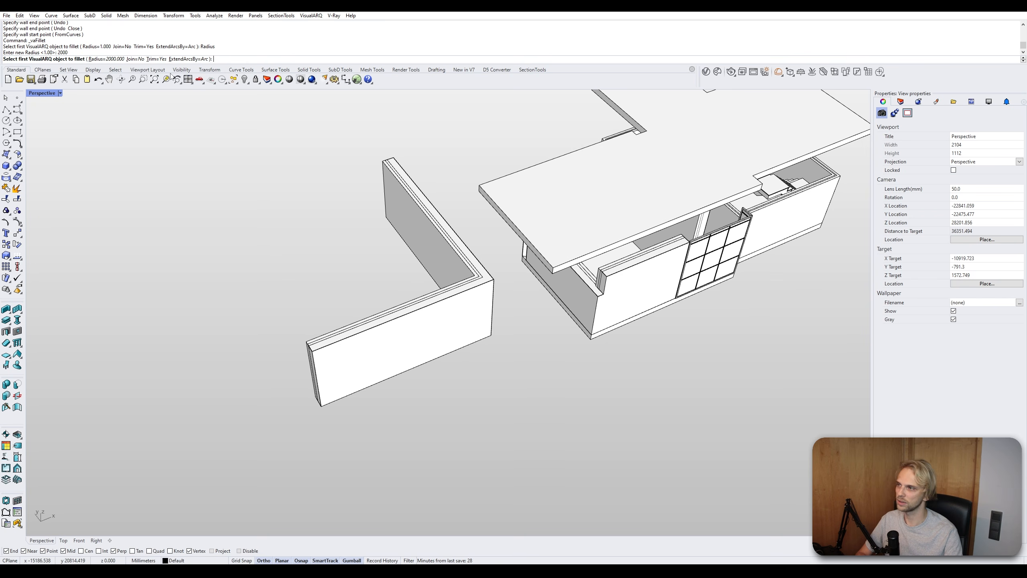
pyautogui.keyDown('shift'); pyautogui.moveTo(243, 157); pyautogui.dragTo(216, 225, button='right'); pyautogui.keyUp('shift')
pyautogui.moveTo(382, 291); pyautogui.dragTo(397, 306, button='right')
pyautogui.click(390, 313)
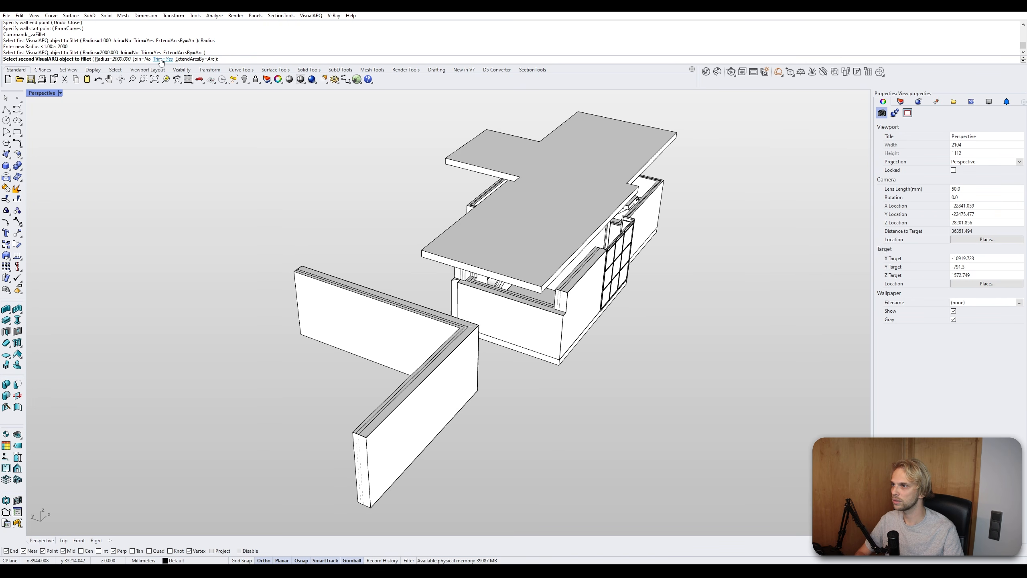
pyautogui.moveTo(353, 225); pyautogui.dragTo(283, 229, button='right')
pyautogui.click(372, 348)
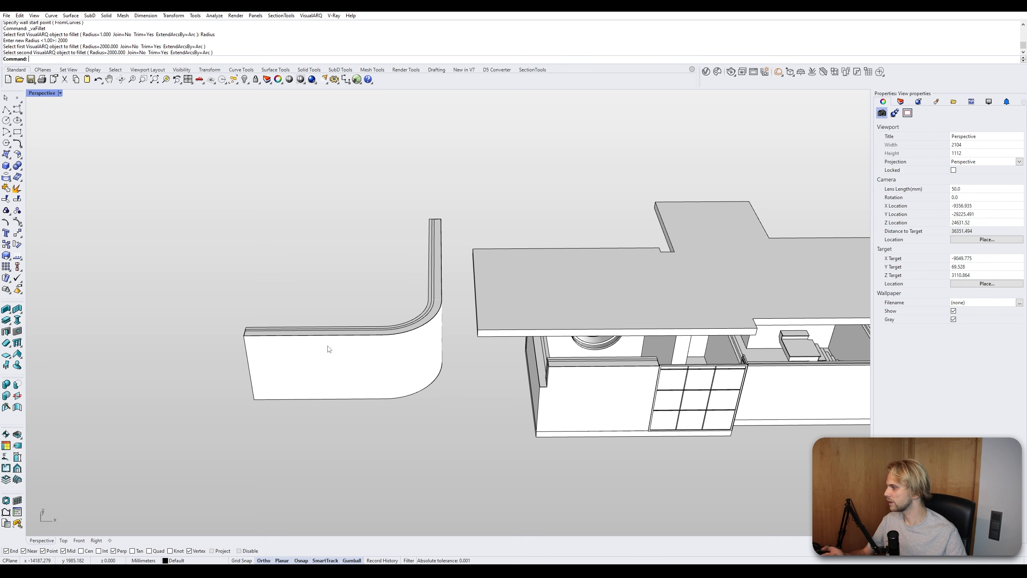
# - Select the three filleted wall segments and delete them
pyautogui.click(422, 339)
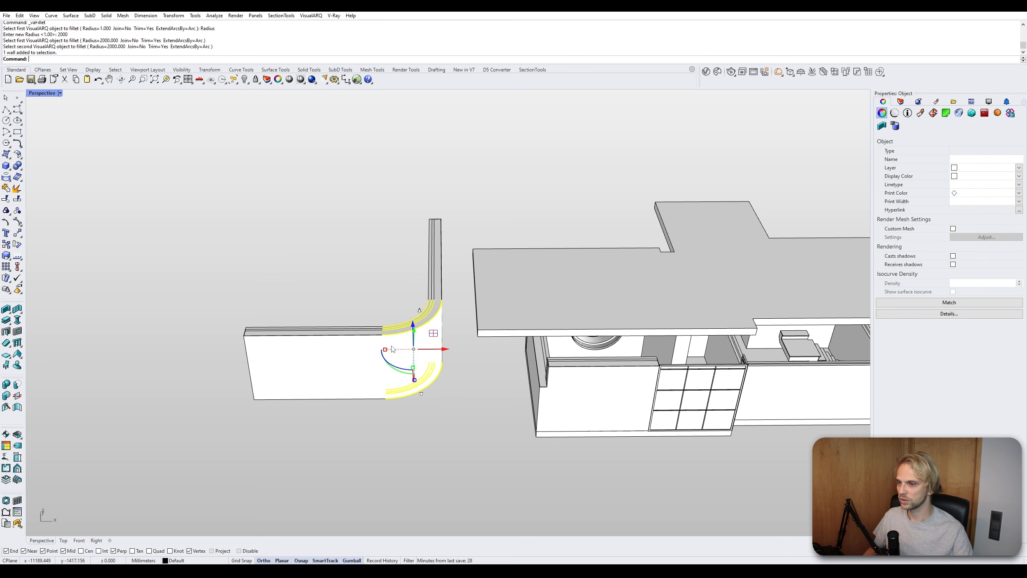
pyautogui.click(323, 339)
pyautogui.click(412, 344)
pyautogui.click(451, 308)
pyautogui.click(438, 266)
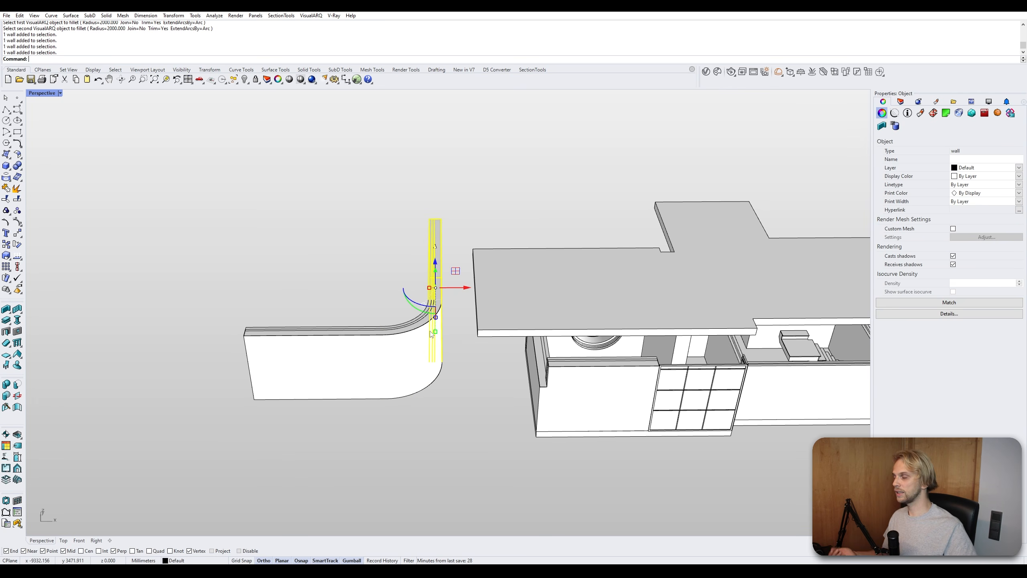
pyautogui.click(348, 255)
pyautogui.moveTo(306, 245); pyautogui.dragTo(351, 283, button='right')
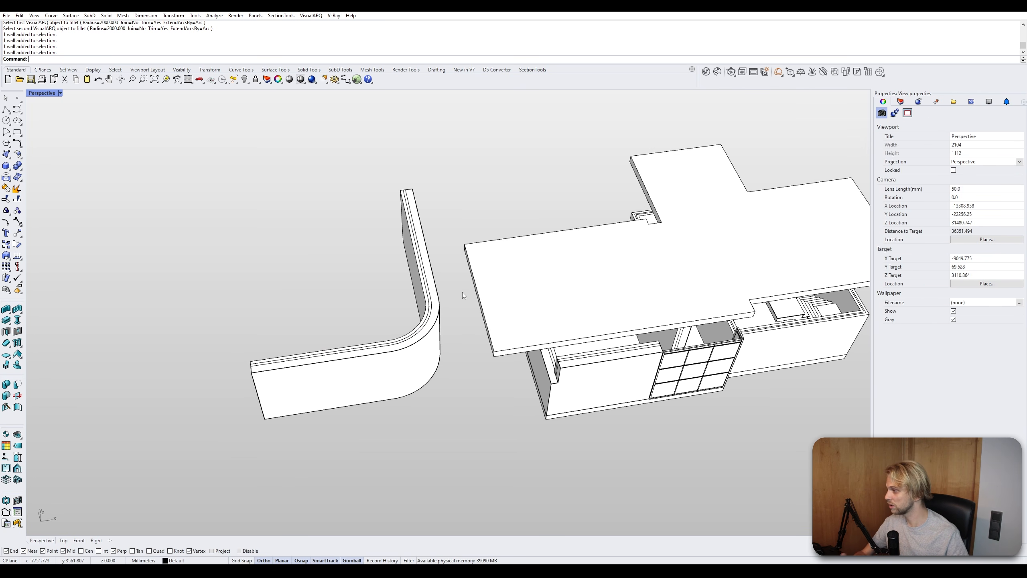
pyautogui.keyDown('shift'); pyautogui.moveTo(457, 355); pyautogui.dragTo(323, 356, button='right'); pyautogui.keyUp('shift')
pyautogui.keyDown('shift'); pyautogui.moveTo(323, 356); pyautogui.dragTo(401, 345, button='right'); pyautogui.keyUp('shift')
pyautogui.moveTo(378, 386); pyautogui.dragTo(245, 228)
pyautogui.press('Delete')
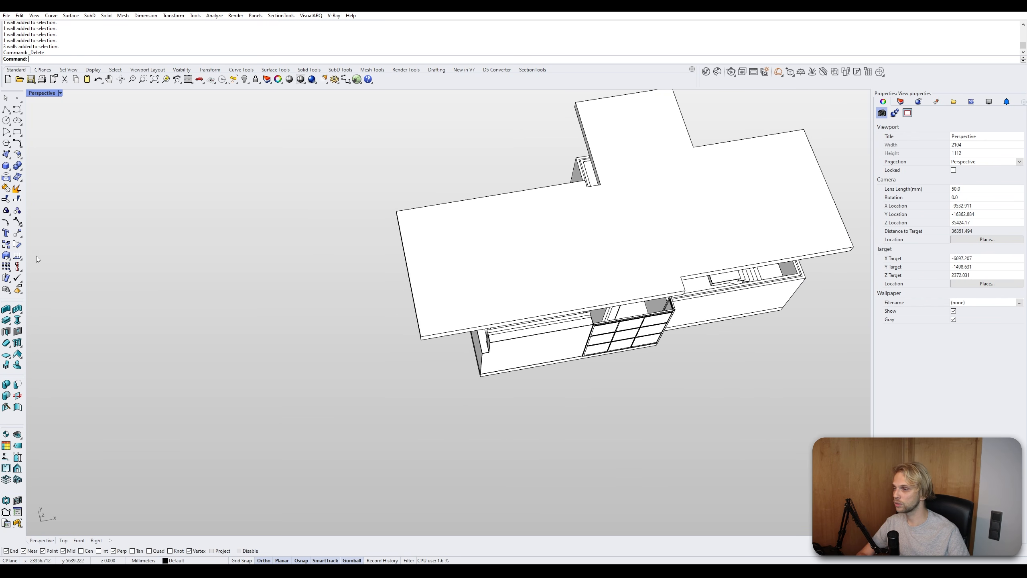
# - Draw an L-shaped two-segment curtain wall beside the house
pyautogui.click(17, 308)
pyautogui.click(328, 387)
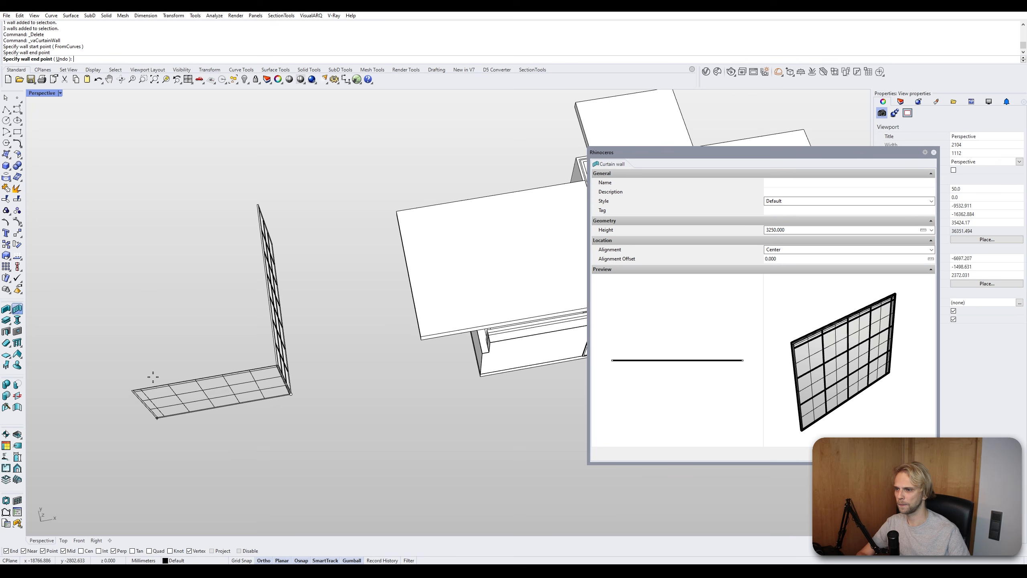
pyautogui.click(142, 387)
pyautogui.press('Return')
pyautogui.moveTo(225, 368); pyautogui.dragTo(204, 286, button='right')
pyautogui.press('Escape')
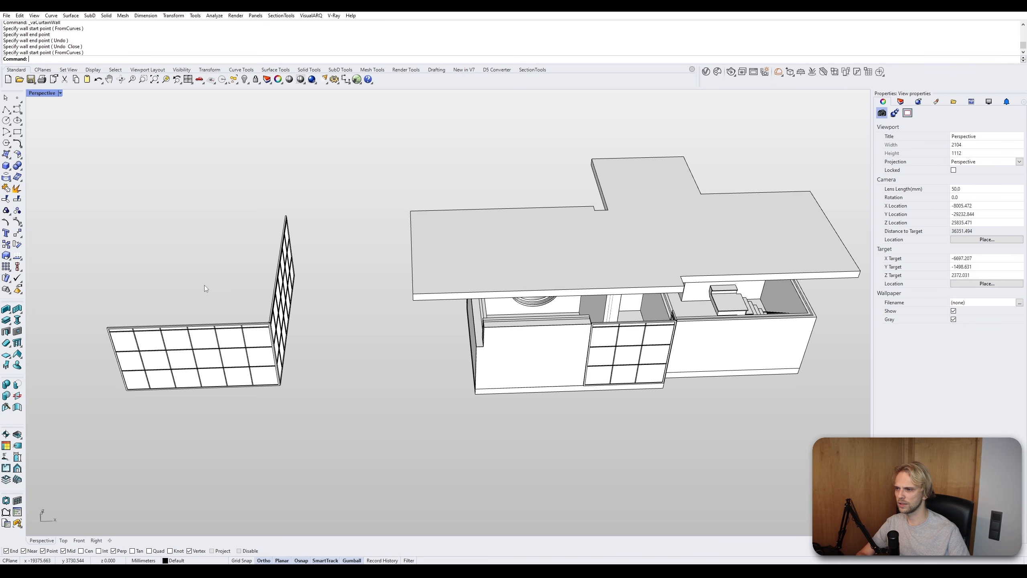
# - Fillet the corner of the L-shaped curtain wall with the 2000 mm radius
pyautogui.keyDown('shift'); pyautogui.moveTo(137, 300); pyautogui.dragTo(191, 264, button='right'); pyautogui.keyUp('shift')
pyautogui.scroll(2, 191, 264)
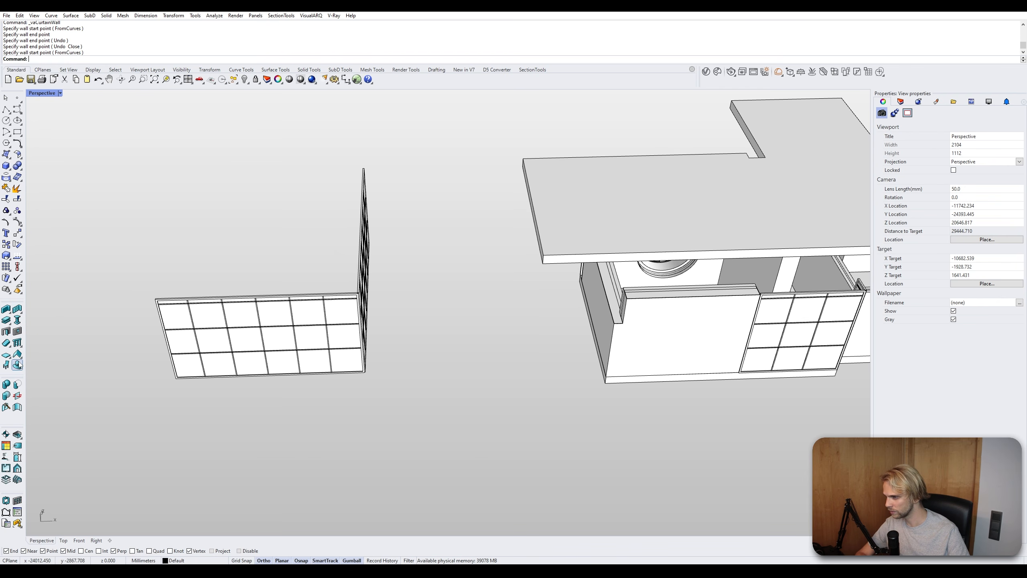
pyautogui.click(17, 407)
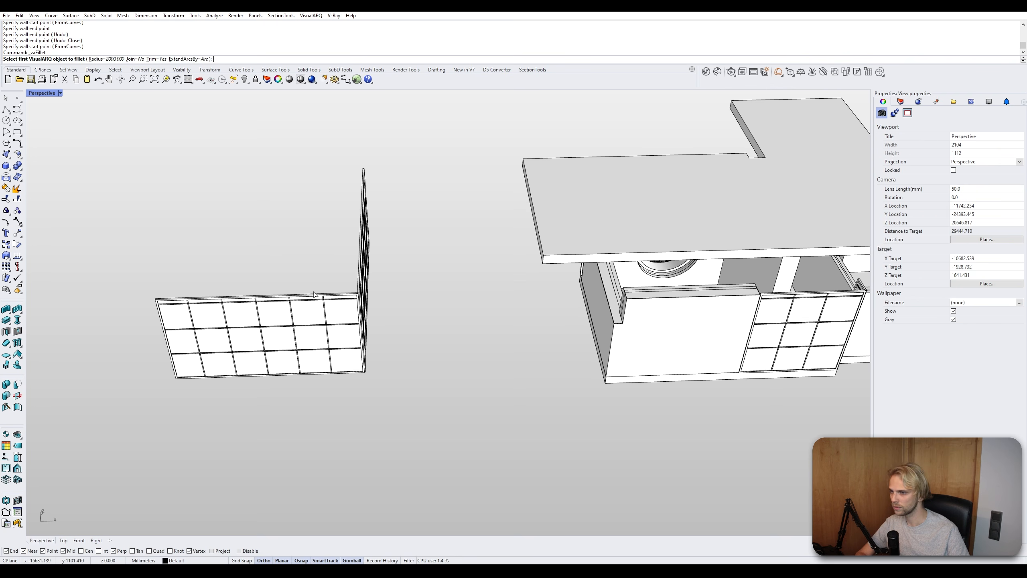
pyautogui.moveTo(375, 254); pyautogui.dragTo(358, 250, button='right')
pyautogui.click(358, 249)
pyautogui.click(218, 286)
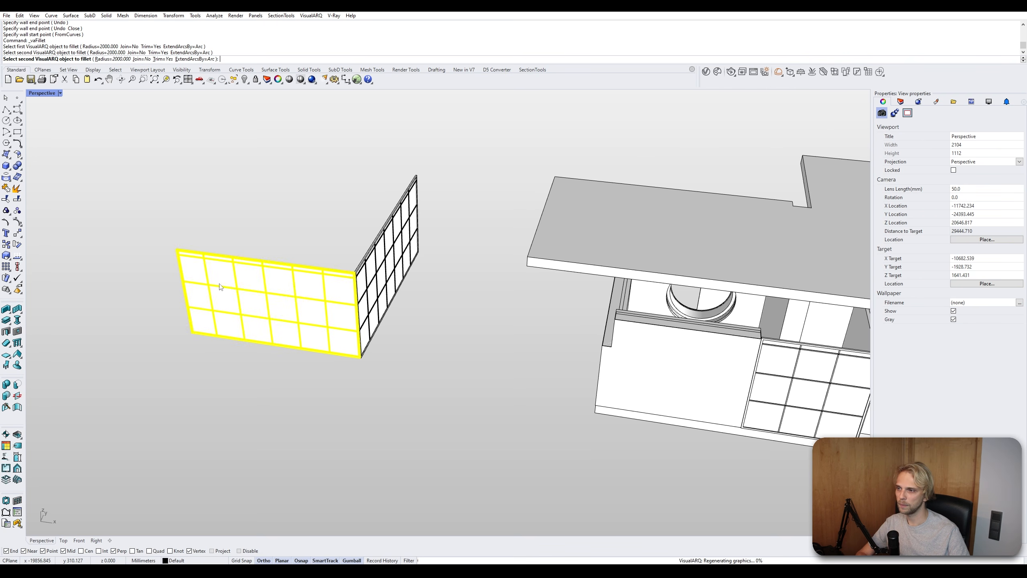
pyautogui.moveTo(240, 267); pyautogui.dragTo(223, 308, button='right')
pyautogui.scroll(10, 364, 212)
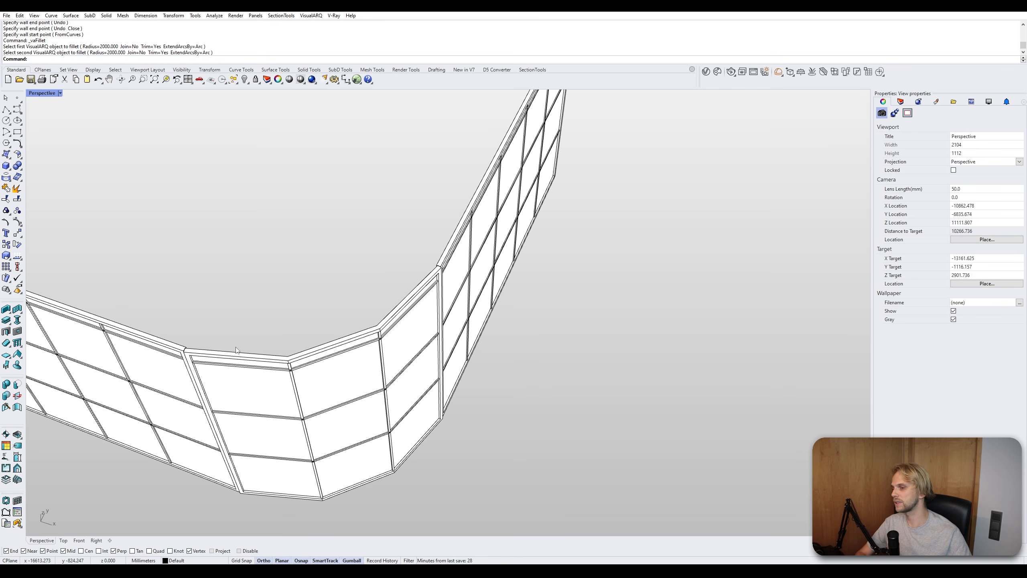
pyautogui.scroll(-5, 237, 350)
pyautogui.moveTo(236, 350); pyautogui.dragTo(376, 343, button='right')
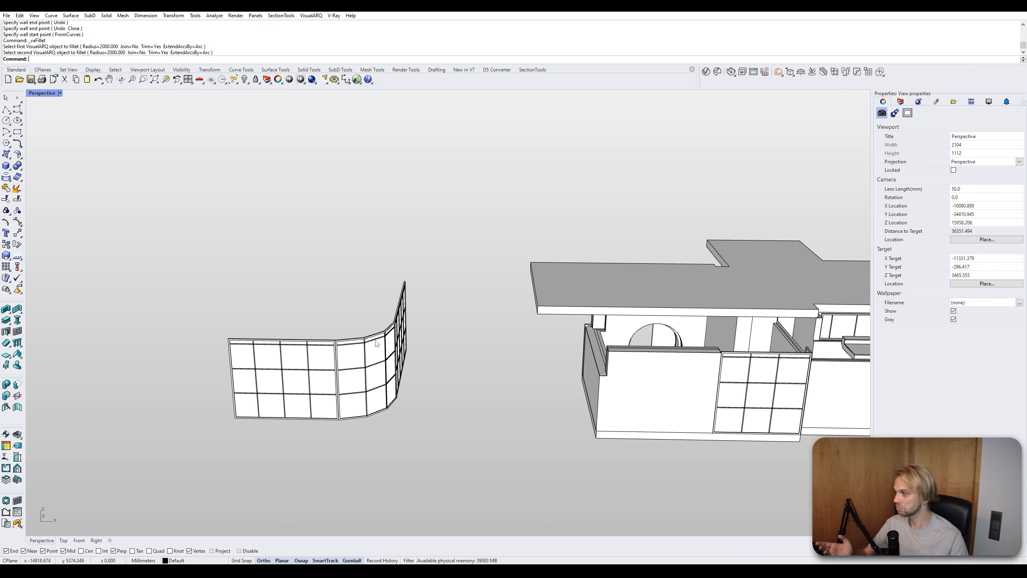
# - Select the three filleted curtain wall segments and delete them
pyautogui.moveTo(487, 427); pyautogui.dragTo(211, 280)
pyautogui.press('Delete')
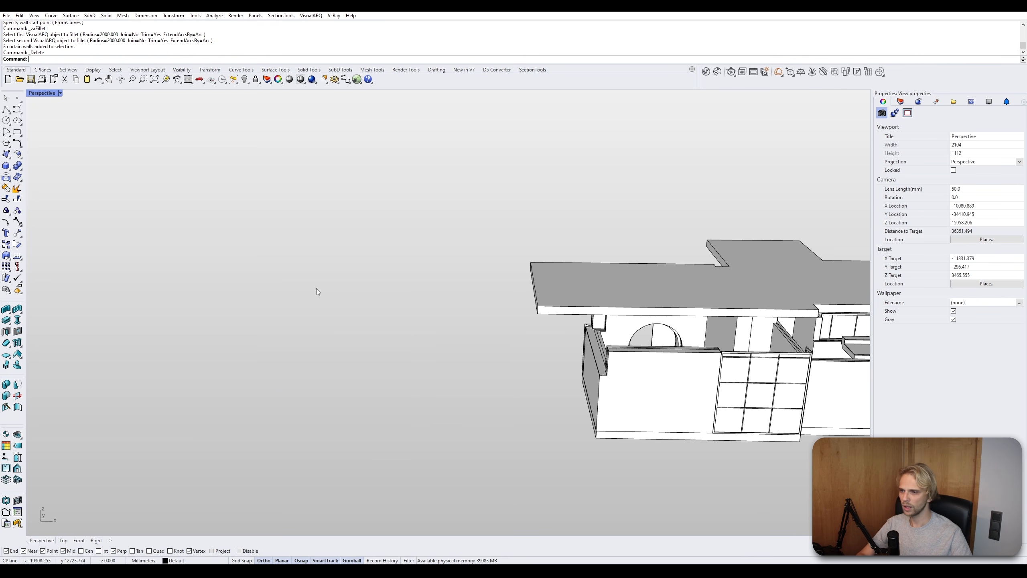
pyautogui.scroll(-4, 317, 299)
pyautogui.moveTo(317, 299)
pyautogui.mouseDown(button='right')
pyautogui.moveTo(387, 330)
pyautogui.moveTo(313, 290)
pyautogui.mouseUp(button='right')
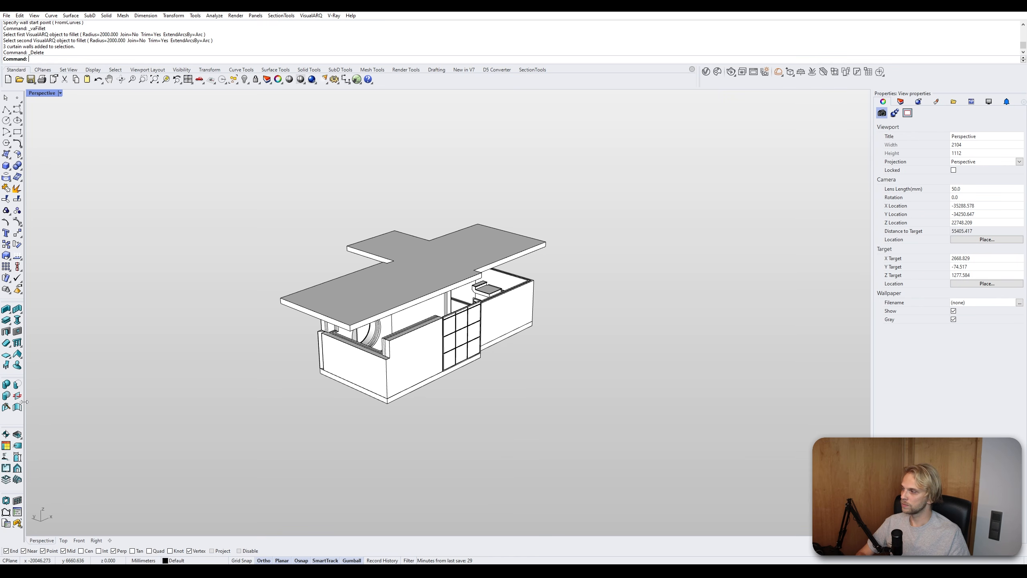
# - Try to insert a space in the house with the Space command
pyautogui.click(17, 434)
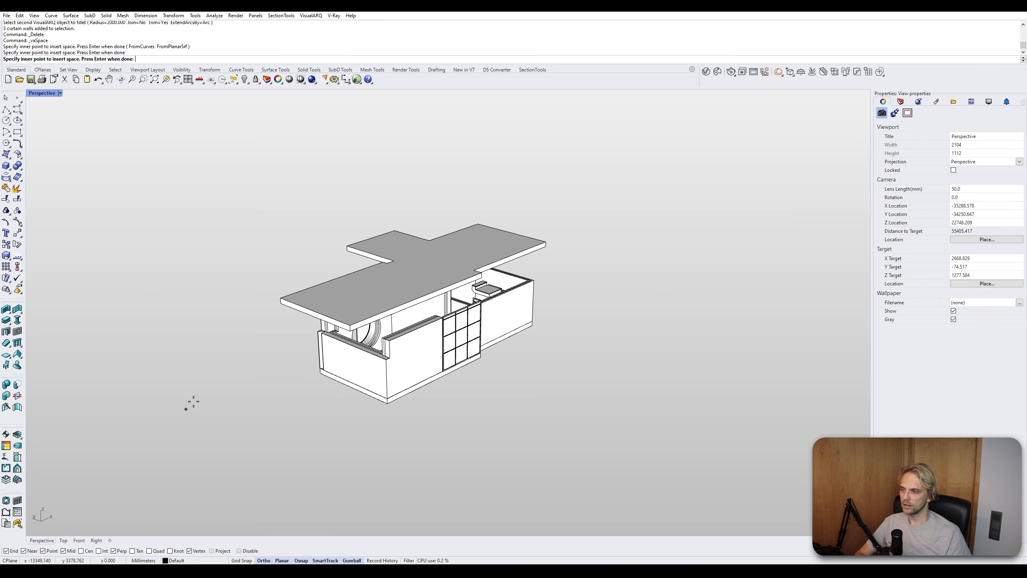
pyautogui.press('Return')
pyautogui.scroll(4, 357, 361)
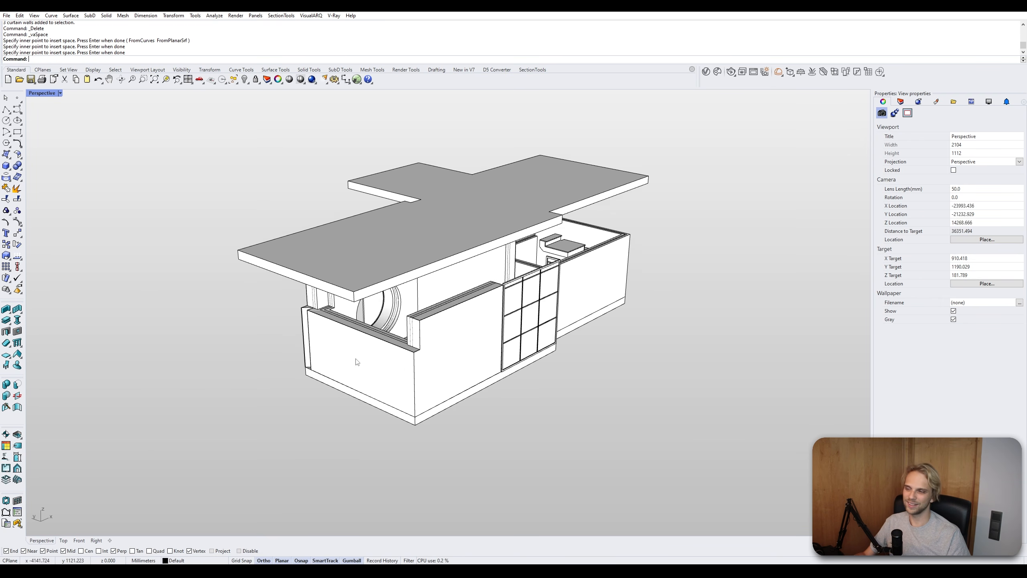
pyautogui.moveTo(357, 362); pyautogui.dragTo(303, 384, button='right')
pyautogui.scroll(7, 339, 352)
pyautogui.scroll(-3, 336, 348)
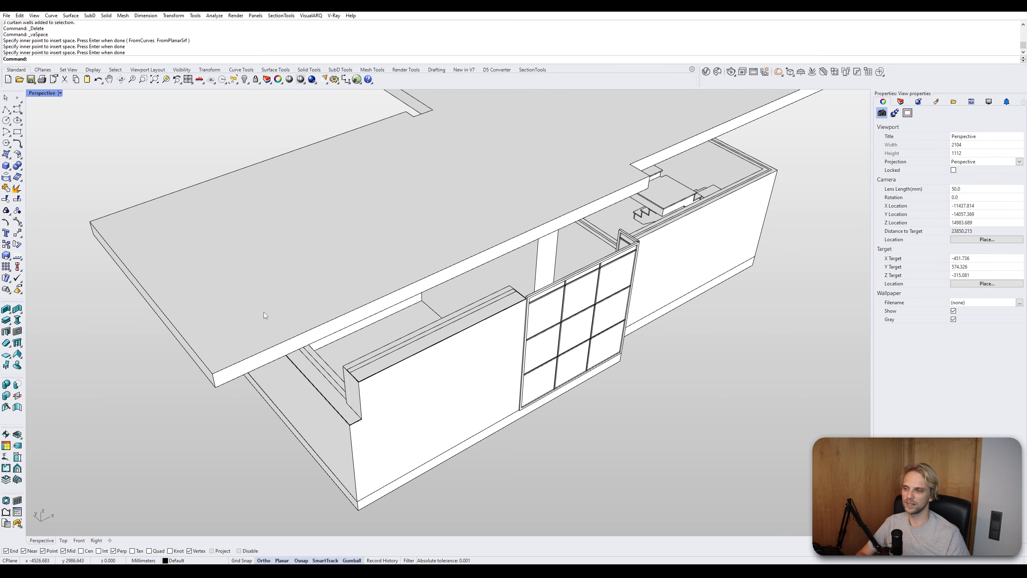
pyautogui.scroll(-4, 358, 336)
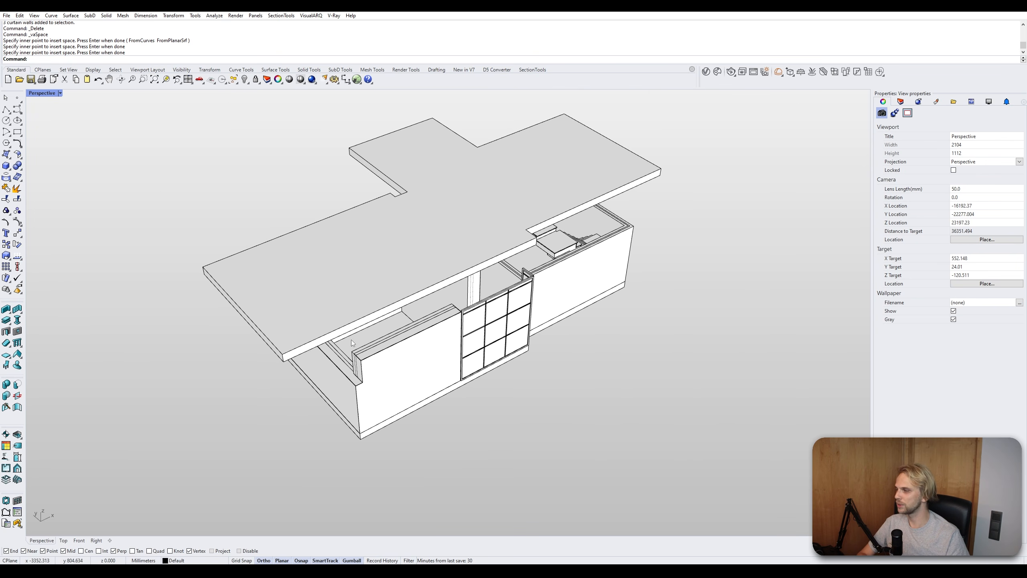
# - Delete the large roof slab covering the house
pyautogui.scroll(2, 351, 339)
pyautogui.moveTo(352, 340); pyautogui.dragTo(310, 339, button='right')
pyautogui.moveTo(401, 314); pyautogui.dragTo(530, 322, button='right')
pyautogui.scroll(-4, 530, 322)
pyautogui.keyDown('shift'); pyautogui.moveTo(530, 321); pyautogui.dragTo(610, 298, button='right'); pyautogui.keyUp('shift')
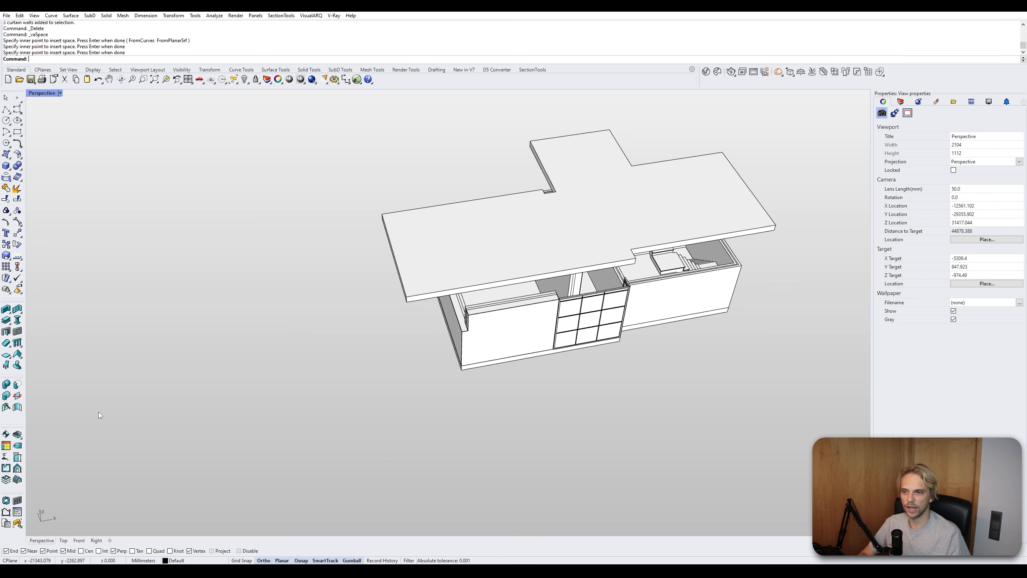
pyautogui.click(555, 254)
pyautogui.press('Delete')
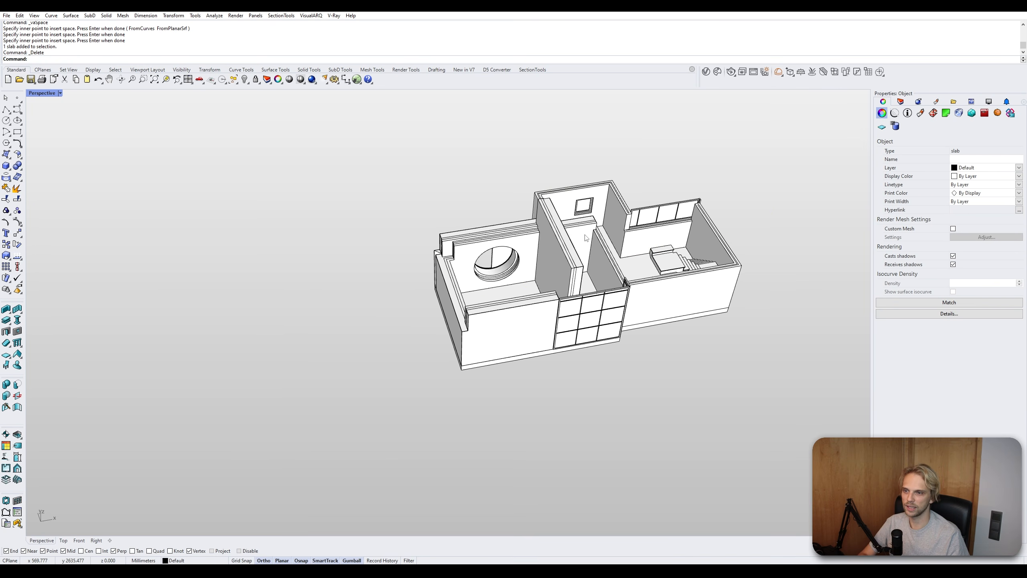
# - Start a section with the Default style and draw its cutting line horizontally across the house in Top view
pyautogui.moveTo(544, 252); pyautogui.dragTo(594, 261, button='right')
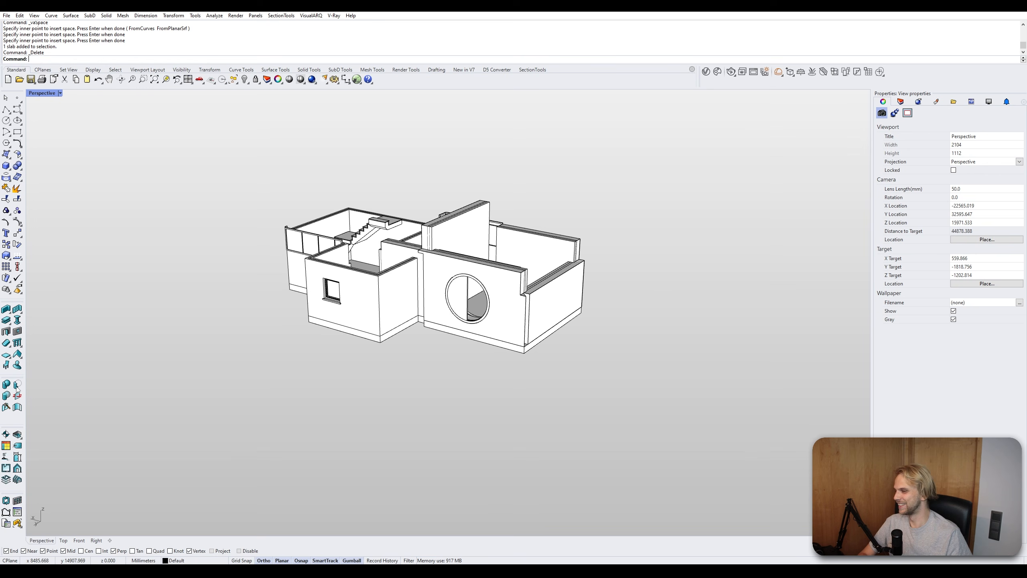
pyautogui.click(9, 458)
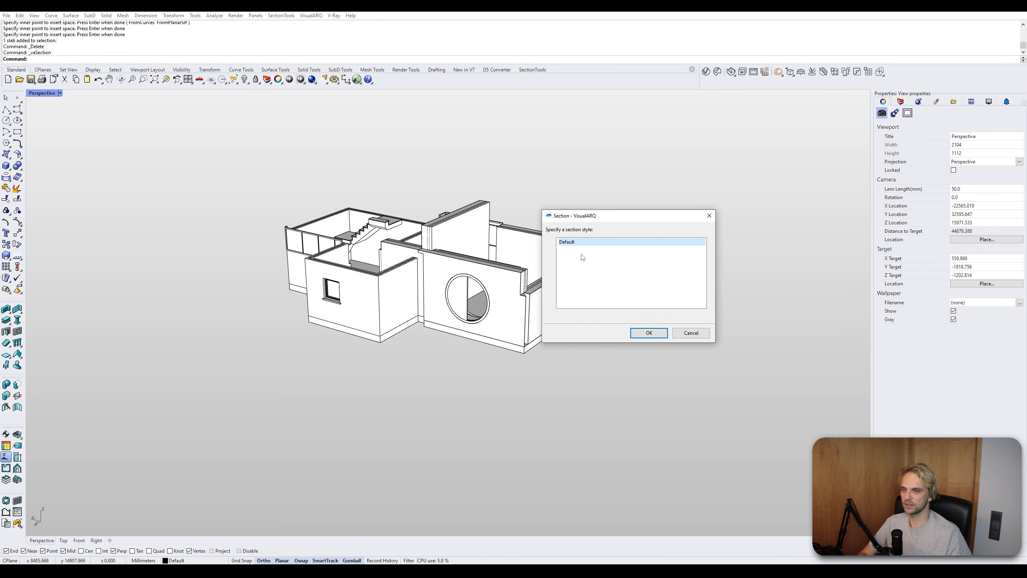
pyautogui.click(648, 333)
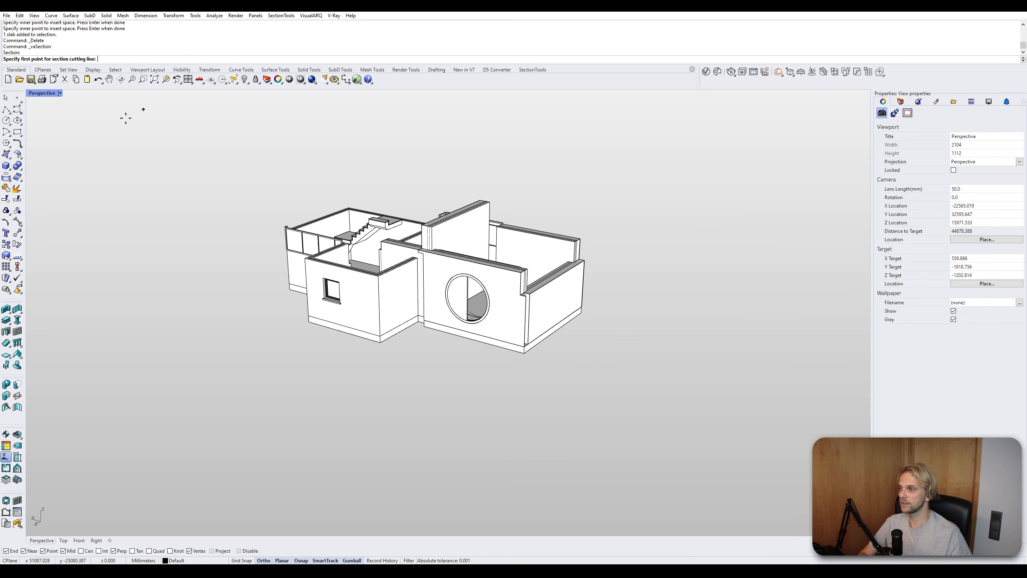
pyautogui.doubleClick(44, 94)
pyautogui.scroll(-20, 204, 199)
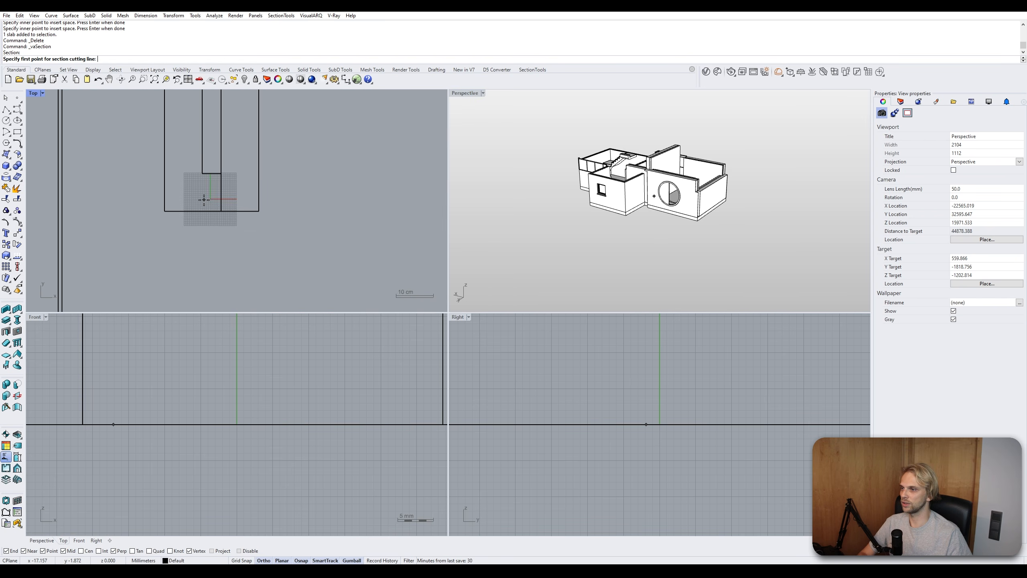
pyautogui.scroll(-10, 205, 234)
pyautogui.scroll(4, 210, 227)
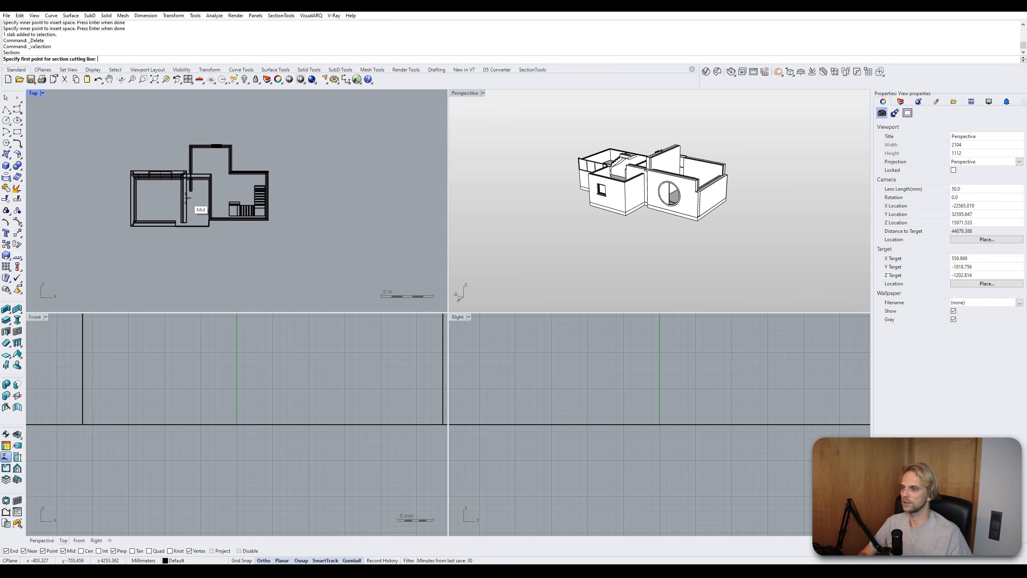
pyautogui.click(112, 211)
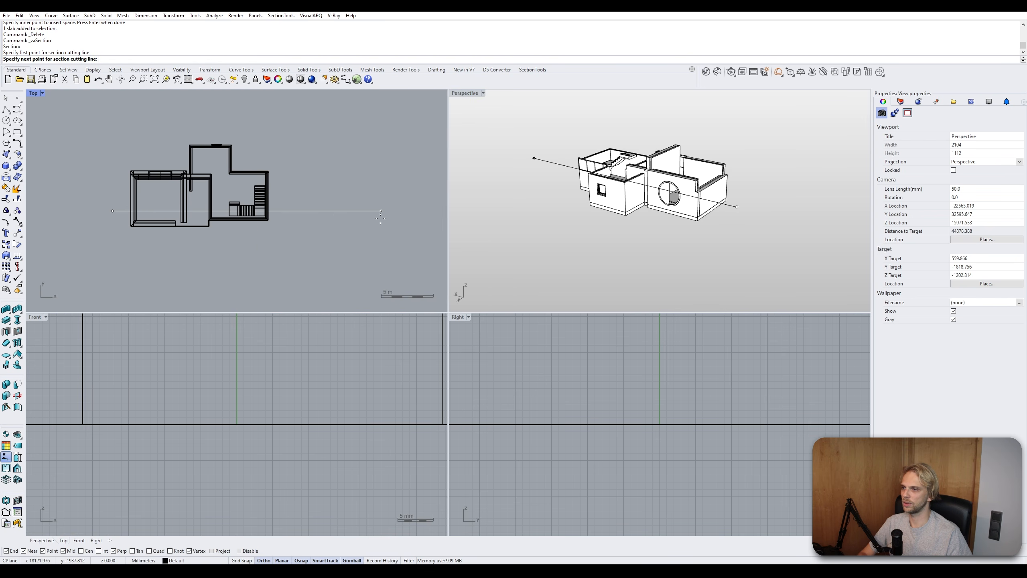
pyautogui.click(297, 210)
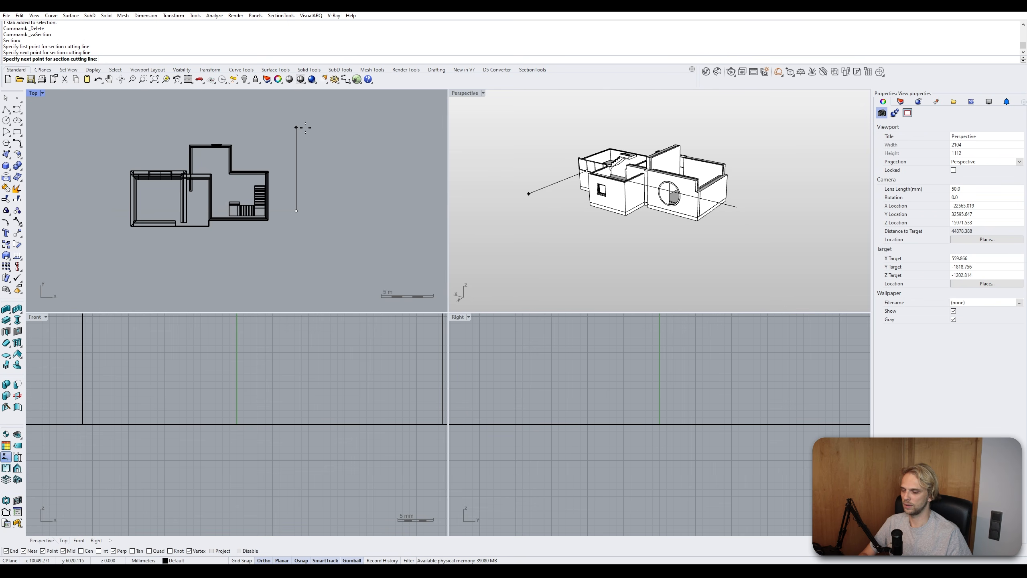
# - Set the section length below the cutting line and enter A as the section reference text
pyautogui.click(299, 127)
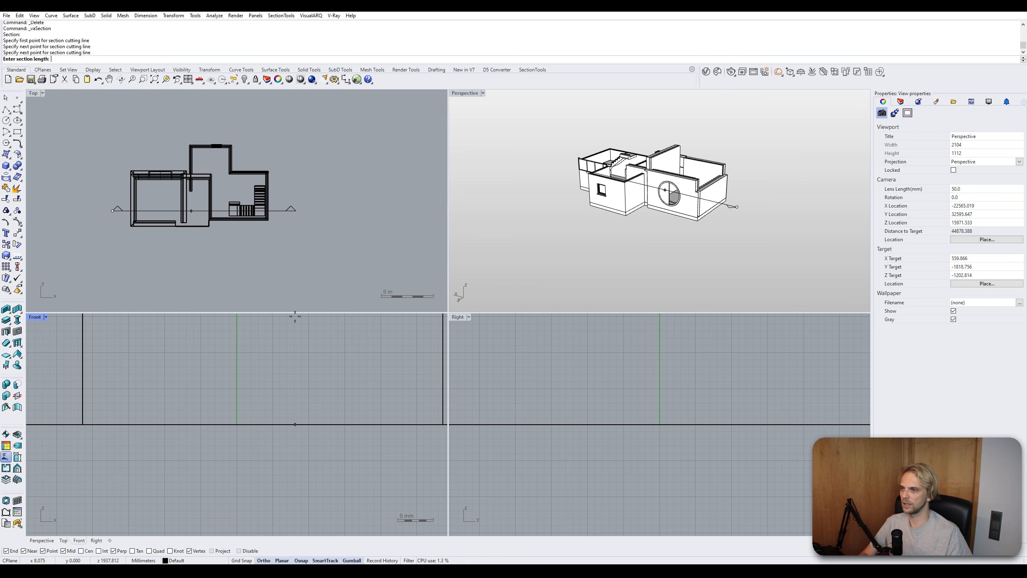
pyautogui.click(290, 167)
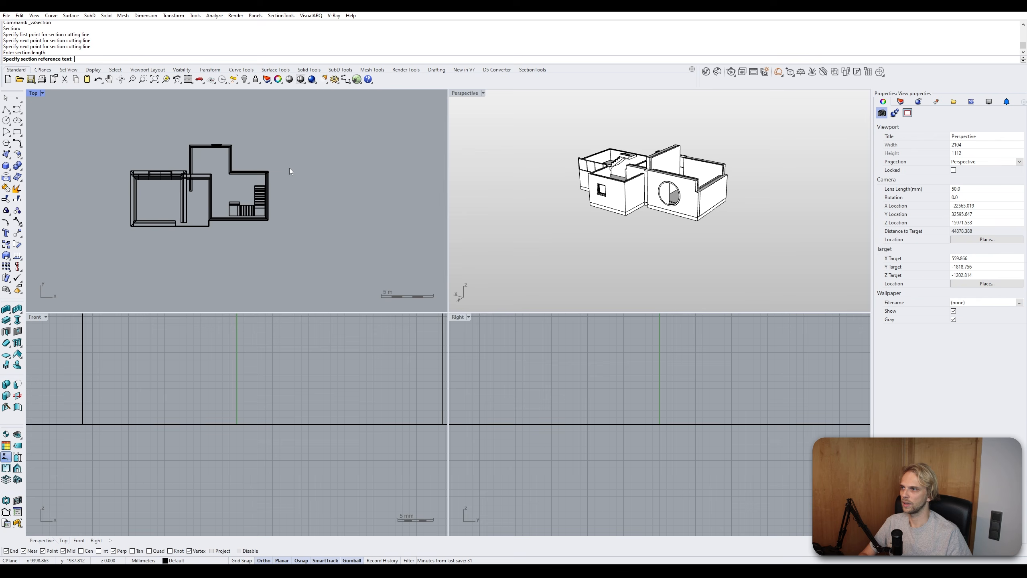
pyautogui.scroll(-3, 289, 171)
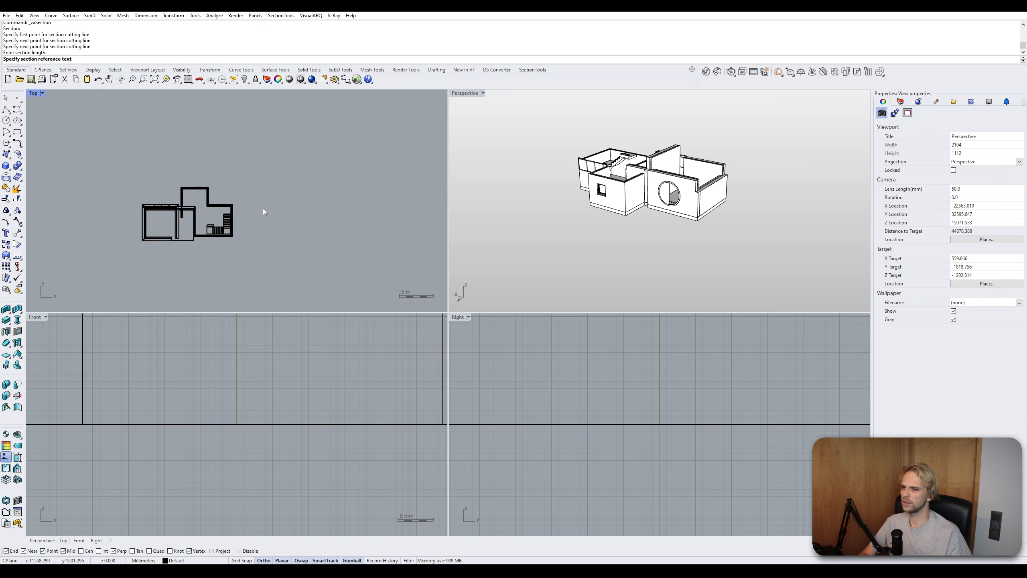
pyautogui.press('Return')
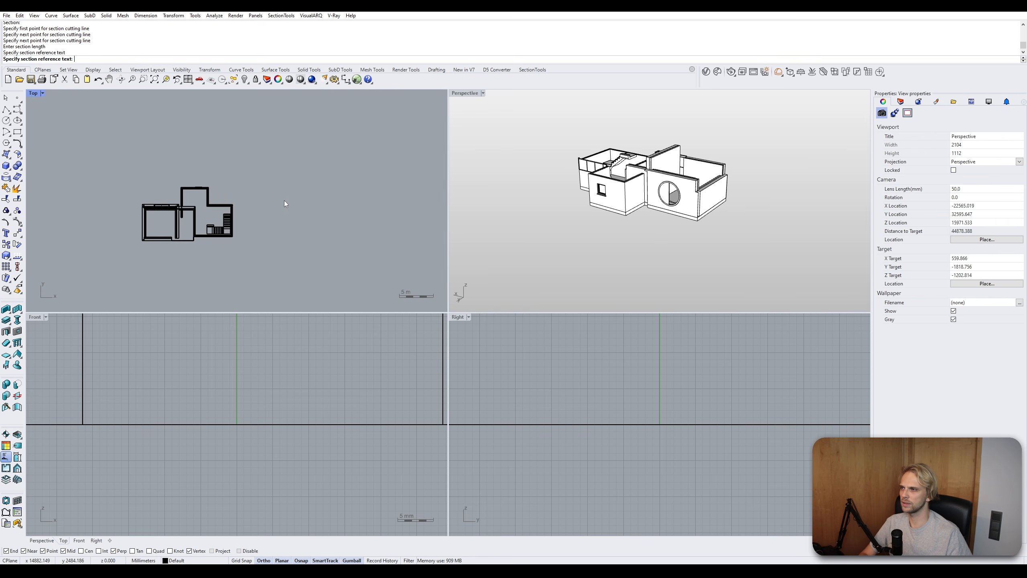
pyautogui.press('Return')
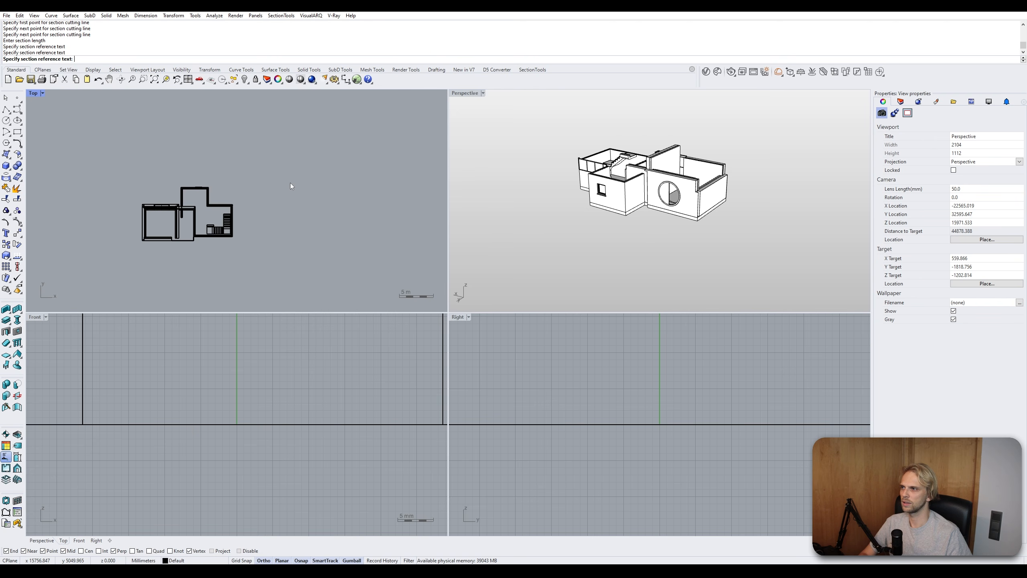
pyautogui.scroll(-3, 289, 187)
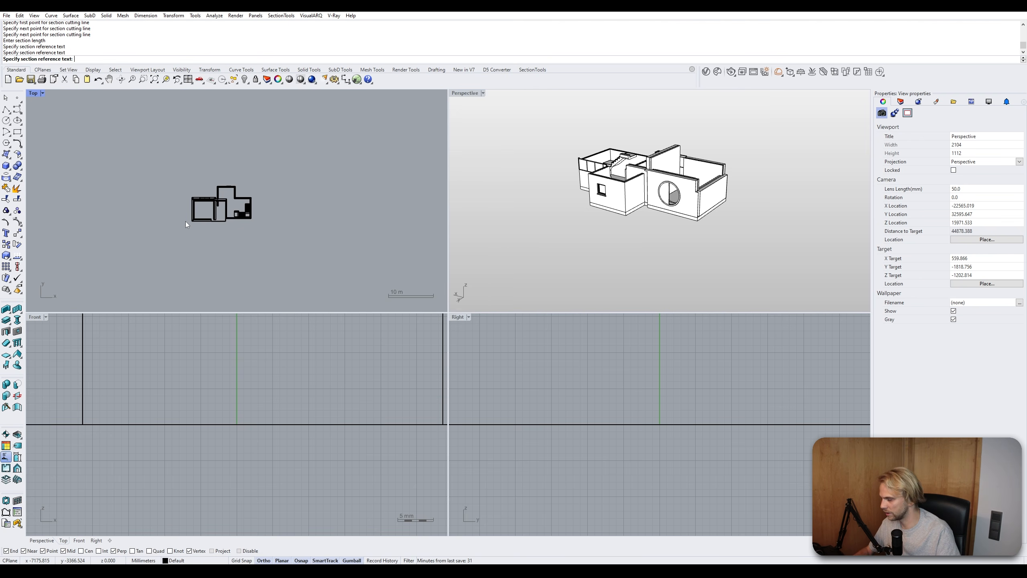
pyautogui.write('A')
pyautogui.press('Return')
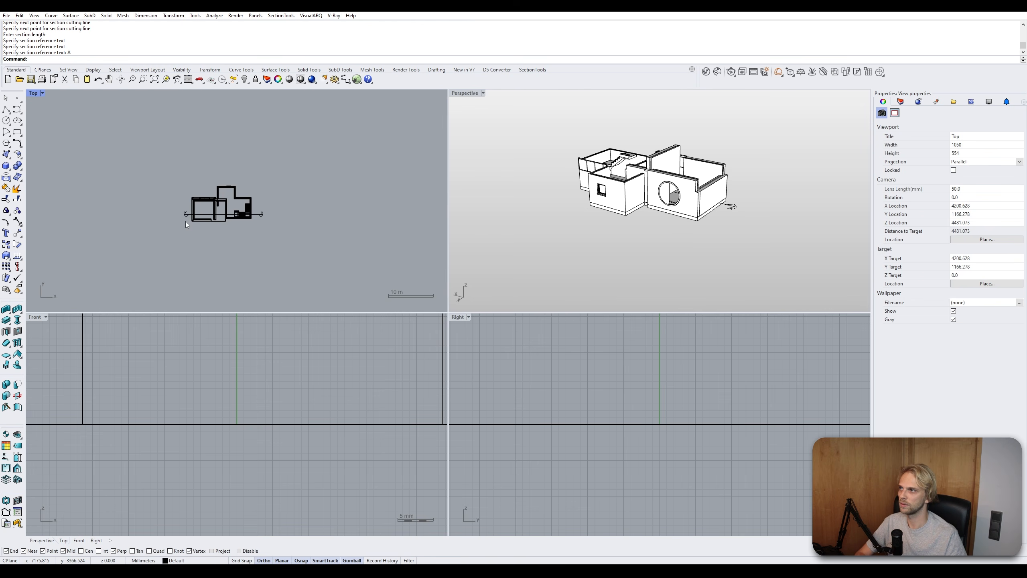
# - Try moving the section's depth boundary control points with the gumball
pyautogui.scroll(5, 190, 221)
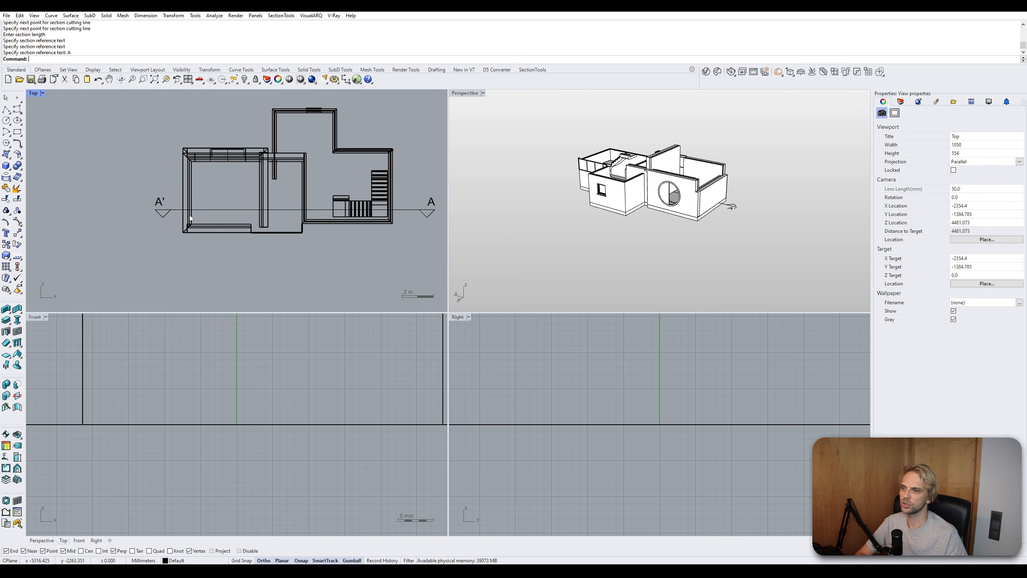
pyautogui.click(162, 211)
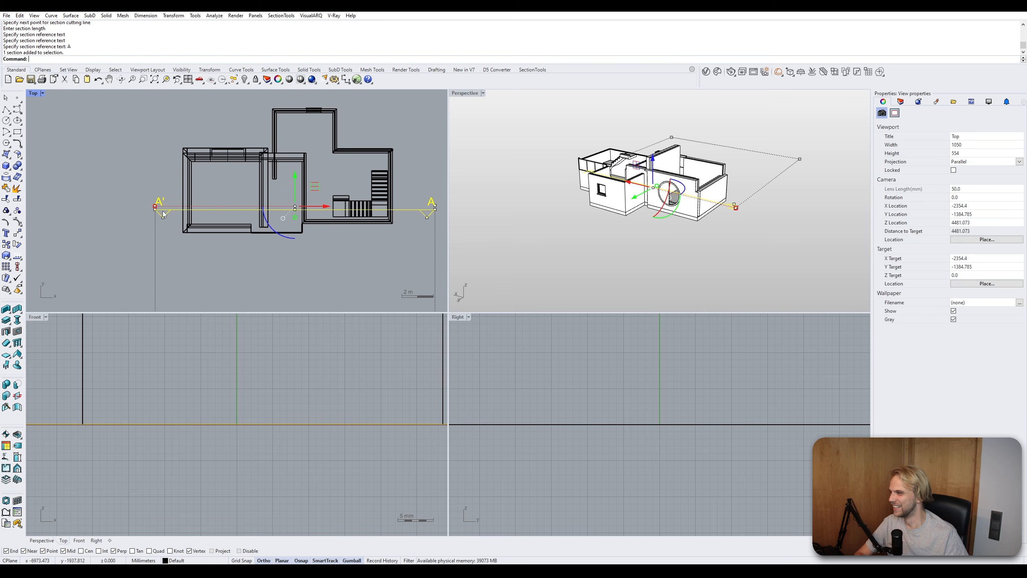
pyautogui.scroll(-4, 220, 237)
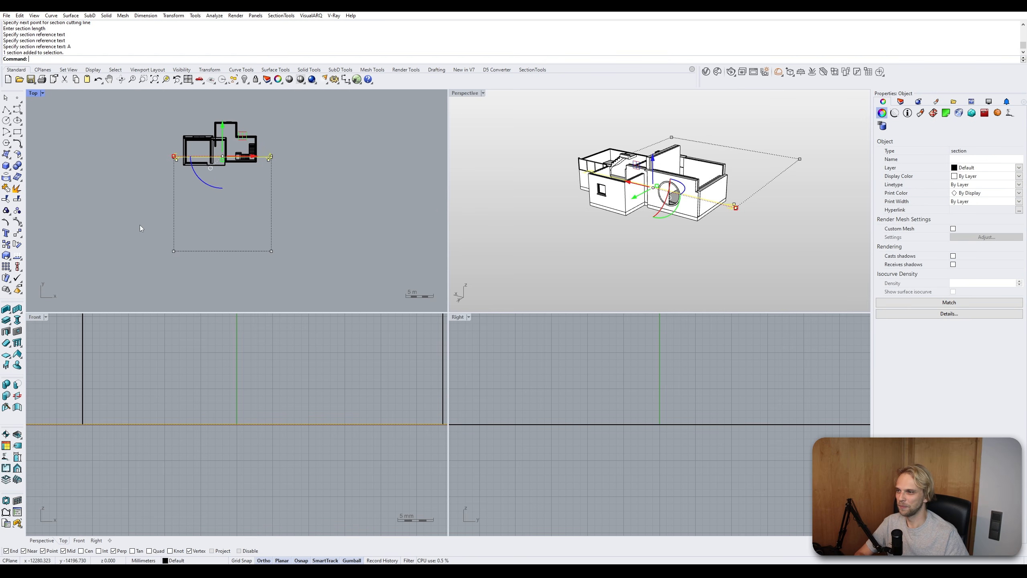
pyautogui.moveTo(99, 228); pyautogui.dragTo(316, 275)
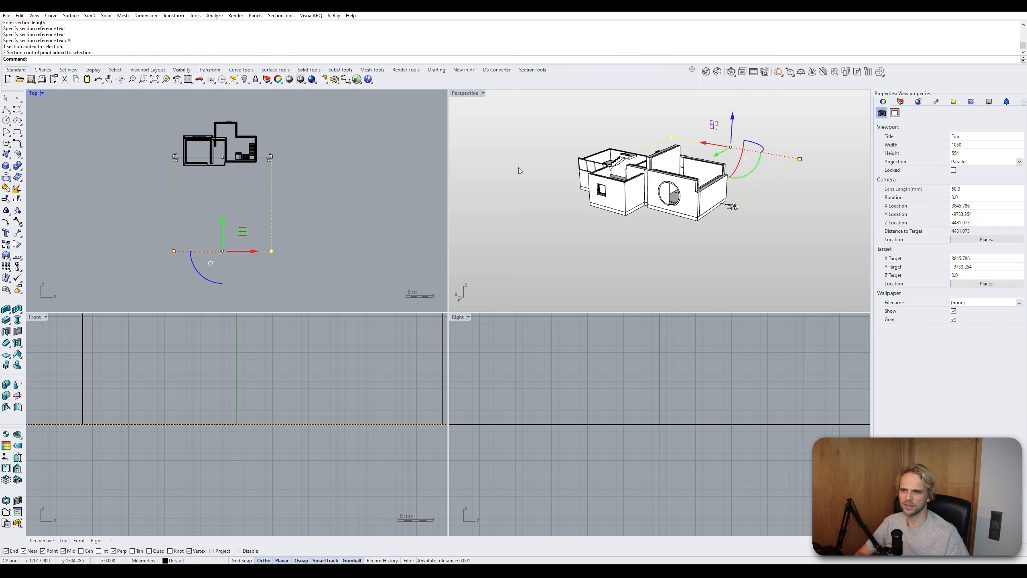
pyautogui.moveTo(328, 157); pyautogui.dragTo(331, 197, button='right')
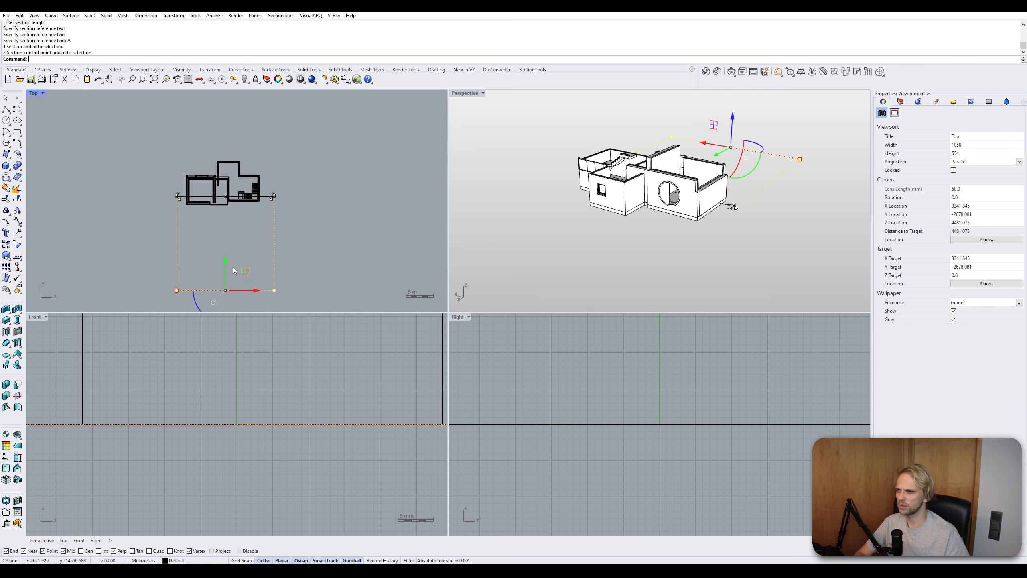
pyautogui.moveTo(226, 270); pyautogui.dragTo(251, 135)
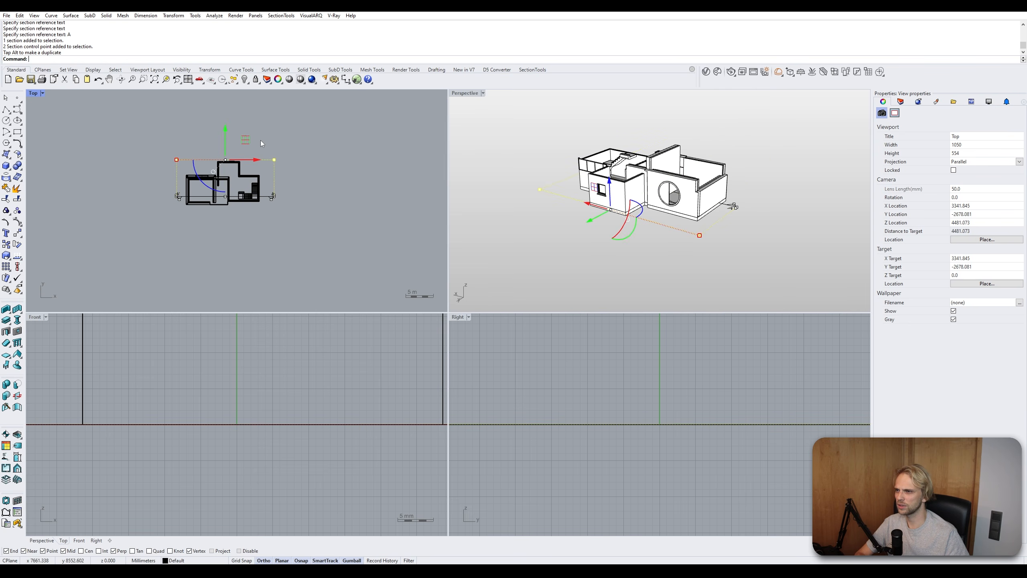
pyautogui.scroll(4, 227, 197)
pyautogui.moveTo(211, 97); pyautogui.dragTo(263, 265)
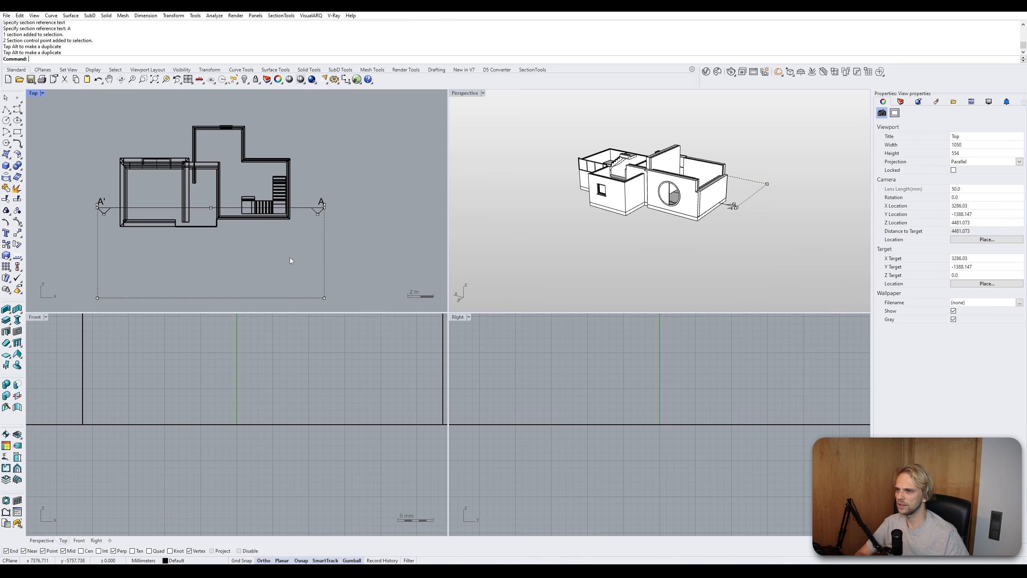
# - Try to flip the selected section with the Flip command
pyautogui.click(306, 210)
pyautogui.write('Flip')
pyautogui.press('Return')
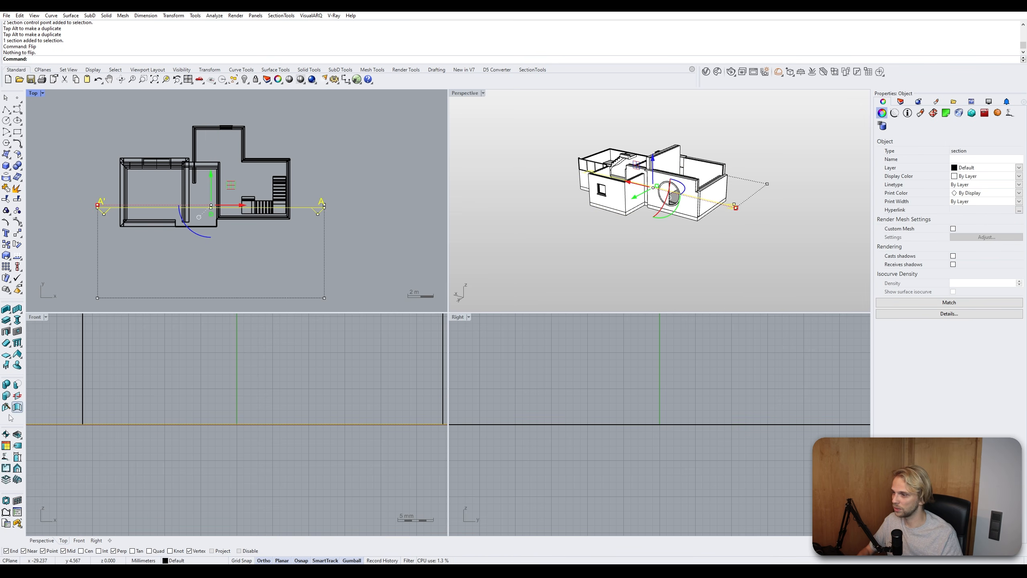
# - Flip the section's viewing direction with the VisualARQ Flip tool
pyautogui.click(17, 446)
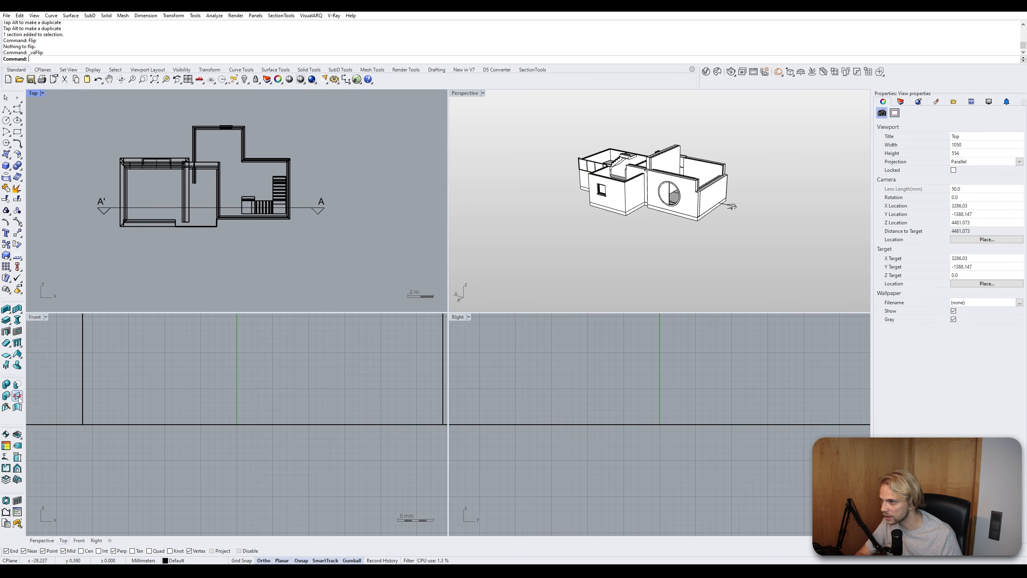
pyautogui.click(106, 212)
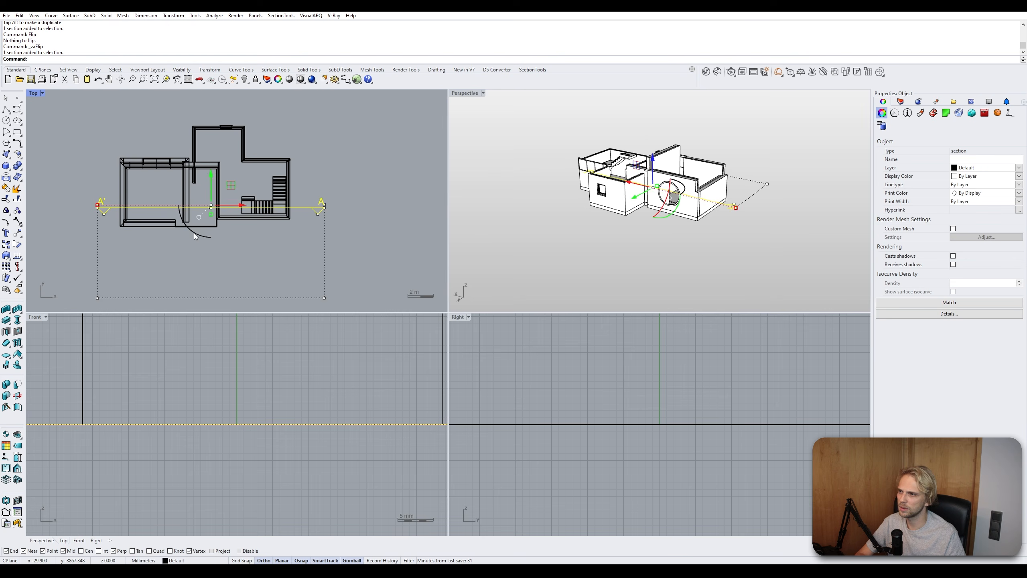
pyautogui.moveTo(194, 236); pyautogui.dragTo(379, 181)
pyautogui.press('Escape')
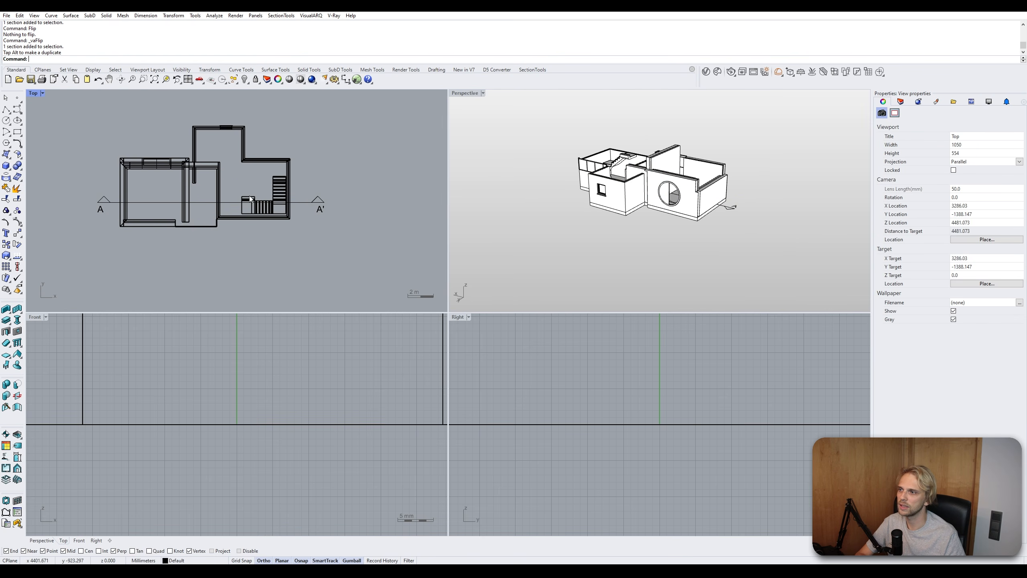
# - Nudge the section cutting line slightly down across the house
pyautogui.click(196, 202)
pyautogui.moveTo(211, 179); pyautogui.dragTo(210, 187)
pyautogui.press('Escape')
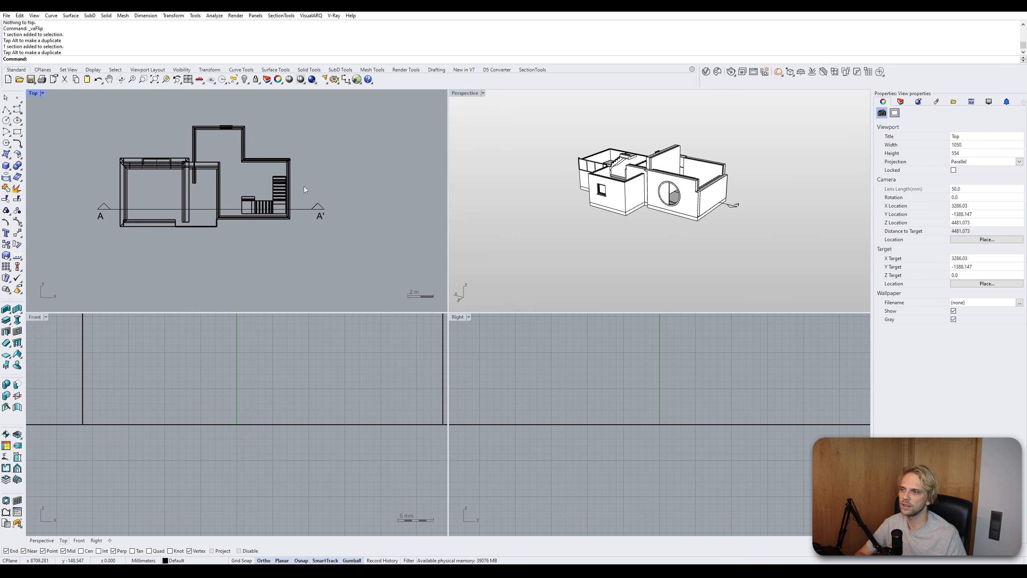
# - Create a section view of section A with the Default style, placing it beside the floor plan
pyautogui.click(17, 469)
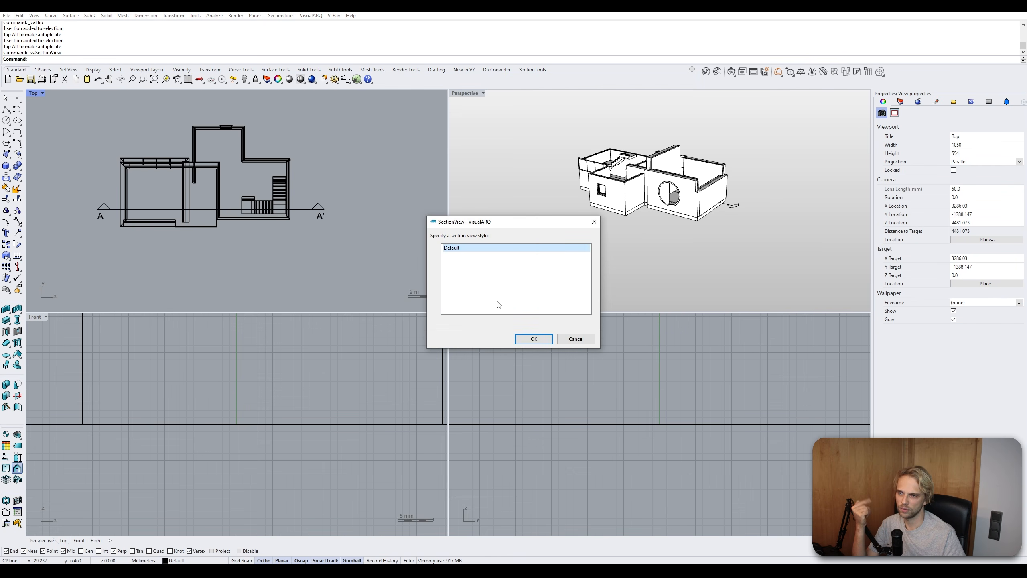
pyautogui.click(533, 339)
pyautogui.scroll(-4, 176, 173)
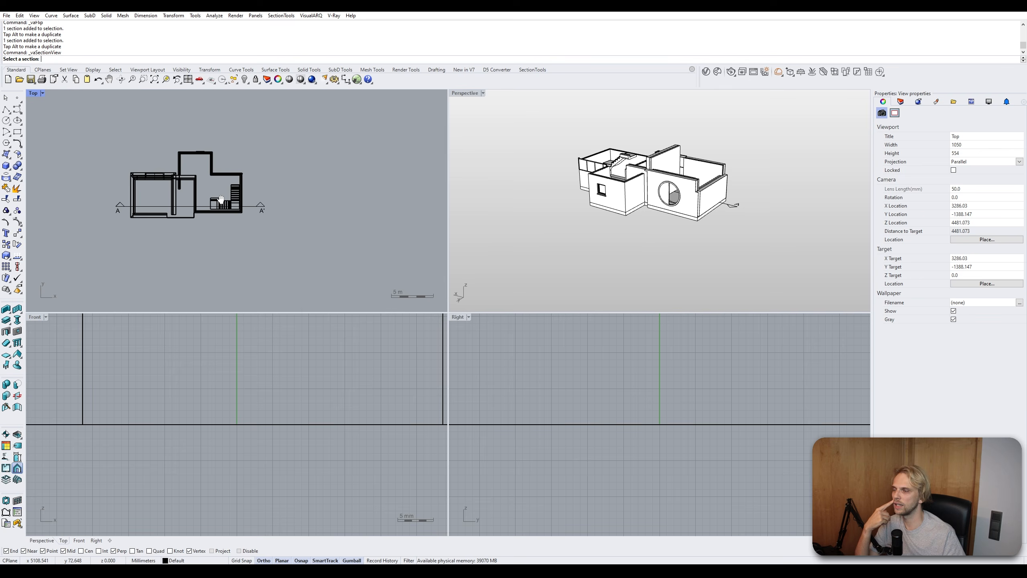
pyautogui.click(221, 199)
pyautogui.moveTo(308, 136); pyautogui.dragTo(285, 137, button='right')
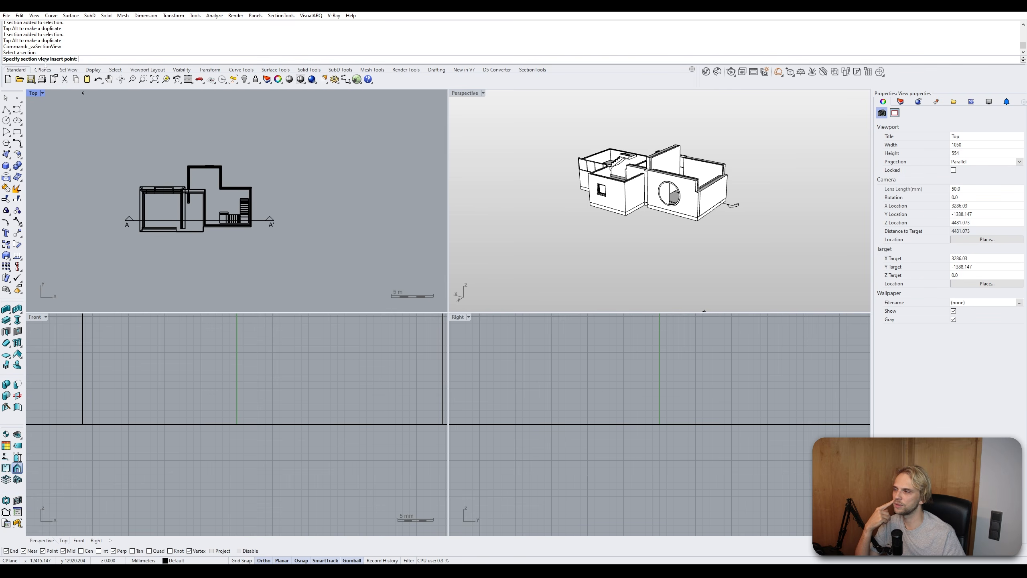
pyautogui.moveTo(313, 183); pyautogui.dragTo(236, 224, button='right')
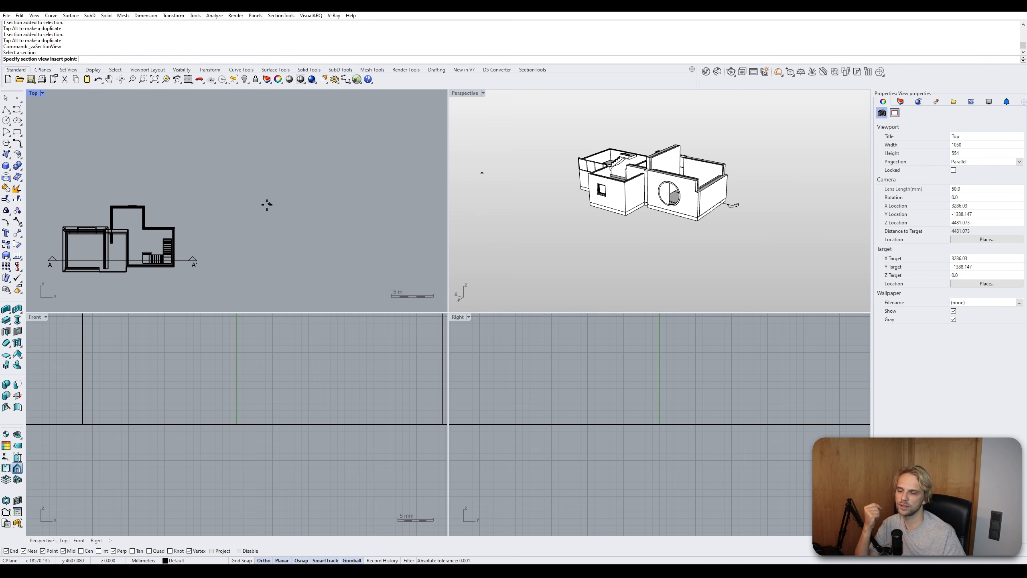
pyautogui.click(267, 205)
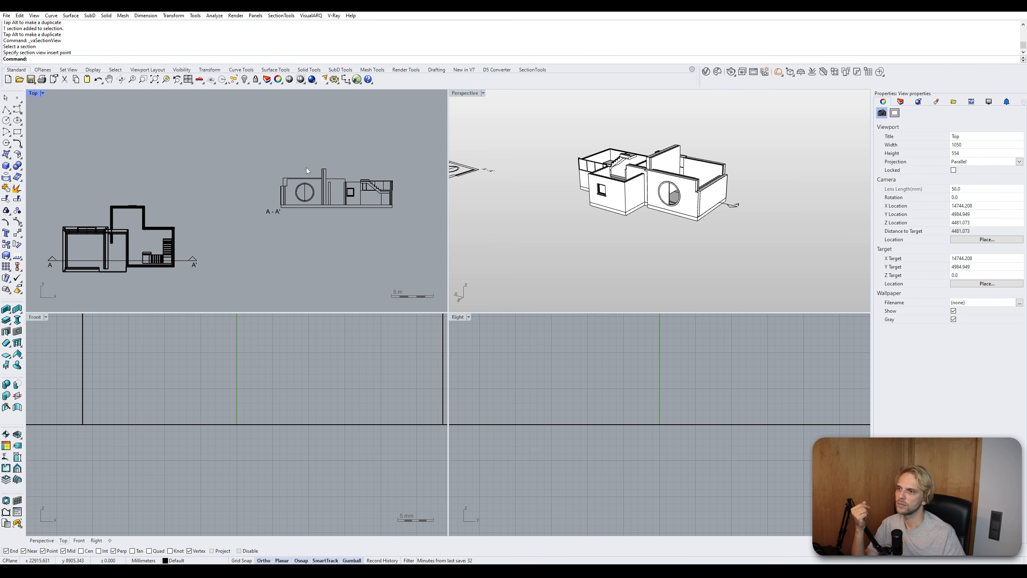
# - Reposition the A-A' section view above and to the right of the floor plan
pyautogui.scroll(5, 350, 194)
pyautogui.moveTo(349, 191); pyautogui.dragTo(280, 194, button='right')
pyautogui.scroll(-4, 235, 187)
pyautogui.click(234, 188)
pyautogui.click(194, 266)
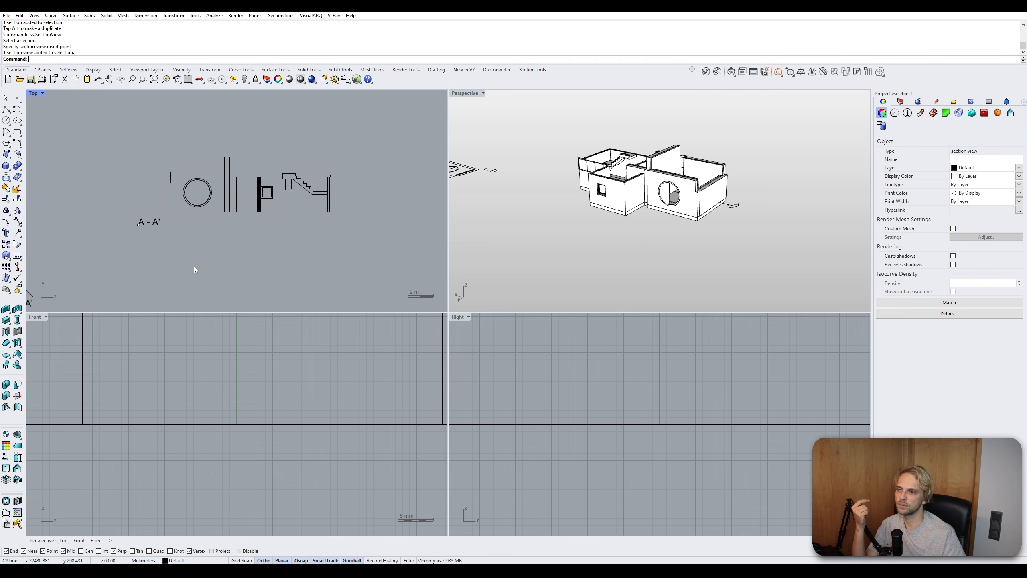
pyautogui.moveTo(201, 257); pyautogui.dragTo(270, 163, button='right')
pyautogui.scroll(-4, 237, 182)
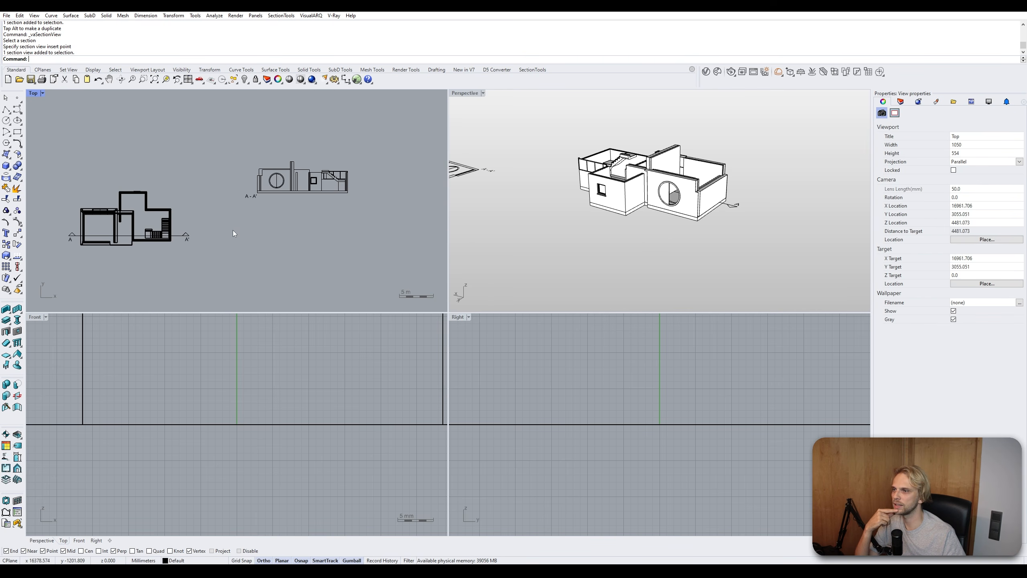
# - Try to create a plan view and cancel the empty levels dialog
pyautogui.click(6, 469)
pyautogui.click(526, 338)
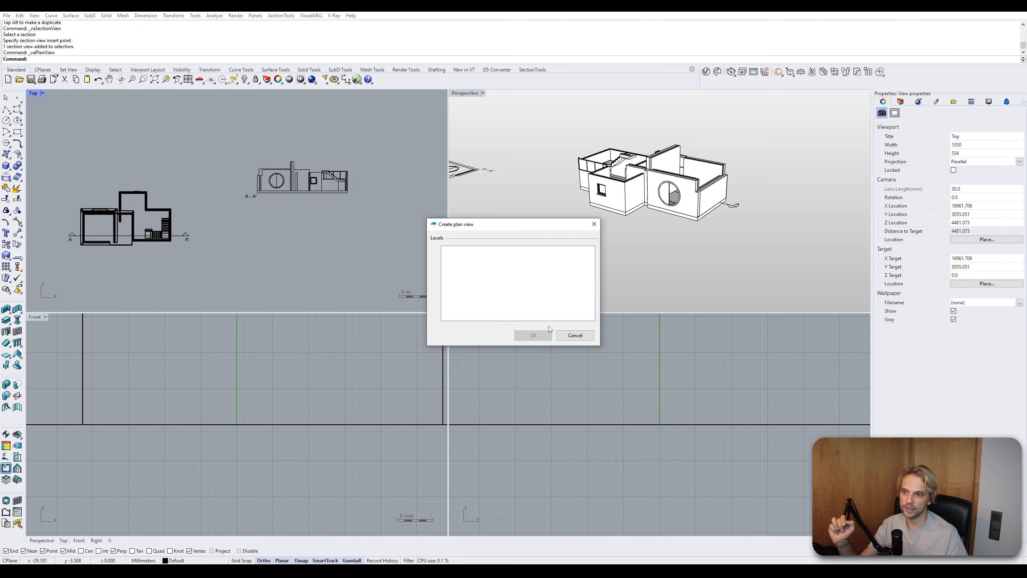
pyautogui.click(582, 335)
pyautogui.moveTo(250, 236); pyautogui.dragTo(356, 220, button='right')
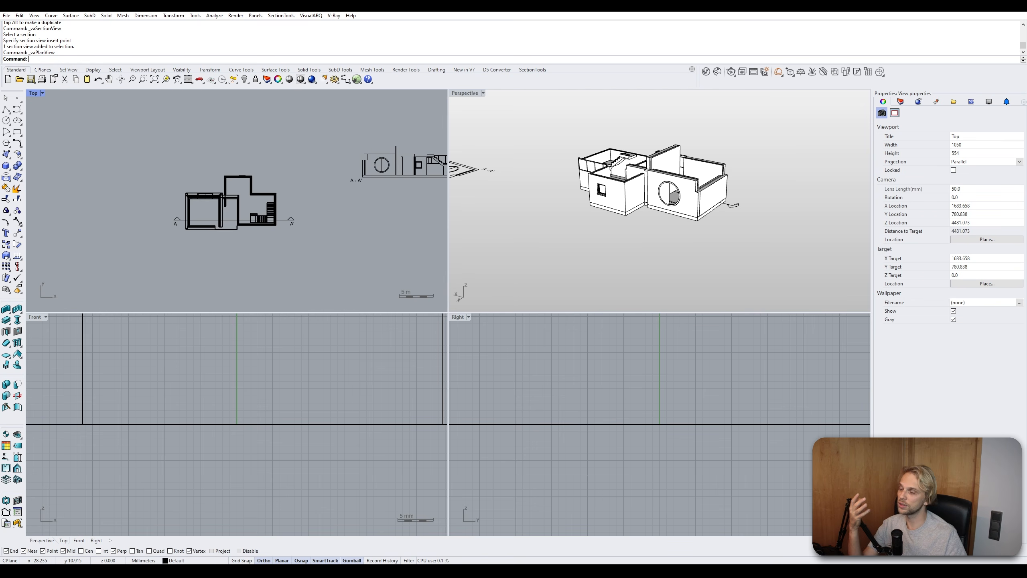
# - Open the Levels manager and add a new building with its ground level
pyautogui.click(6, 480)
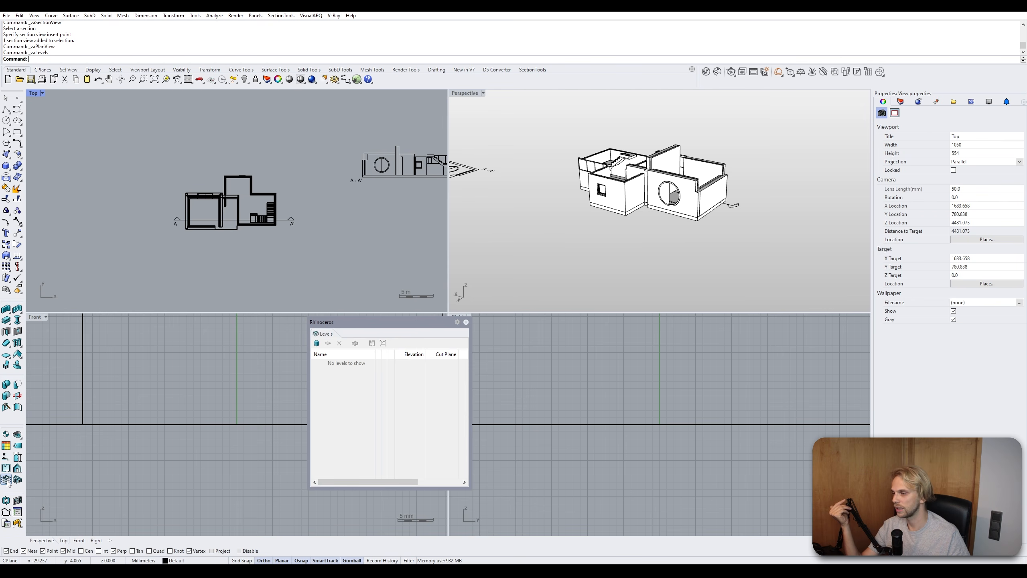
pyautogui.click(317, 343)
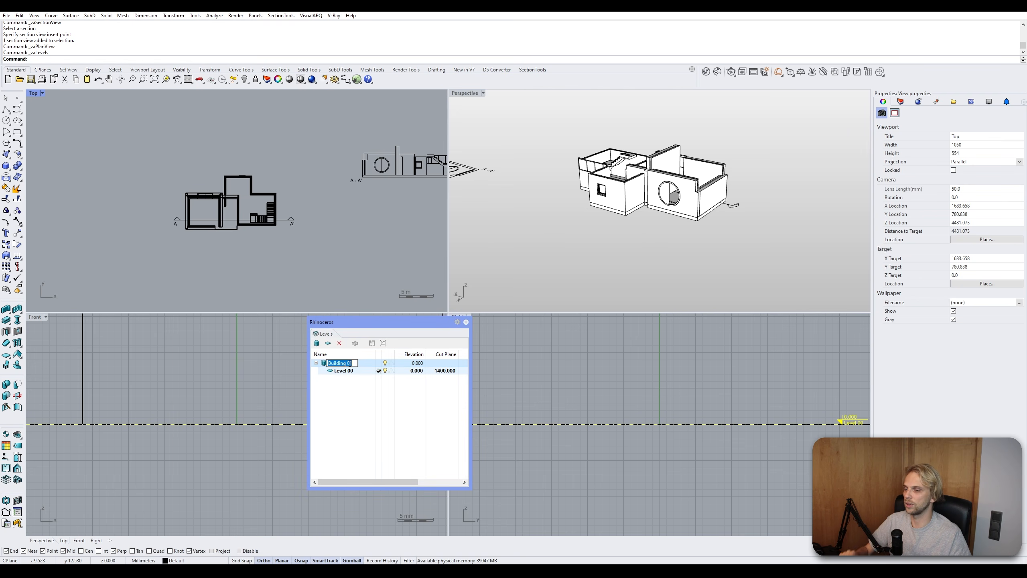
pyautogui.click(350, 372)
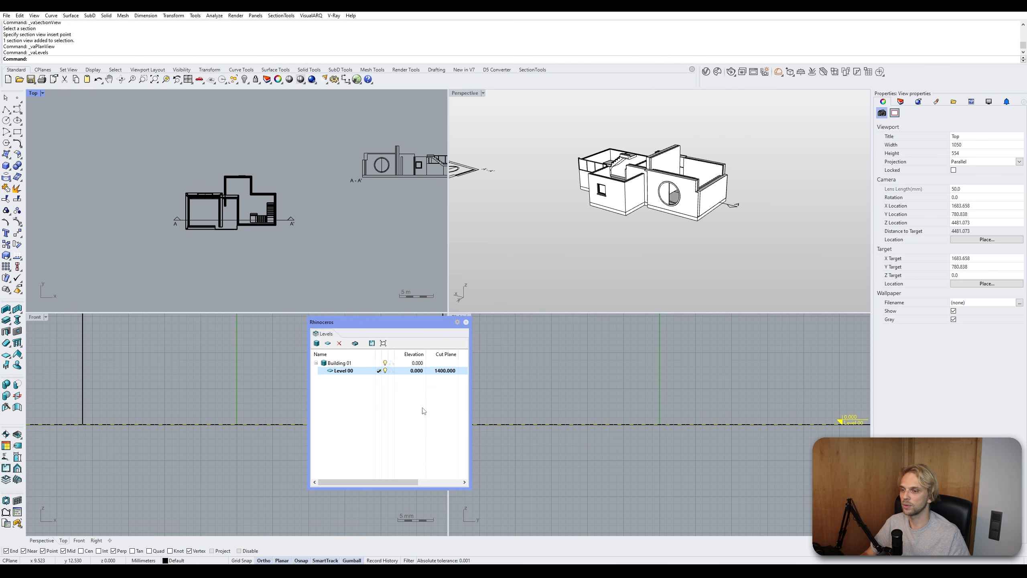
pyautogui.moveTo(403, 482)
pyautogui.mouseDown()
pyautogui.moveTo(438, 482)
pyautogui.moveTo(412, 477)
pyautogui.mouseUp()
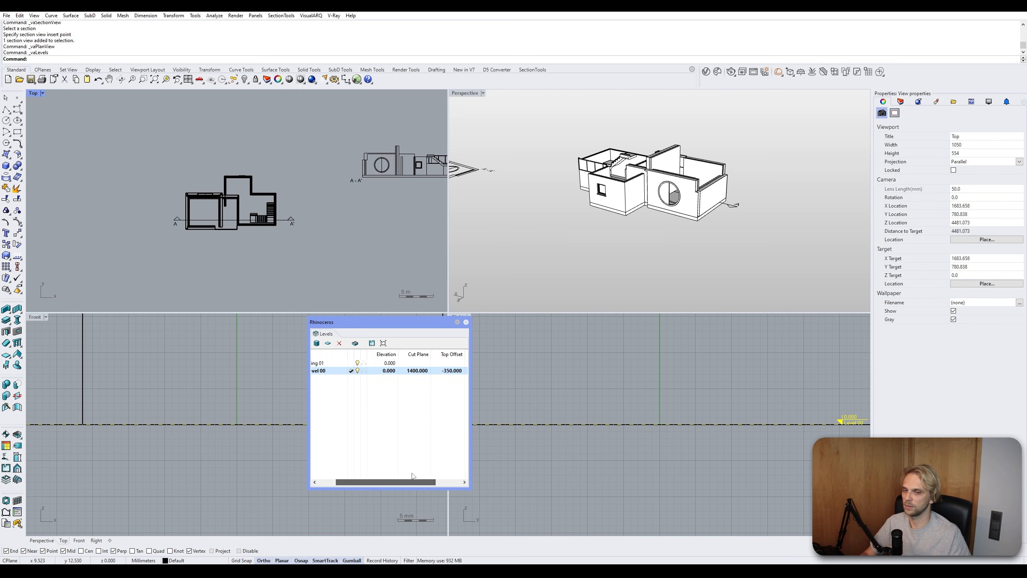
pyautogui.click(466, 322)
# - Examine the house's elevations in the Front and Right viewports
pyautogui.scroll(-8, 316, 389)
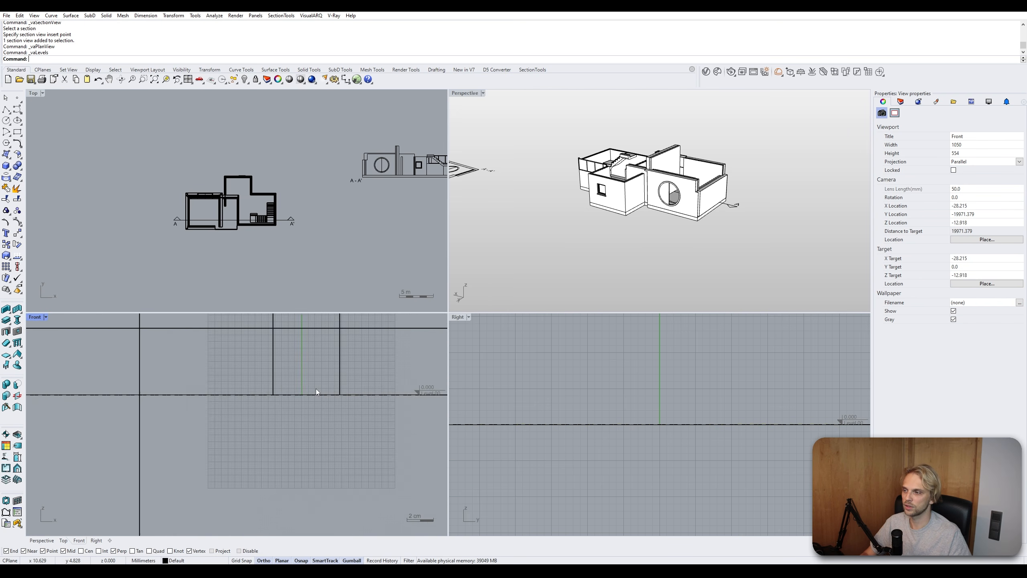
pyautogui.moveTo(317, 389); pyautogui.dragTo(252, 410, button='right')
pyautogui.scroll(7, 242, 407)
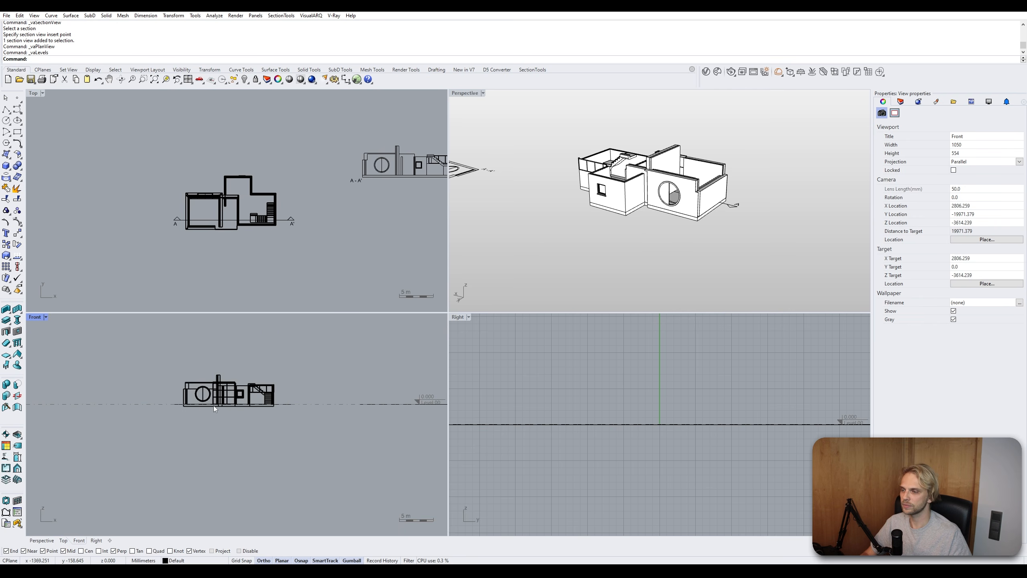
pyautogui.scroll(-3, 640, 377)
pyautogui.scroll(-8, 643, 376)
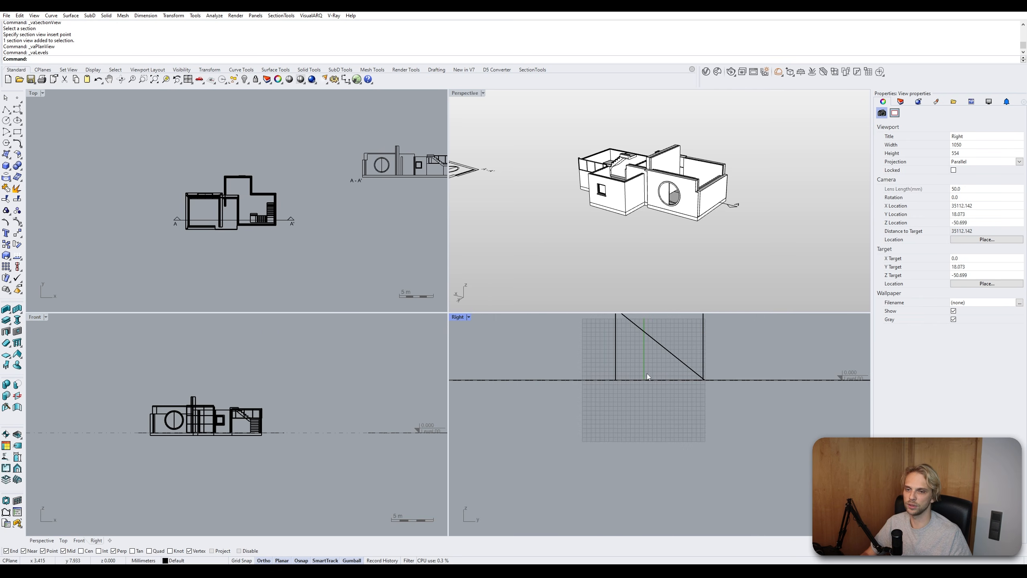
pyautogui.scroll(3, 805, 362)
pyautogui.scroll(2, 805, 361)
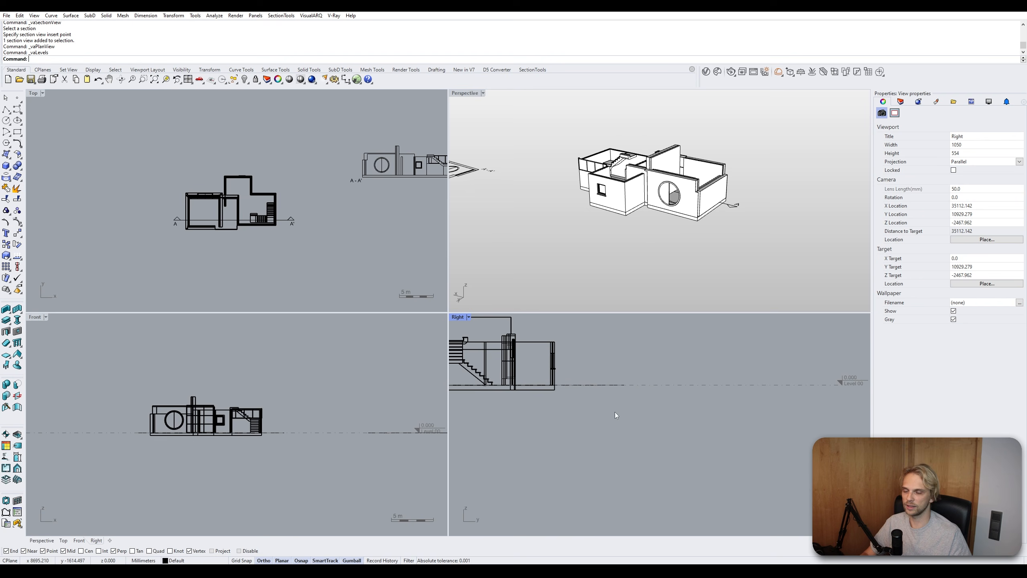
pyautogui.moveTo(632, 398); pyautogui.dragTo(769, 418, button='right')
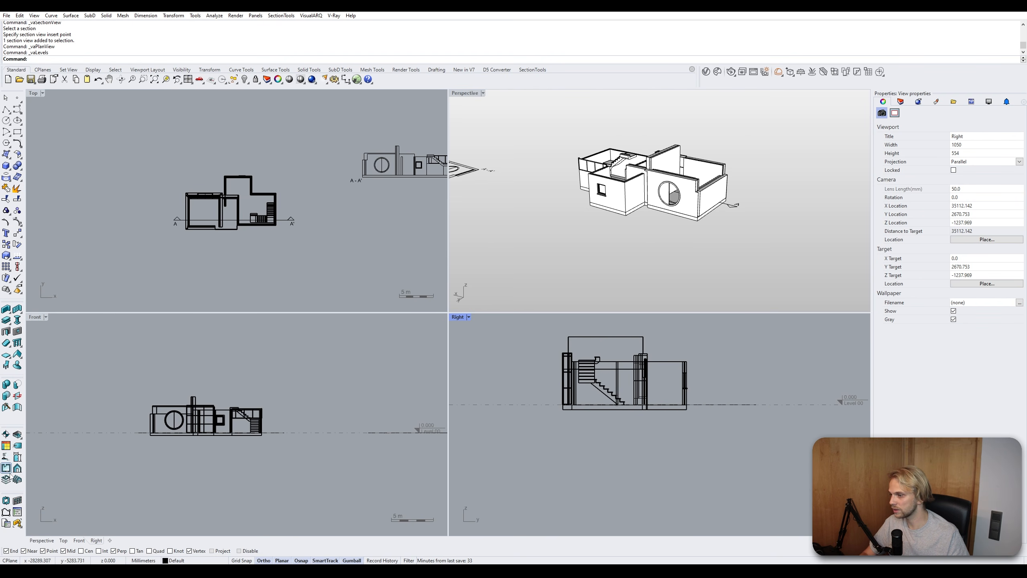
# - Add a second level, Level 01, to Building 01 in the Levels manager
pyautogui.click(8, 479)
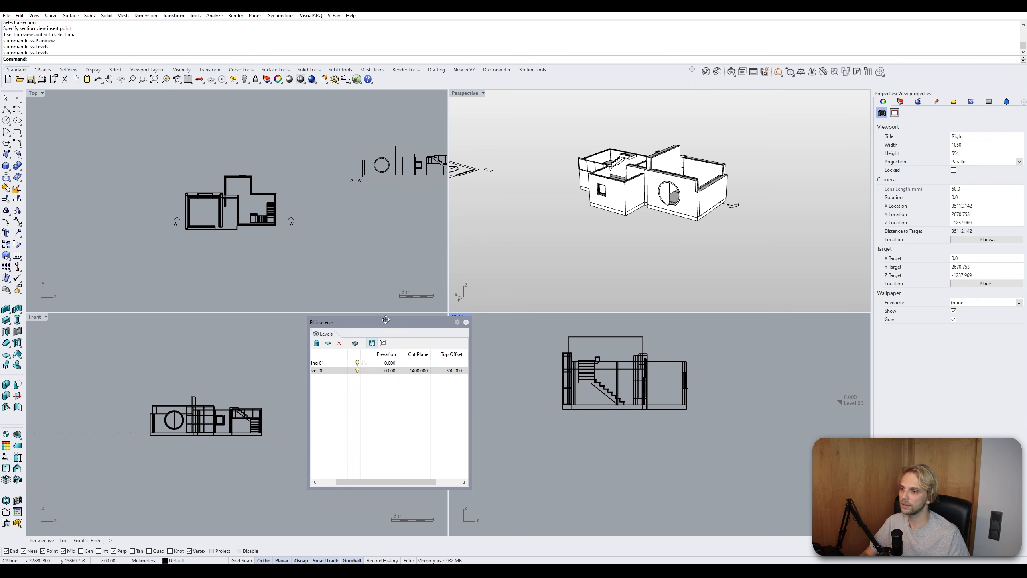
pyautogui.moveTo(394, 482); pyautogui.dragTo(327, 481)
pyautogui.click(345, 371)
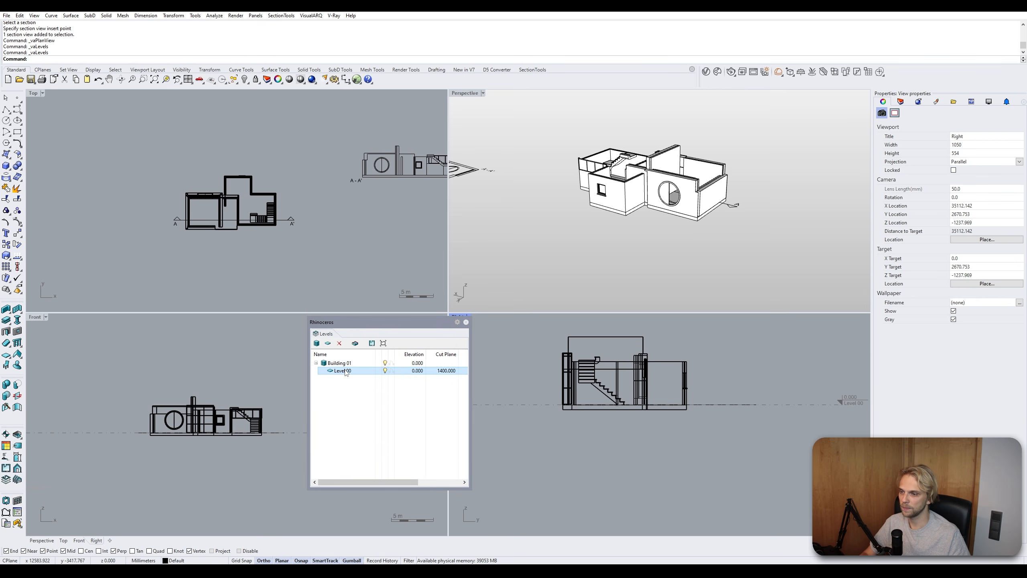
pyautogui.click(327, 343)
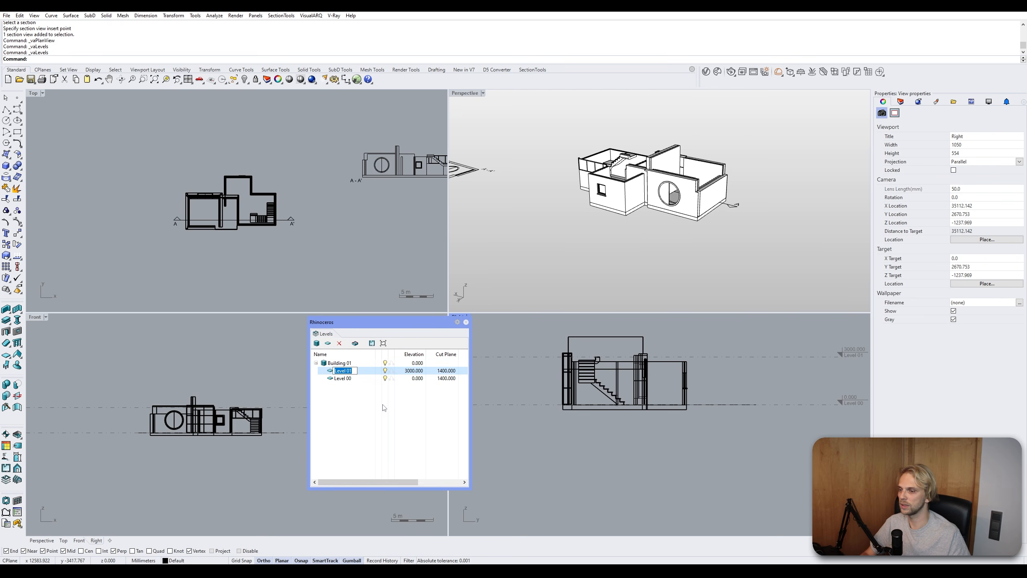
pyautogui.click(361, 406)
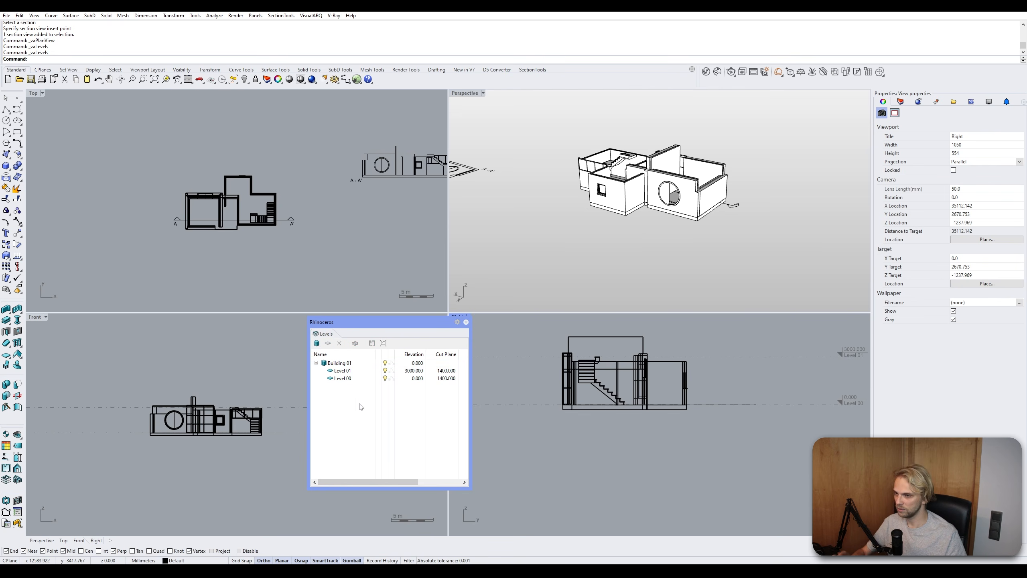
# - Set Level 01's elevation to 1500 and its cut plane to 2900, then close the Levels manager
pyautogui.click(406, 370)
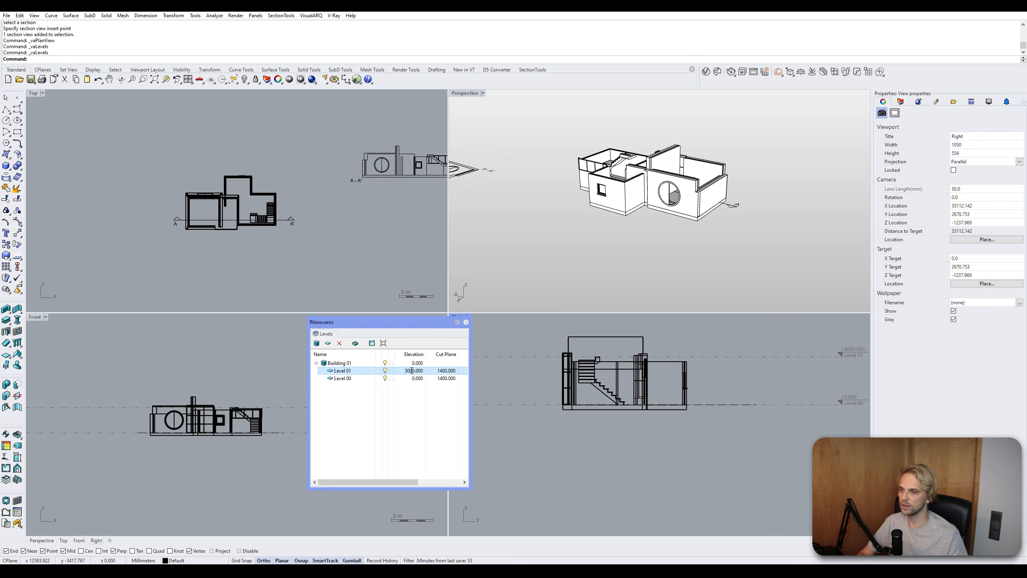
pyautogui.click(411, 371)
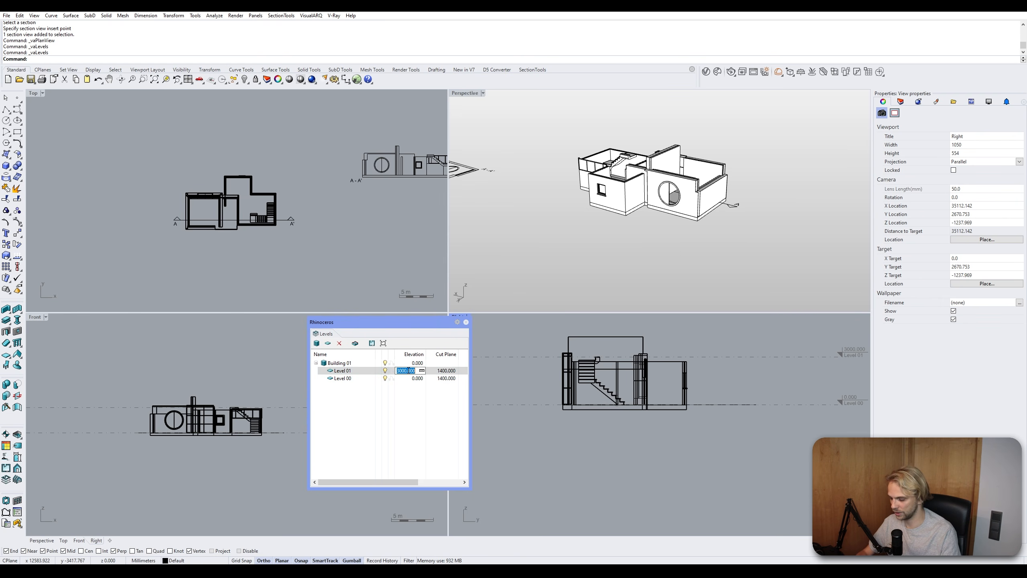
pyautogui.write('1500')
pyautogui.press('Return')
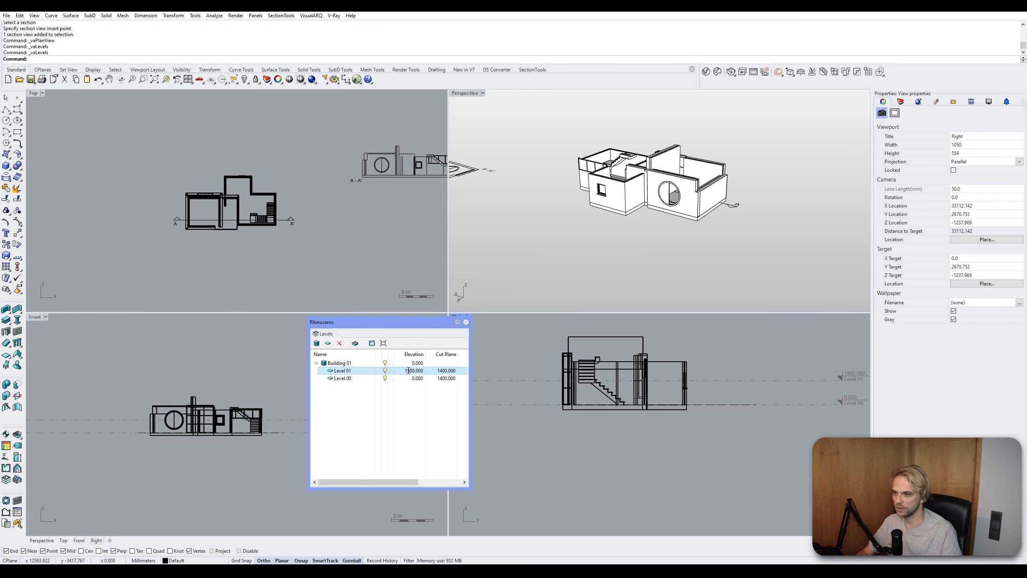
pyautogui.click(445, 371)
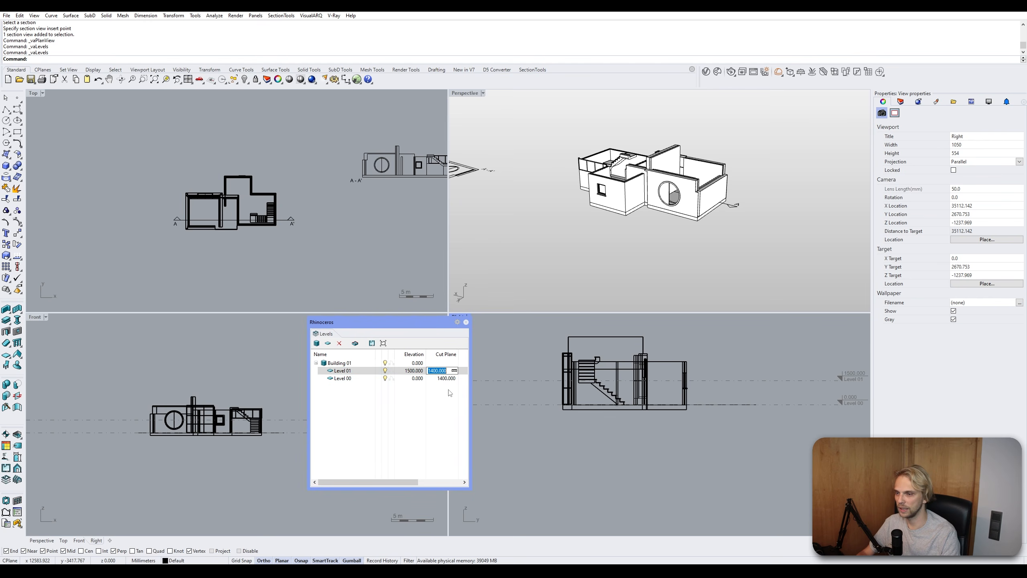
pyautogui.write('2900')
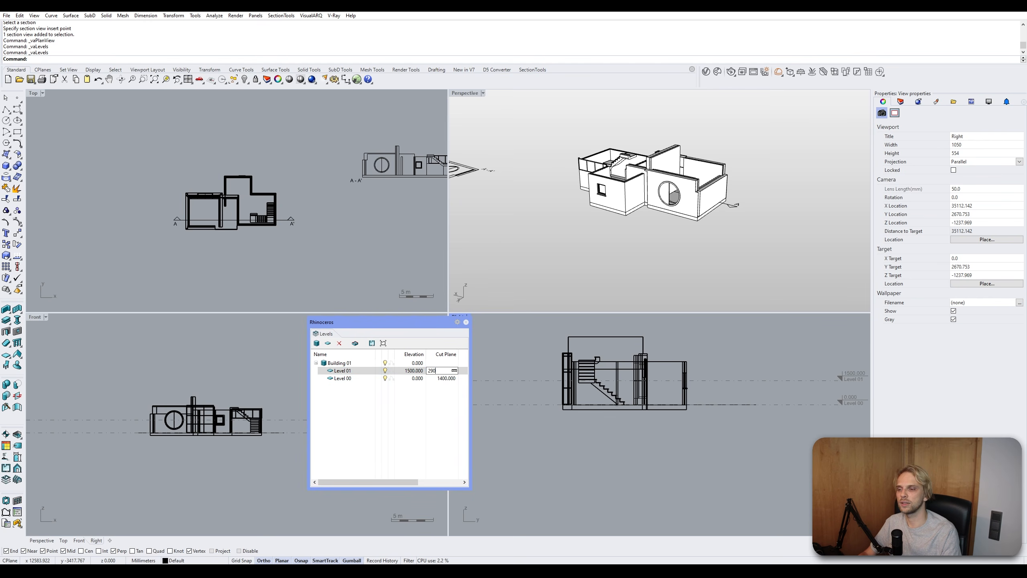
pyautogui.press('Return')
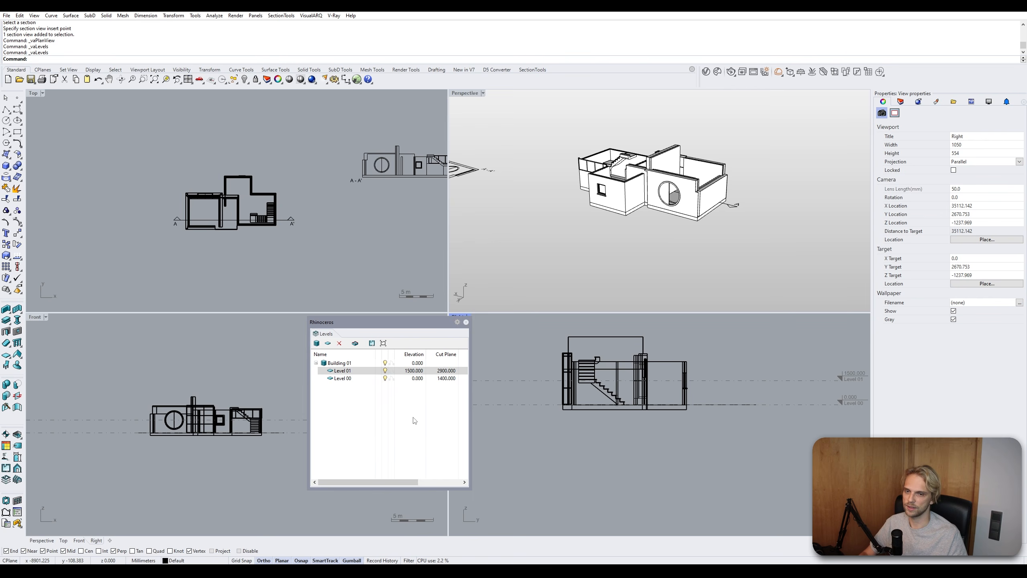
pyautogui.moveTo(395, 318); pyautogui.dragTo(247, 328)
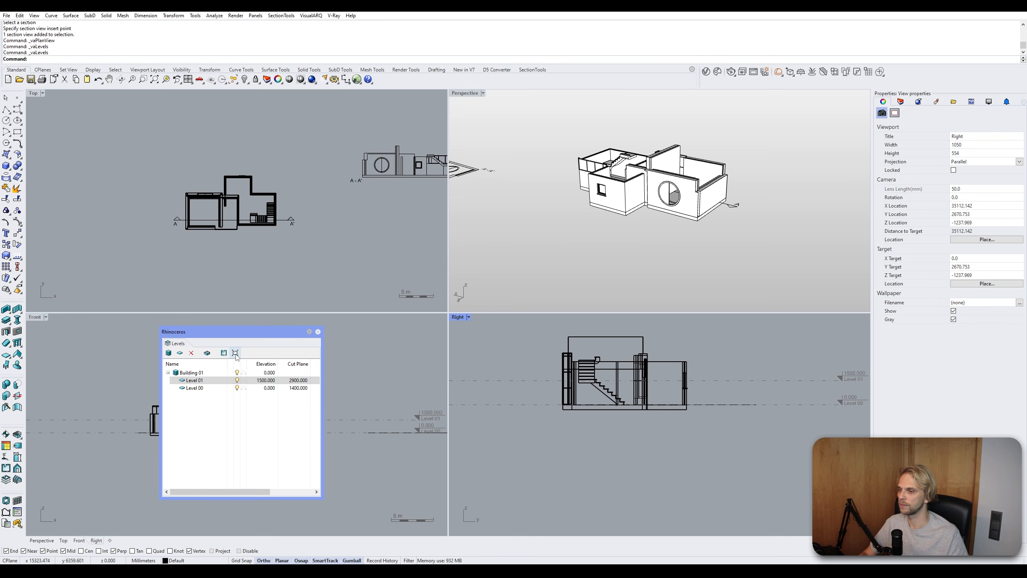
pyautogui.click(318, 332)
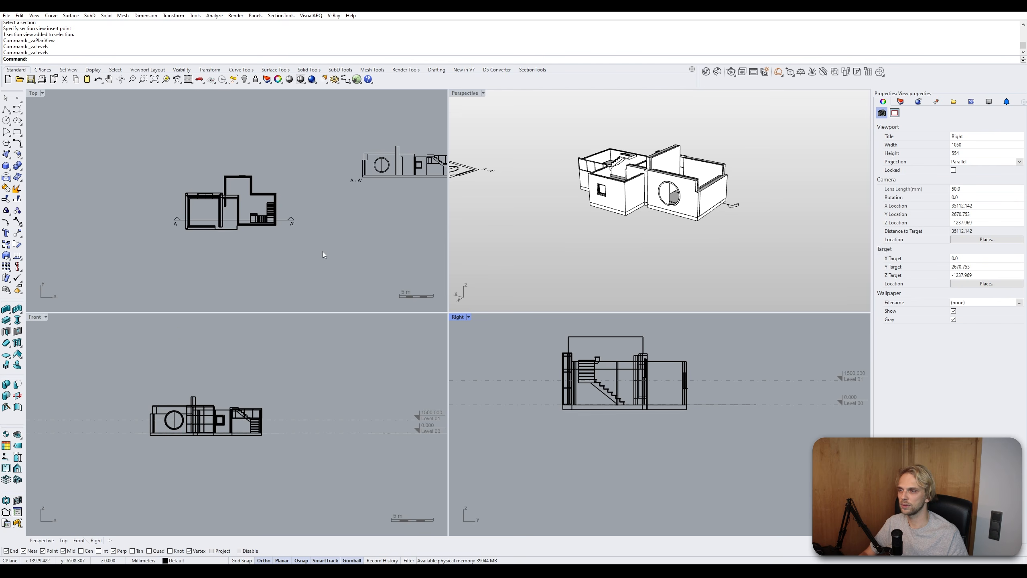
# - Create a plan view with the Default style for Level 00
pyautogui.scroll(-2, 323, 251)
pyautogui.click(297, 369)
pyautogui.scroll(-4, 350, 350)
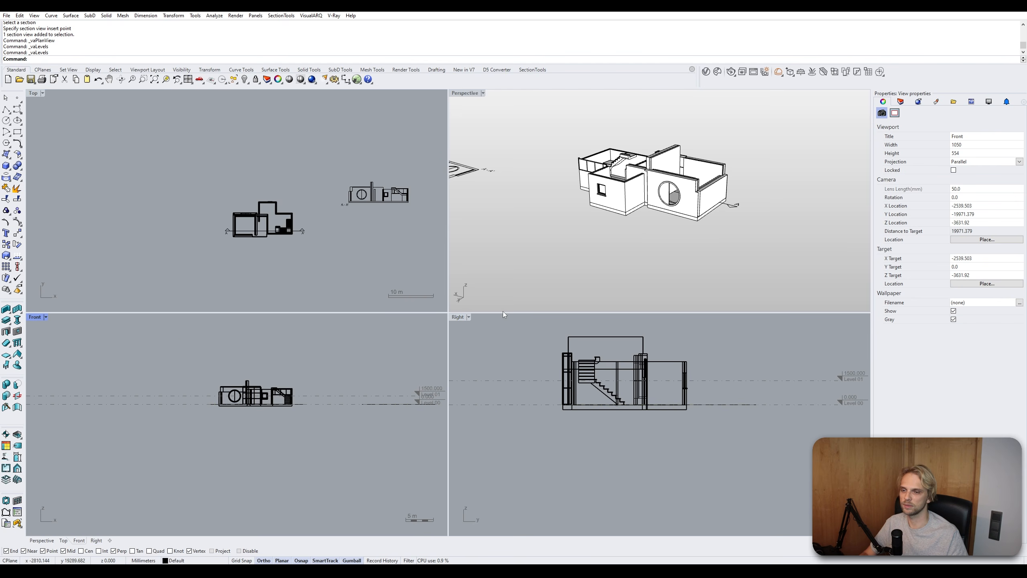
pyautogui.scroll(6, 241, 407)
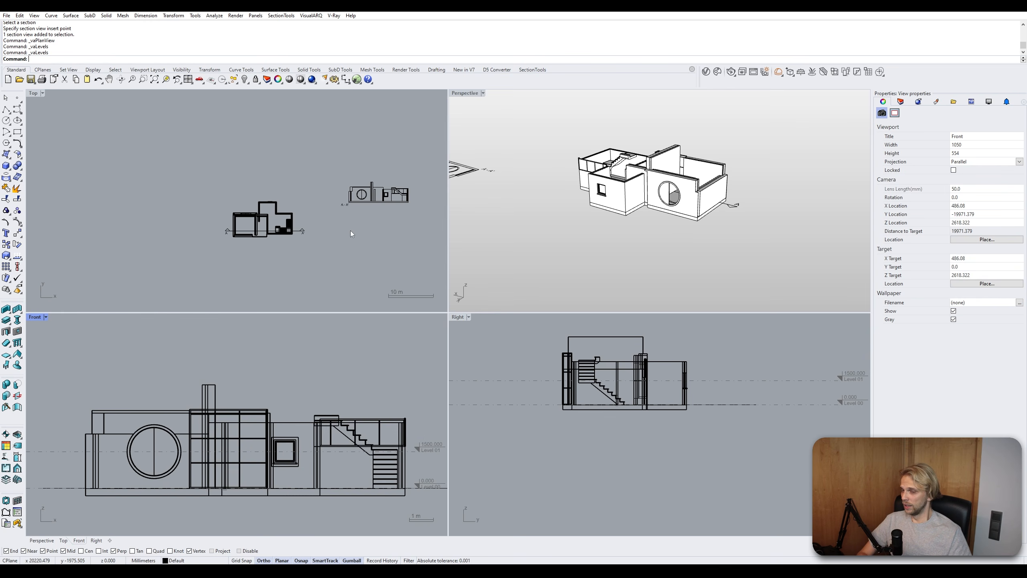
pyautogui.moveTo(550, 372); pyautogui.dragTo(586, 434, button='right')
pyautogui.scroll(1, 586, 434)
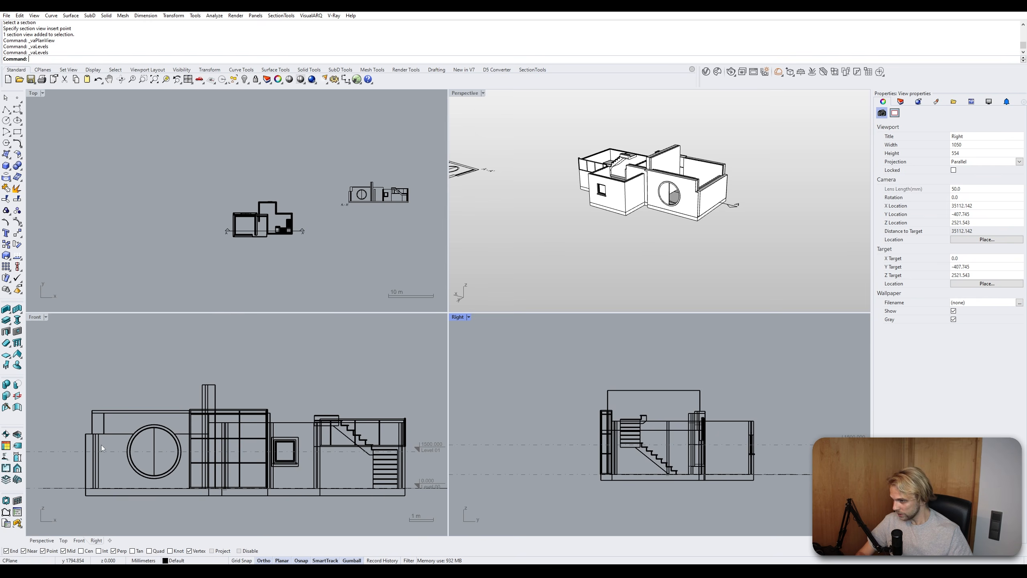
pyautogui.click(6, 468)
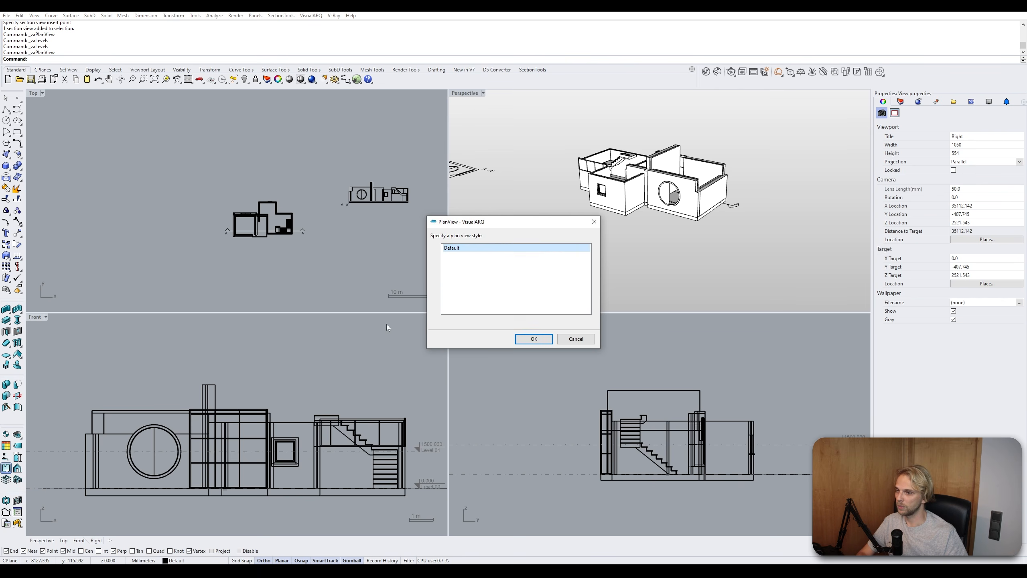
pyautogui.click(524, 337)
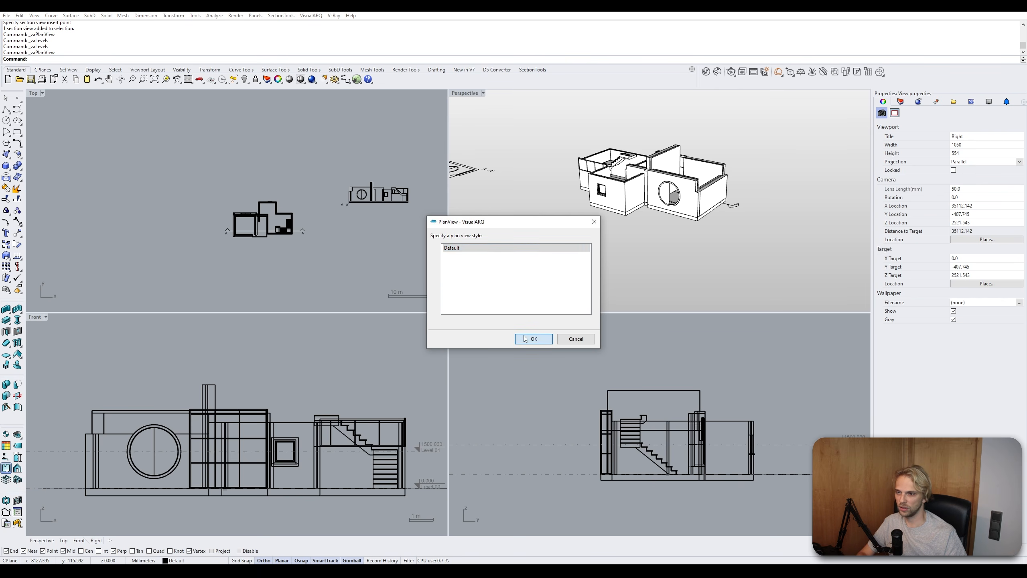
pyautogui.click(469, 265)
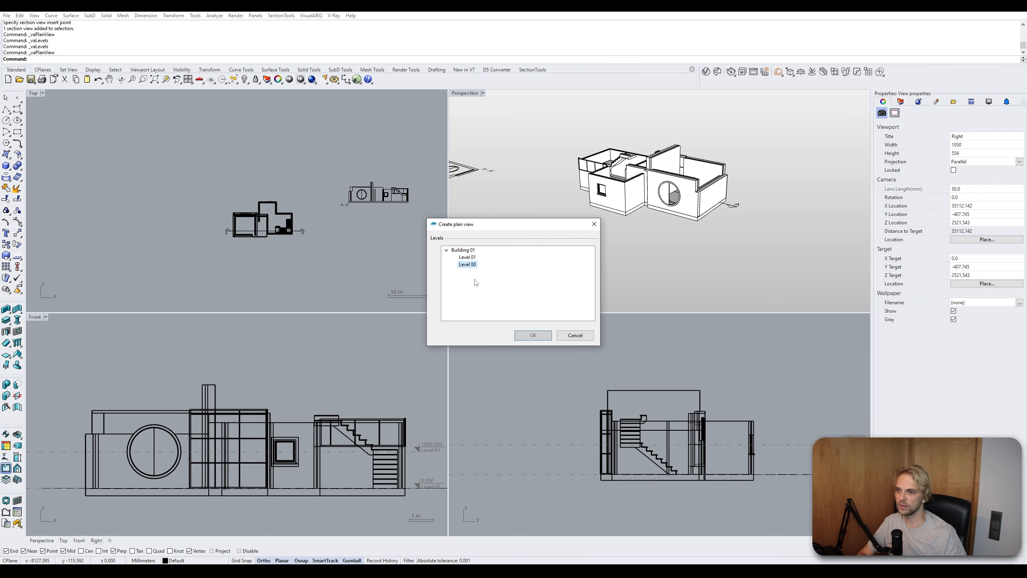
pyautogui.click(533, 335)
# - Draw the plan view's boundary rectangle around the whole house in the Top view
pyautogui.scroll(-1, 321, 229)
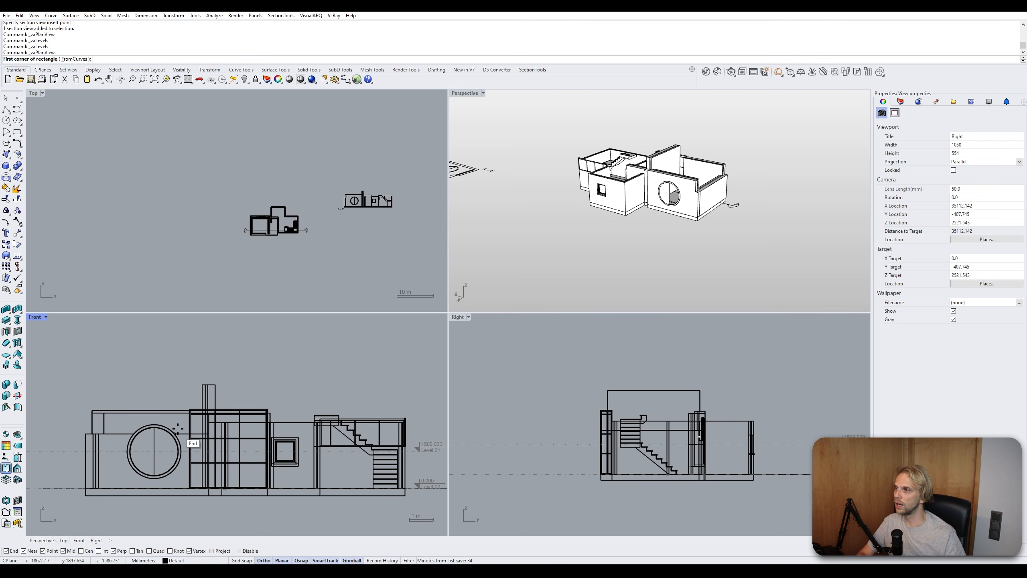
pyautogui.scroll(-5, 222, 388)
pyautogui.scroll(5, 267, 219)
pyautogui.moveTo(267, 219); pyautogui.dragTo(228, 219, button='right')
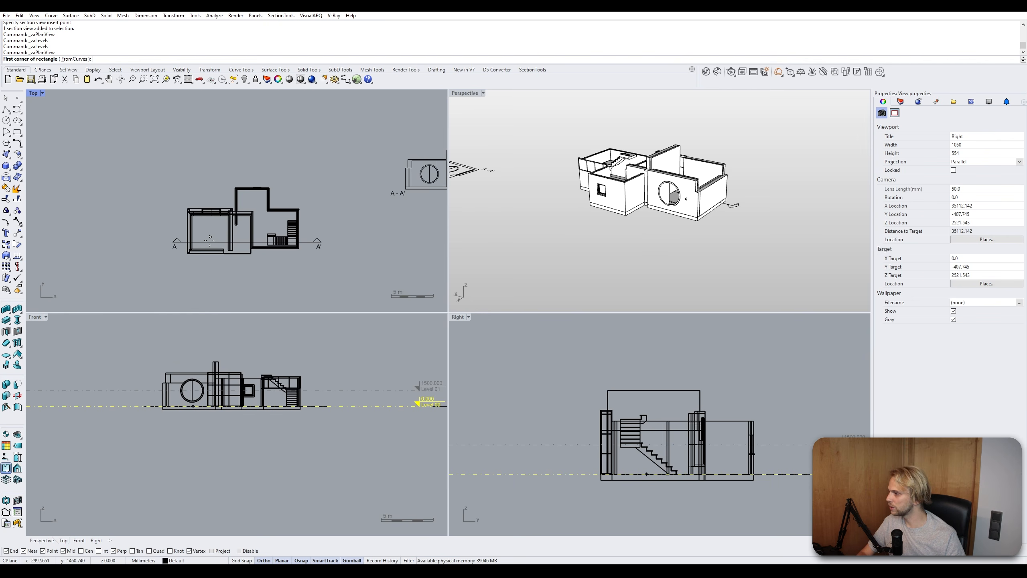
pyautogui.scroll(3, 210, 237)
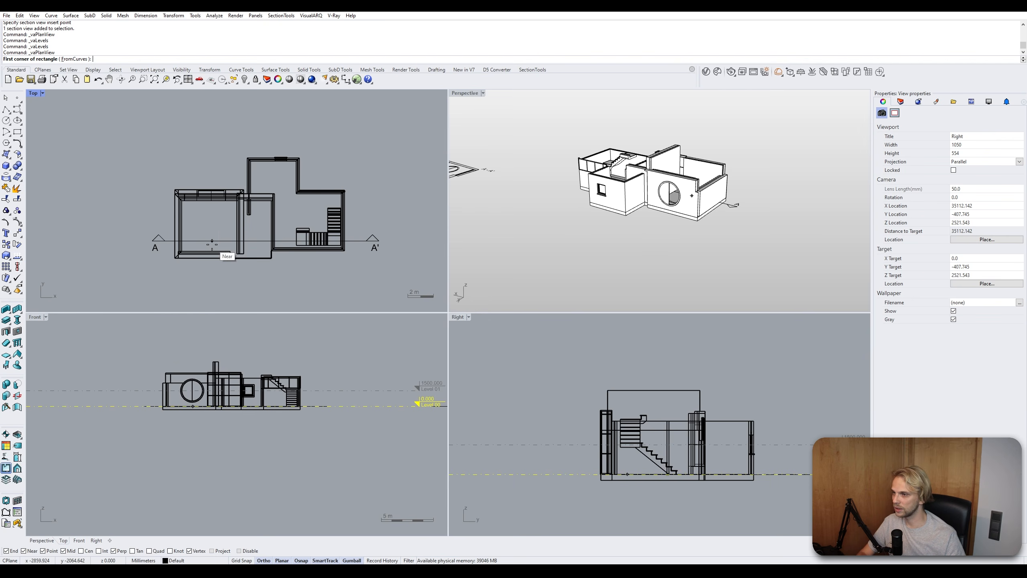
pyautogui.click(135, 286)
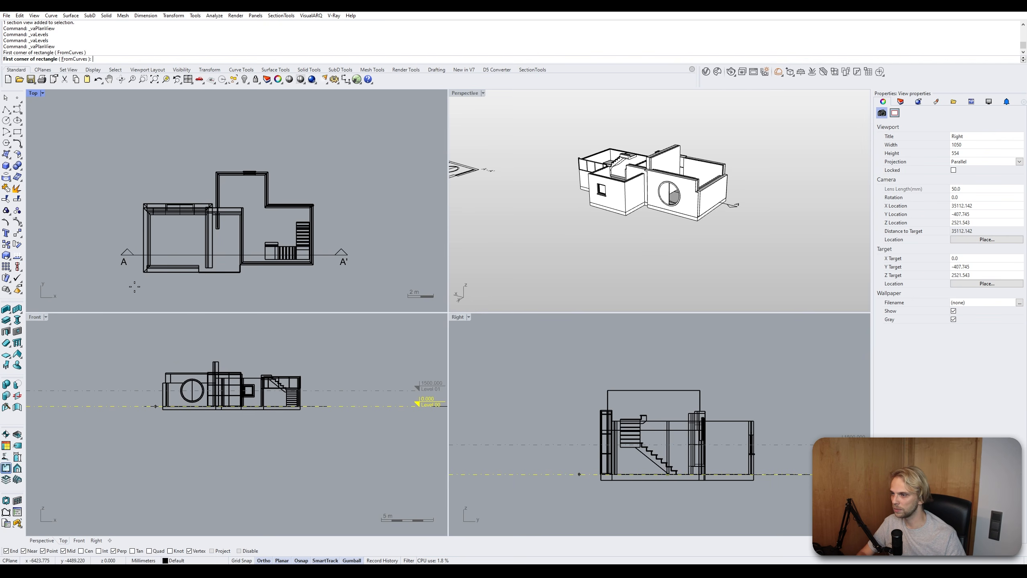
pyautogui.click(327, 159)
# - Place the Level 00 plan view above the A-A' section view
pyautogui.scroll(-3, 306, 209)
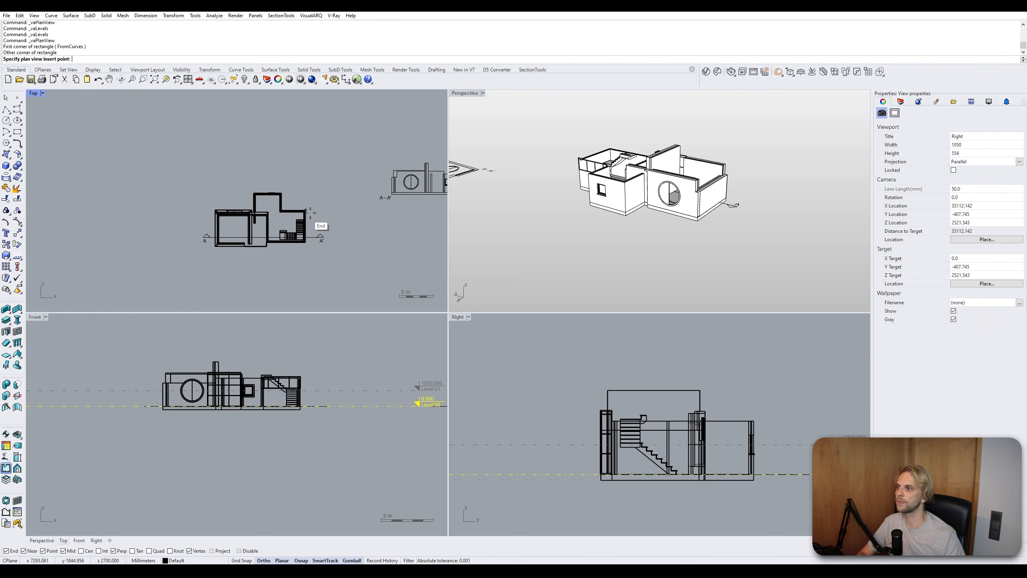
pyautogui.scroll(-4, 310, 212)
pyautogui.moveTo(332, 197); pyautogui.dragTo(173, 256, button='right')
pyautogui.scroll(6, 215, 214)
pyautogui.click(195, 234)
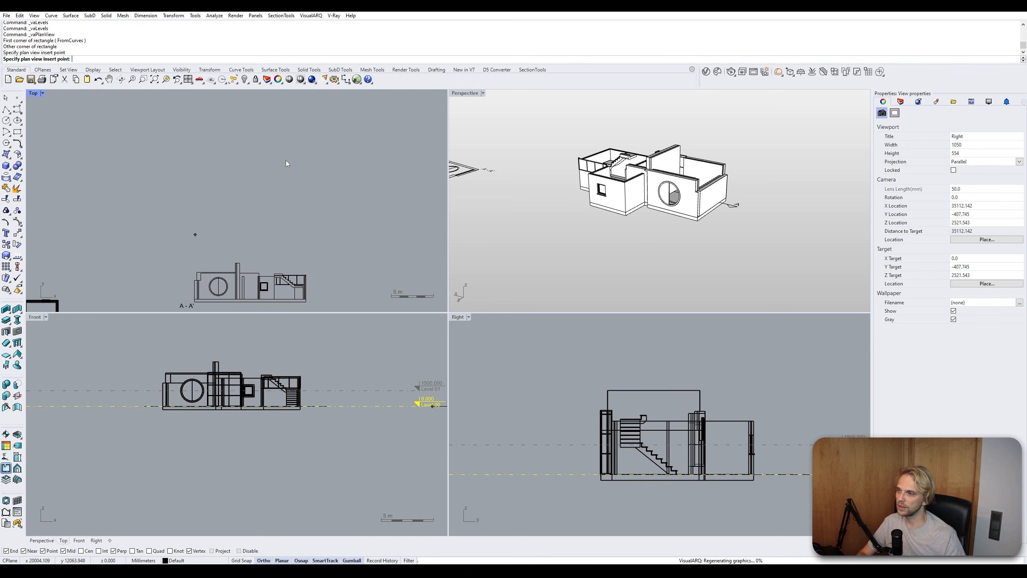
pyautogui.scroll(8, 255, 187)
pyautogui.scroll(-6, 197, 180)
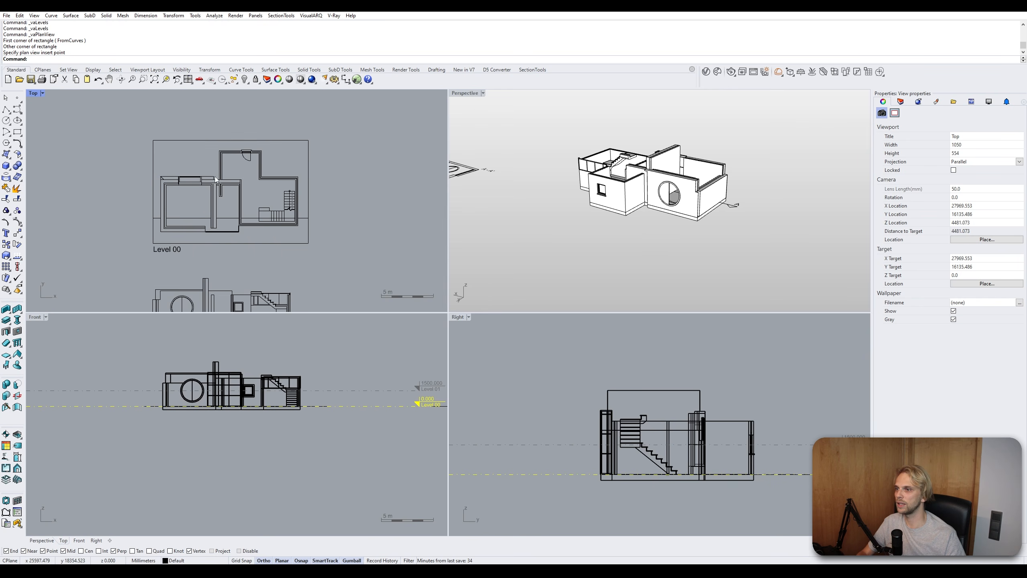
pyautogui.scroll(2, 215, 177)
pyautogui.click(152, 166)
pyautogui.press('Escape')
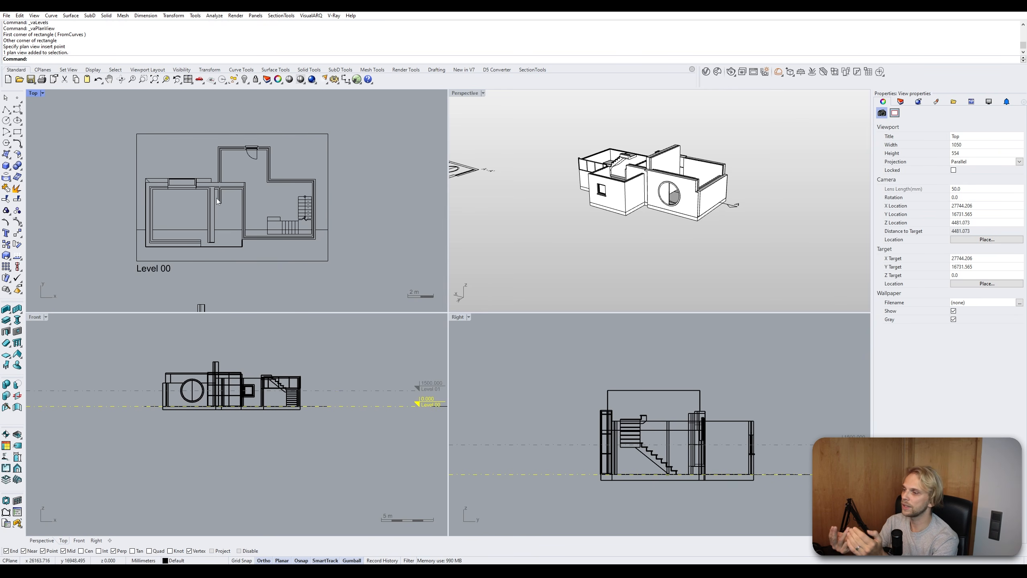
# - Set the Default plan view style's section pattern color to Black and apply it
pyautogui.rightClick(6, 470)
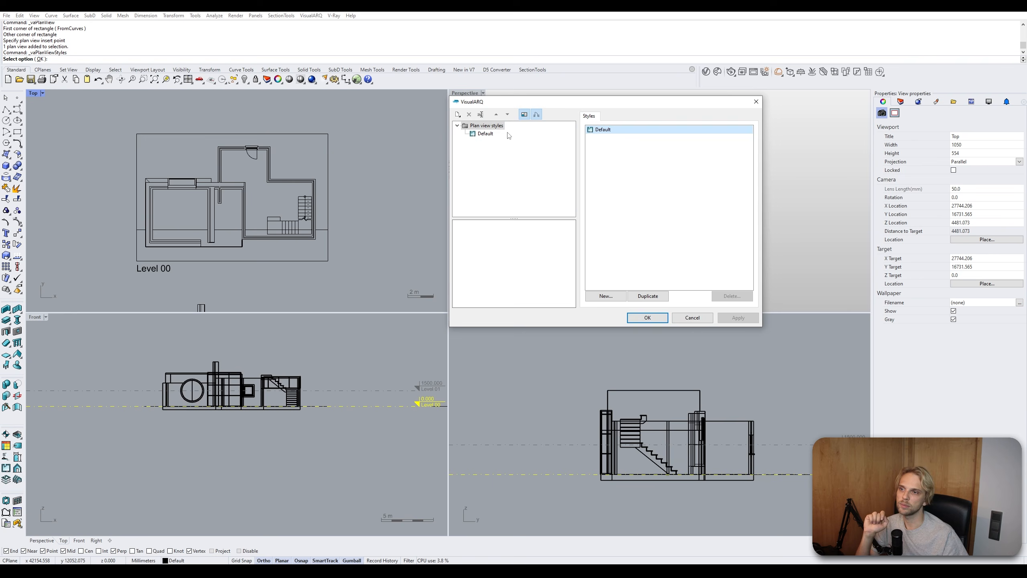
pyautogui.click(485, 134)
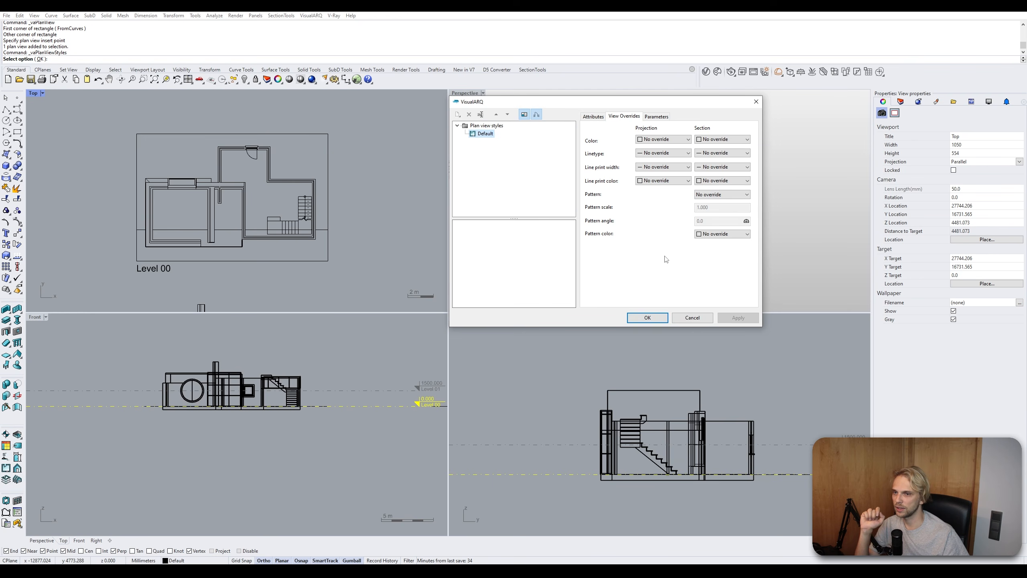
pyautogui.click(721, 233)
pyautogui.click(723, 247)
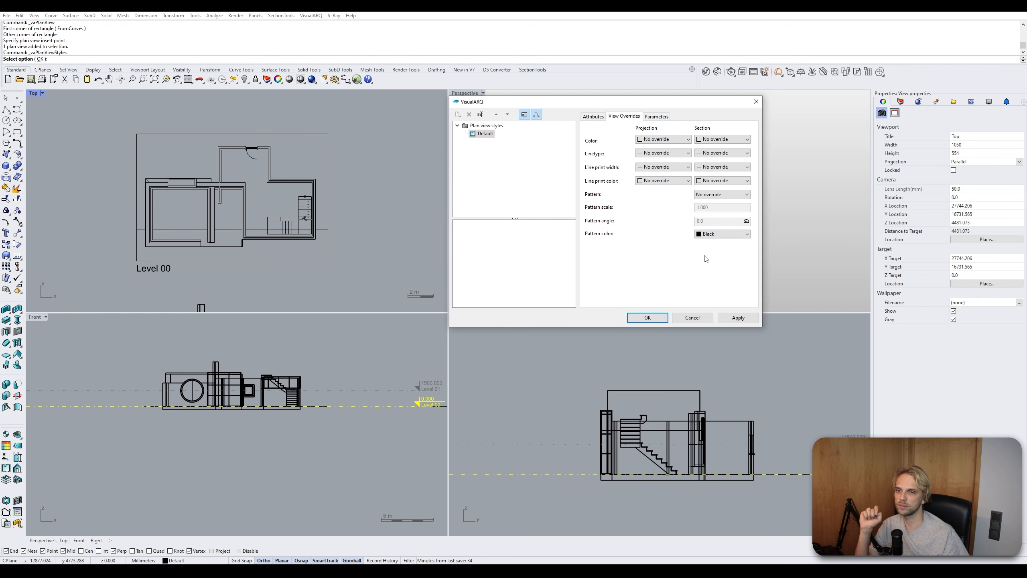
pyautogui.click(736, 318)
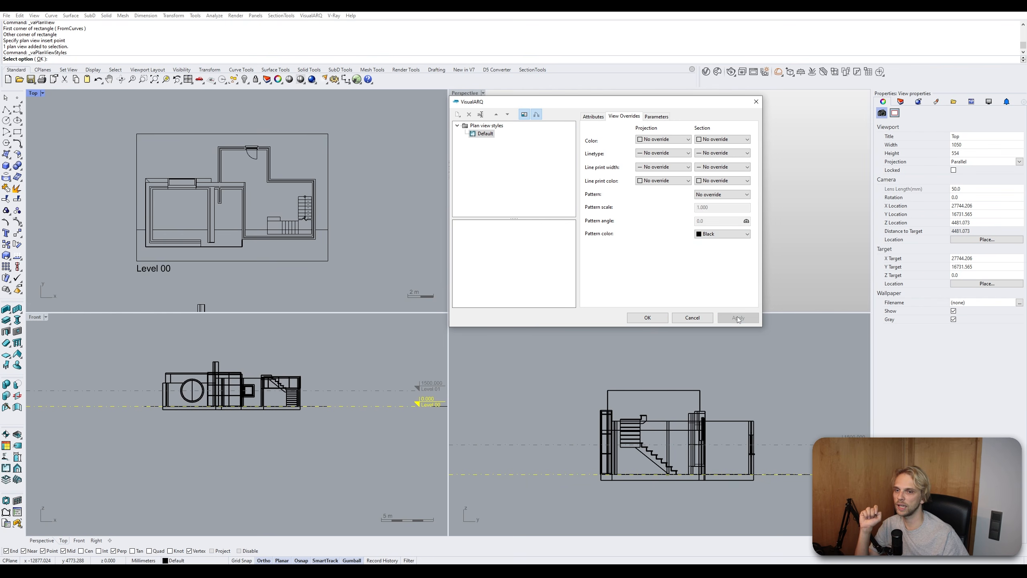
pyautogui.click(656, 319)
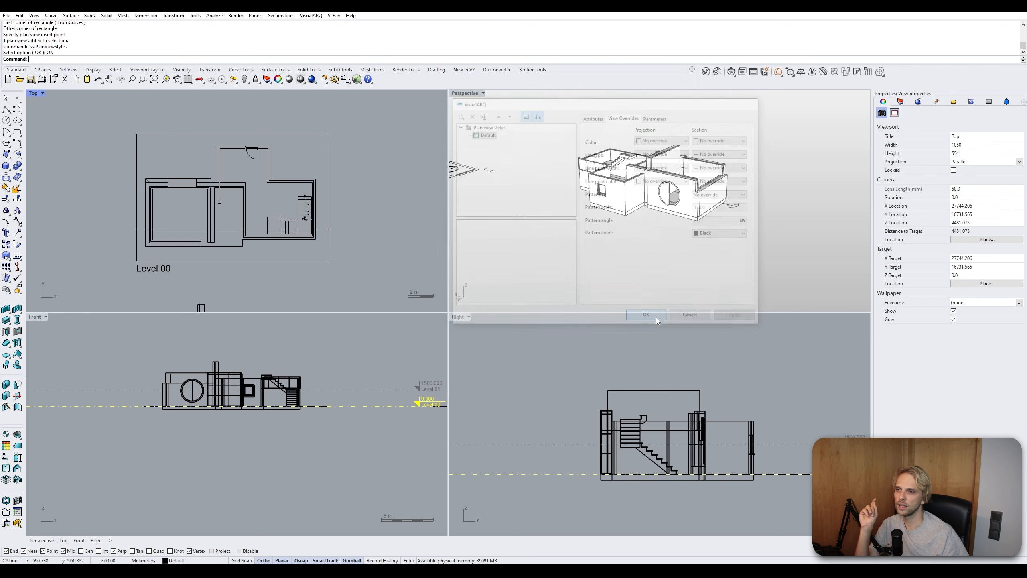
# - Update the selected Level 00 plan view to reflect the style change
pyautogui.click(159, 179)
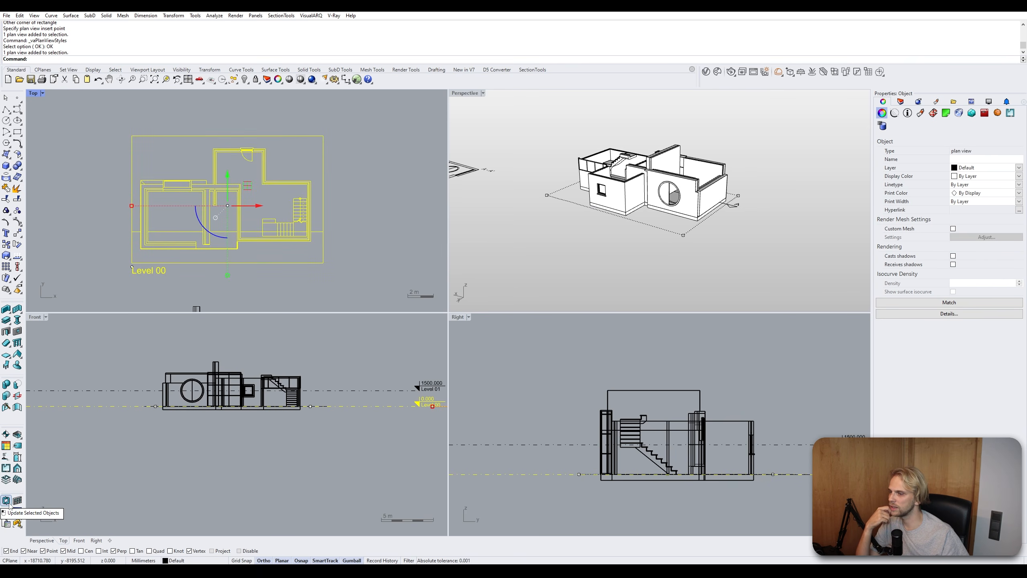
pyautogui.click(6, 501)
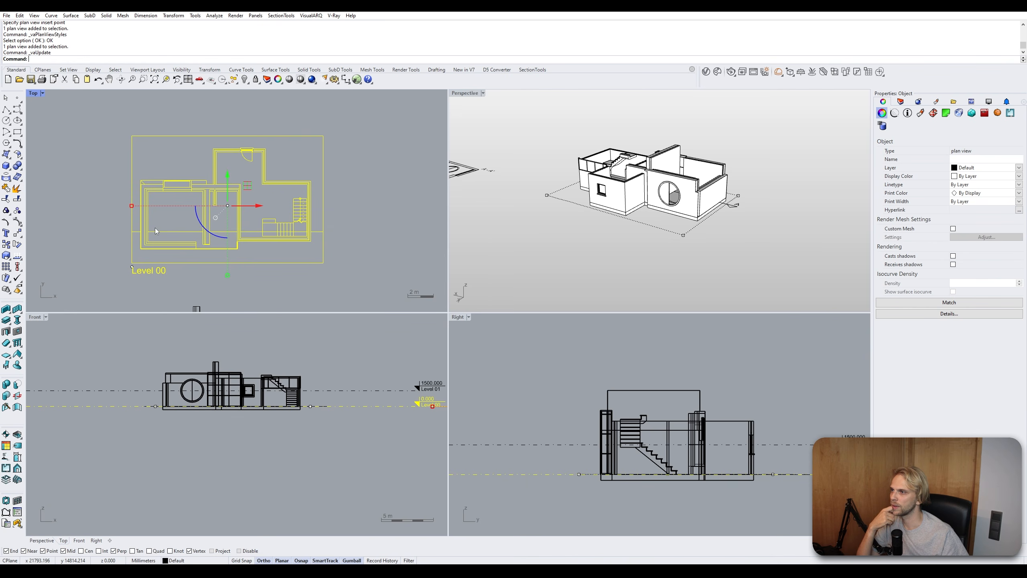
pyautogui.click(100, 213)
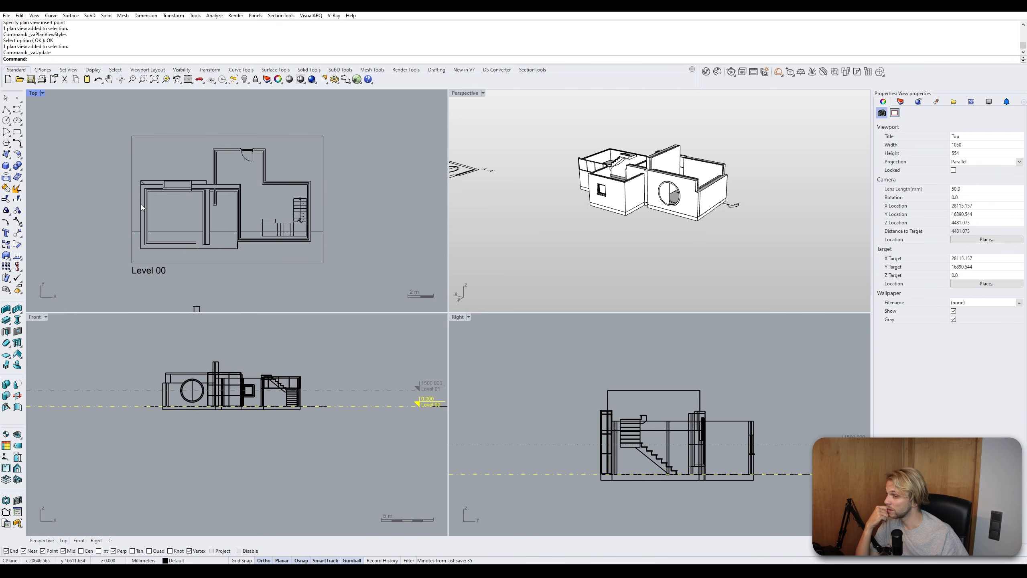
# - Examine the Level 00 plan view and the section view in the Top viewport
pyautogui.scroll(3, 162, 180)
pyautogui.scroll(-3, 162, 188)
pyautogui.scroll(-10, 152, 218)
pyautogui.moveTo(72, 267); pyautogui.dragTo(183, 217, button='right')
pyautogui.scroll(15, 183, 217)
pyautogui.scroll(-10, 183, 217)
pyautogui.scroll(-10, 183, 217)
pyautogui.scroll(10, 307, 133)
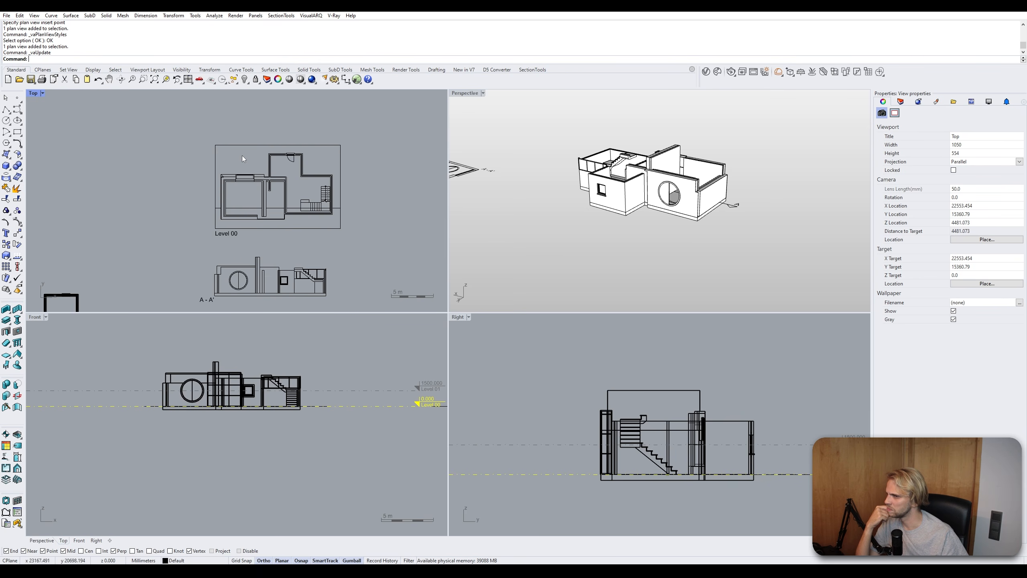
pyautogui.scroll(2, 242, 156)
pyautogui.moveTo(267, 198); pyautogui.dragTo(223, 182, button='right')
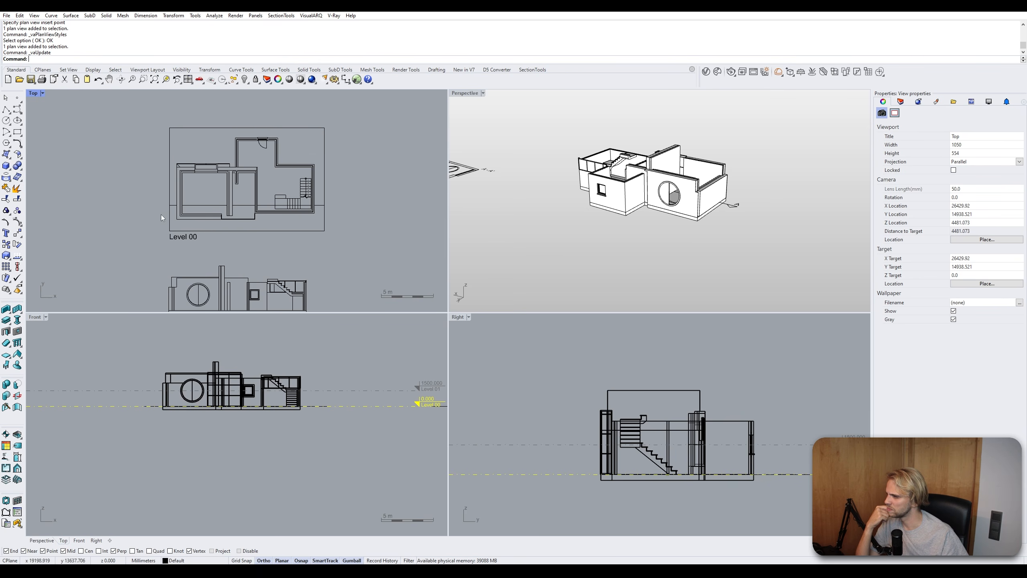
# - Set the Default plan view style's section pattern to Solid and apply it
pyautogui.rightClick(6, 469)
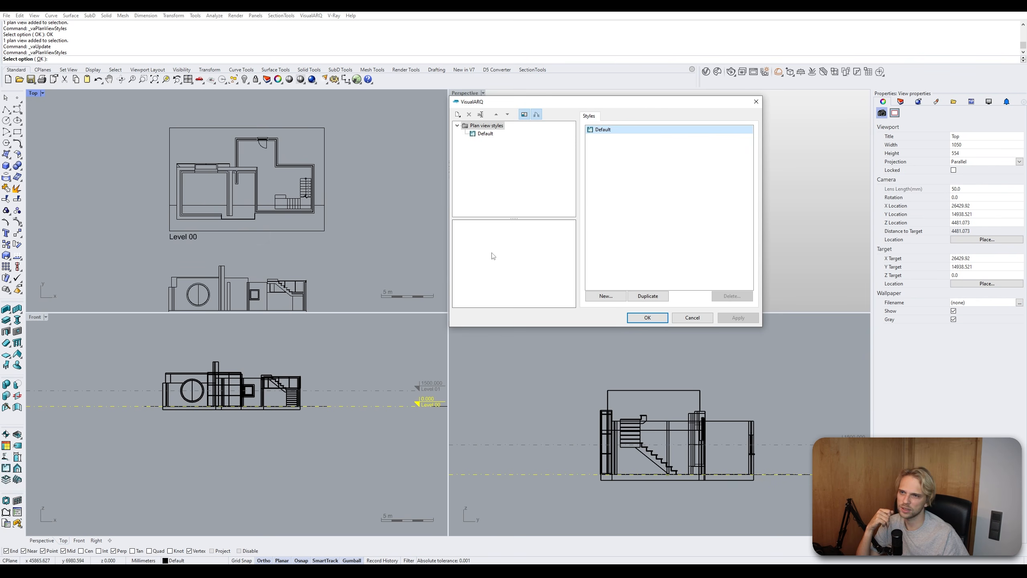
pyautogui.click(486, 134)
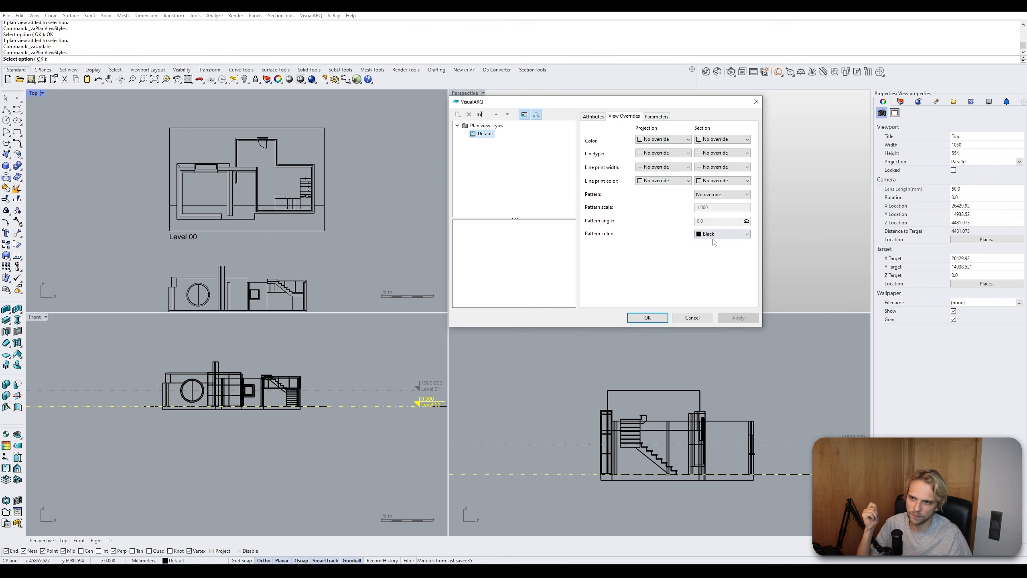
pyautogui.click(716, 195)
pyautogui.click(717, 215)
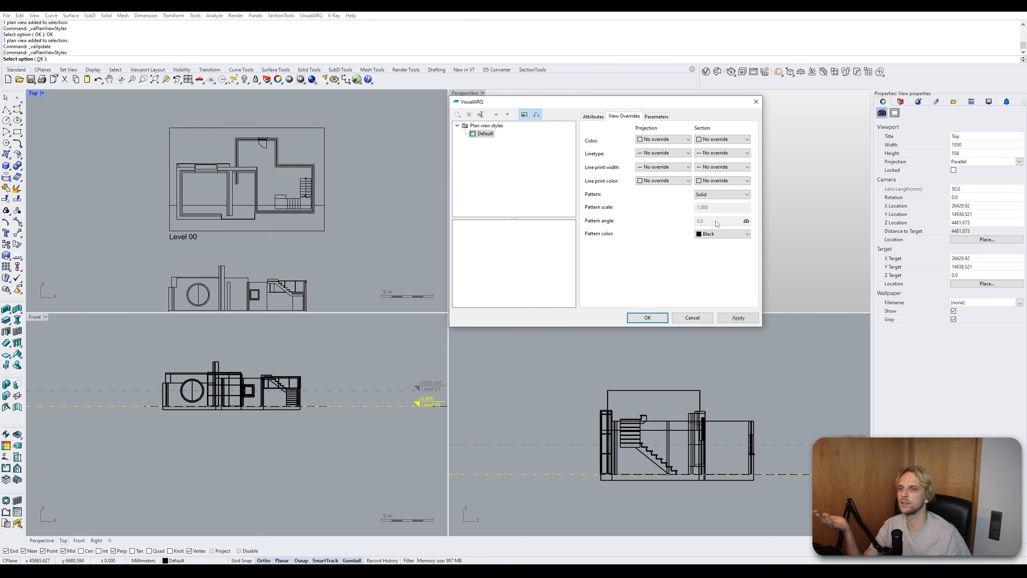
pyautogui.click(727, 318)
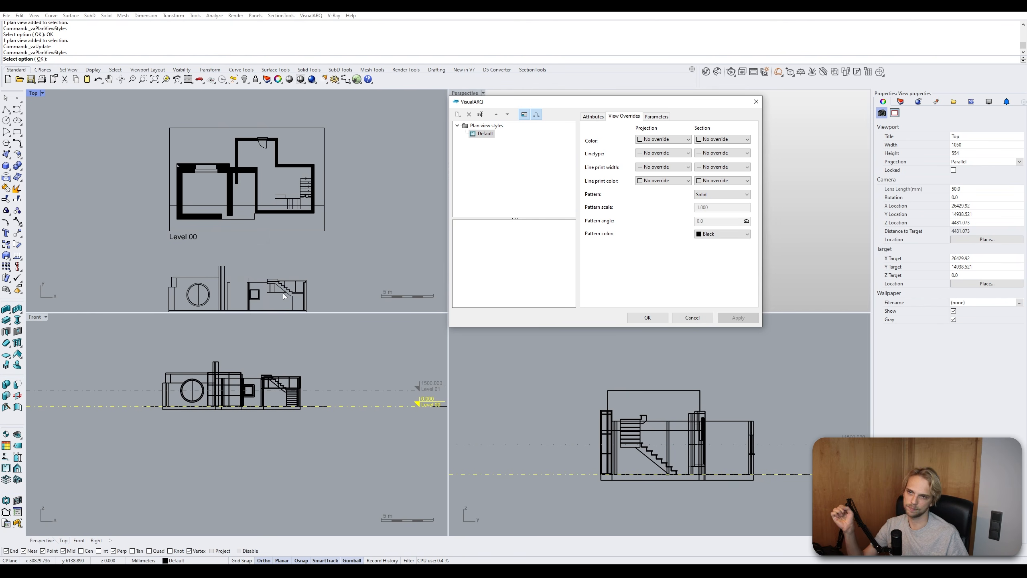
pyautogui.click(690, 318)
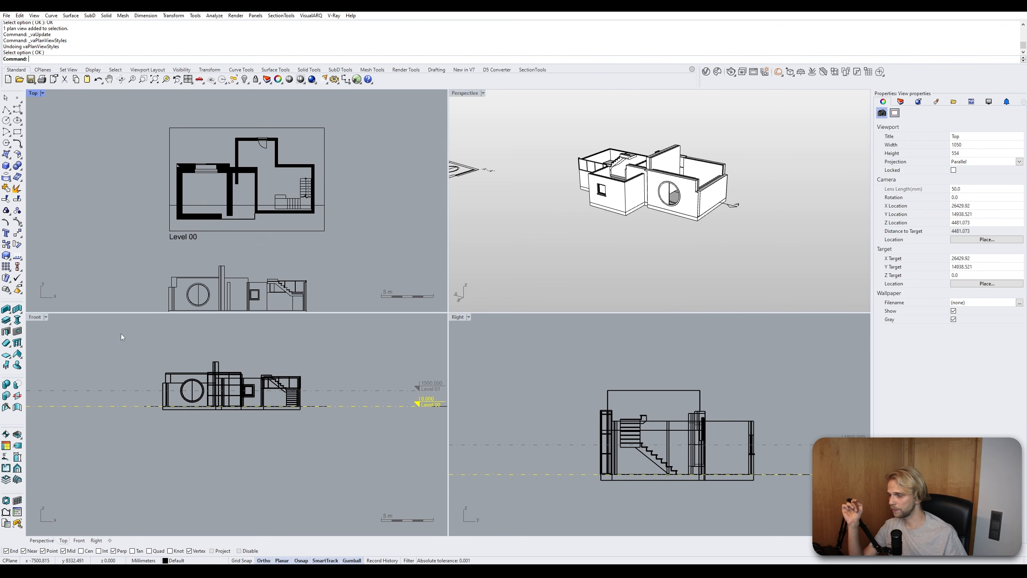
# - Select all objects in the model and delete them
pyautogui.scroll(-5, 245, 256)
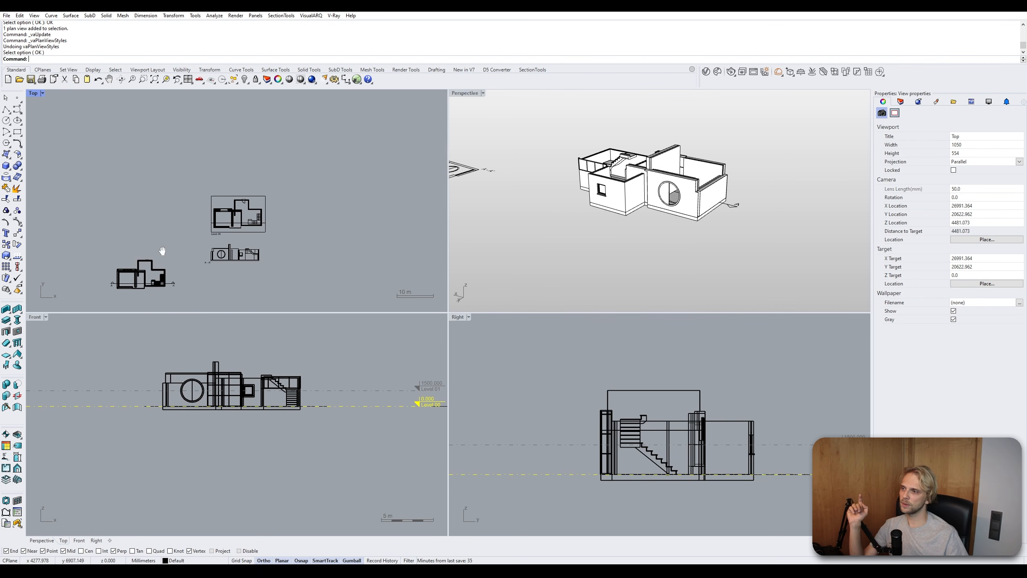
pyautogui.scroll(2, 141, 248)
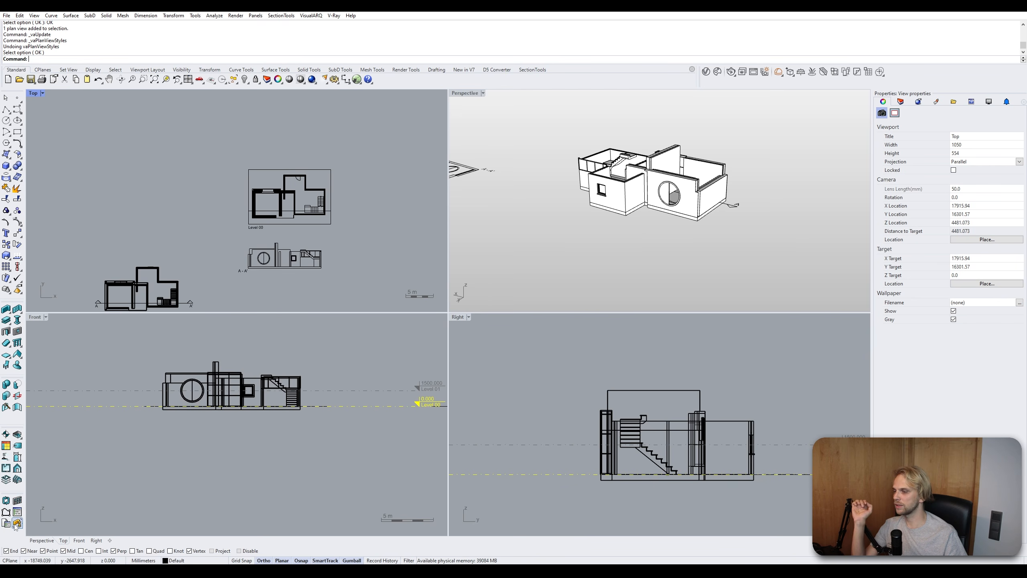
pyautogui.click(16, 523)
pyautogui.scroll(-5, 230, 261)
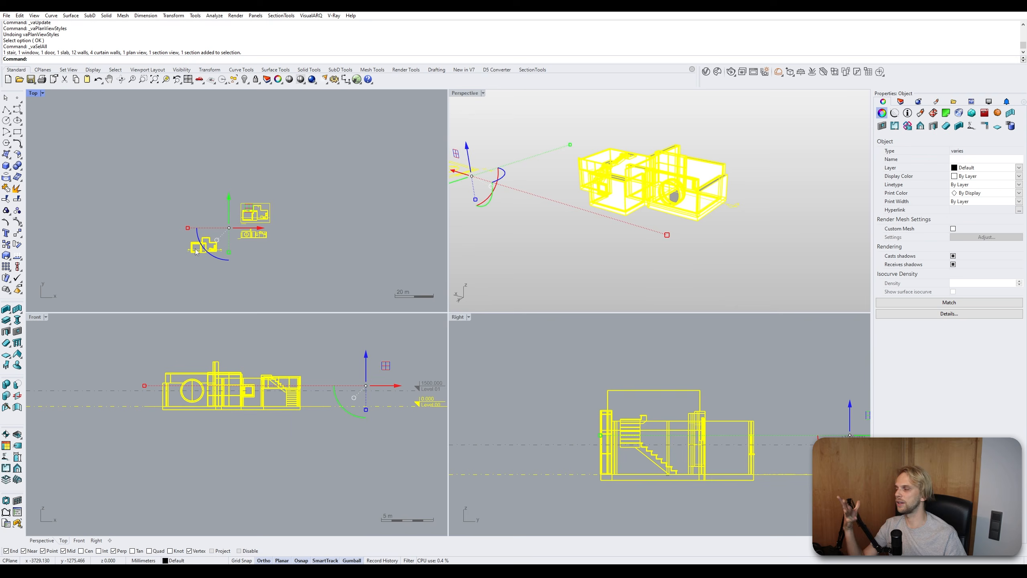
pyautogui.click(280, 187)
pyautogui.moveTo(316, 189); pyautogui.dragTo(138, 285)
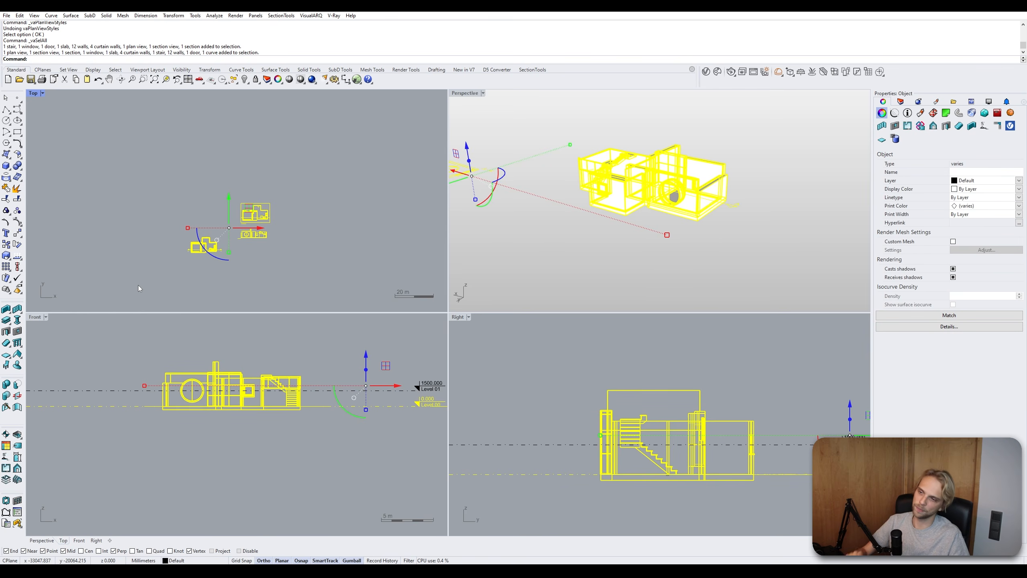
pyautogui.scroll(-2, 210, 373)
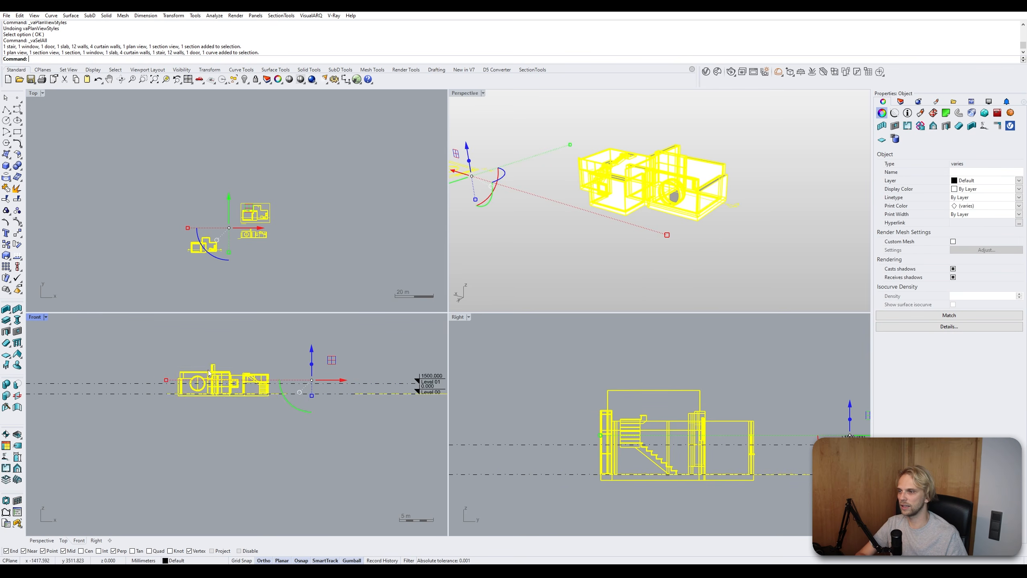
pyautogui.press('Delete')
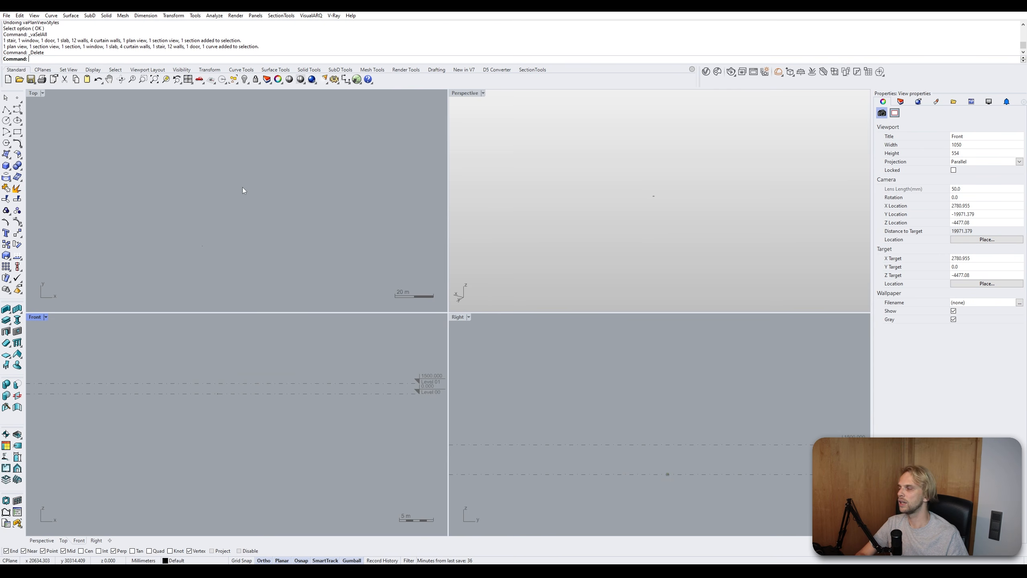
# - Start a new model with no template
pyautogui.click(7, 15)
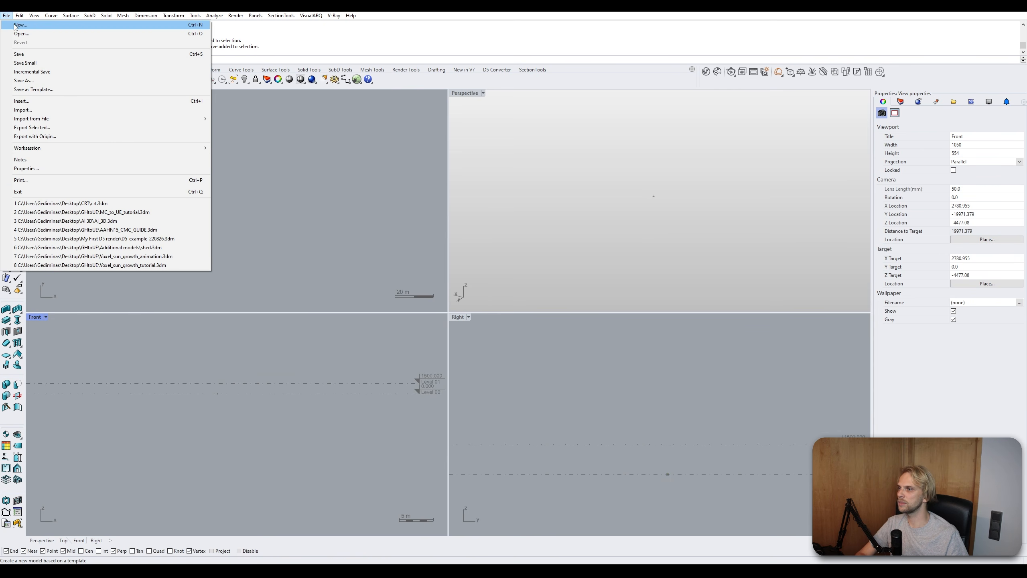
pyautogui.click(20, 25)
pyautogui.click(516, 304)
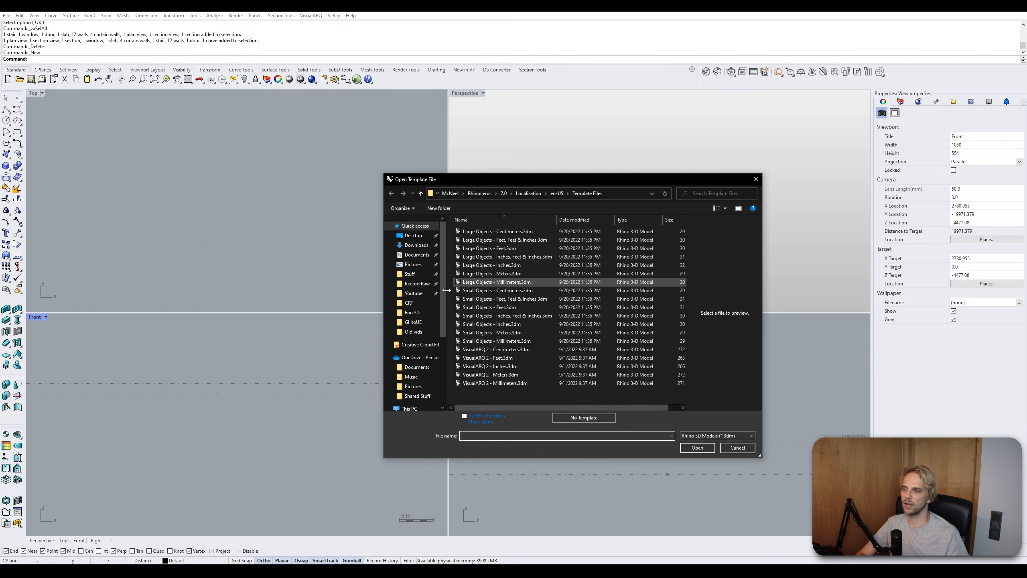
pyautogui.click(594, 419)
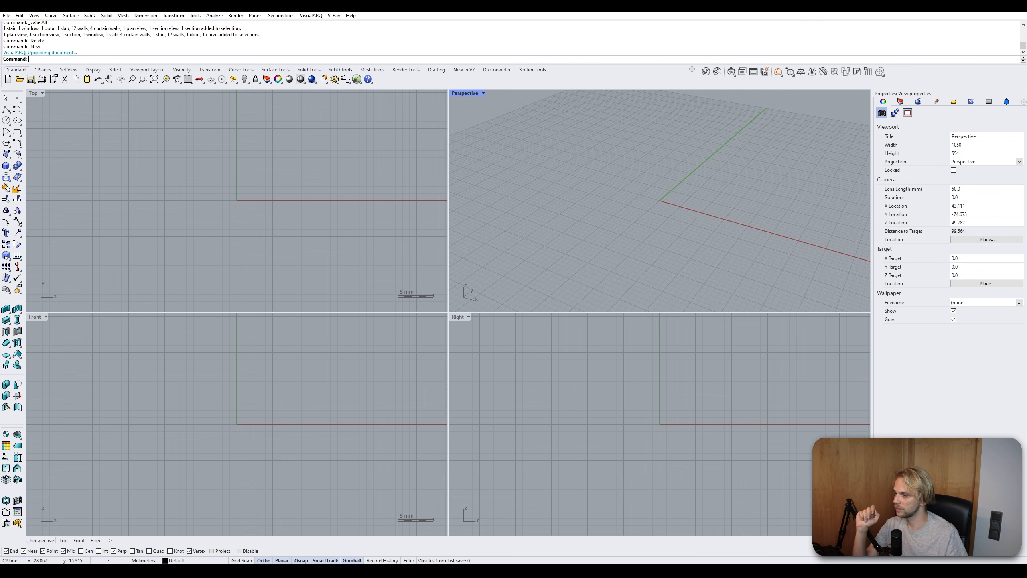
pyautogui.click(6, 15)
pyautogui.click(18, 34)
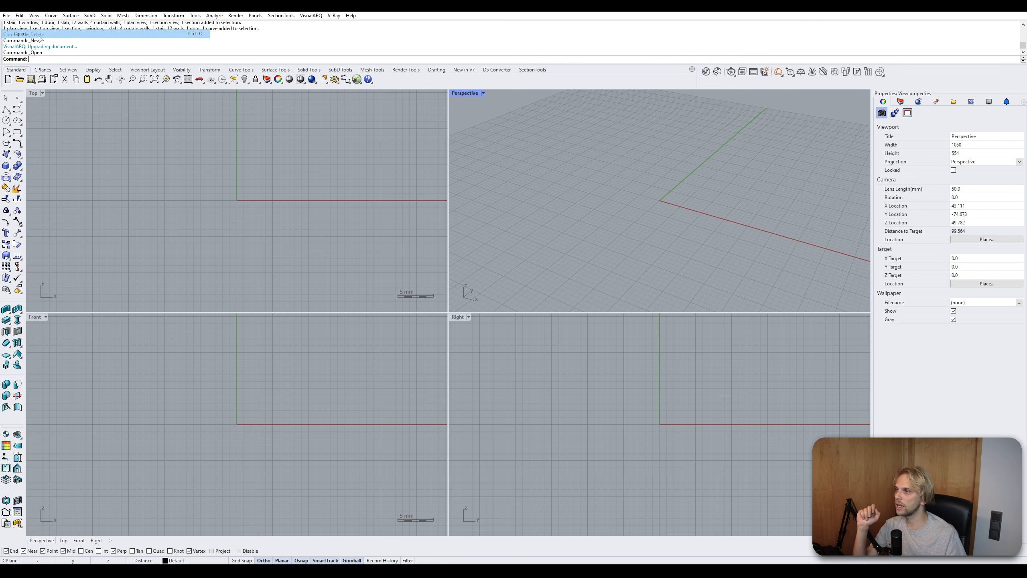
pyautogui.click(723, 431)
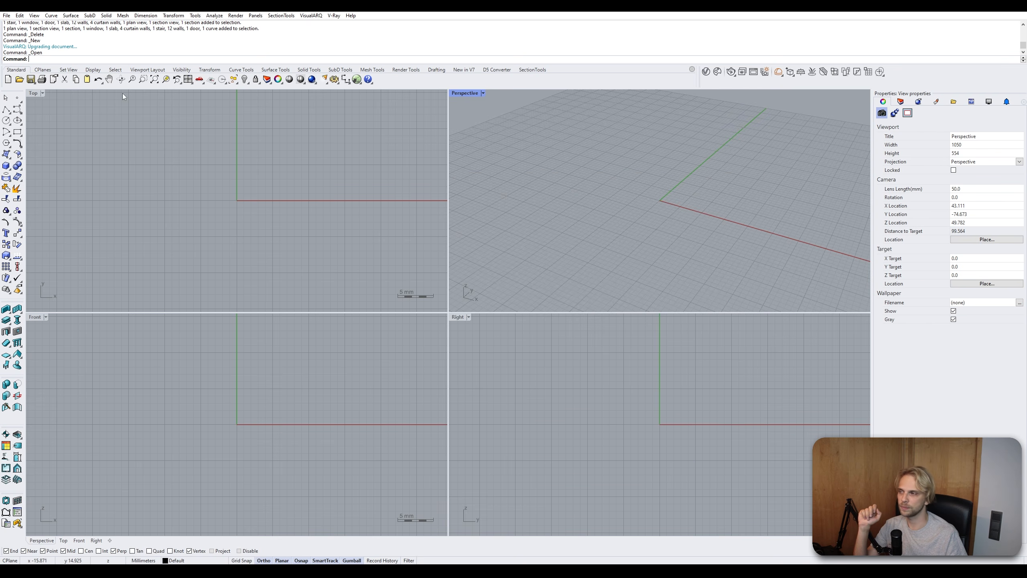
# - Import 07-Modern_House.ifc from the VisualARQ video folder using the Objects and parameters mode
pyautogui.click(6, 15)
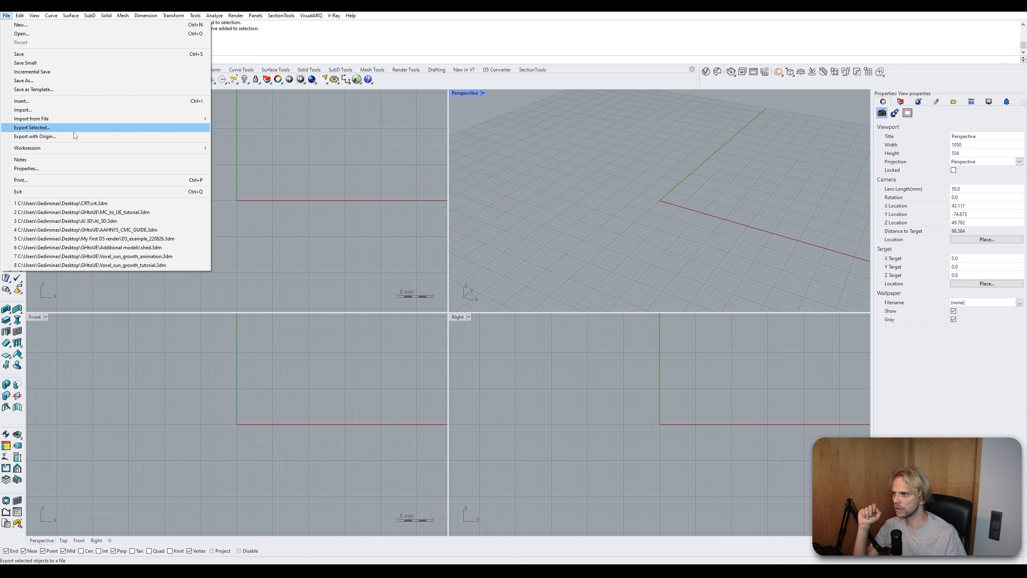
pyautogui.click(75, 109)
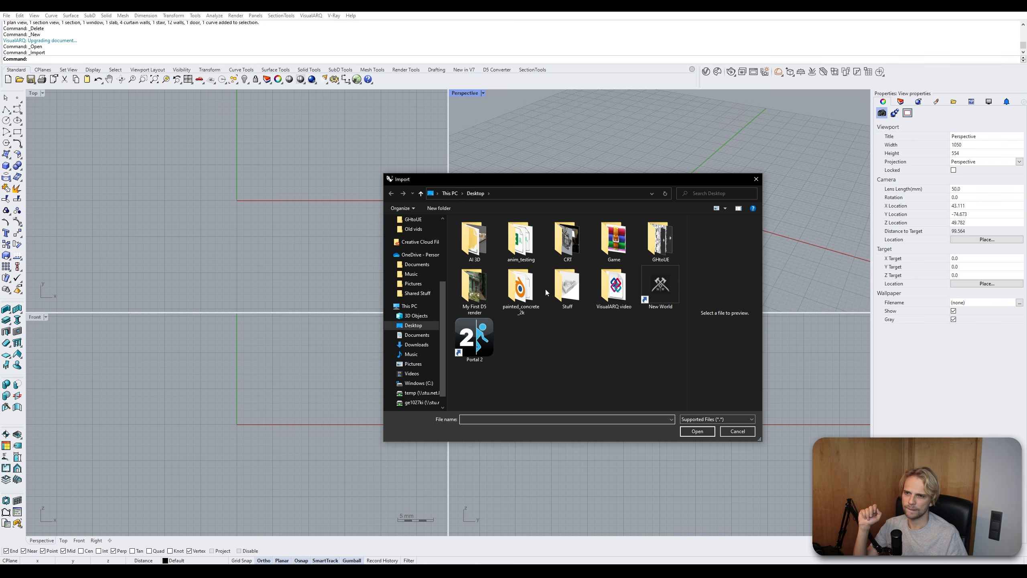
pyautogui.doubleClick(614, 287)
pyautogui.click(463, 234)
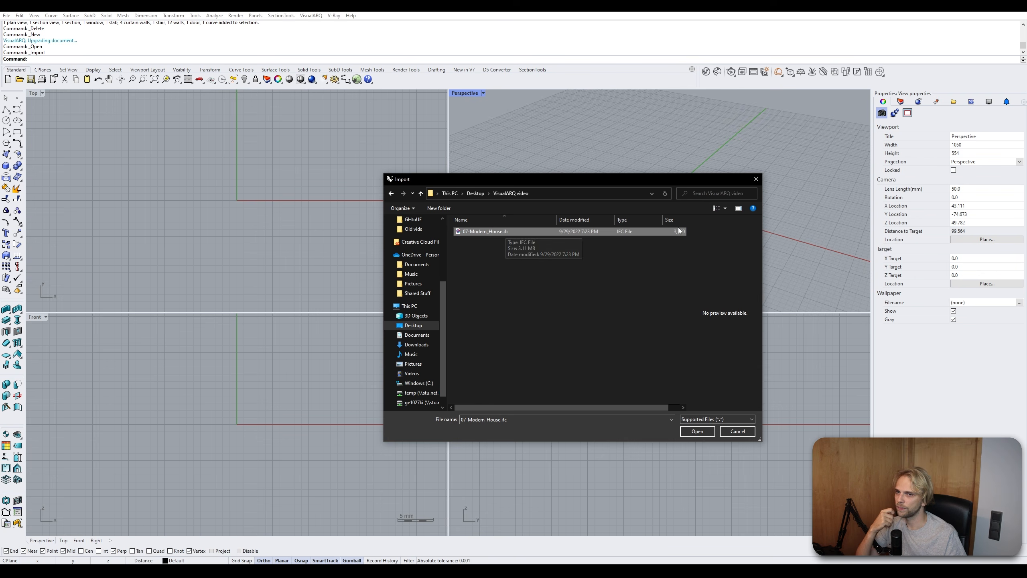
pyautogui.click(697, 431)
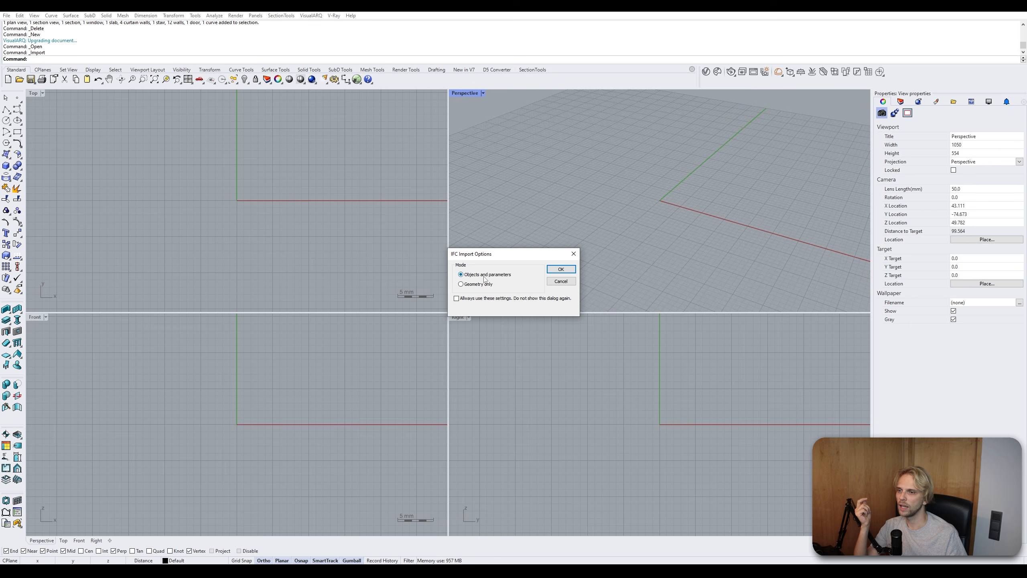
pyautogui.moveTo(484, 260); pyautogui.dragTo(333, 228)
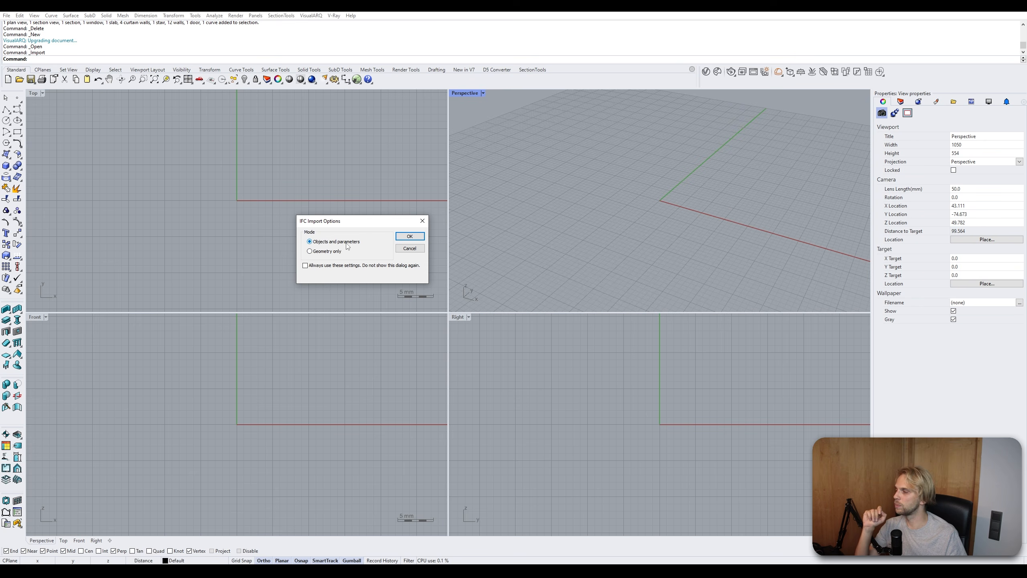
pyautogui.click(409, 236)
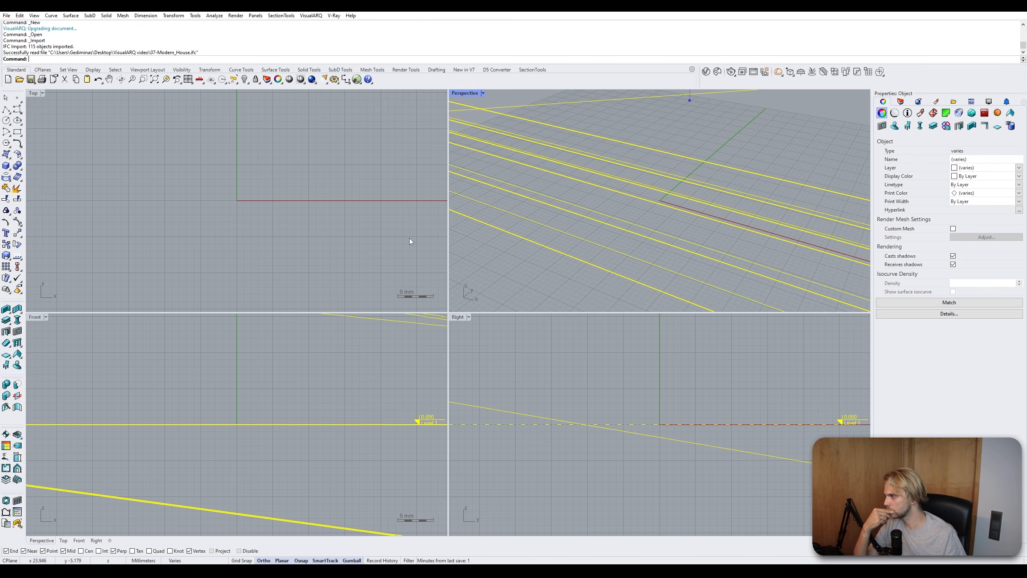
# - Set the Perspective viewport to the Conceptual display mode
pyautogui.scroll(-10, 567, 202)
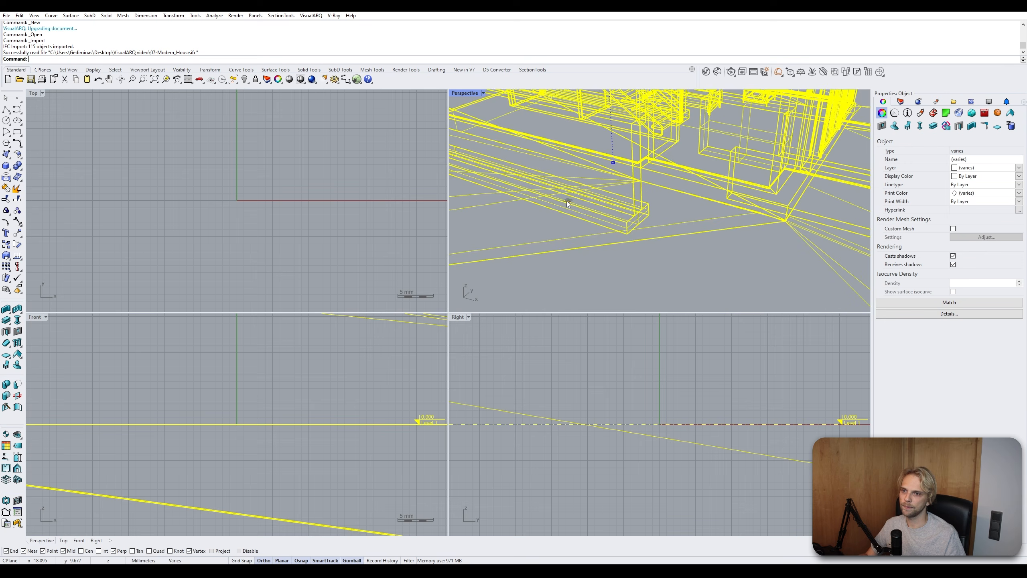
pyautogui.press('Escape')
pyautogui.keyDown('shift'); pyautogui.moveTo(629, 173); pyautogui.dragTo(665, 174, button='right'); pyautogui.keyUp('shift')
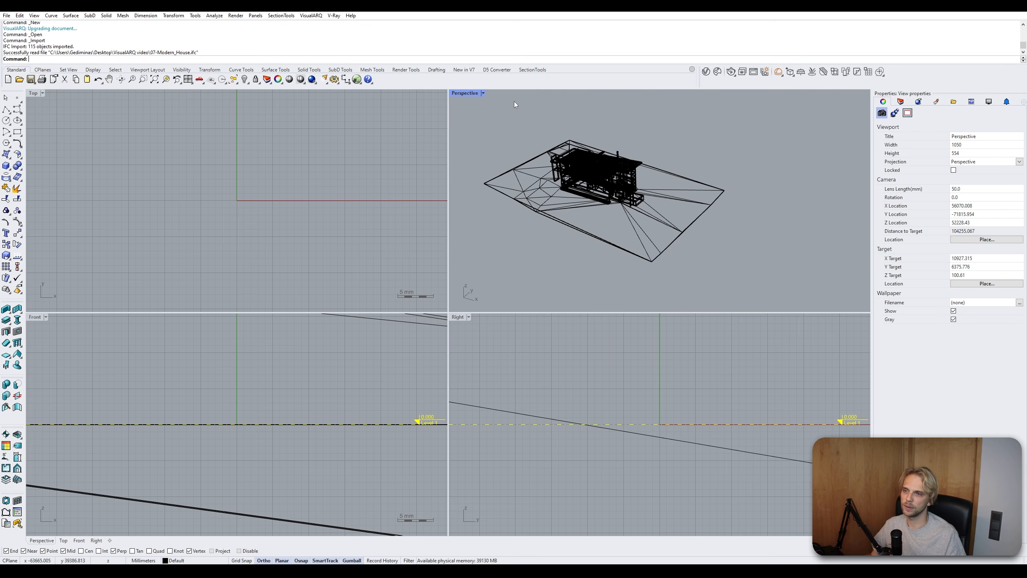
pyautogui.click(465, 93)
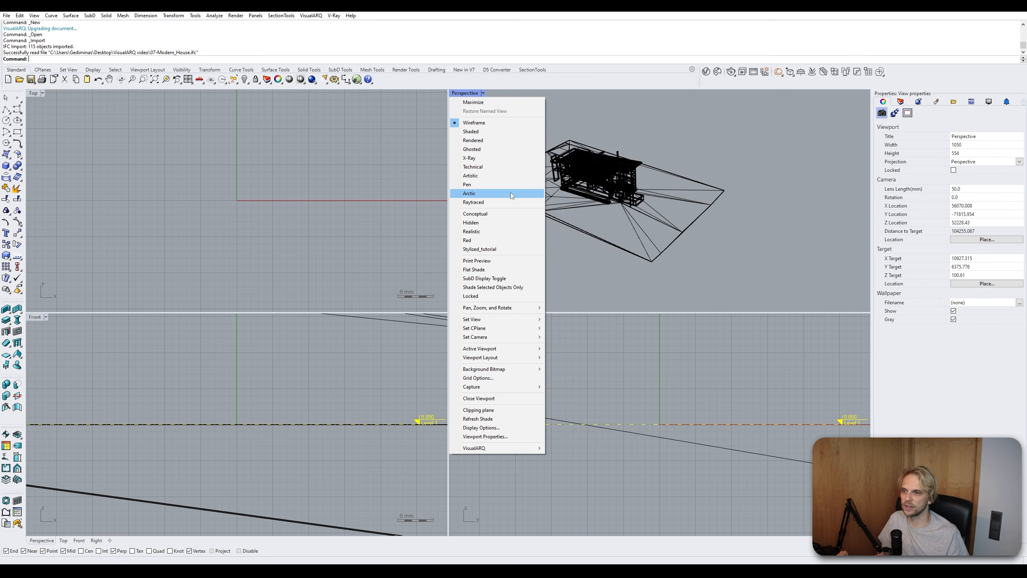
pyautogui.click(514, 214)
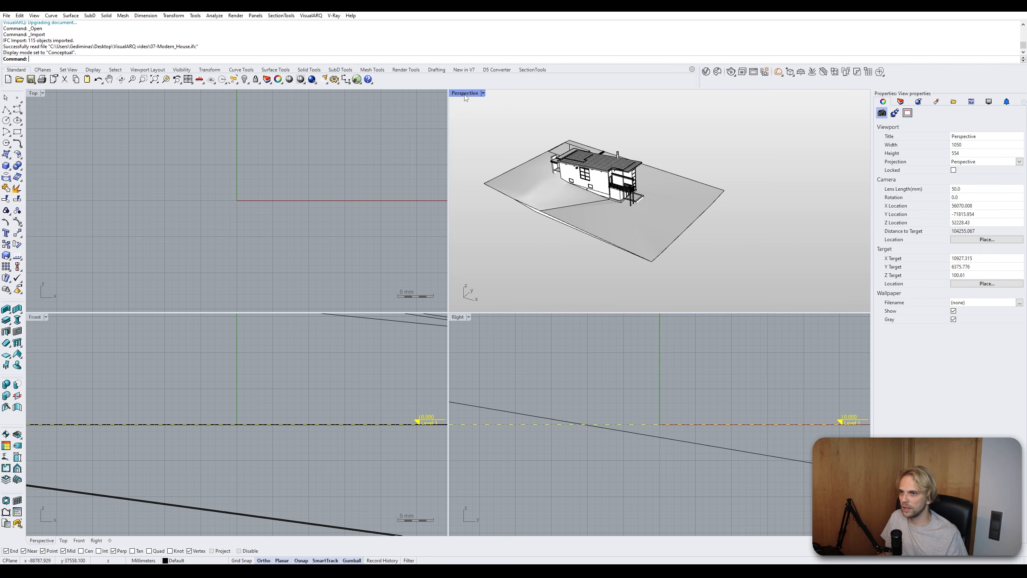
# - Maximize the Perspective viewport and switch it to the Realistic display mode
pyautogui.doubleClick(465, 94)
pyautogui.moveTo(487, 193); pyautogui.dragTo(401, 206, button='right')
pyautogui.scroll(5, 455, 244)
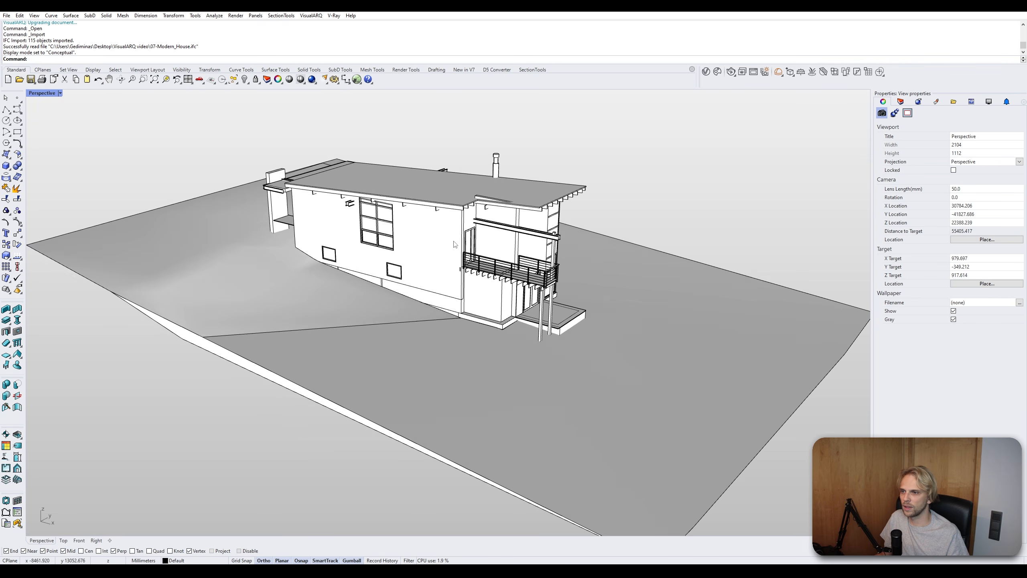
pyautogui.moveTo(454, 243); pyautogui.dragTo(420, 241, button='right')
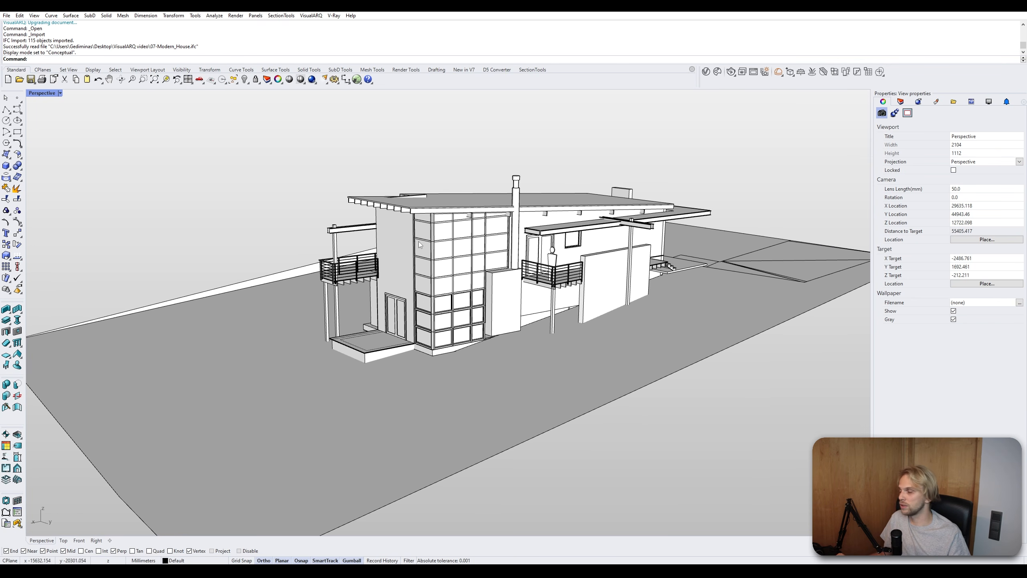
pyautogui.click(59, 96)
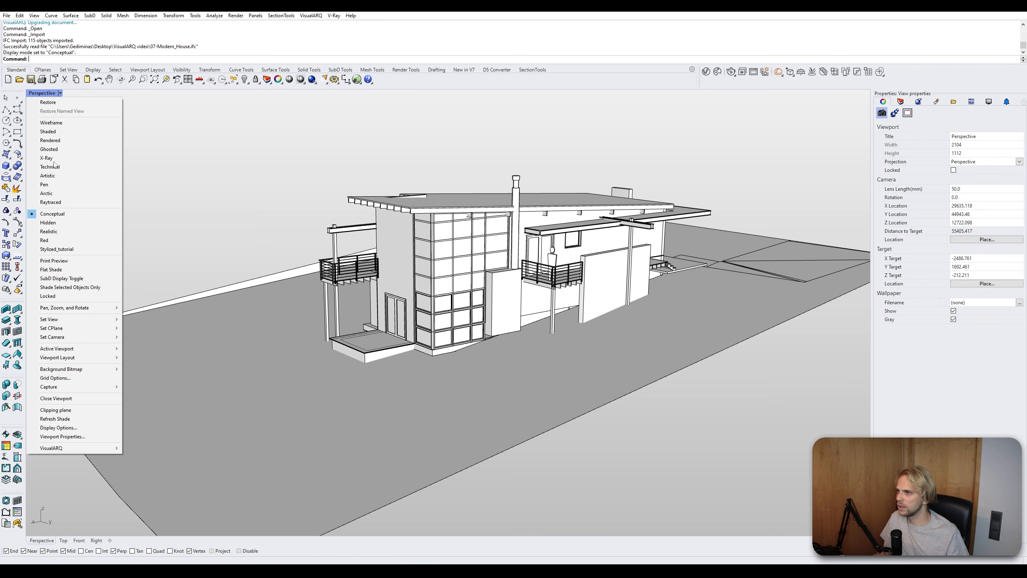
pyautogui.click(66, 233)
# - Inspect the imported door, wall and roof objects by selecting them around the house
pyautogui.moveTo(438, 297); pyautogui.dragTo(635, 280, button='right')
pyautogui.scroll(4, 517, 259)
pyautogui.moveTo(519, 246); pyautogui.dragTo(441, 324, button='right')
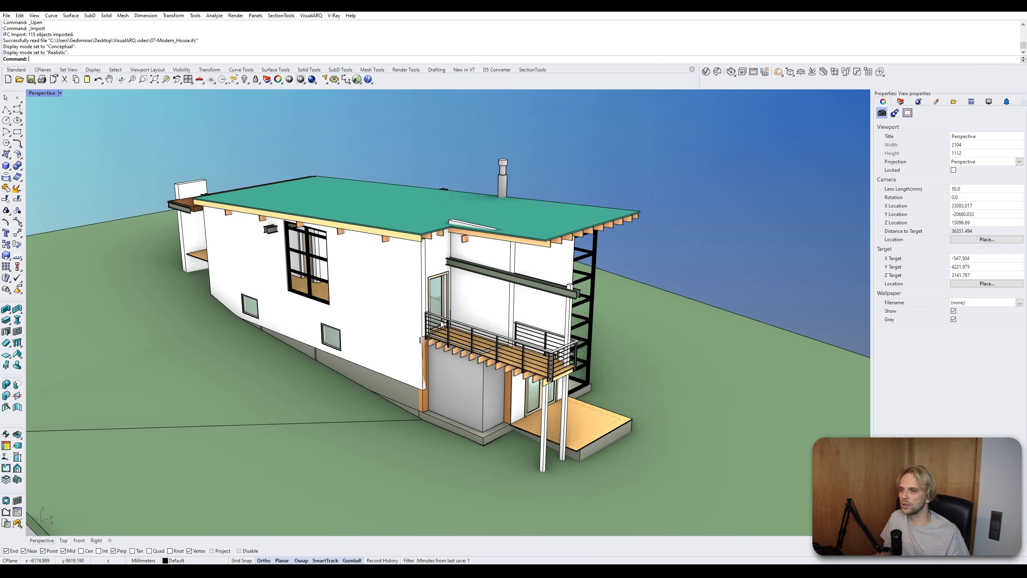
pyautogui.scroll(6, 442, 324)
pyautogui.click(424, 232)
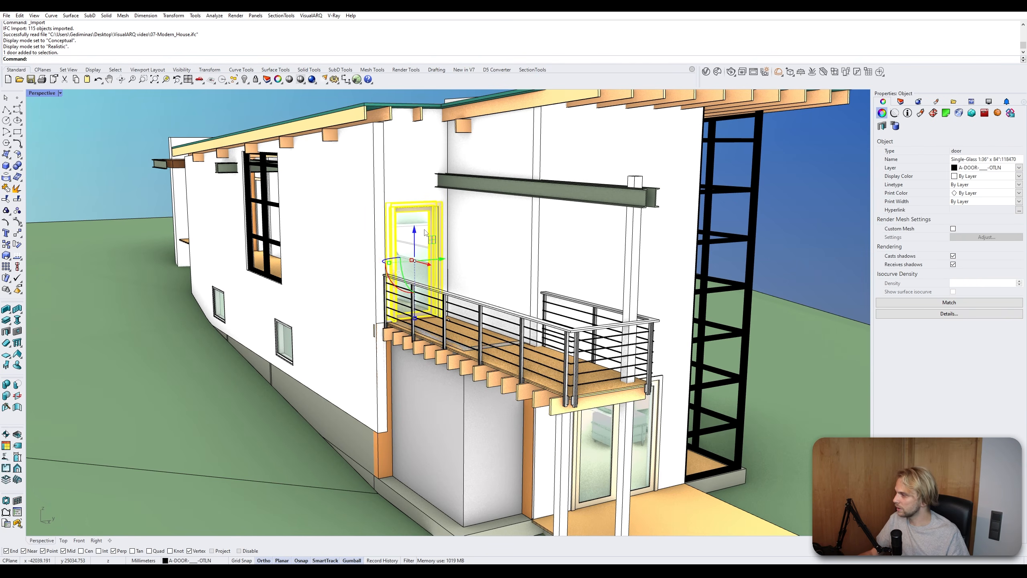
pyautogui.press('Escape')
pyautogui.moveTo(465, 245); pyautogui.dragTo(380, 240, button='right')
pyautogui.scroll(-6, 393, 242)
pyautogui.keyDown('shift'); pyautogui.moveTo(448, 274); pyautogui.dragTo(488, 243, button='right'); pyautogui.keyUp('shift')
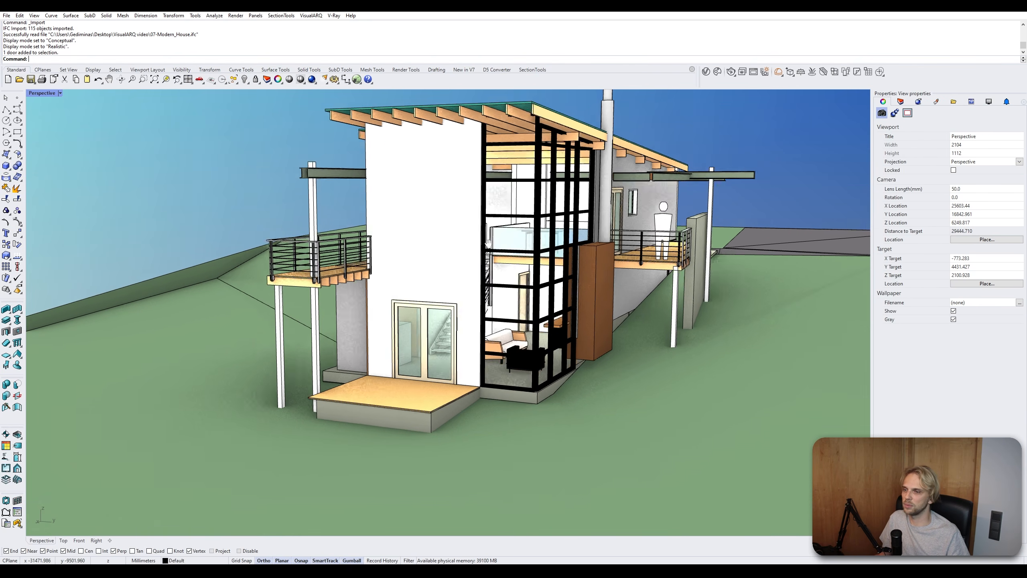
pyautogui.scroll(6, 372, 234)
pyautogui.scroll(-3, 372, 233)
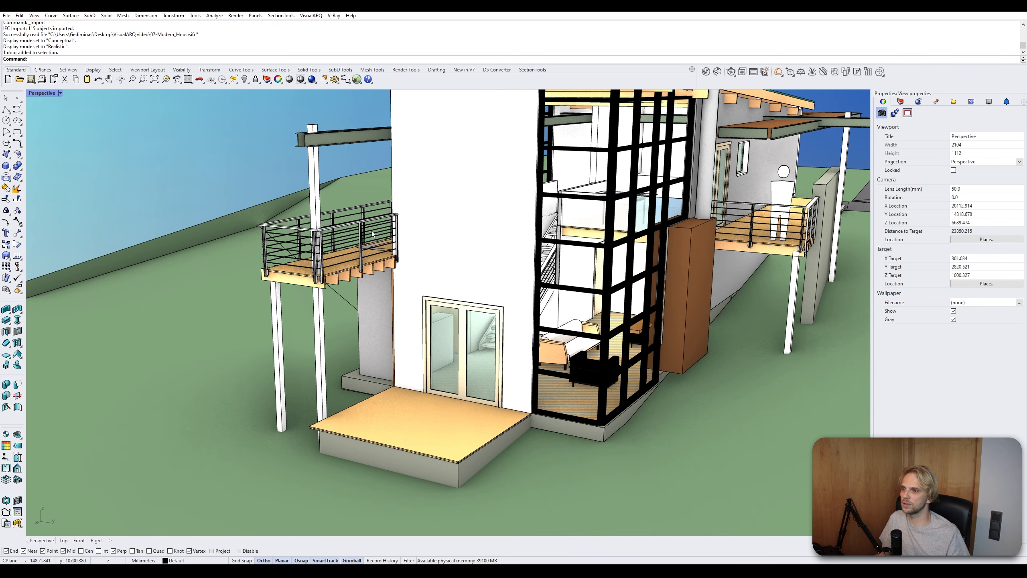
pyautogui.keyDown('shift'); pyautogui.moveTo(399, 187); pyautogui.dragTo(377, 273, button='right'); pyautogui.keyUp('shift')
pyautogui.click(449, 238)
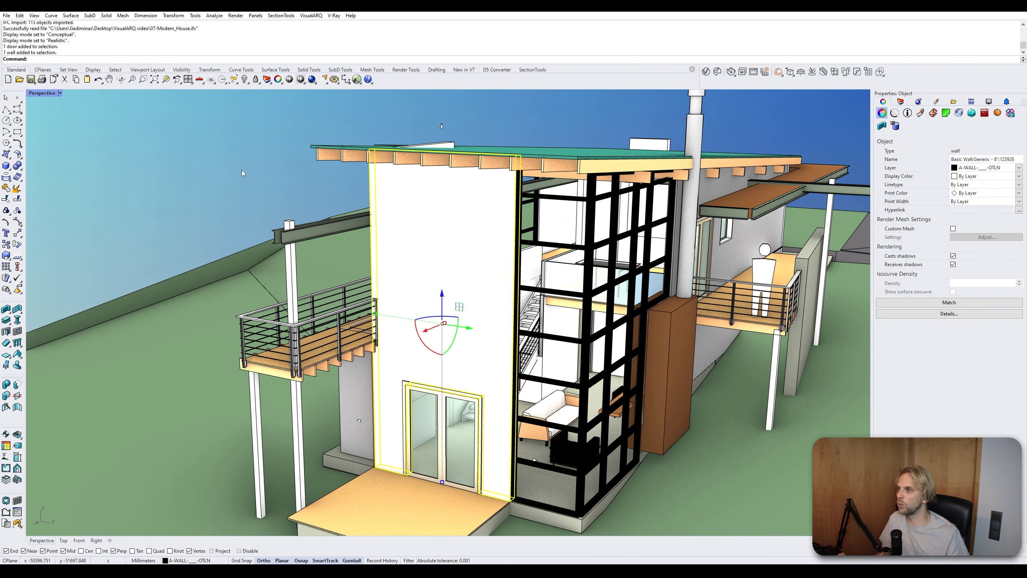
pyautogui.moveTo(243, 173); pyautogui.dragTo(562, 180, button='right')
pyautogui.click(566, 178)
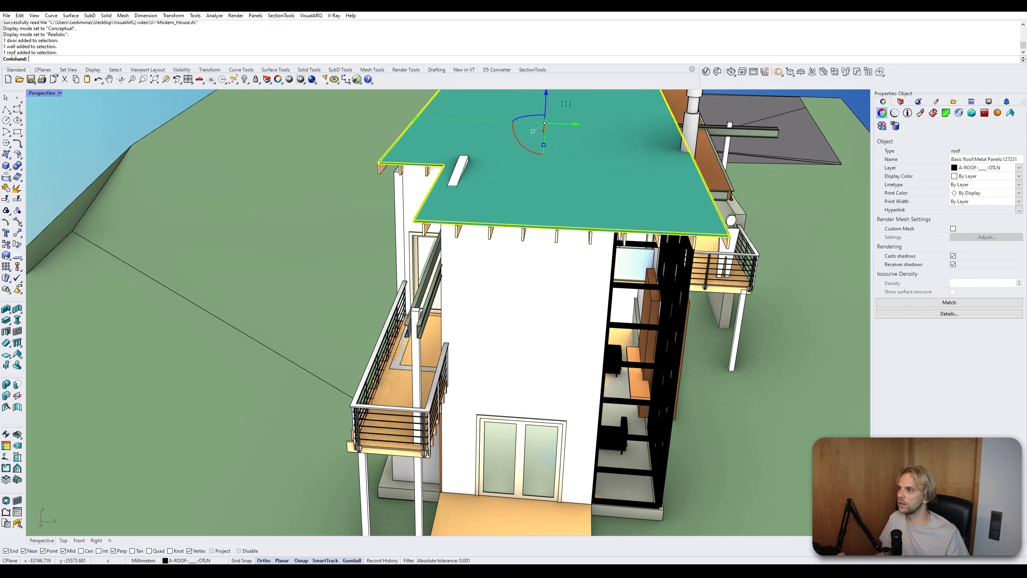
pyautogui.moveTo(404, 234); pyautogui.dragTo(418, 181, button='right')
# - Try exploding the roof's structural beam block instance, then undo the explode
pyautogui.click(535, 192)
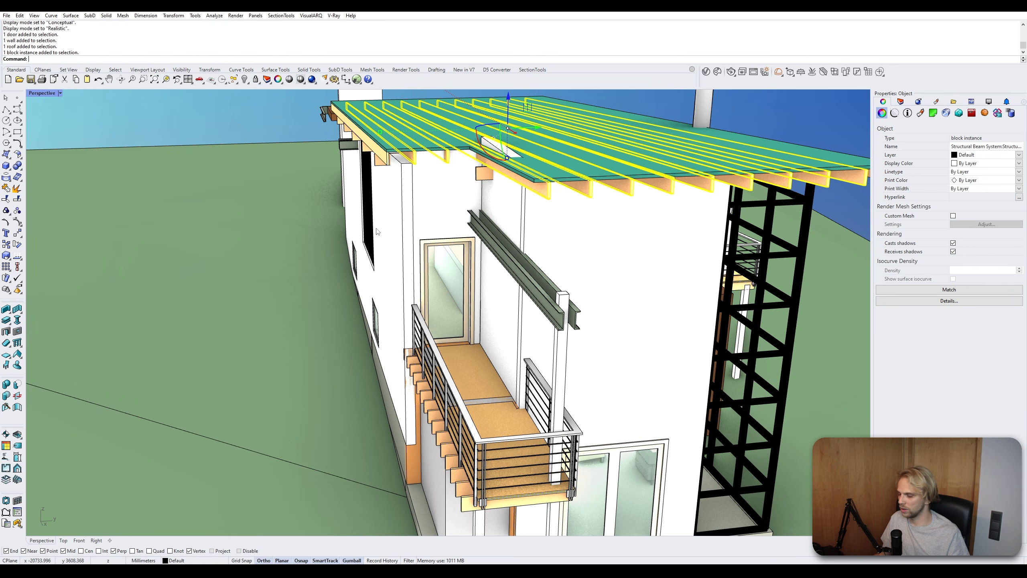
pyautogui.press('Return')
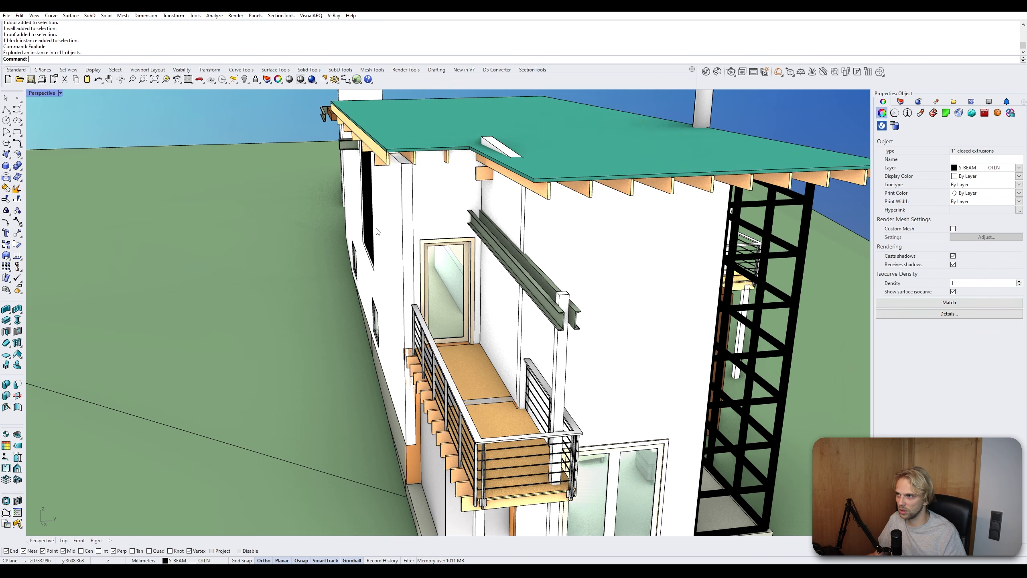
pyautogui.click(543, 194)
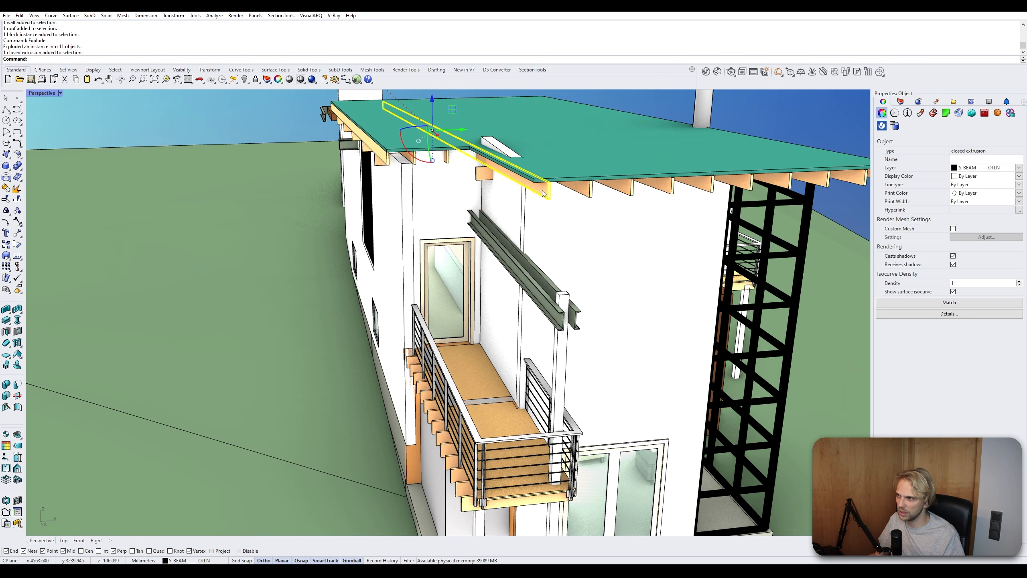
pyautogui.press('Escape')
pyautogui.hotkey('ctrl', 'z')
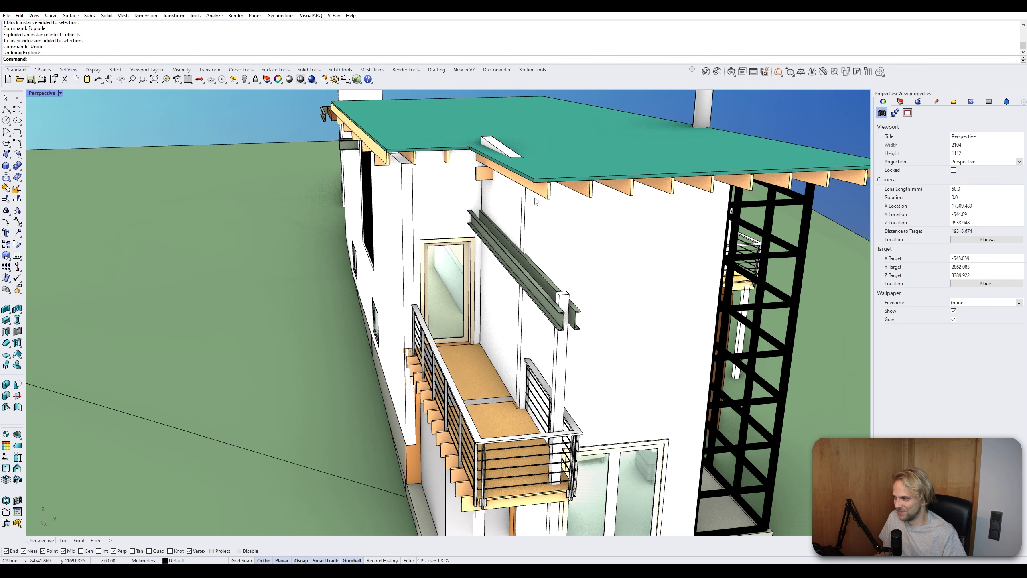
# - Inspect the imported channel beams and walls by selecting them from several angles
pyautogui.scroll(-2, 465, 302)
pyautogui.scroll(5, 466, 303)
pyautogui.click(466, 307)
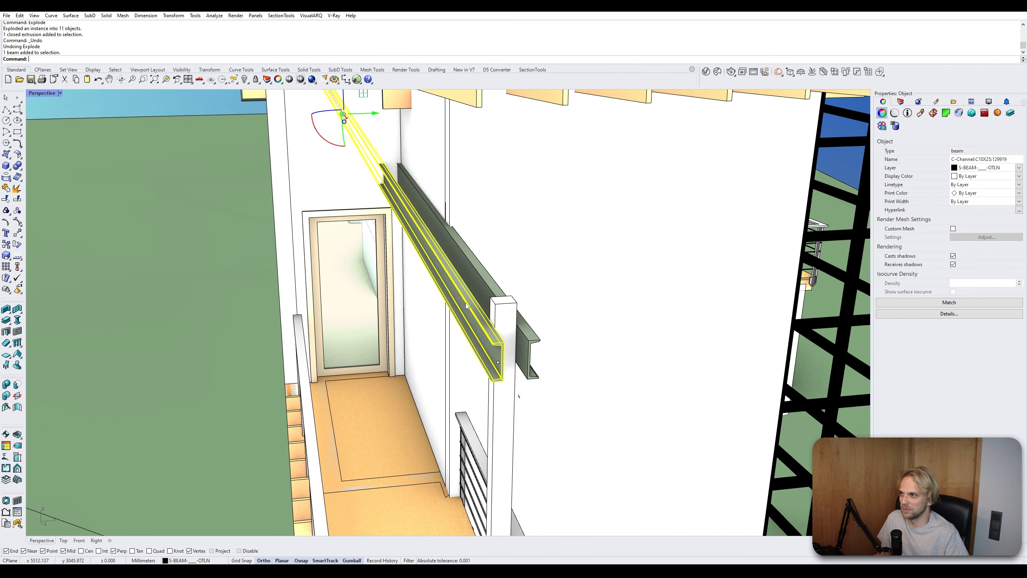
pyautogui.moveTo(598, 299); pyautogui.dragTo(356, 242, button='right')
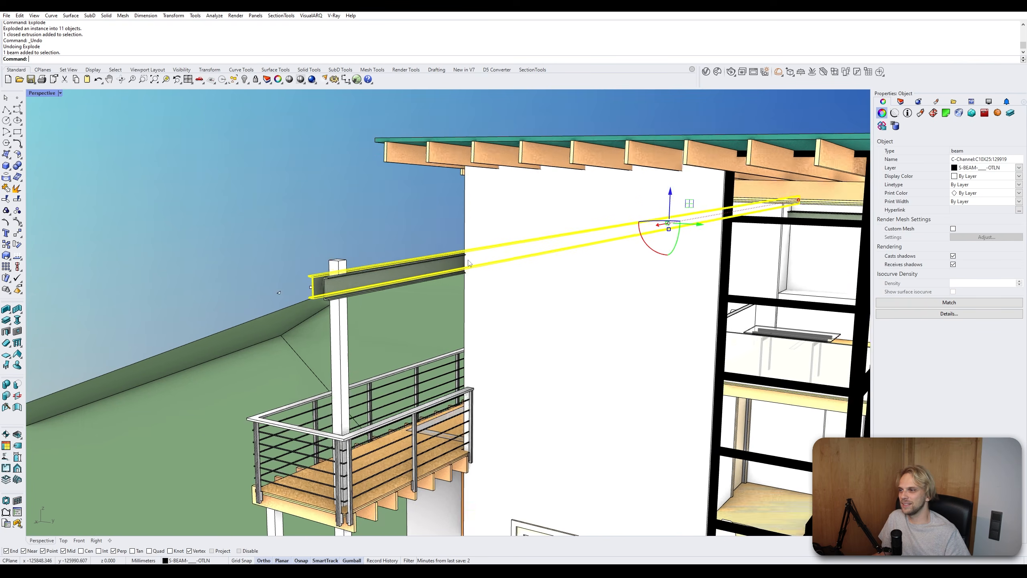
pyautogui.scroll(3, 336, 294)
pyautogui.click(376, 301)
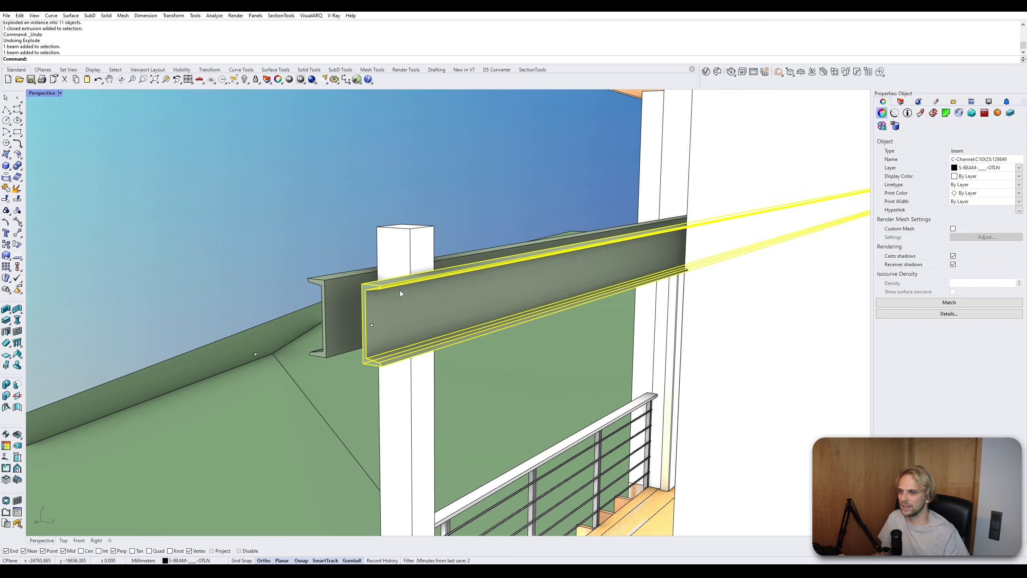
pyautogui.scroll(-3, 399, 290)
pyautogui.scroll(-8, 459, 272)
pyautogui.moveTo(570, 302); pyautogui.dragTo(479, 289, button='right')
pyautogui.scroll(4, 510, 314)
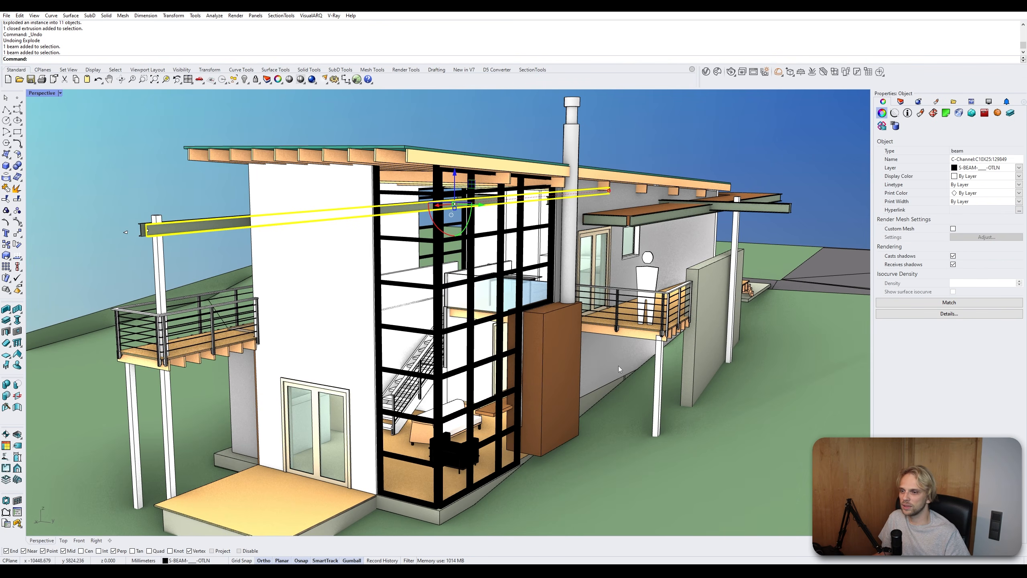
pyautogui.moveTo(618, 366); pyautogui.dragTo(463, 382, button='right')
pyautogui.keyDown('shift'); pyautogui.moveTo(564, 372); pyautogui.dragTo(523, 235, button='right'); pyautogui.keyUp('shift')
pyautogui.click(426, 311)
pyautogui.press('Escape')
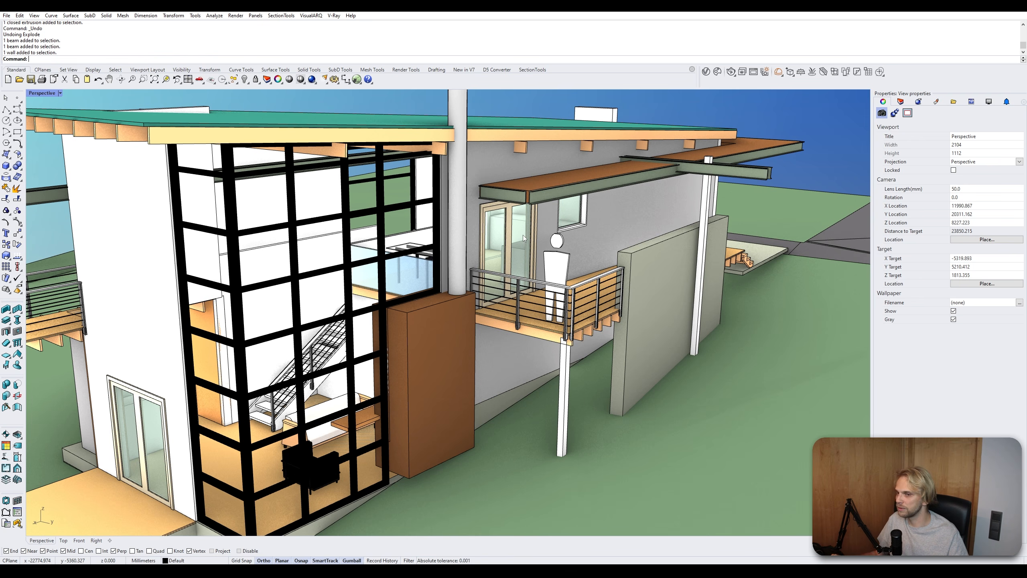
pyautogui.moveTo(604, 236); pyautogui.dragTo(553, 285, button='right')
pyautogui.scroll(-4, 552, 285)
pyautogui.moveTo(366, 284); pyautogui.dragTo(398, 285, button='right')
pyautogui.moveTo(319, 286); pyautogui.dragTo(186, 246, button='right')
pyautogui.keyDown('shift'); pyautogui.moveTo(456, 292); pyautogui.dragTo(360, 288, button='right'); pyautogui.keyUp('shift')
pyautogui.scroll(6, 307, 182)
pyautogui.click(308, 235)
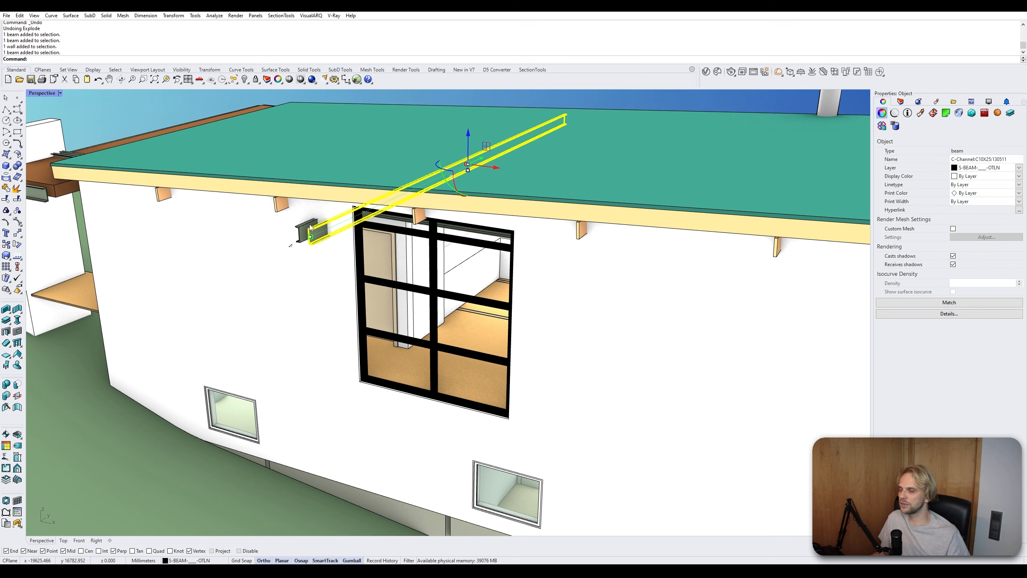
pyautogui.scroll(5, 310, 227)
pyautogui.press('Escape')
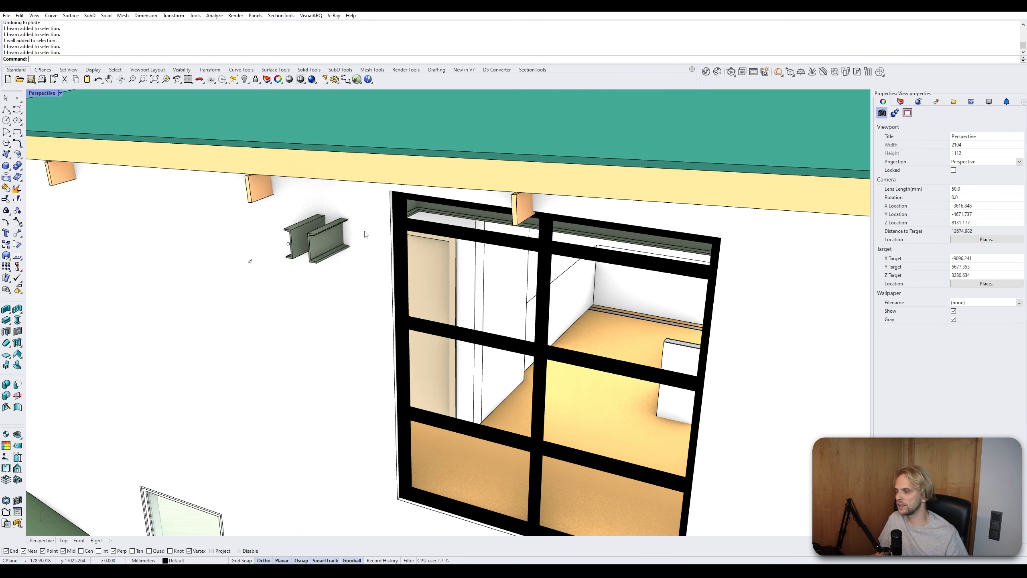
pyautogui.scroll(-6, 365, 232)
pyautogui.moveTo(480, 240)
pyautogui.mouseDown(button='right')
pyautogui.moveTo(344, 253)
pyautogui.moveTo(477, 242)
pyautogui.mouseUp(button='right')
pyautogui.scroll(-2, 360, 246)
pyautogui.scroll(-2, 477, 242)
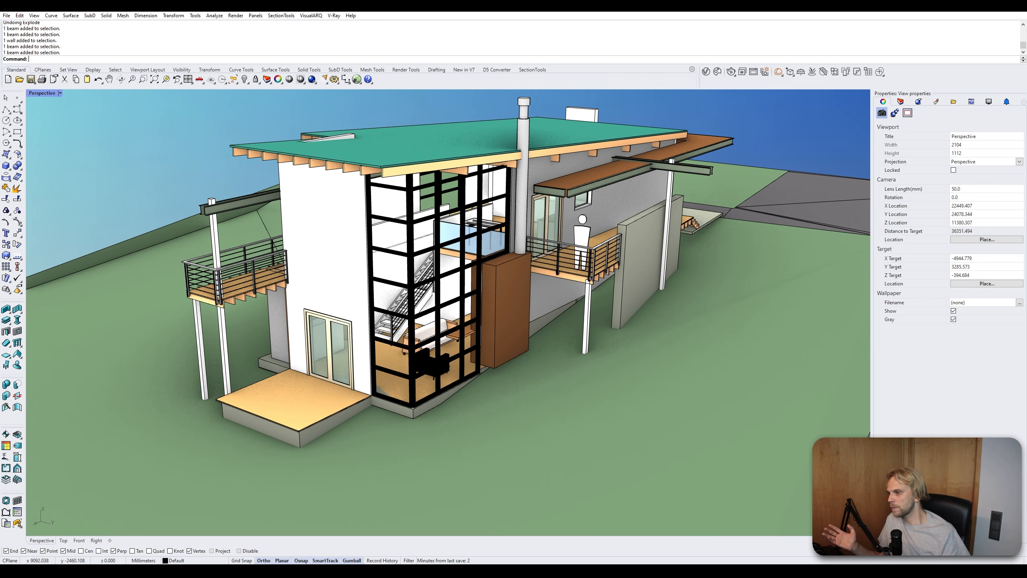
# - Open and review the imported wall, curtain wall and beam styles
pyautogui.rightClick(6, 310)
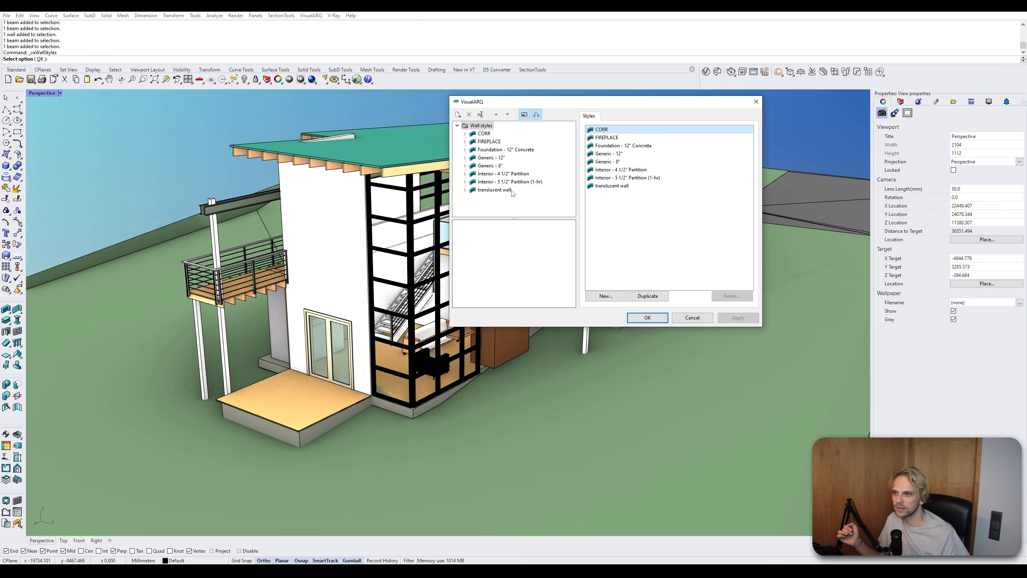
pyautogui.rightClick(16, 309)
pyautogui.rightClick(7, 321)
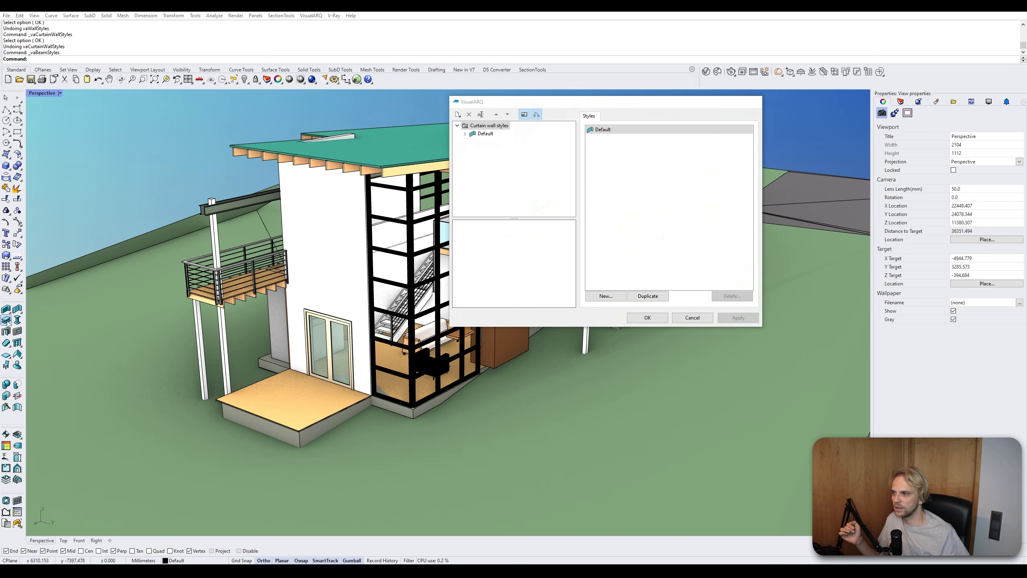
pyautogui.click(477, 137)
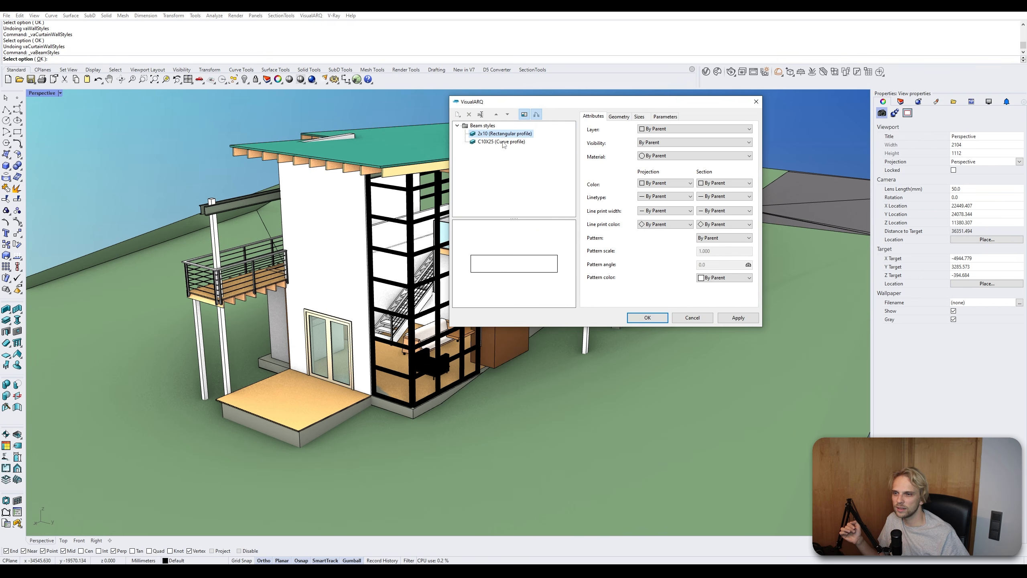
pyautogui.click(504, 142)
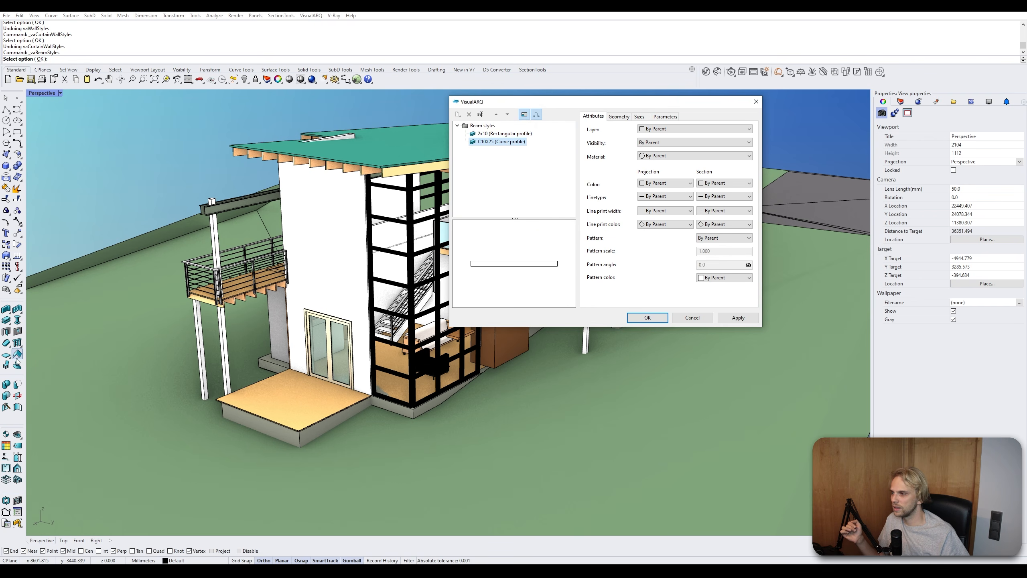
# - Open the furniture styles and review 84", Bar, Chair-Corbu, CUSTOM and Kitchen
pyautogui.rightClick(7, 365)
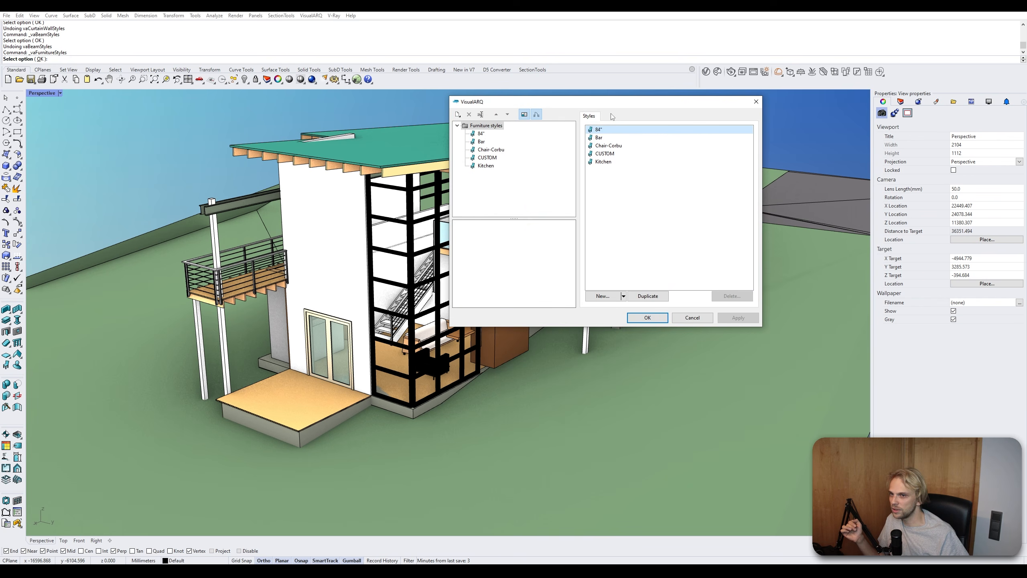
pyautogui.click(481, 141)
pyautogui.click(490, 150)
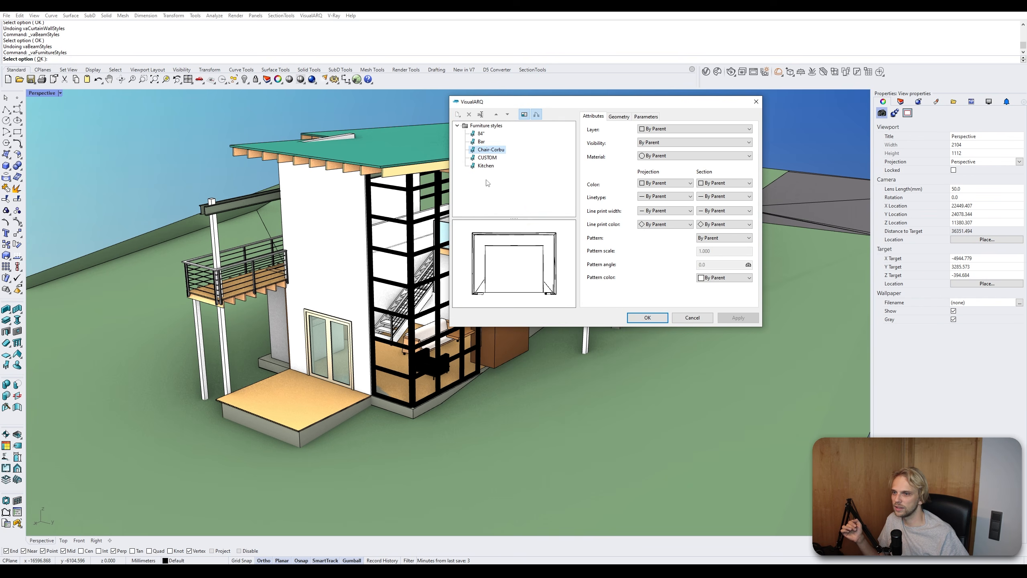
pyautogui.click(489, 158)
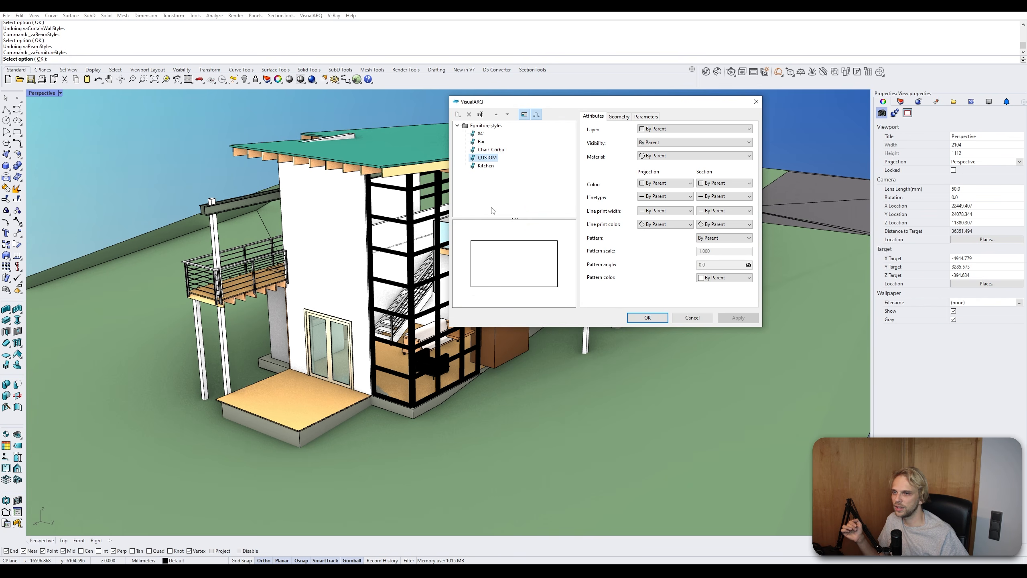
pyautogui.click(486, 165)
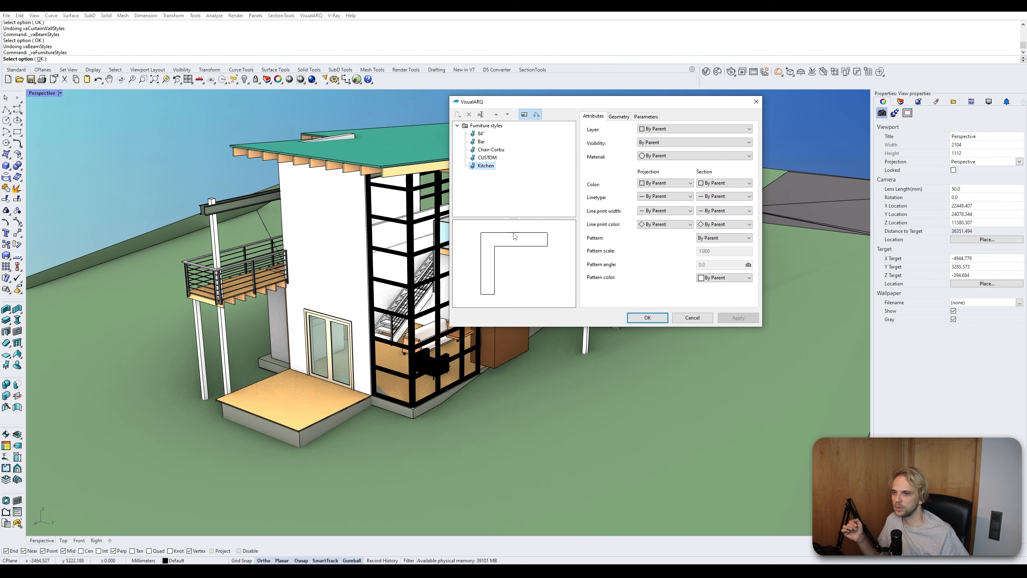
# - Review the imported window styles and close the styles dialog without changes
pyautogui.rightClick(17, 331)
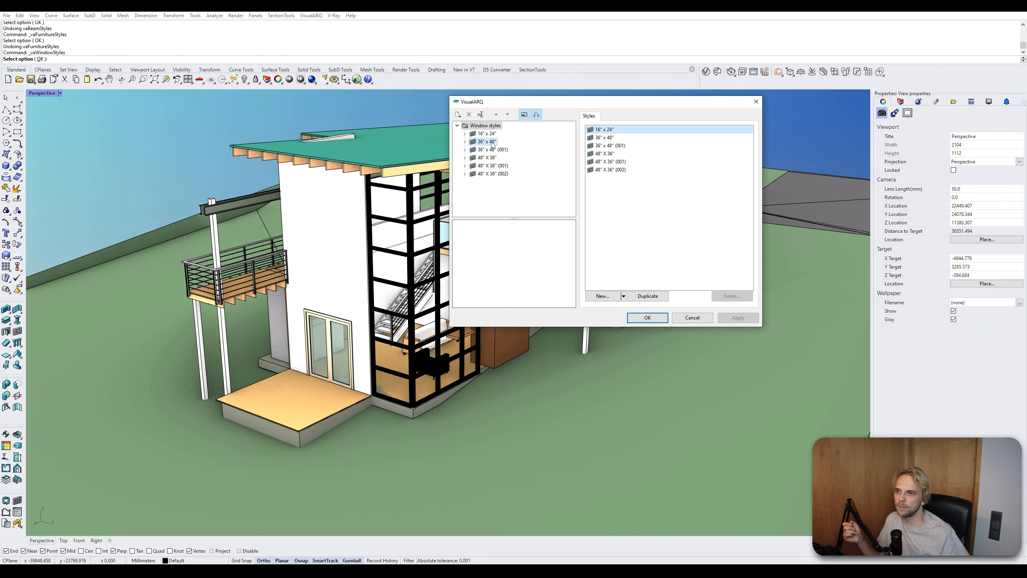
pyautogui.click(492, 142)
pyautogui.click(486, 150)
pyautogui.click(484, 174)
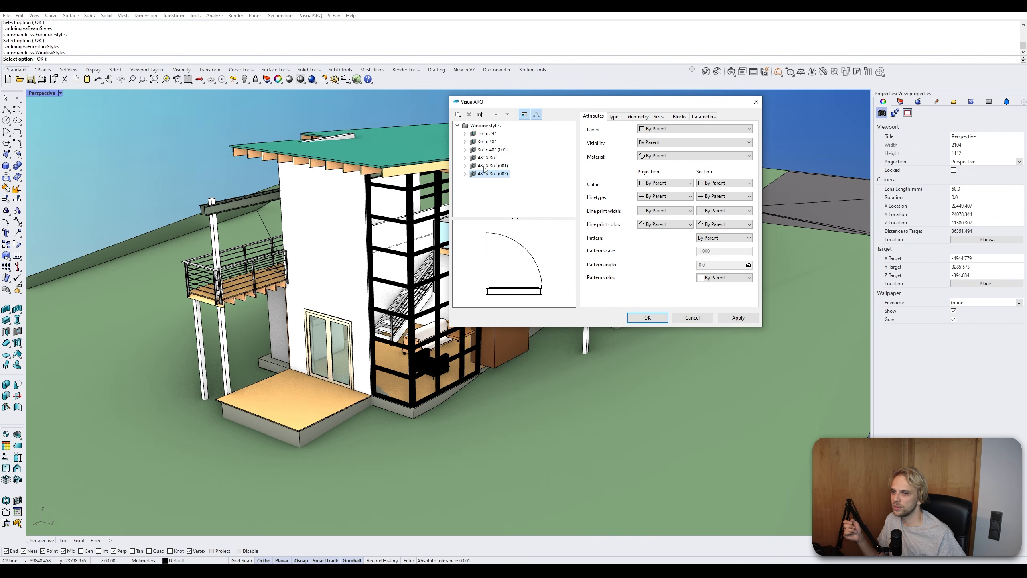
pyautogui.click(490, 165)
pyautogui.click(487, 141)
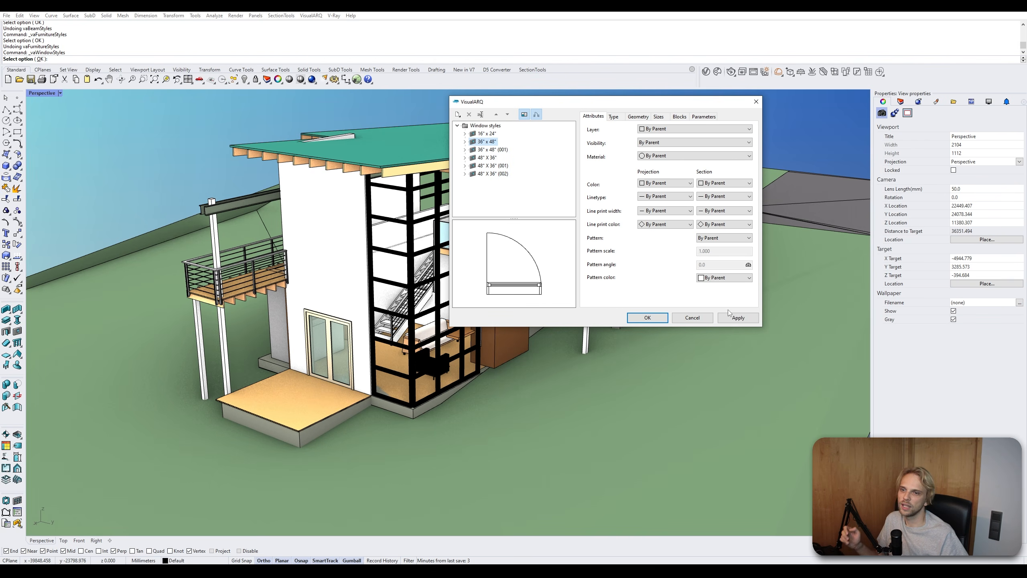
pyautogui.click(704, 315)
pyautogui.moveTo(506, 263); pyautogui.dragTo(488, 288, button='right')
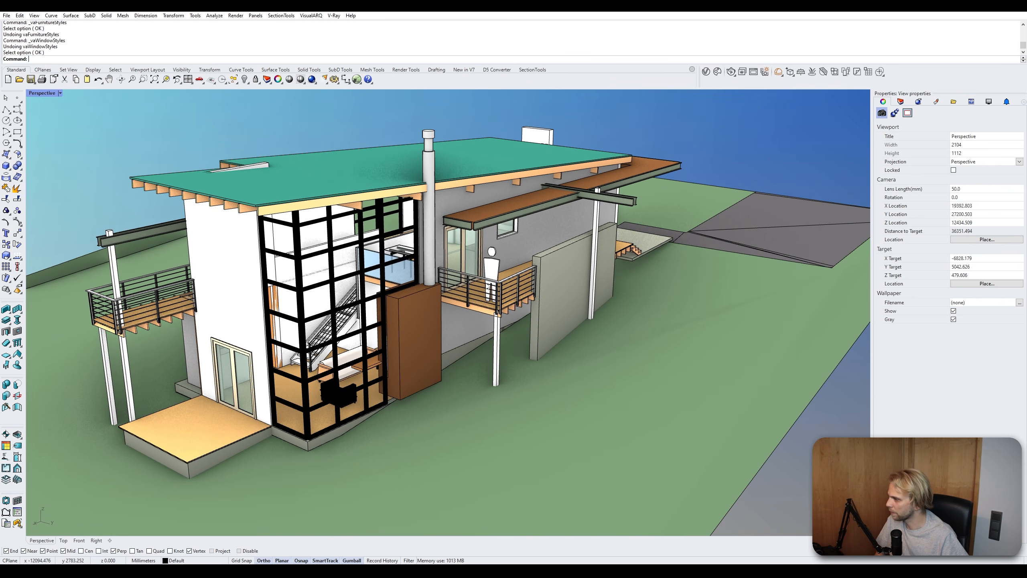